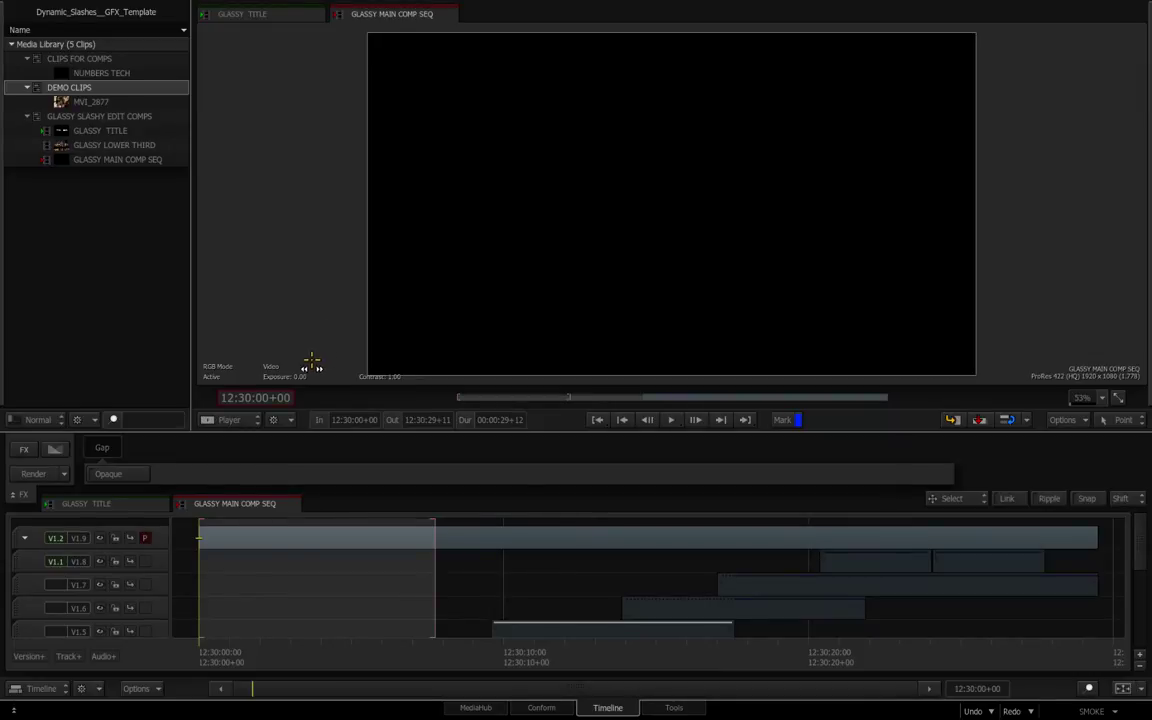
Step: Play the GLASSY MAIN COMP SEQ from the start and scrub through its overlapping segments on the lower video tracks
key(ctrl+Escape)
key(space)
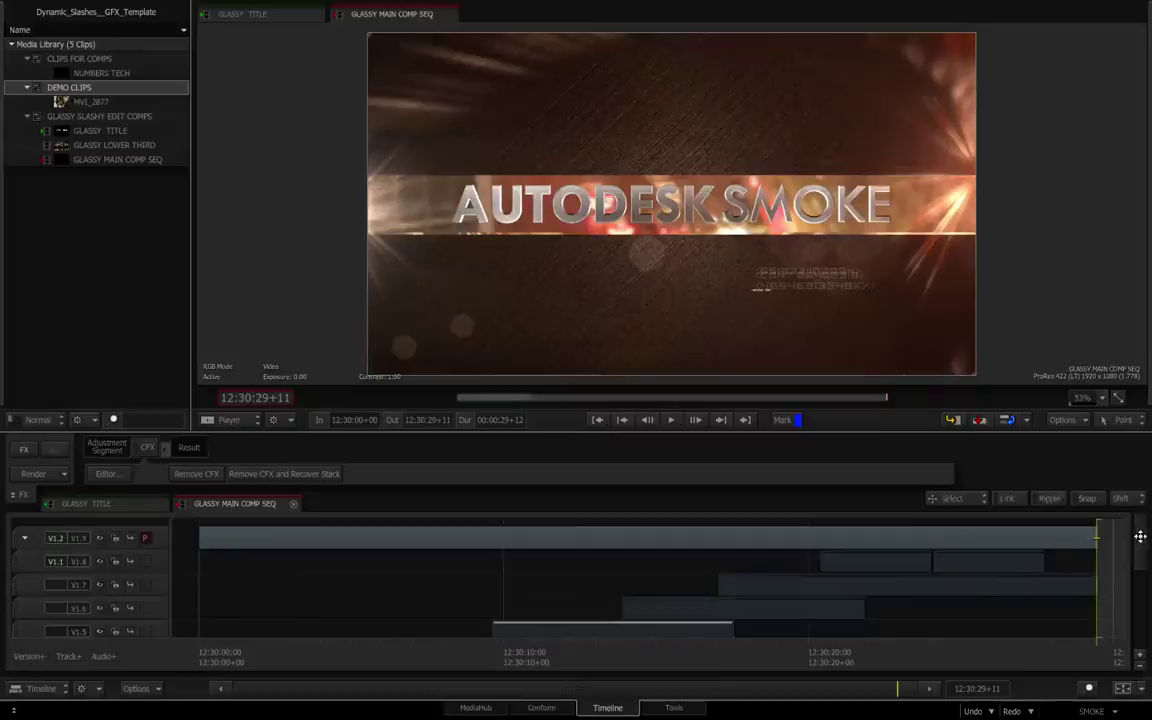
drag(1140, 536, 1131, 600)
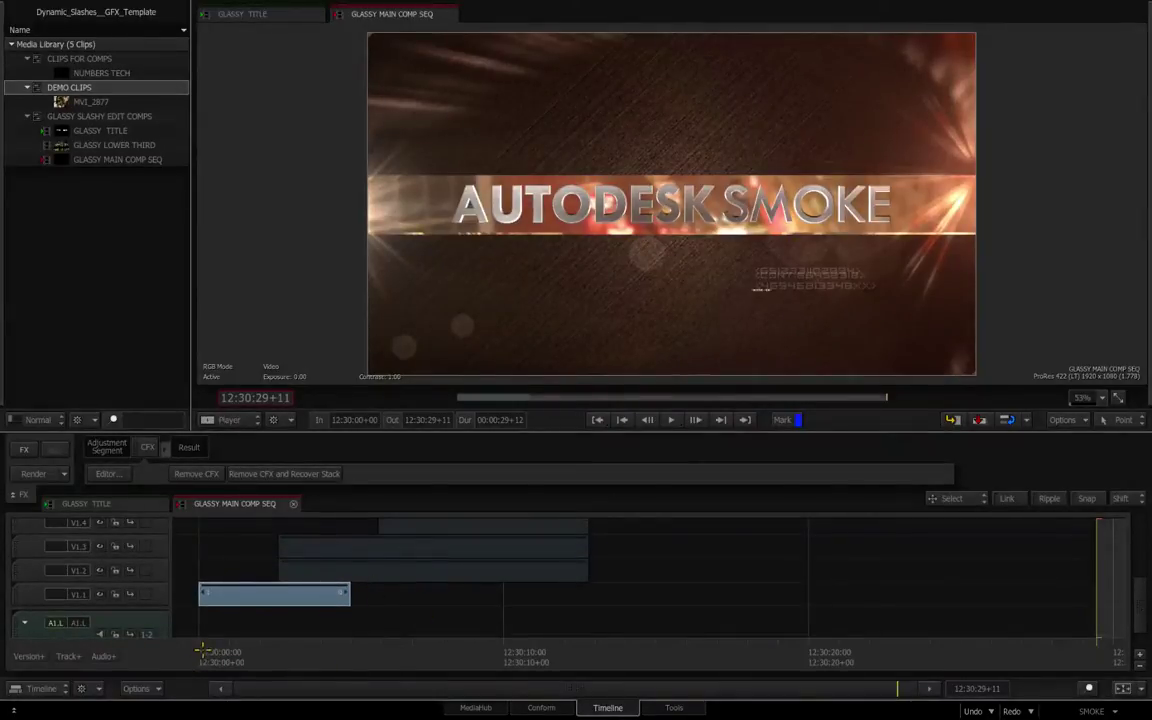
drag(205, 648, 299, 576)
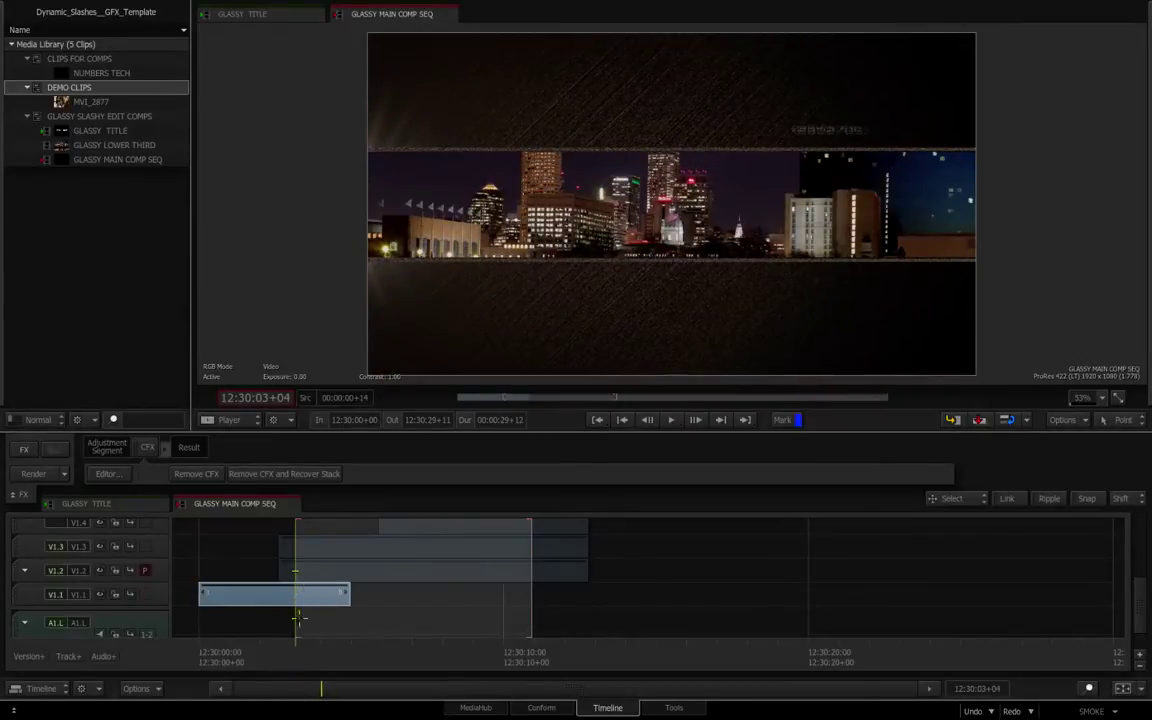
drag(295, 647, 380, 661)
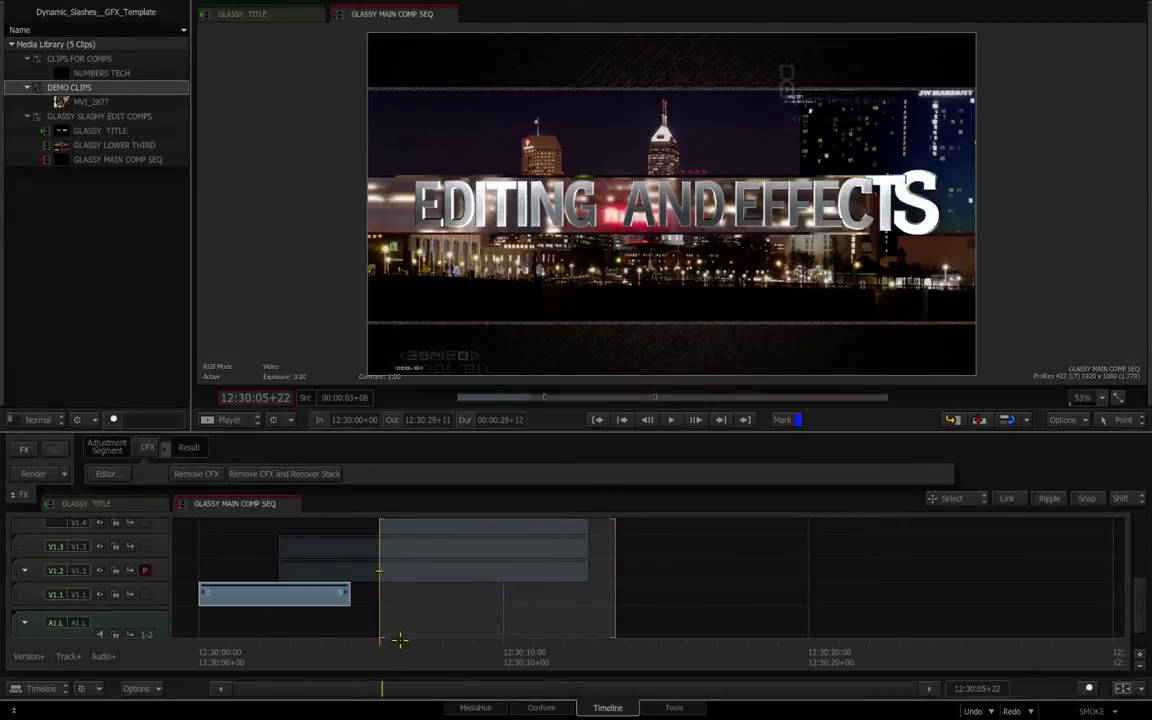
key(Page_Up)
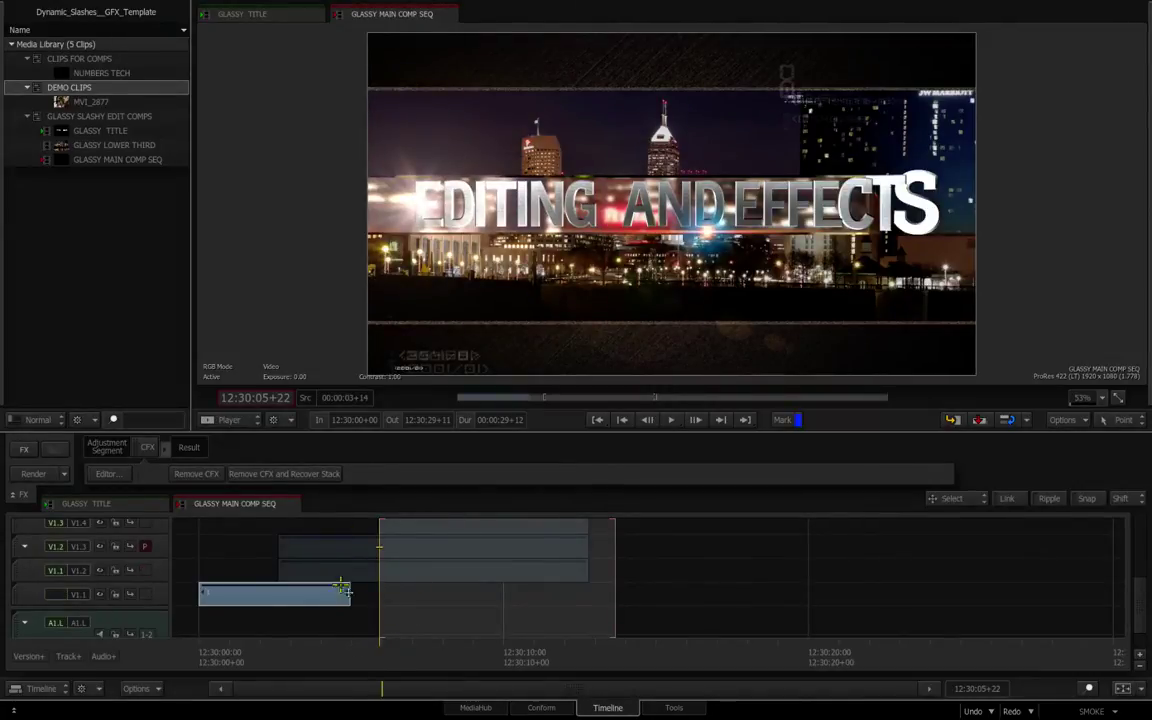
mouse_move(381, 650)
mouse_down()
mouse_move(365, 650)
mouse_move(398, 652)
mouse_move(357, 650)
mouse_move(396, 652)
mouse_up()
drag(1143, 600, 1142, 565)
drag(397, 648, 427, 630)
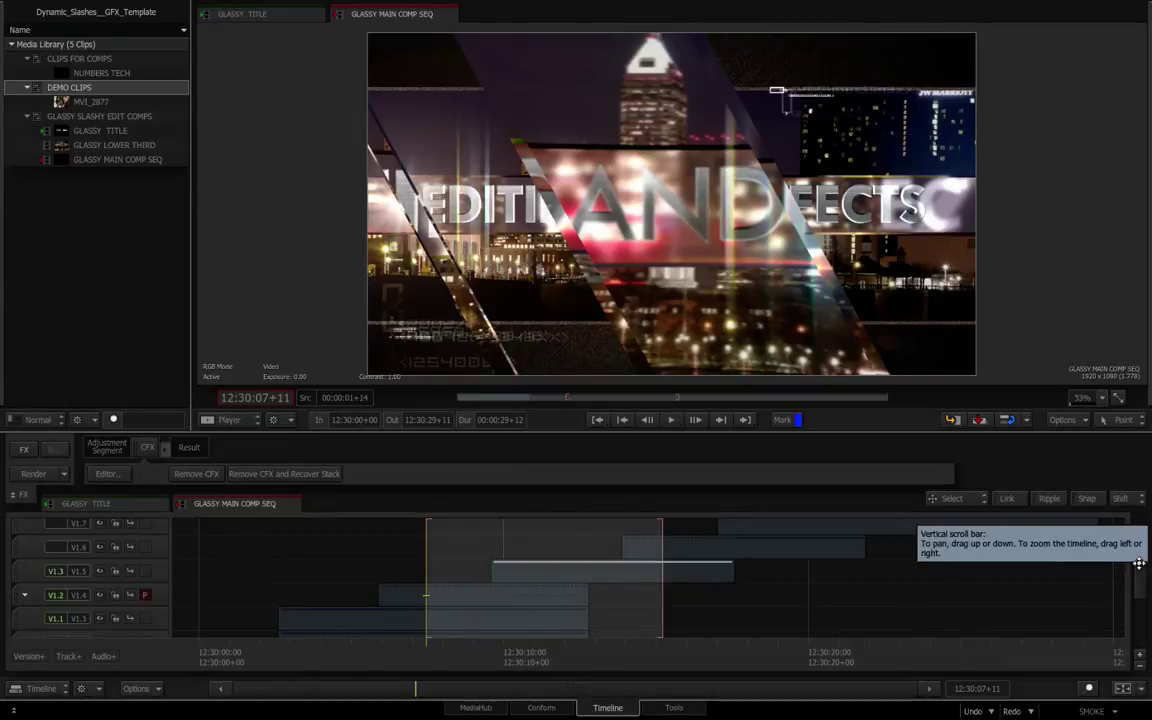
Step: Open the ConnectFX editor for the first segment on the sequence's lowest video track, V1.1
drag(1138, 565, 1136, 616)
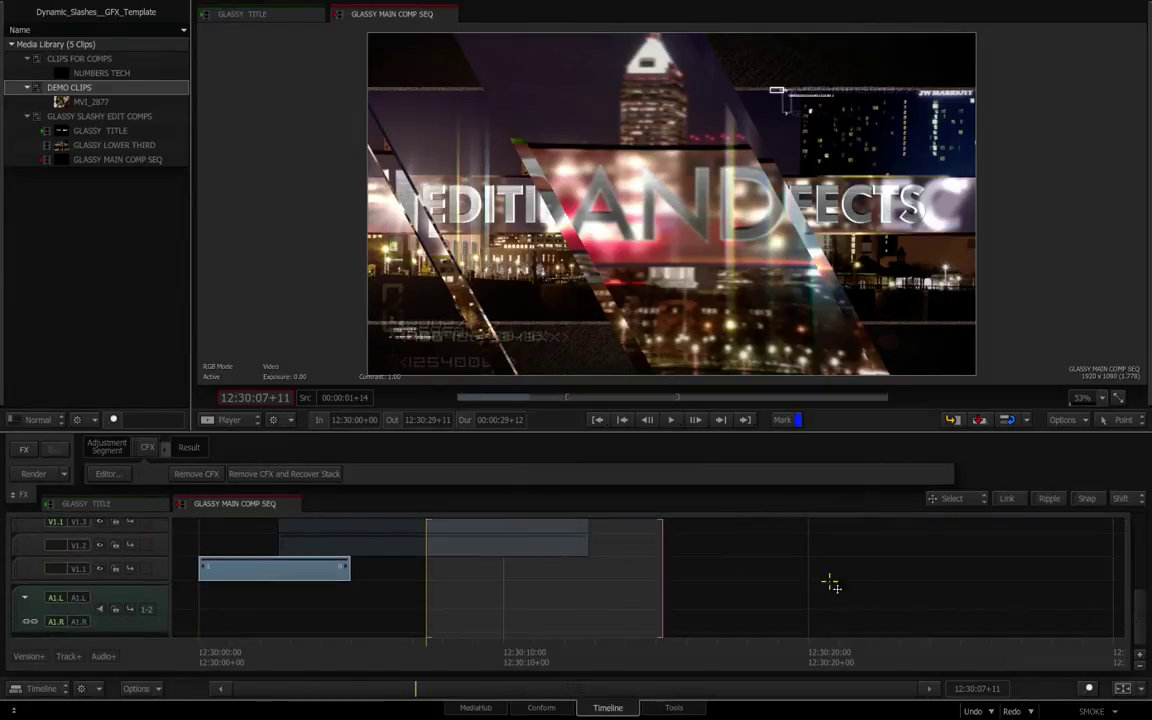
click(209, 568)
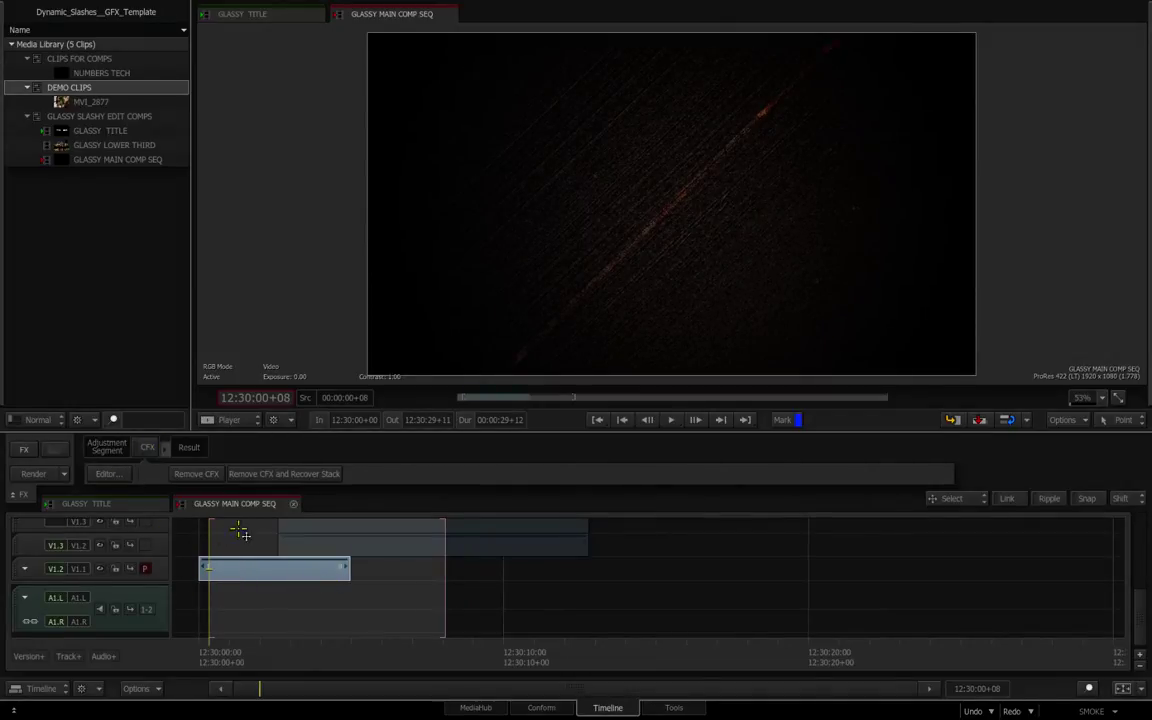
click(108, 473)
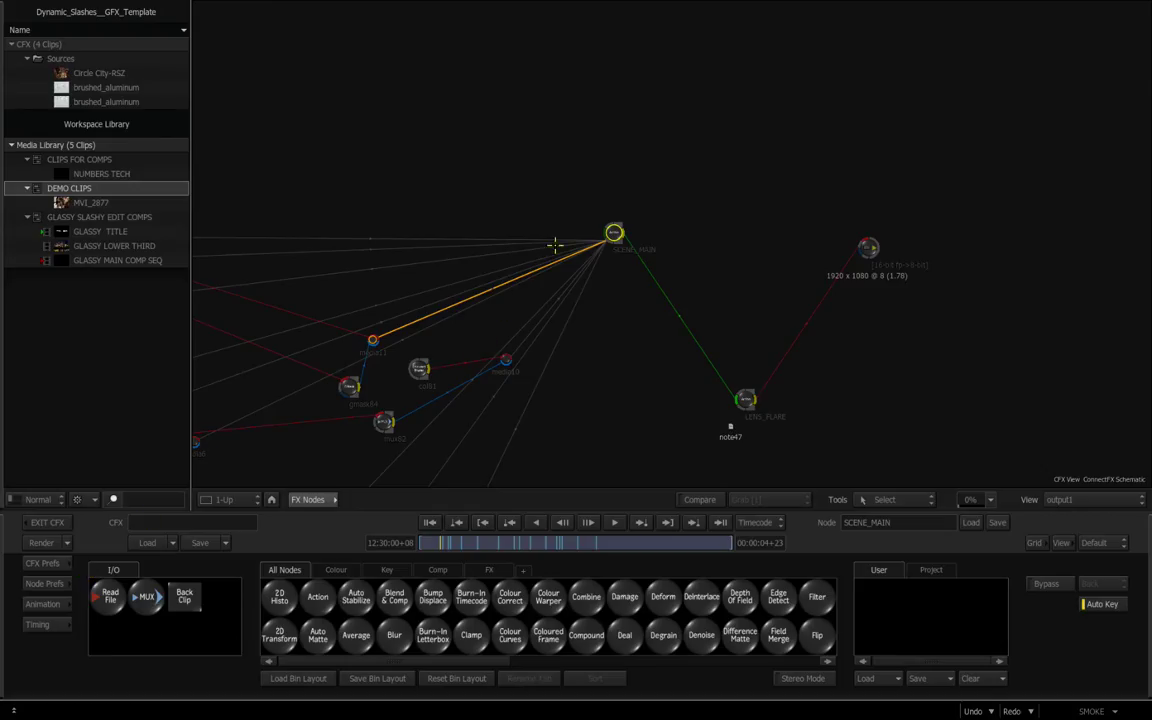
Step: Examine the overall ConnectFX node tree and the branch fed by the upper brushed_aluminum source
drag(684, 176, 789, 90)
drag(624, 106, 631, 140)
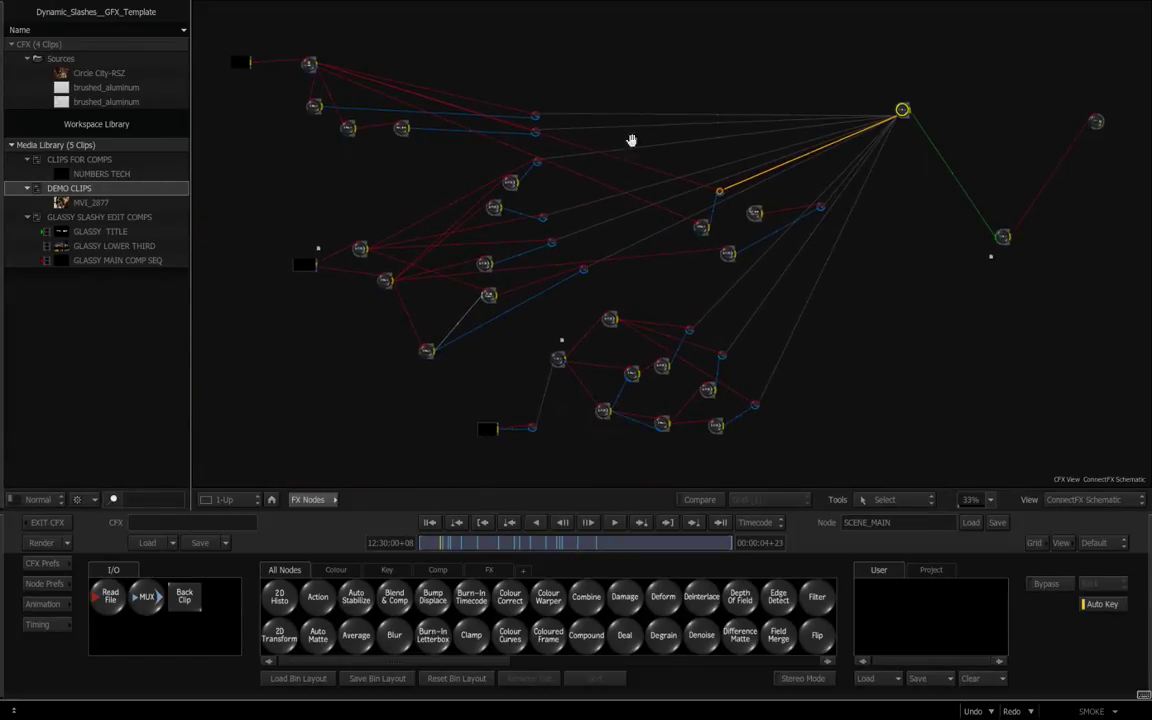
mouse_move(637, 78)
mouse_down()
mouse_move(692, 86)
mouse_move(630, 88)
mouse_up()
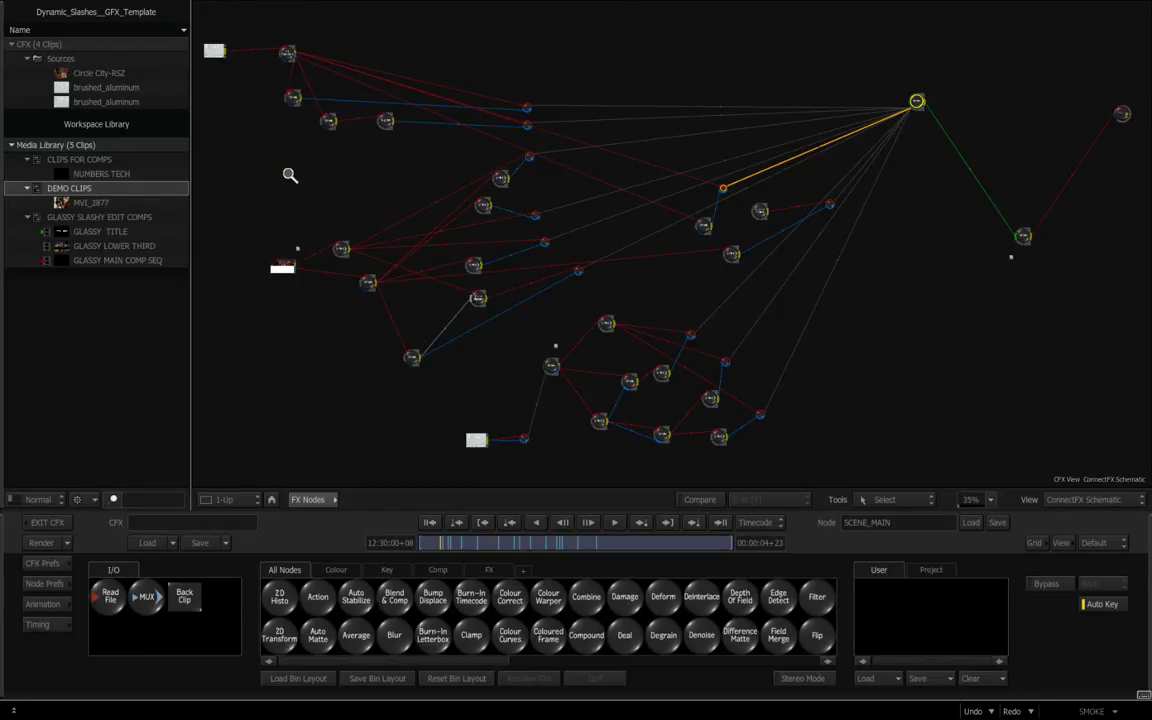
drag(303, 177, 345, 172)
drag(283, 149, 695, 383)
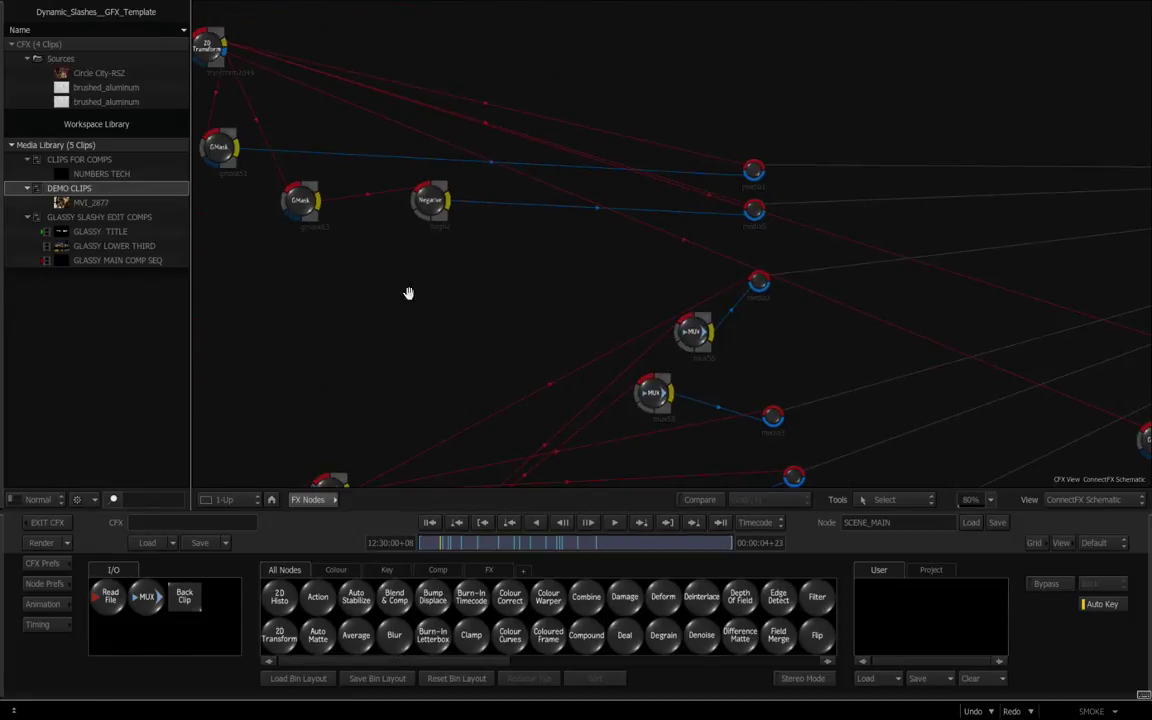
mouse_move(408, 293)
mouse_down()
mouse_move(545, 334)
mouse_move(617, 381)
mouse_up()
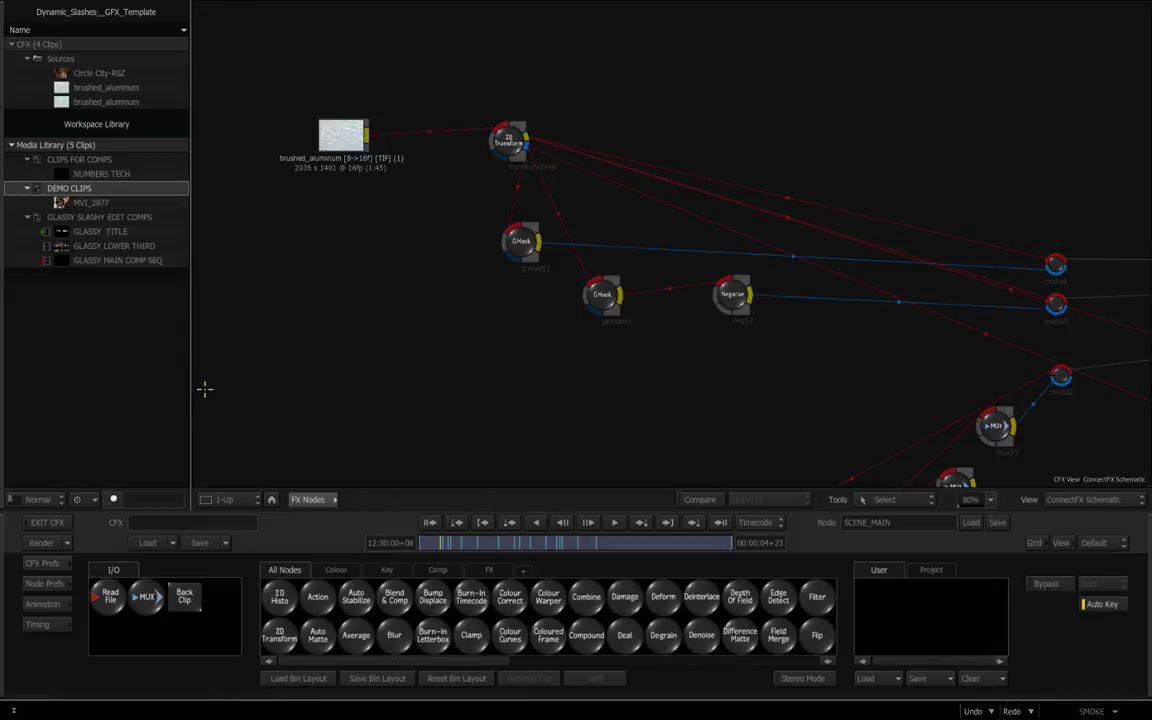
Step: Hide the media library and switch the workspace to a 2-Up layout showing the schematic beside the result
click(45, 499)
click(105, 499)
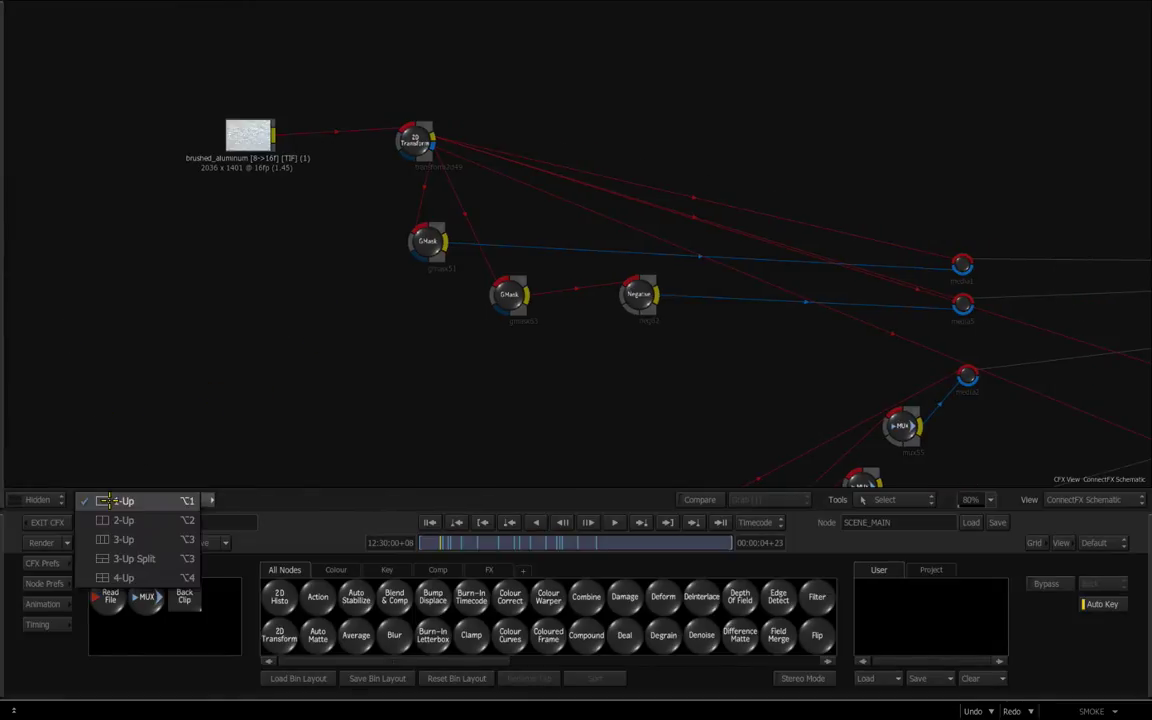
click(112, 501)
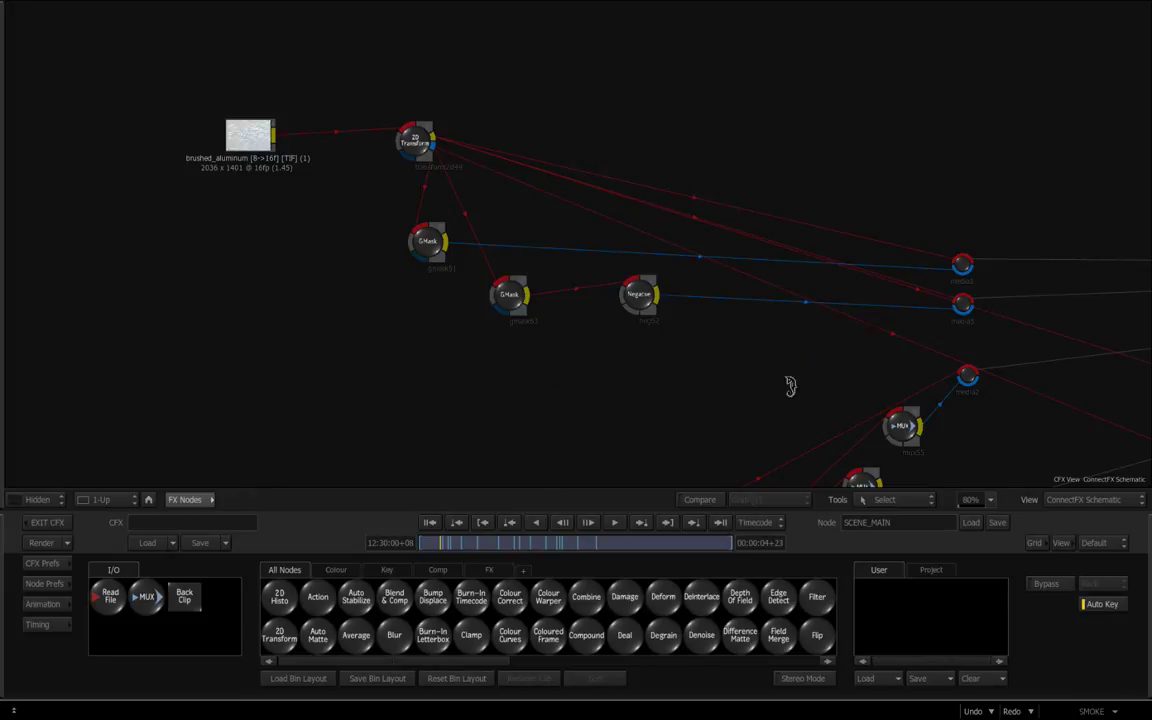
key(alt+2)
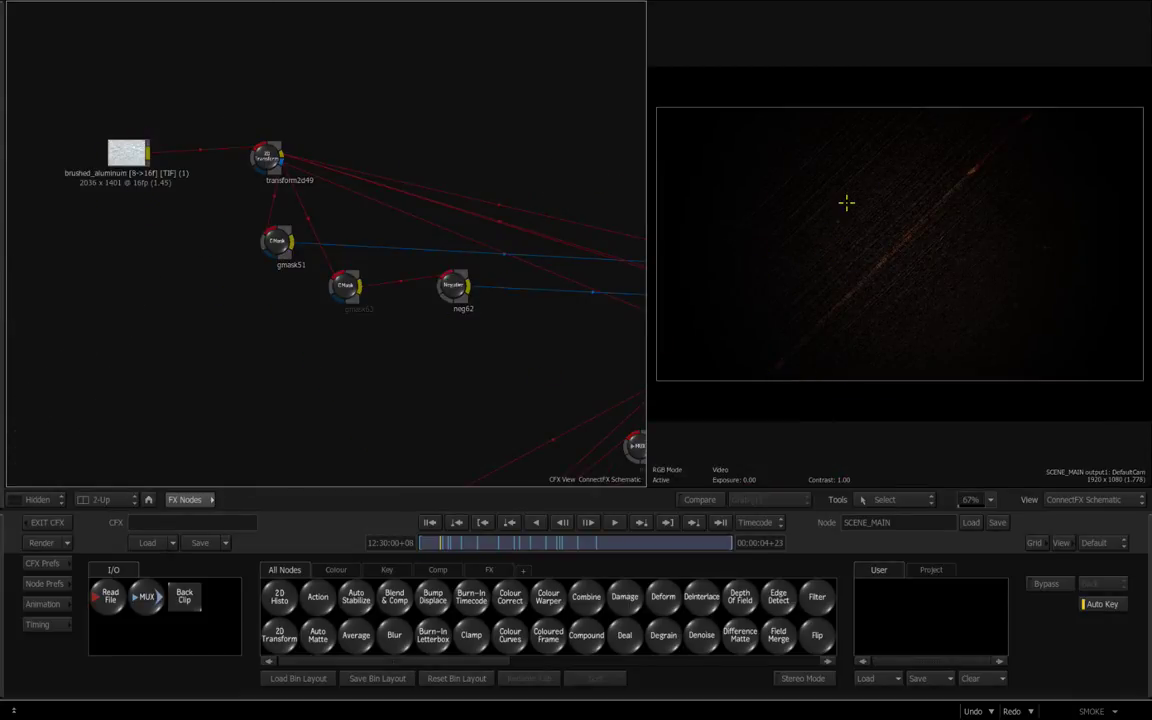
drag(843, 298, 894, 319)
Step: Preview the brushed_aluminum source, its transform2d49 node and the gmask51 matte at the start of the segment
click(127, 152)
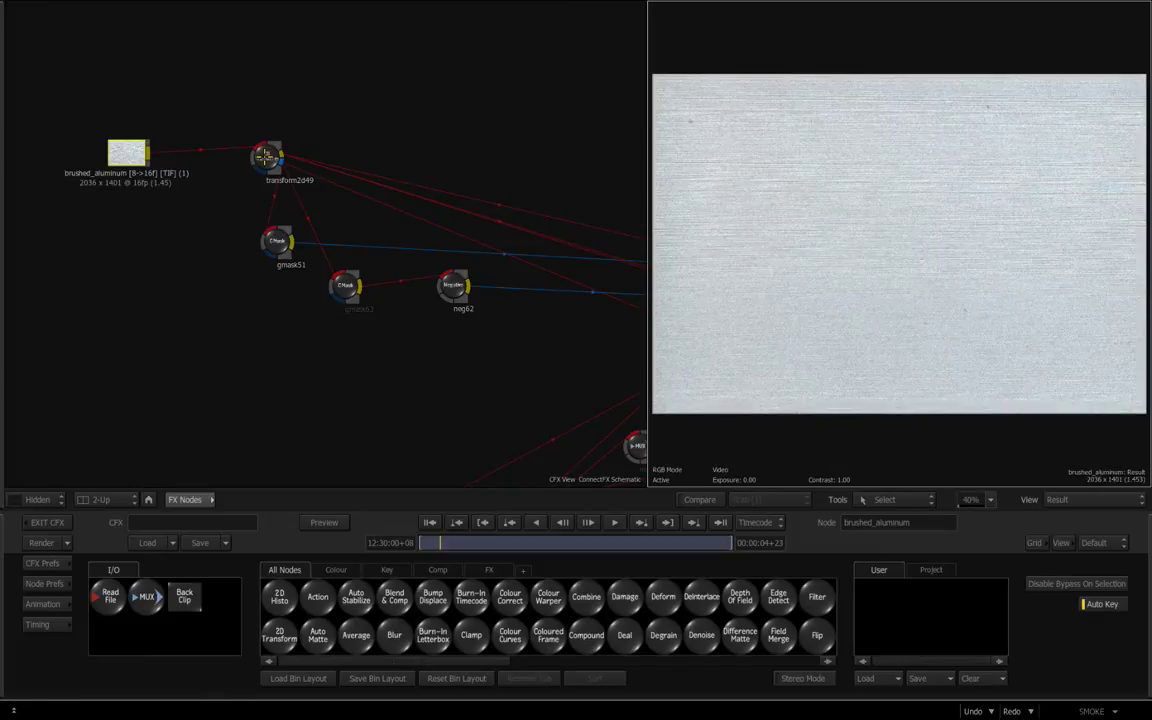
click(258, 164)
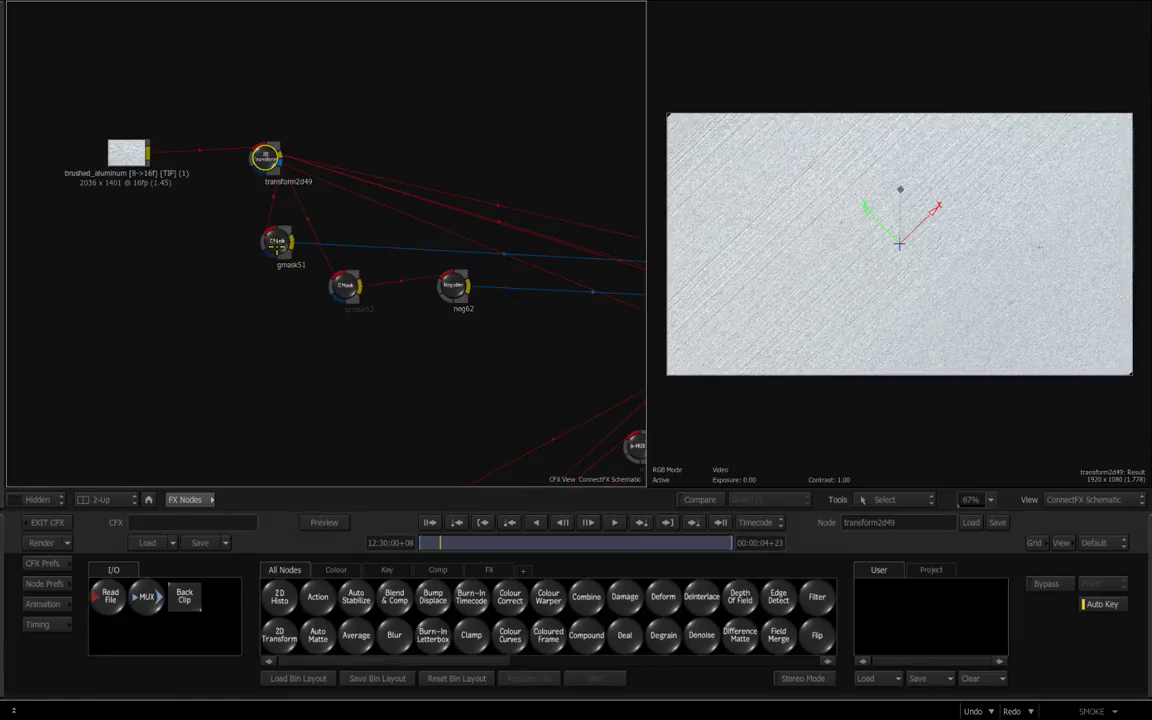
click(277, 243)
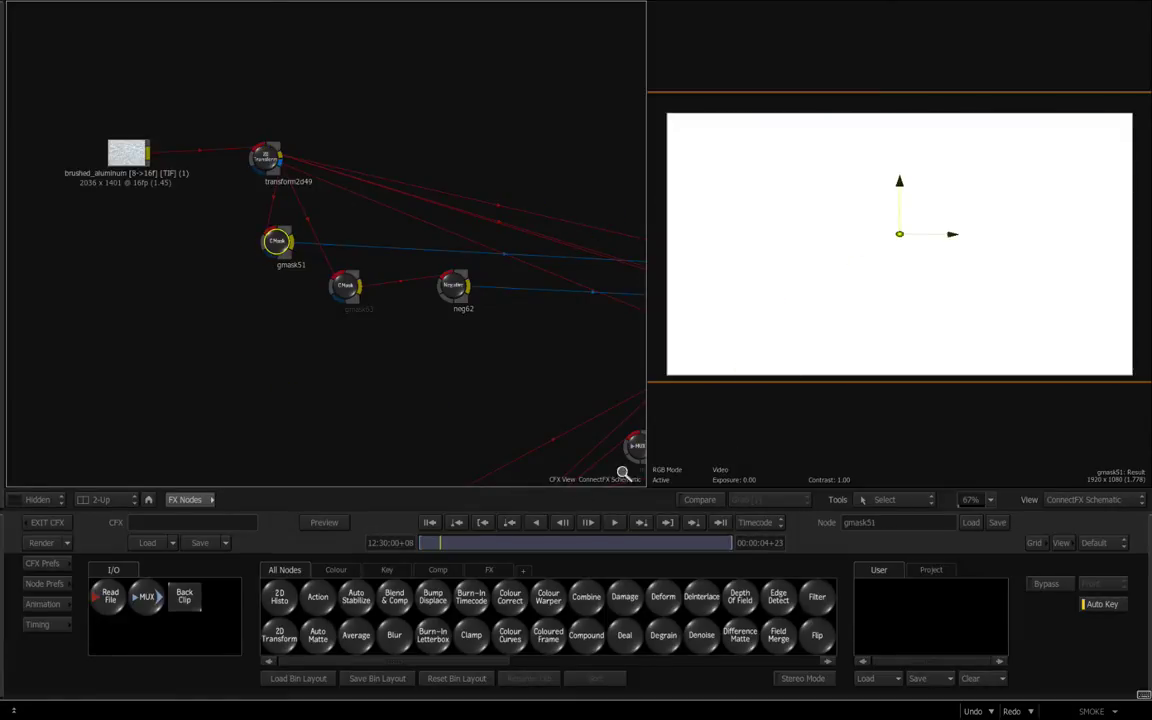
click(430, 541)
mouse_move(430, 541)
mouse_down()
mouse_move(419, 541)
mouse_move(441, 543)
mouse_move(414, 541)
mouse_up()
Step: Preview the gmask63 matte and the neg62 Negative node while scrubbing through their animation
drag(345, 289, 365, 279)
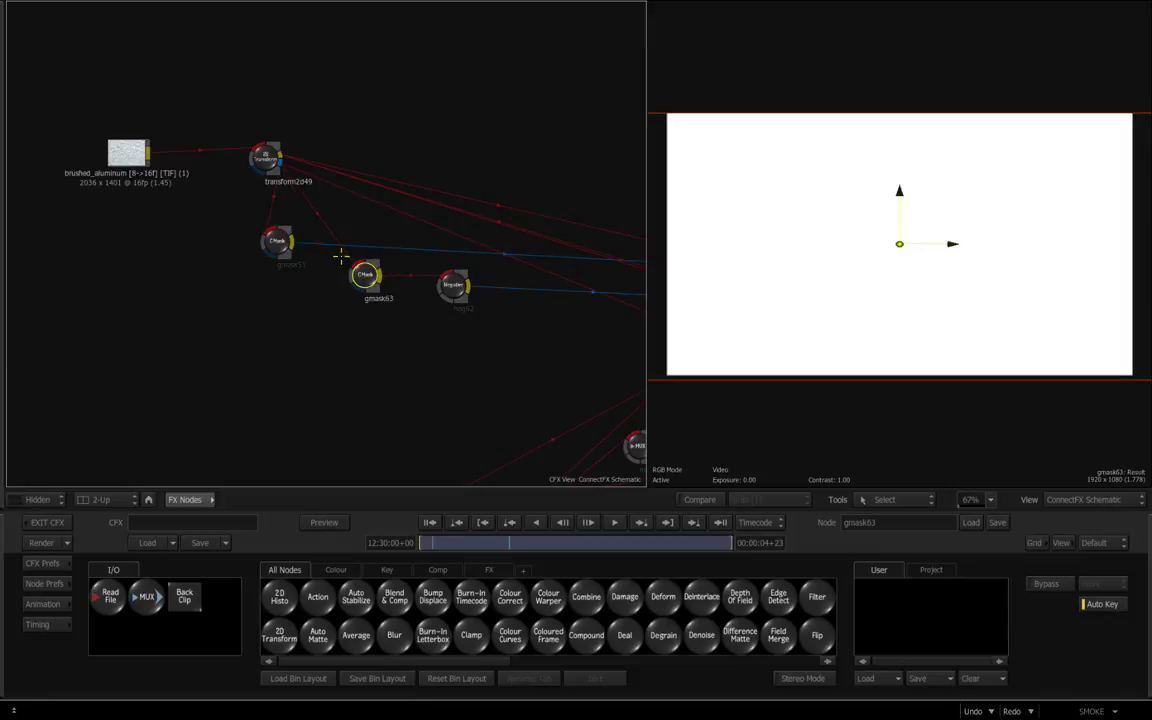
drag(428, 543, 510, 558)
click(453, 285)
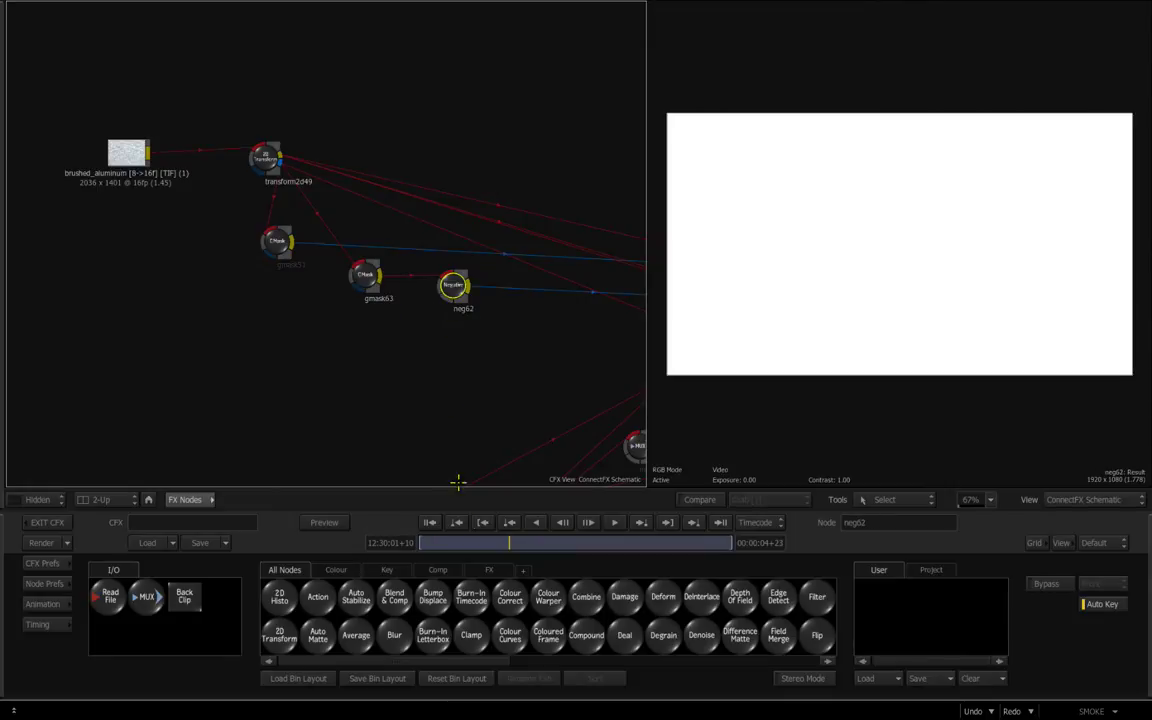
drag(507, 543, 419, 542)
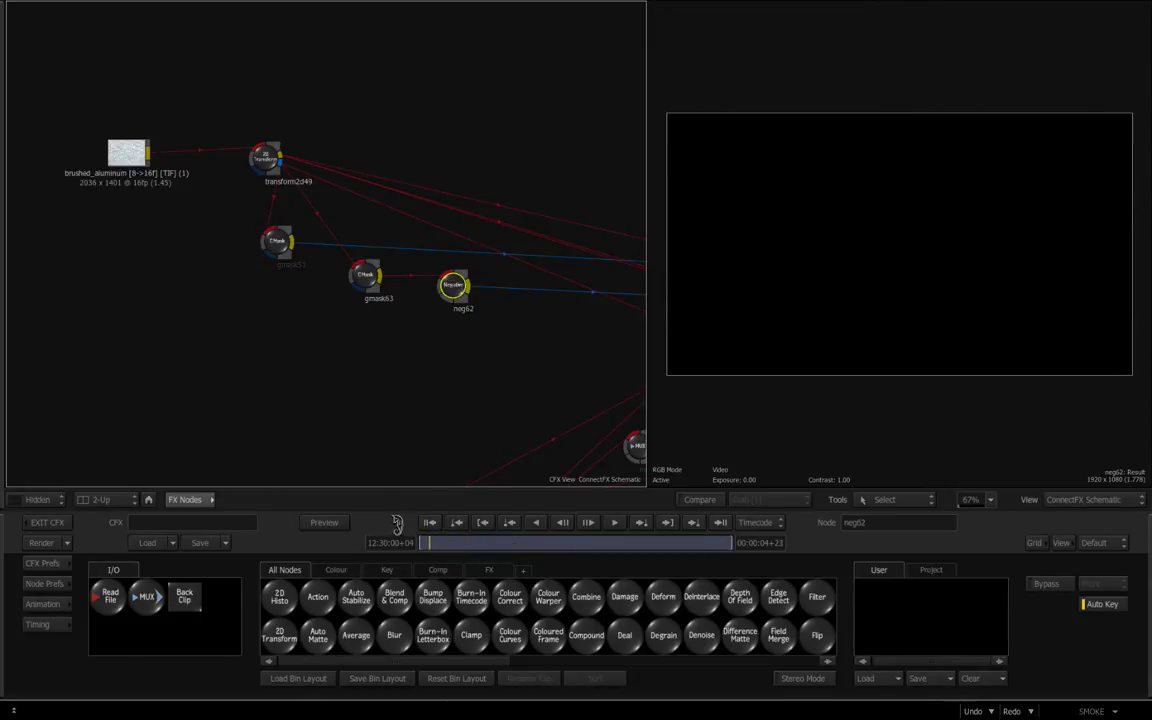
Step: Follow the media connections to the SCENE_MAIN Action node and preview its output
scroll(470, 359, down, 1)
drag(470, 359, 214, 309)
scroll(410, 176, up, 4)
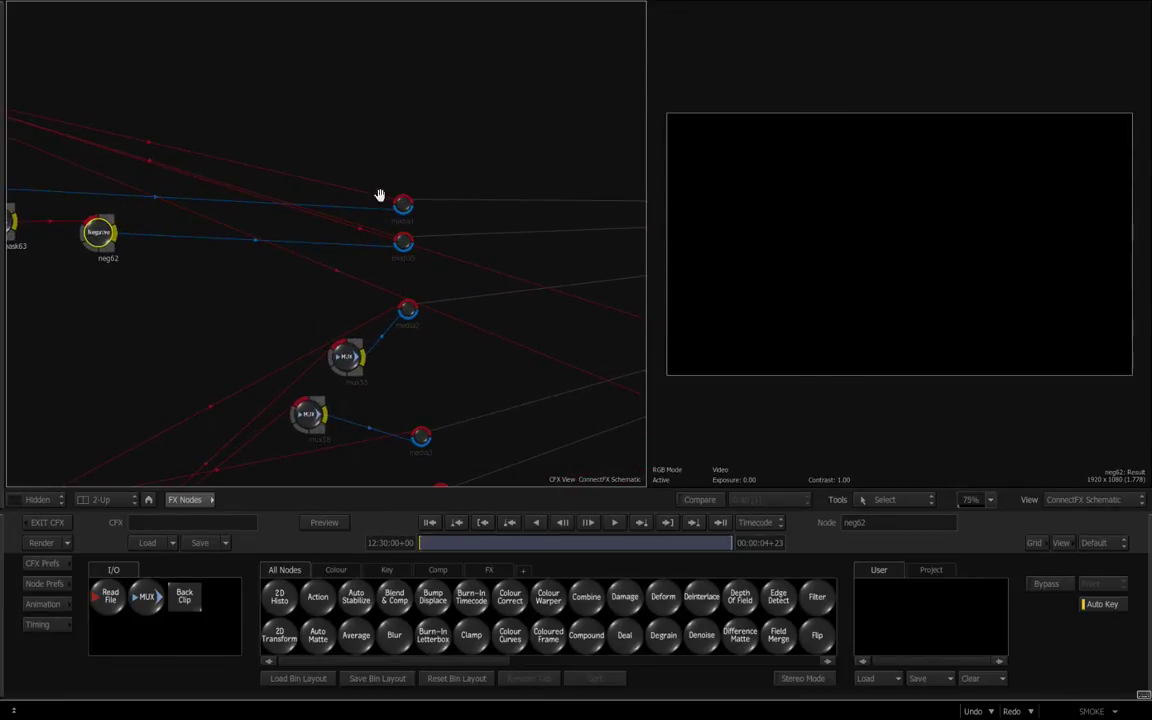
scroll(505, 150, down, 5)
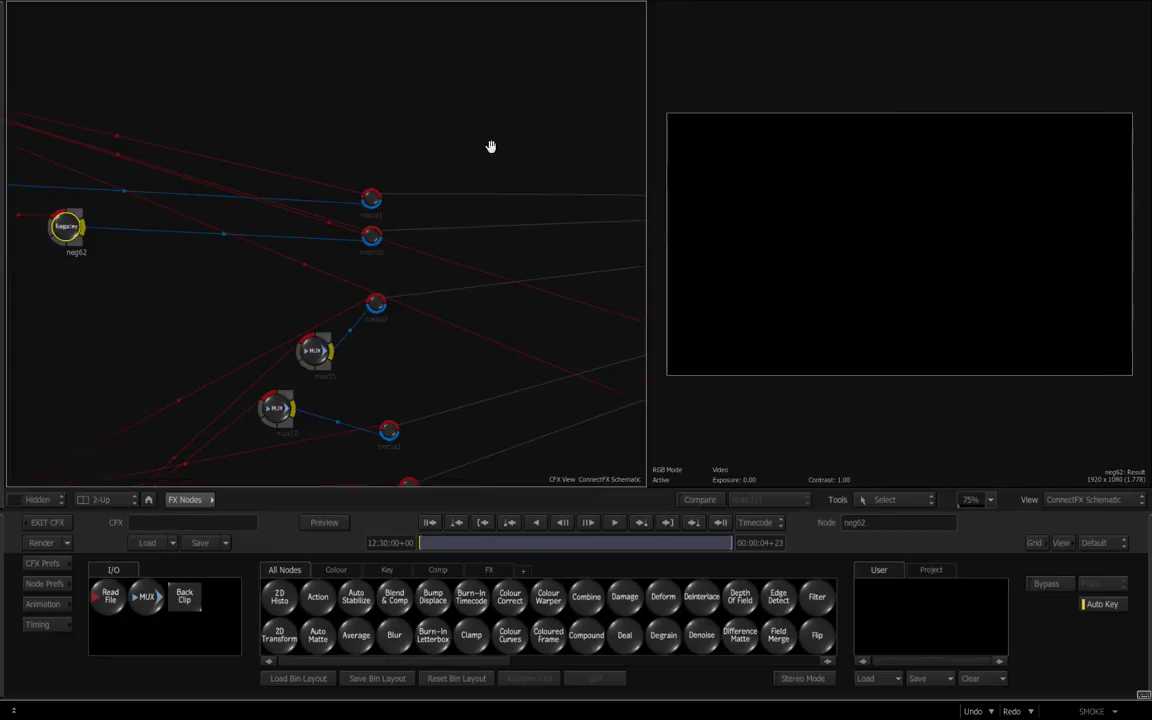
drag(380, 138, 133, 131)
drag(410, 315, 413, 144)
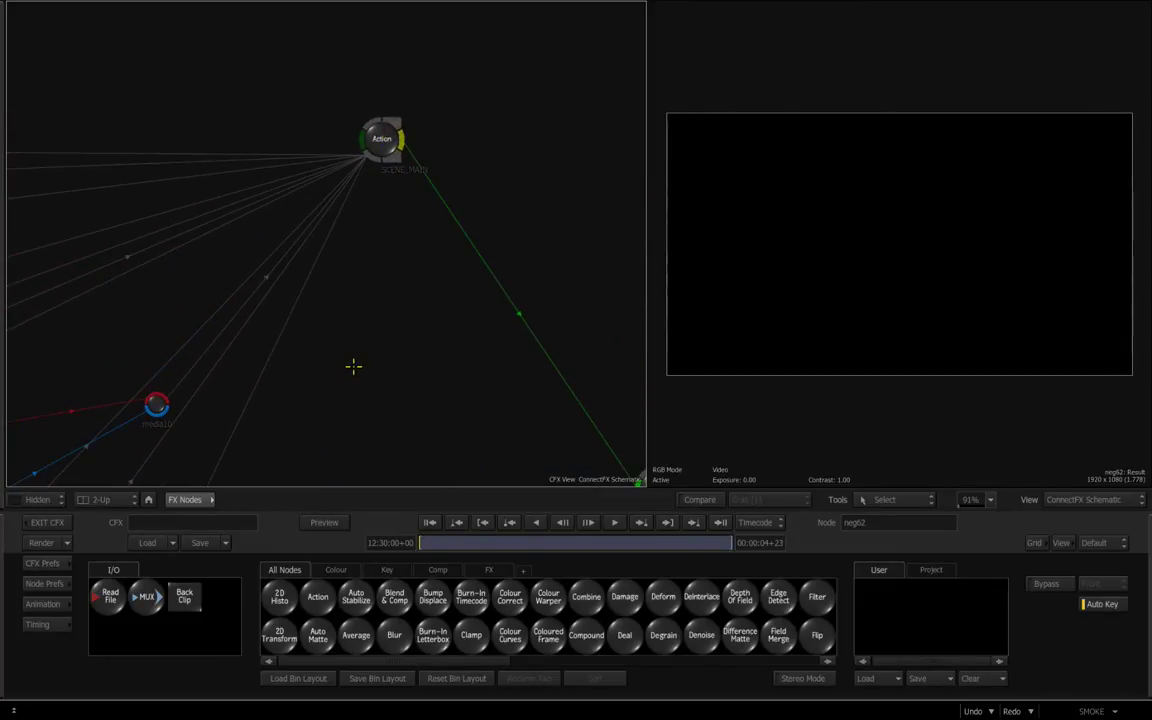
click(382, 139)
Step: Locate the Circle City-RSZ source clip in the schematic, preview it and select the adjacent note45
scroll(345, 339, down, 5)
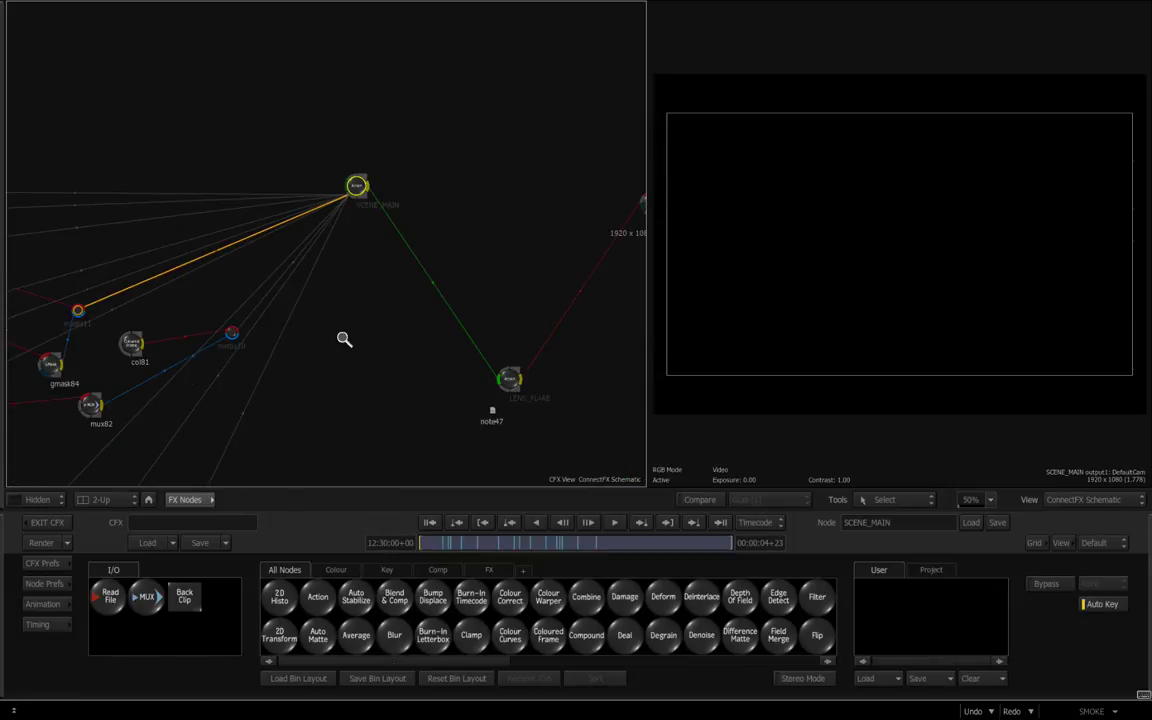
drag(343, 355, 565, 242)
drag(264, 339, 537, 316)
scroll(165, 170, up, 4)
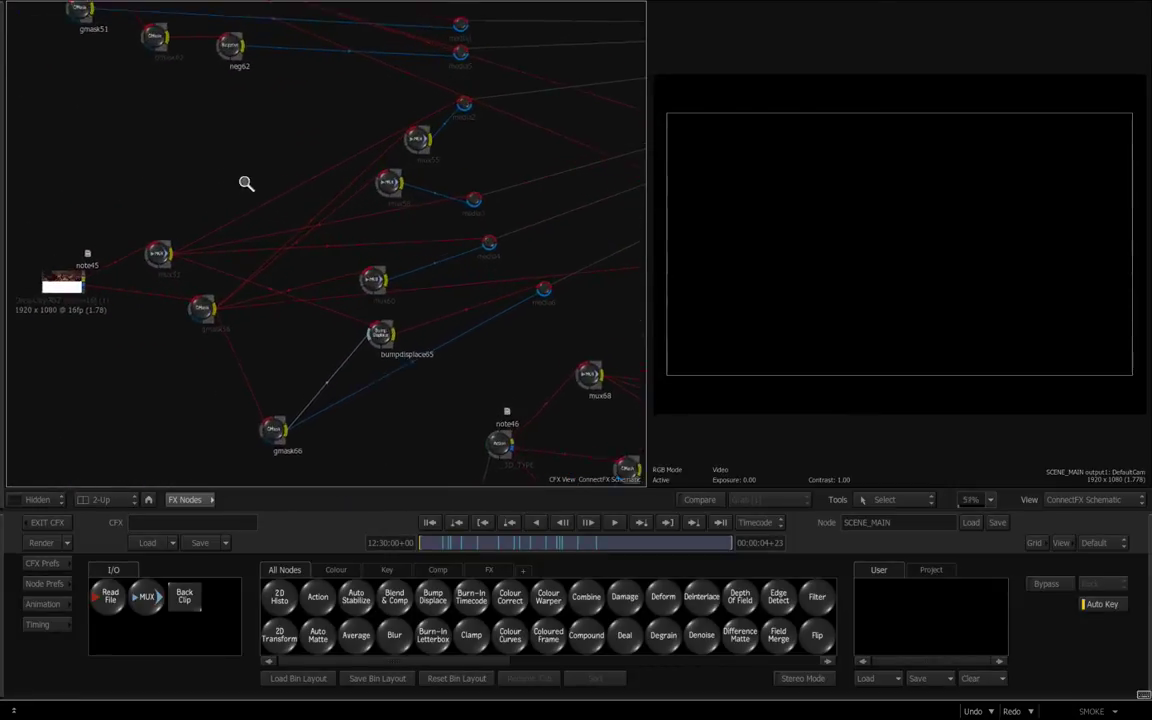
drag(226, 175, 404, 128)
drag(242, 321, 316, 331)
scroll(270, 324, down, 3)
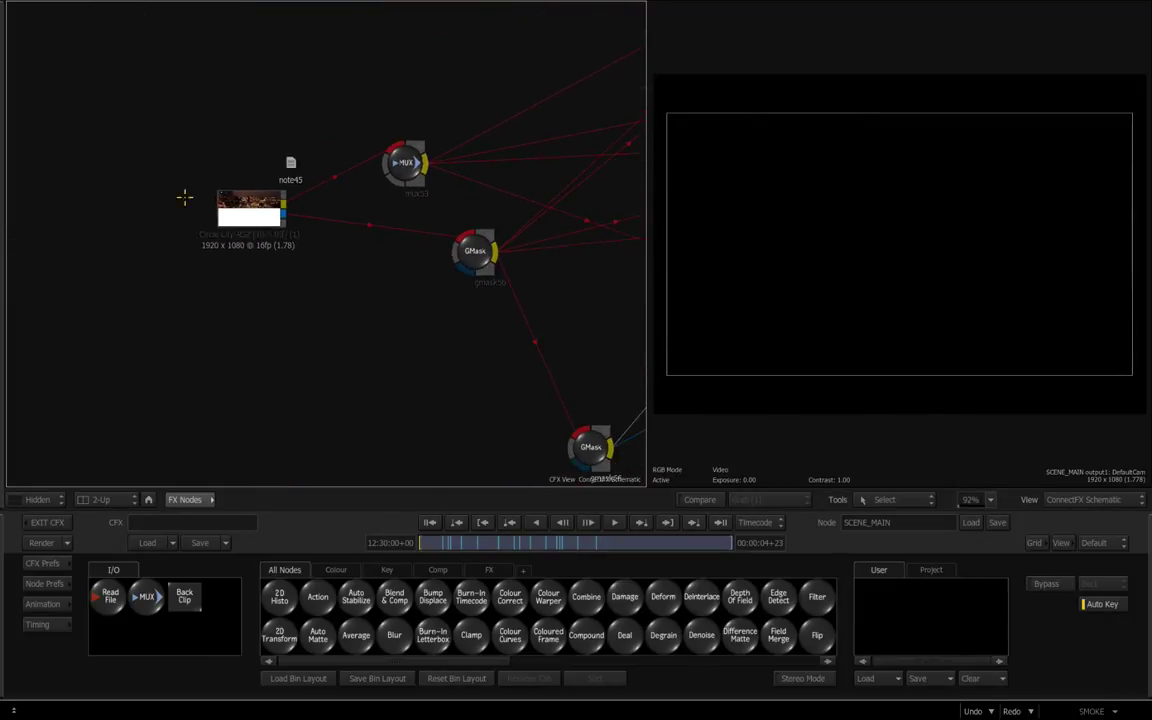
click(235, 200)
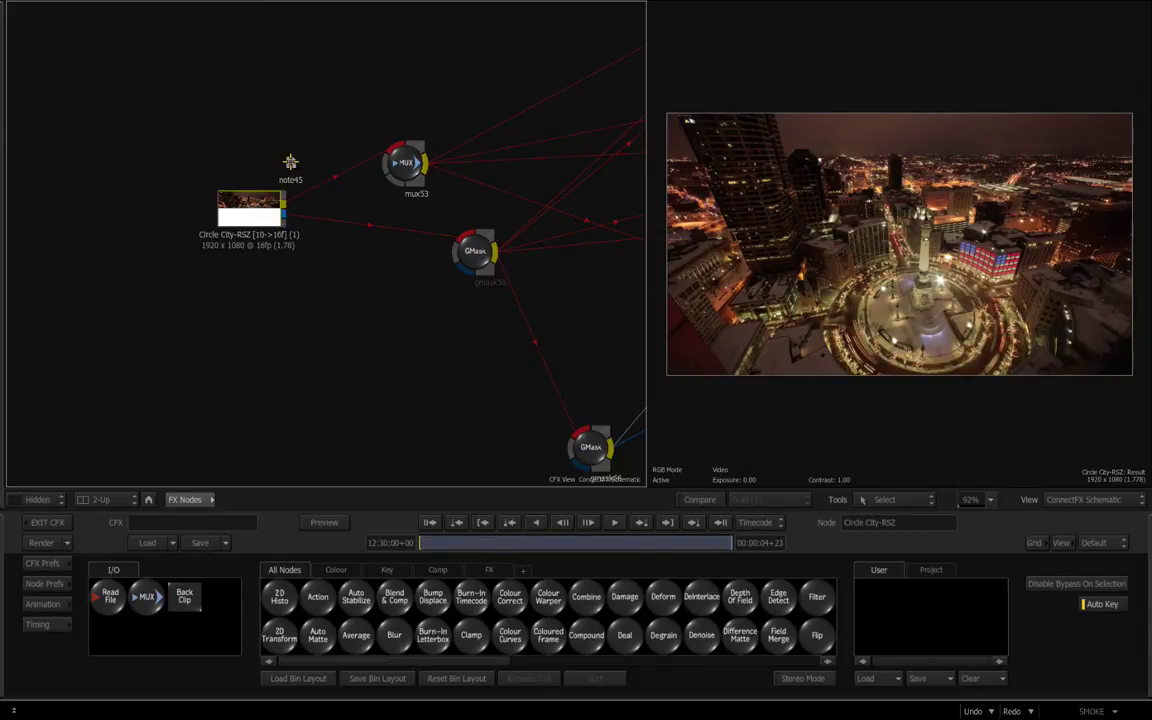
click(290, 162)
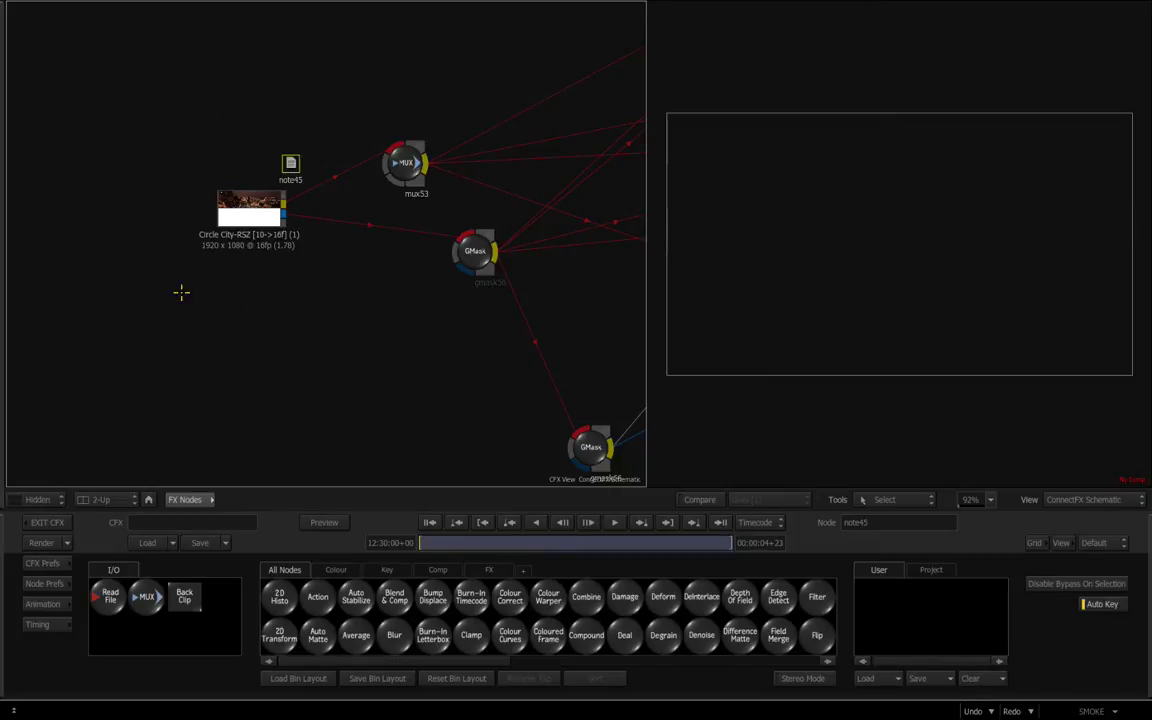
Step: Replace the Circle City-RSZ source in the node tree with the MVI_2877 clip from DEMO CLIPS
mouse_move(1, 362)
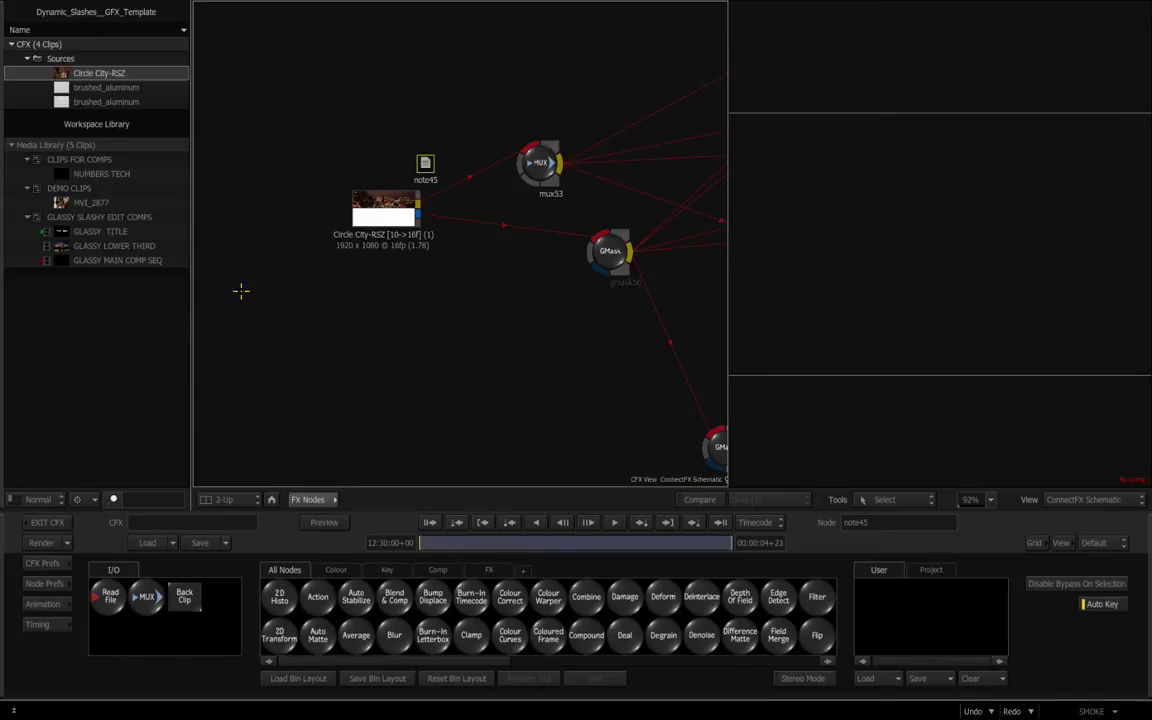
click(56, 202)
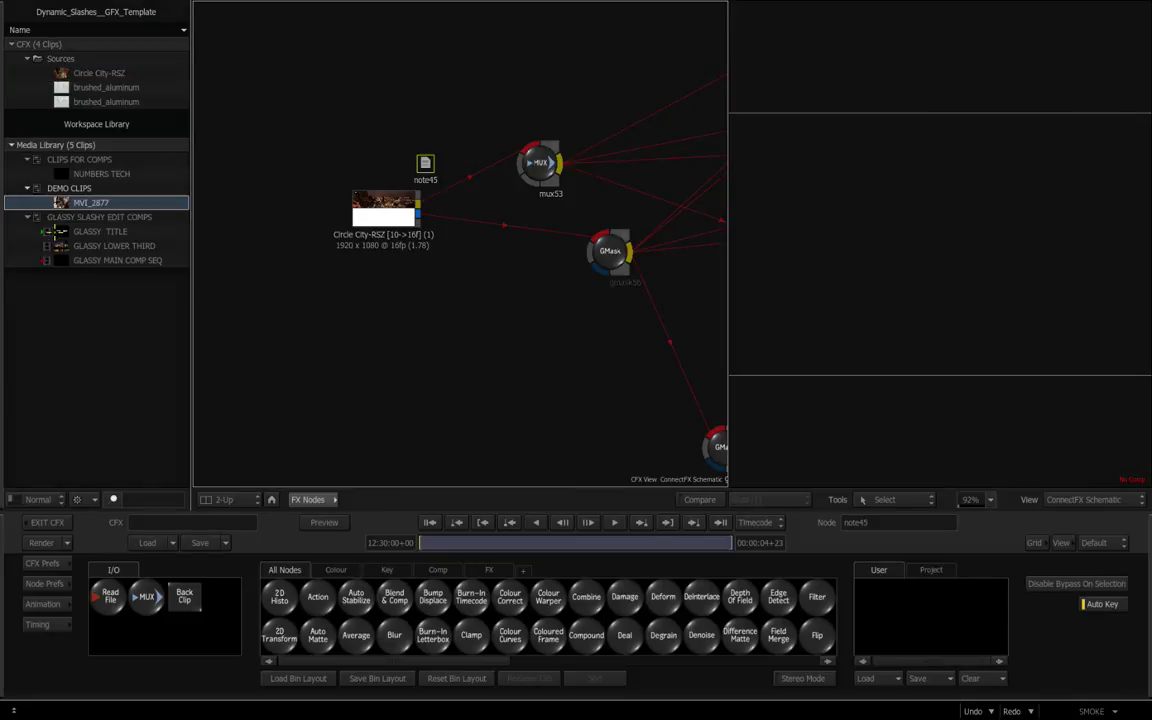
drag(62, 198, 381, 203)
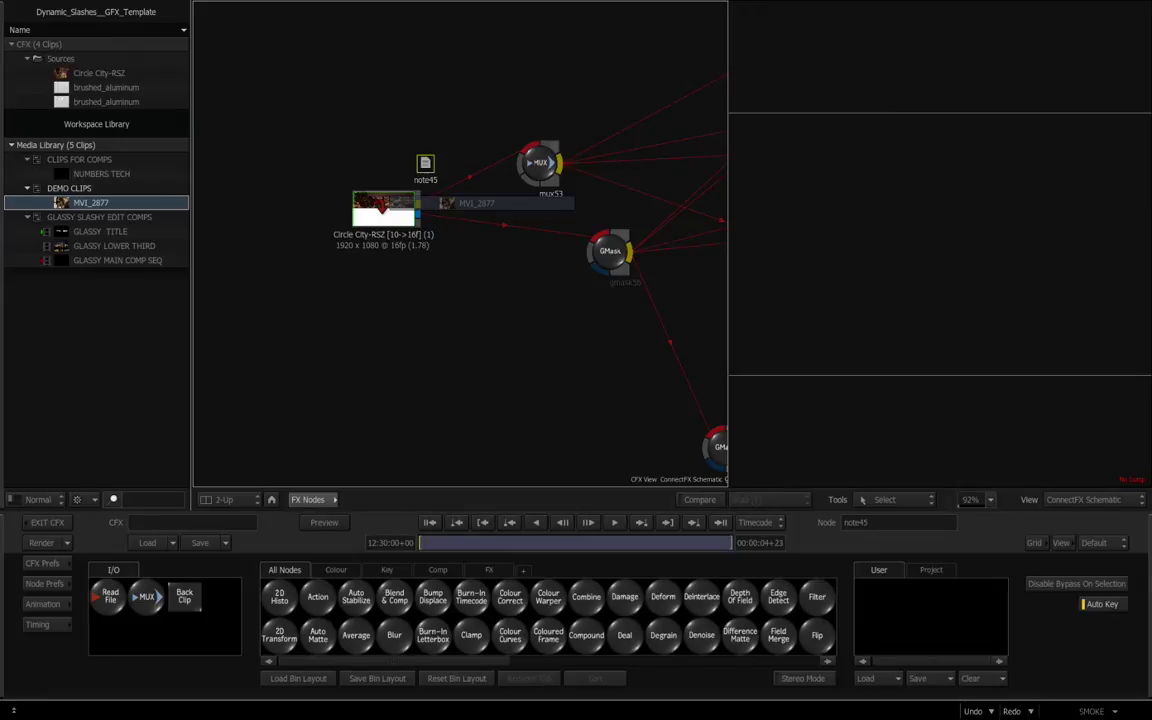
drag(381, 205, 383, 206)
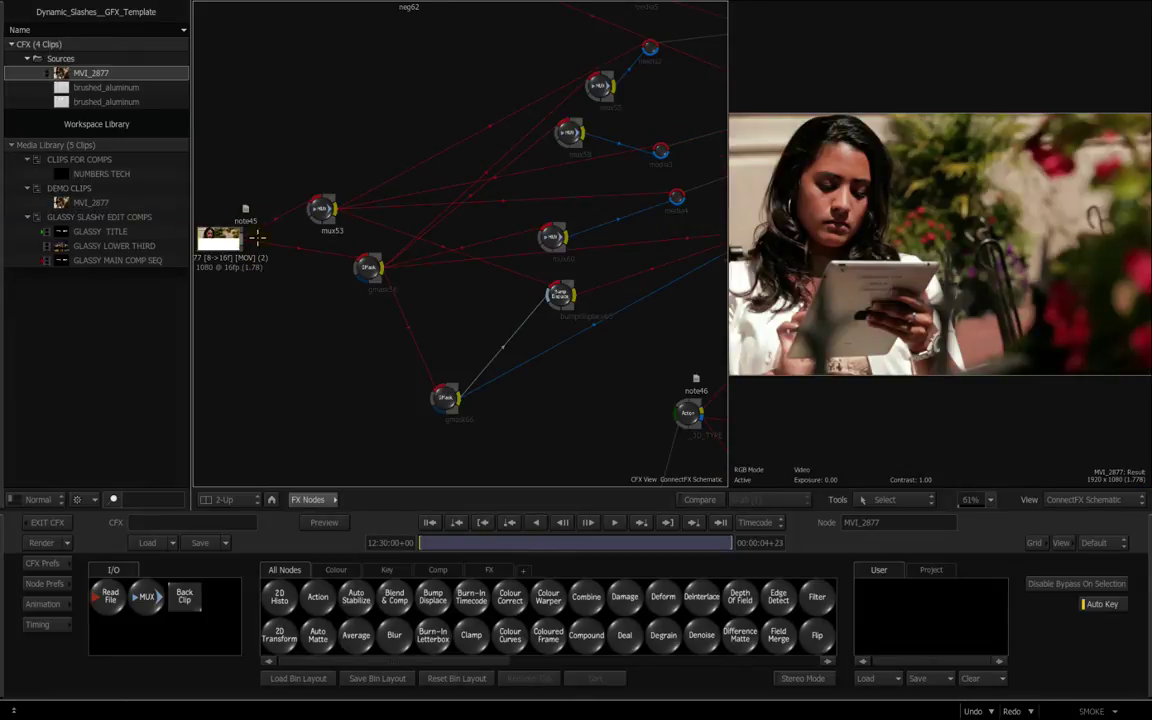
Step: Preview the SCENE_MAIN node's output and scrub through its animation to check the MVI_2877 clip in the slashes
drag(617, 378, 244, 365)
drag(659, 296, 472, 325)
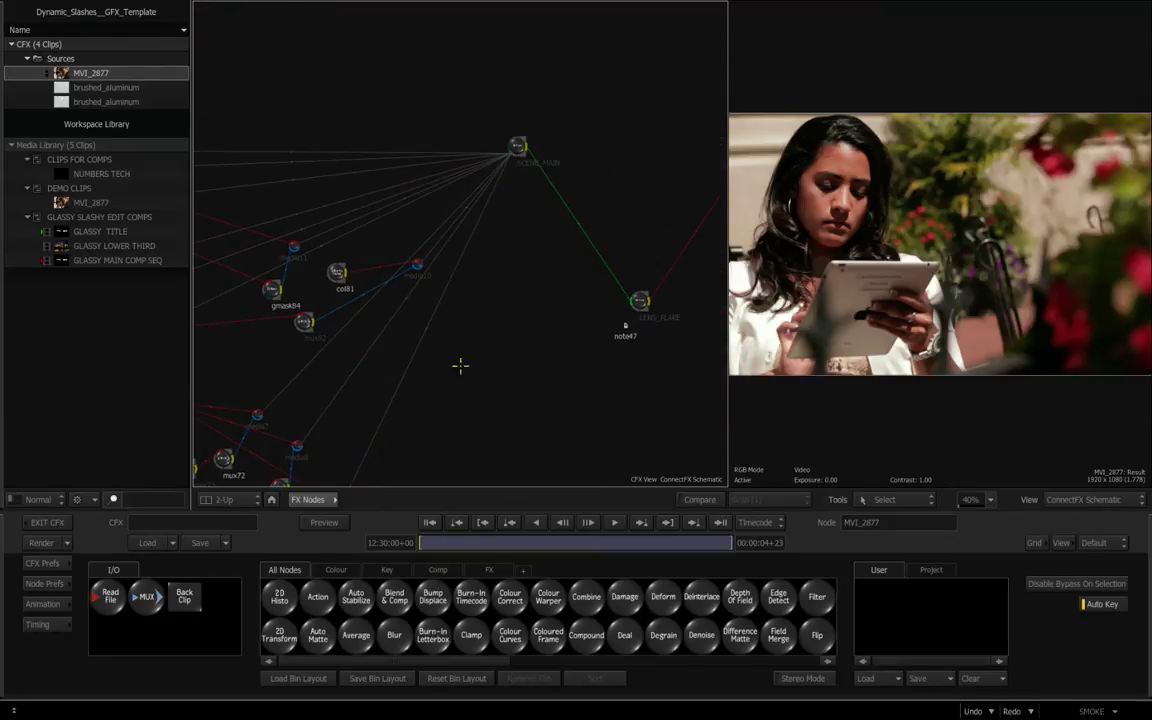
click(518, 148)
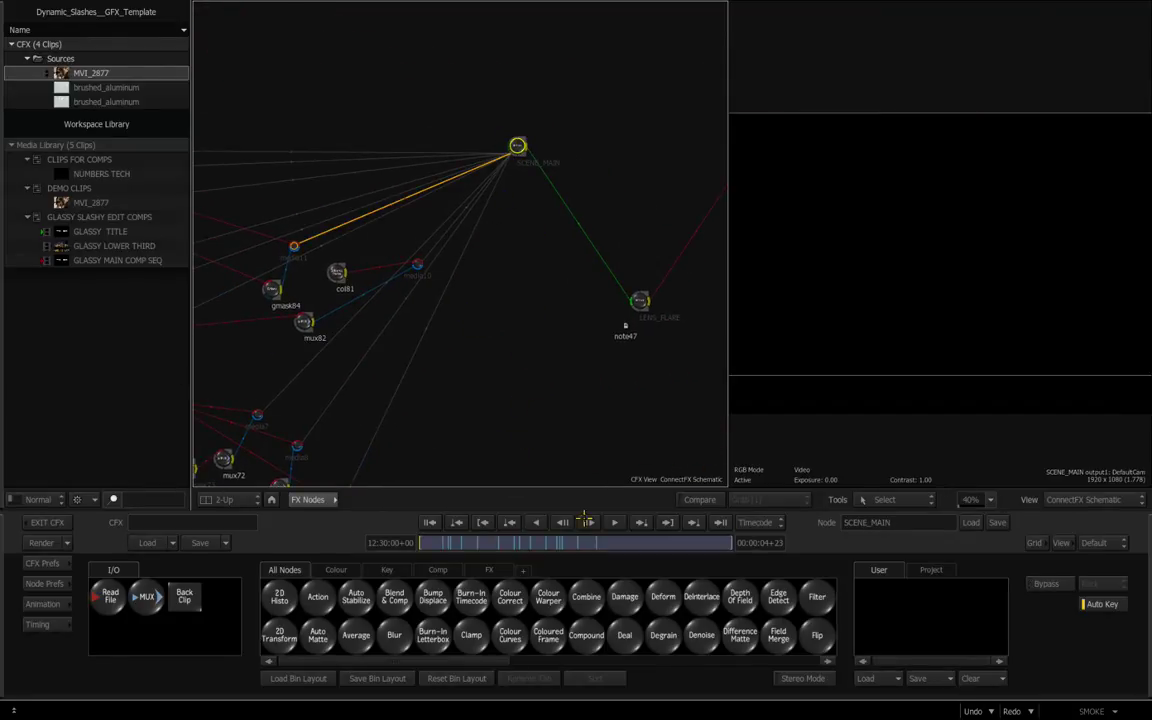
click(466, 543)
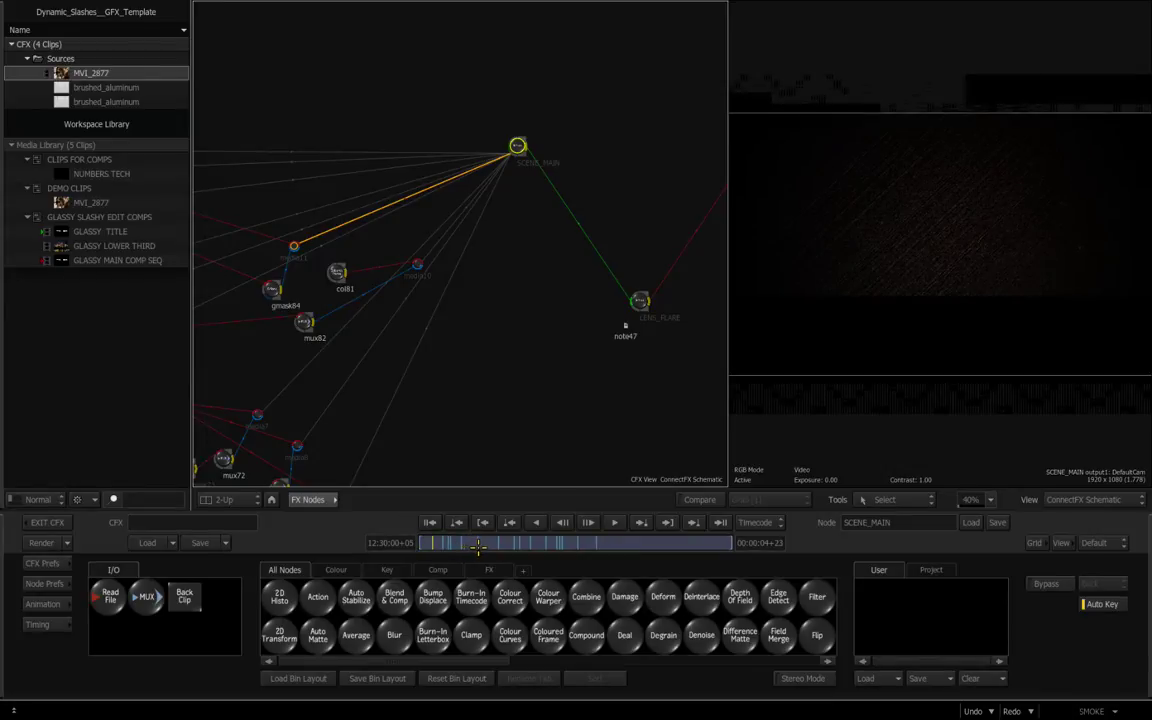
drag(478, 545, 485, 545)
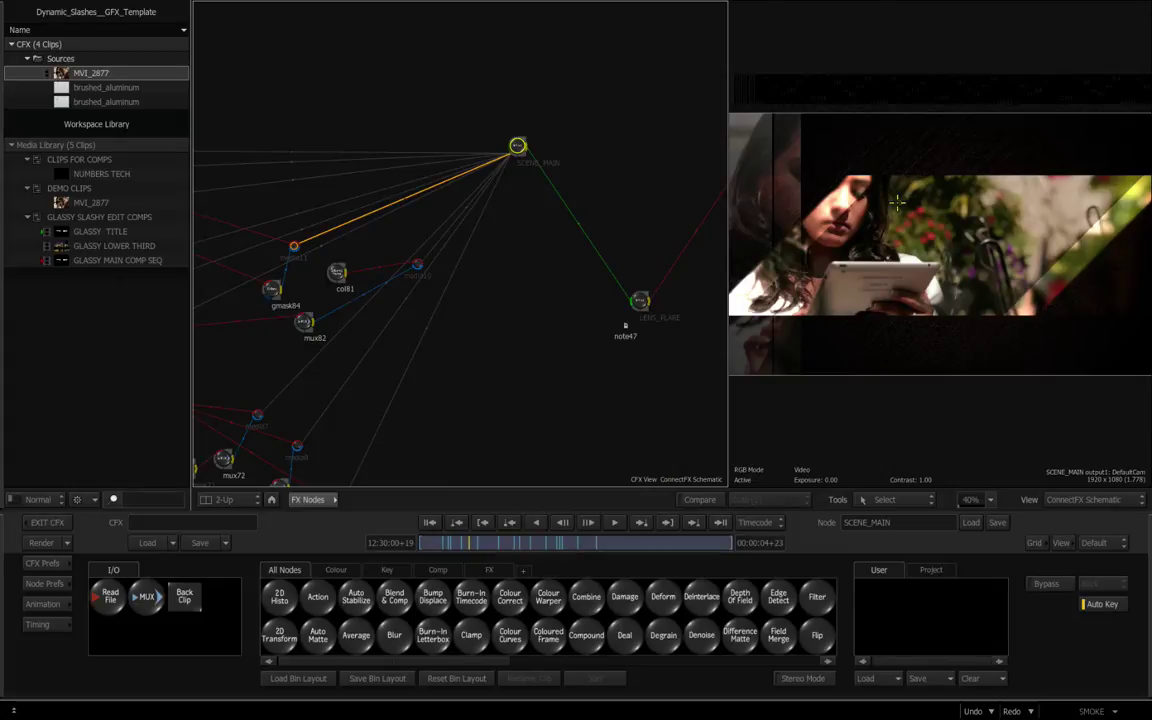
key(space)
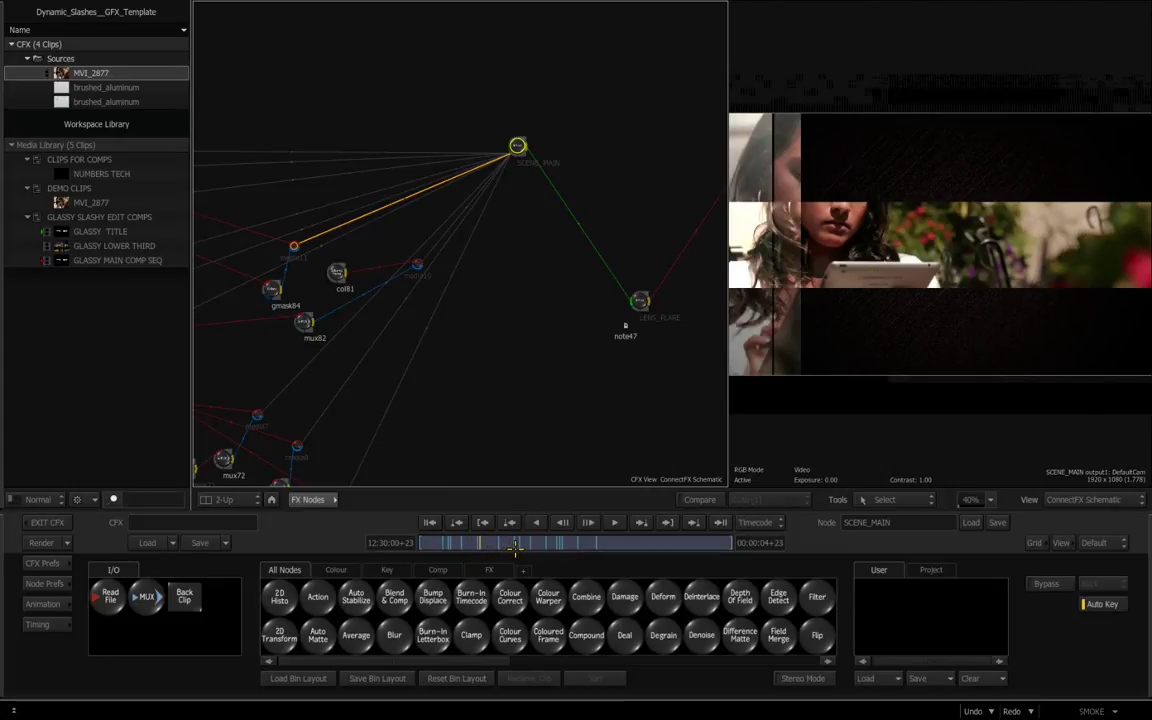
drag(515, 549, 546, 547)
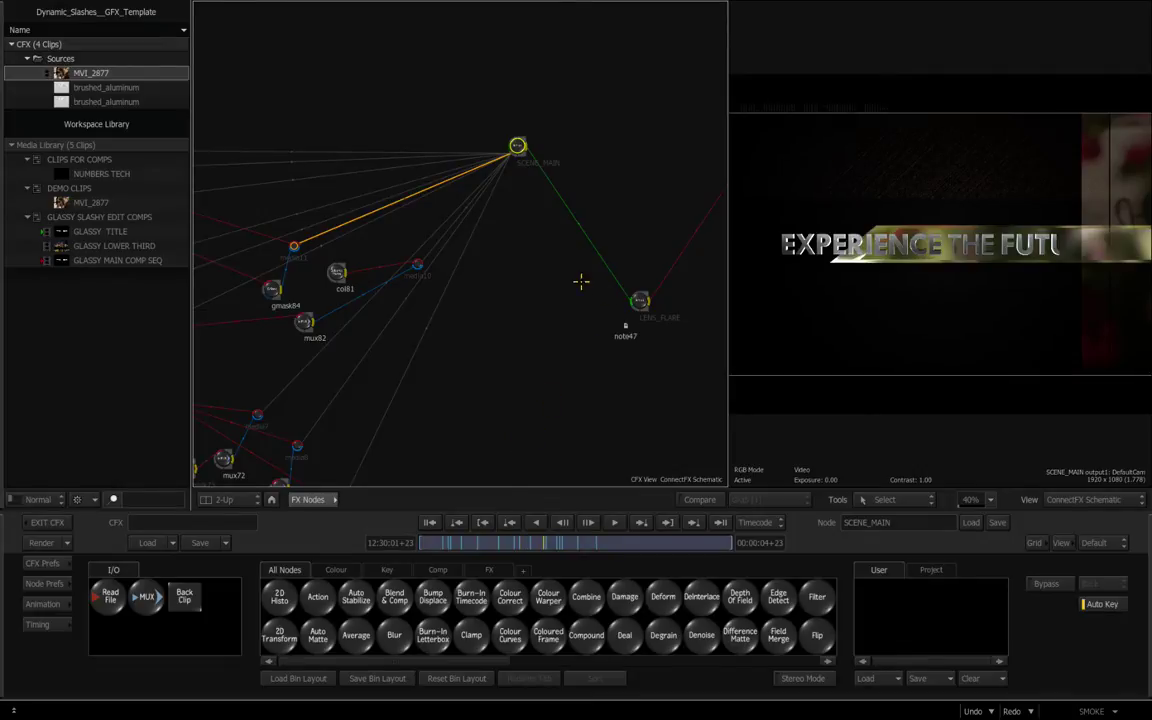
Step: Return to the source clip beside note45 and undo its replacement with MVI_2877
drag(537, 324, 442, 332)
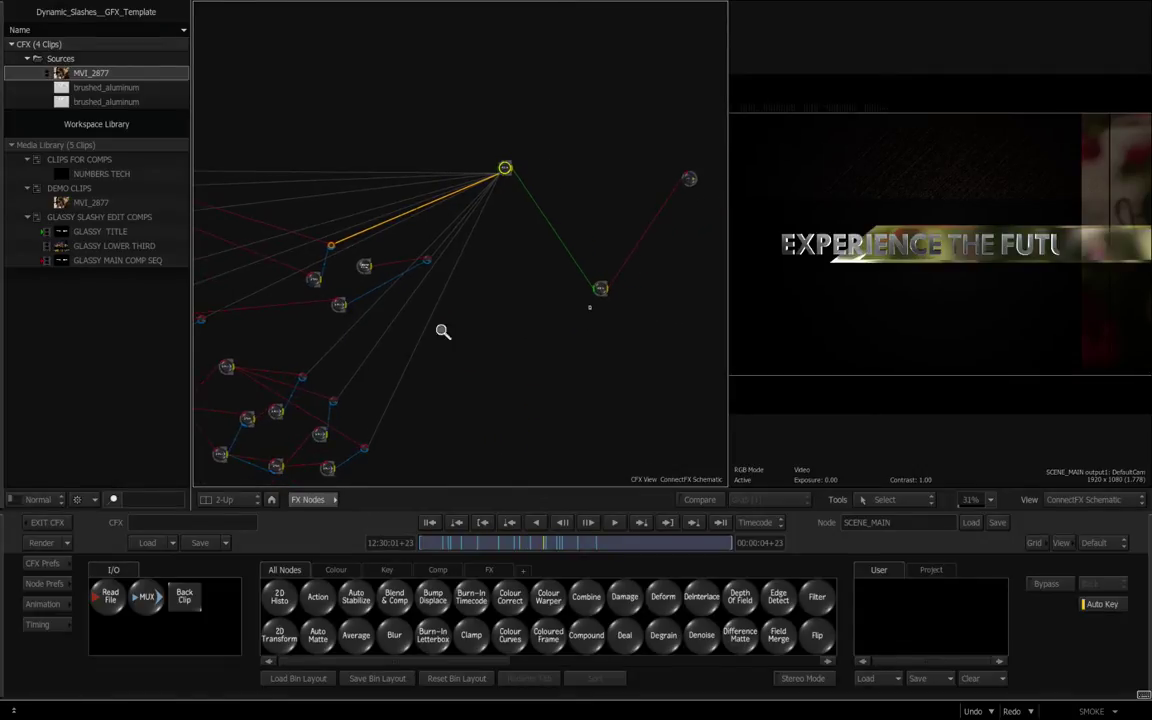
drag(315, 334, 456, 376)
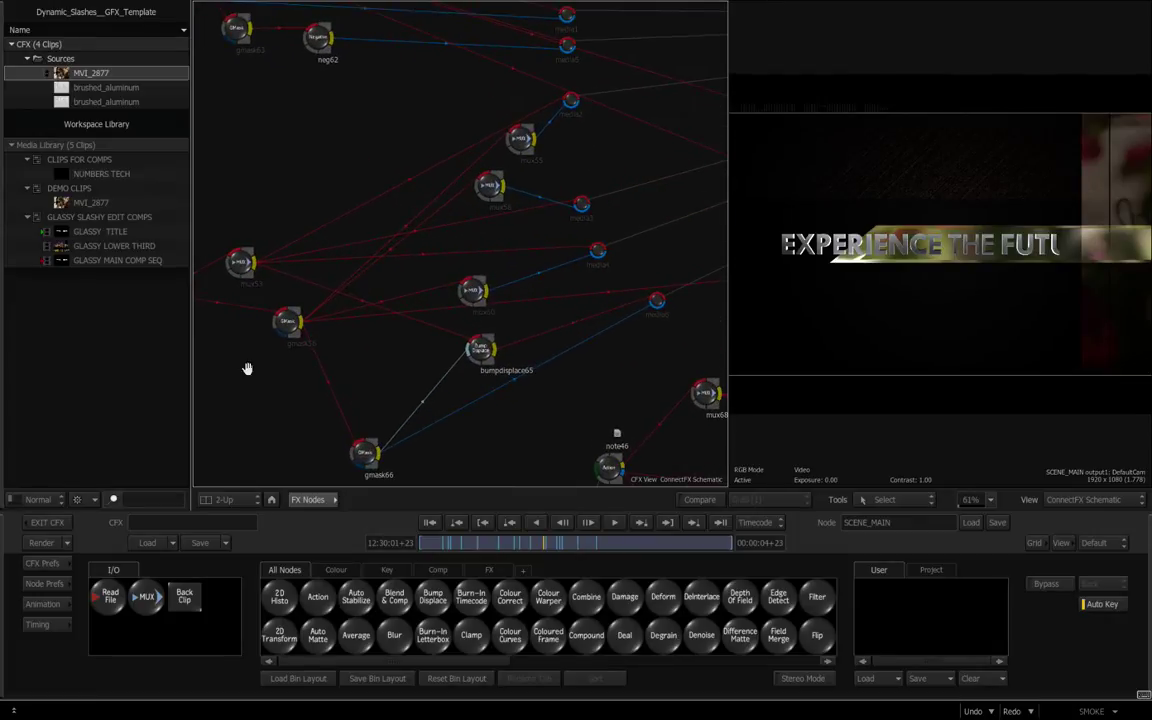
drag(247, 368, 467, 356)
drag(320, 363, 424, 311)
scroll(437, 357, down, 2)
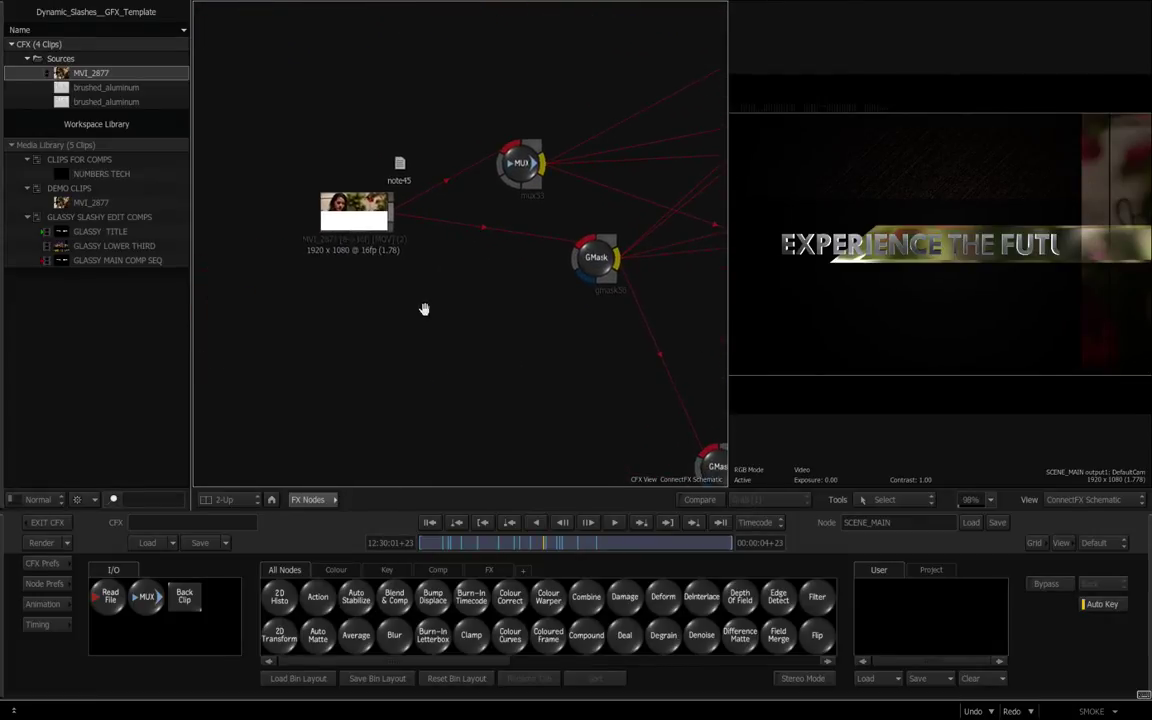
click(974, 711)
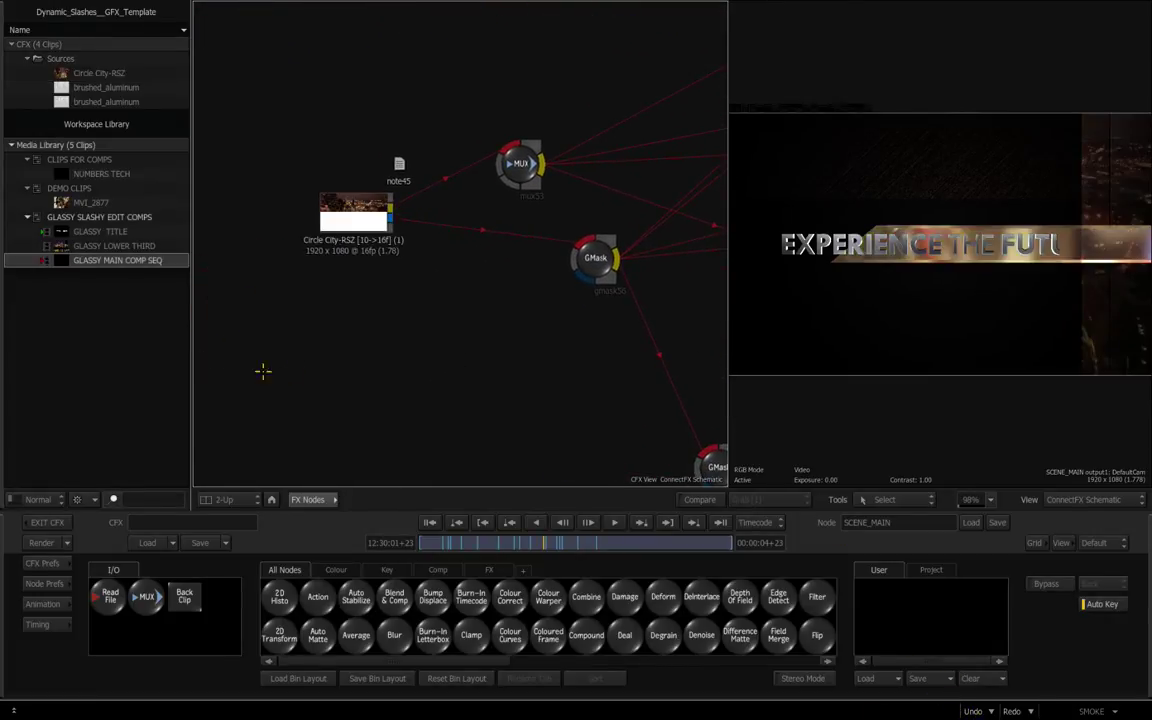
Step: Hide the media library and reposition the mux53 and gmask56 nodes beside the Circle City-RSZ source
key(grave)
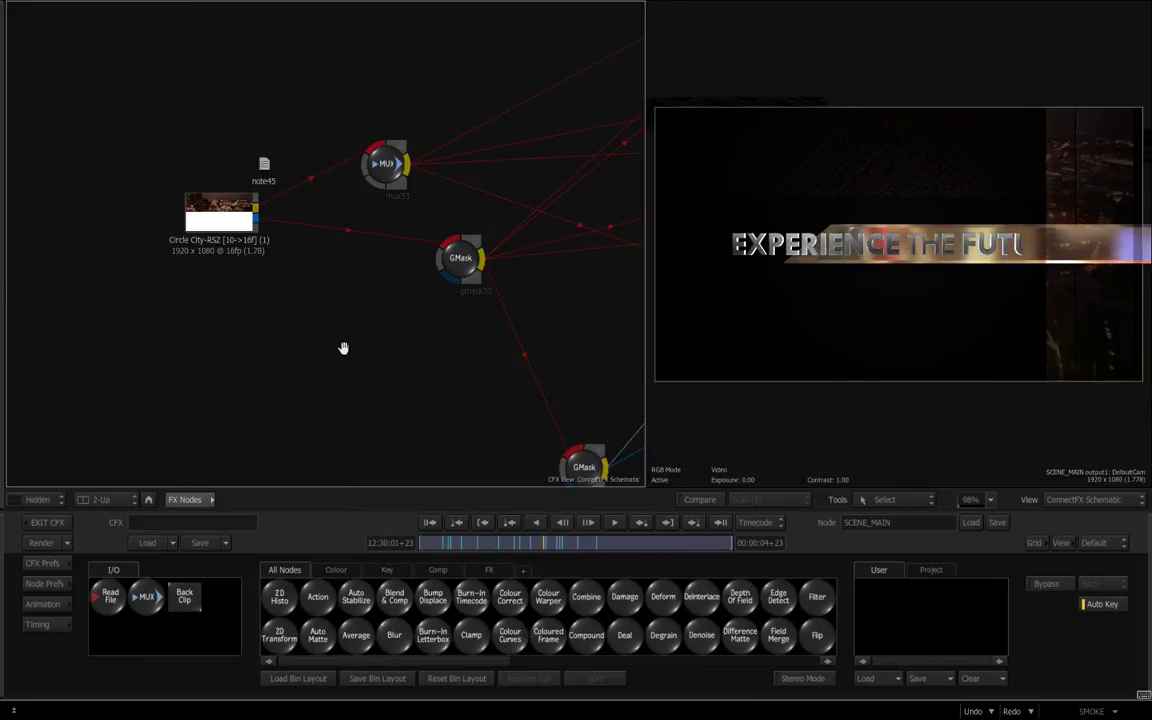
scroll(340, 342, up, 4)
drag(396, 340, 244, 316)
scroll(260, 345, down, 8)
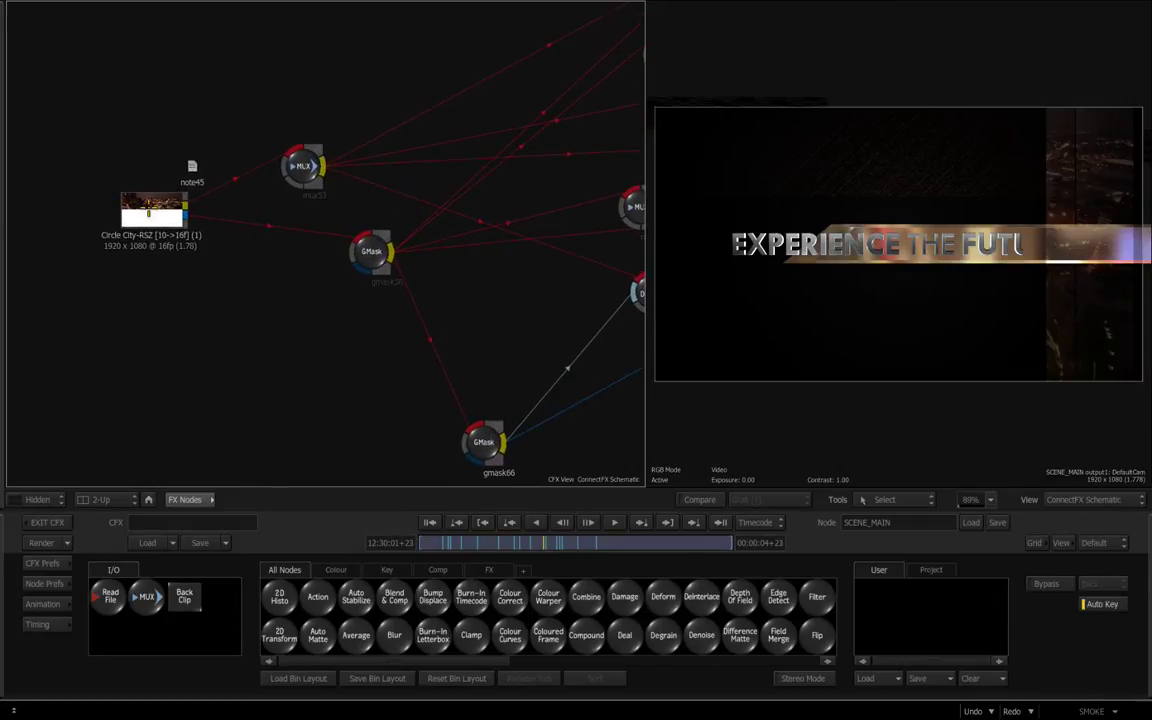
drag(304, 166, 347, 117)
drag(366, 251, 340, 261)
drag(327, 337, 312, 326)
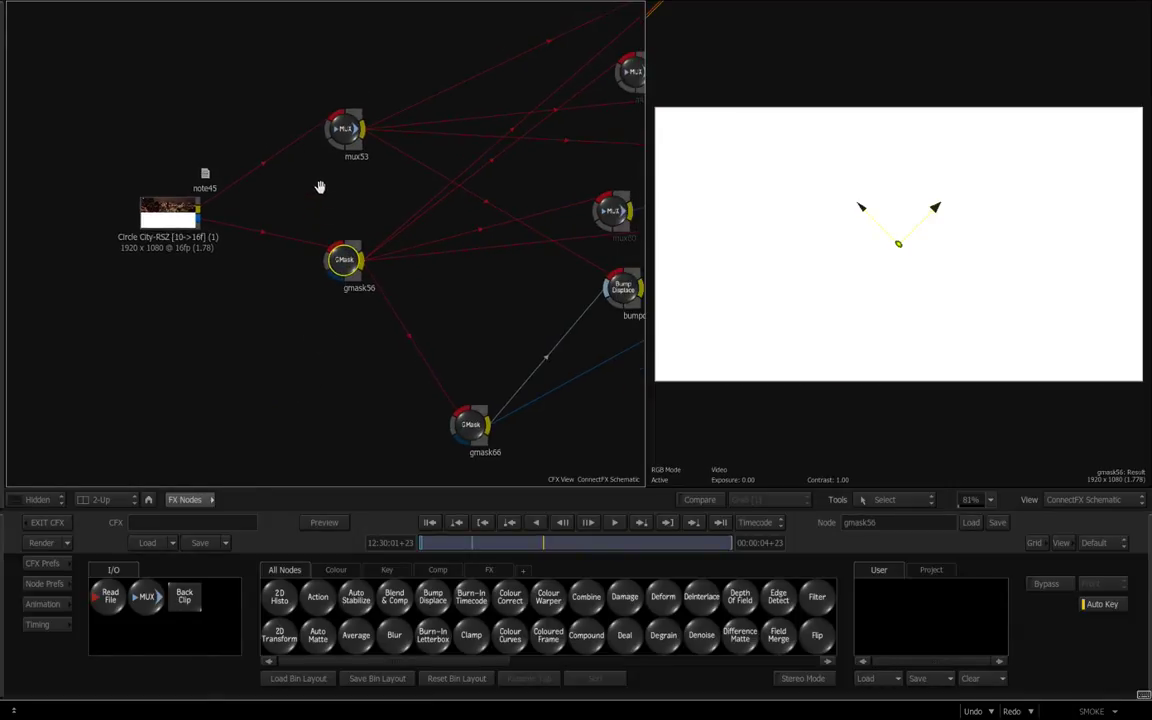
Step: Preview the mux53 result and examine its connections between the Circle City-RSZ source and the downstream nodes
drag(321, 188, 238, 347)
drag(262, 288, 242, 275)
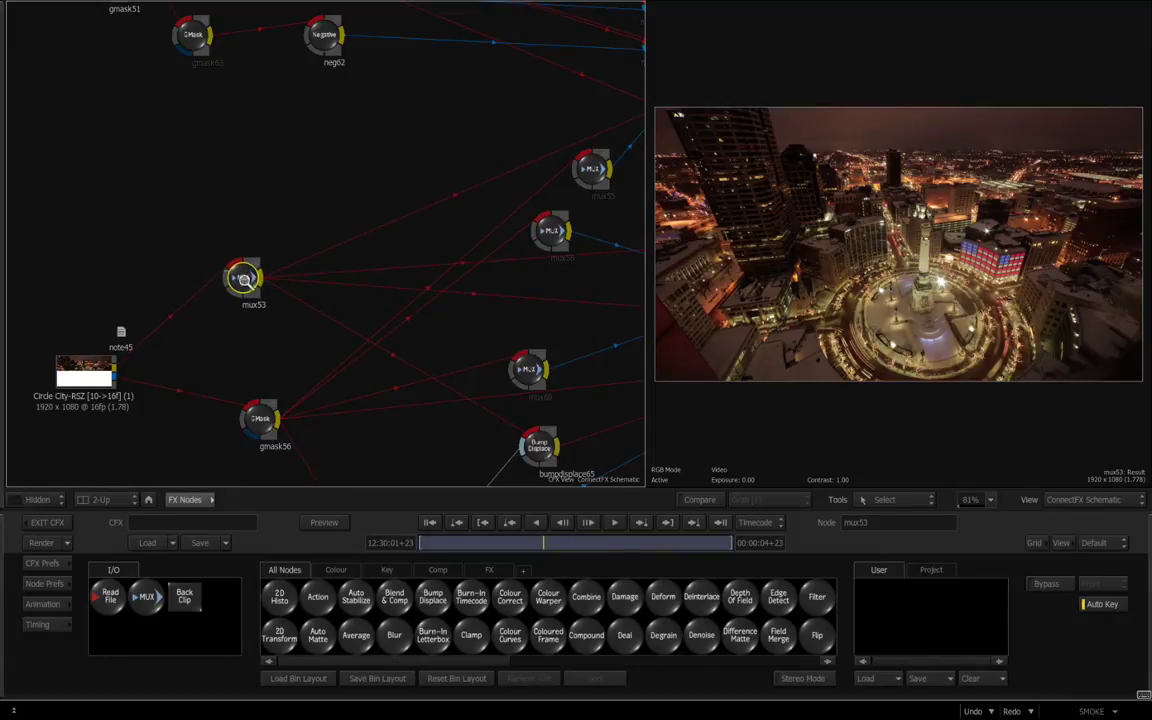
drag(296, 339, 235, 334)
drag(269, 266, 231, 227)
click(549, 160)
drag(550, 158, 573, 290)
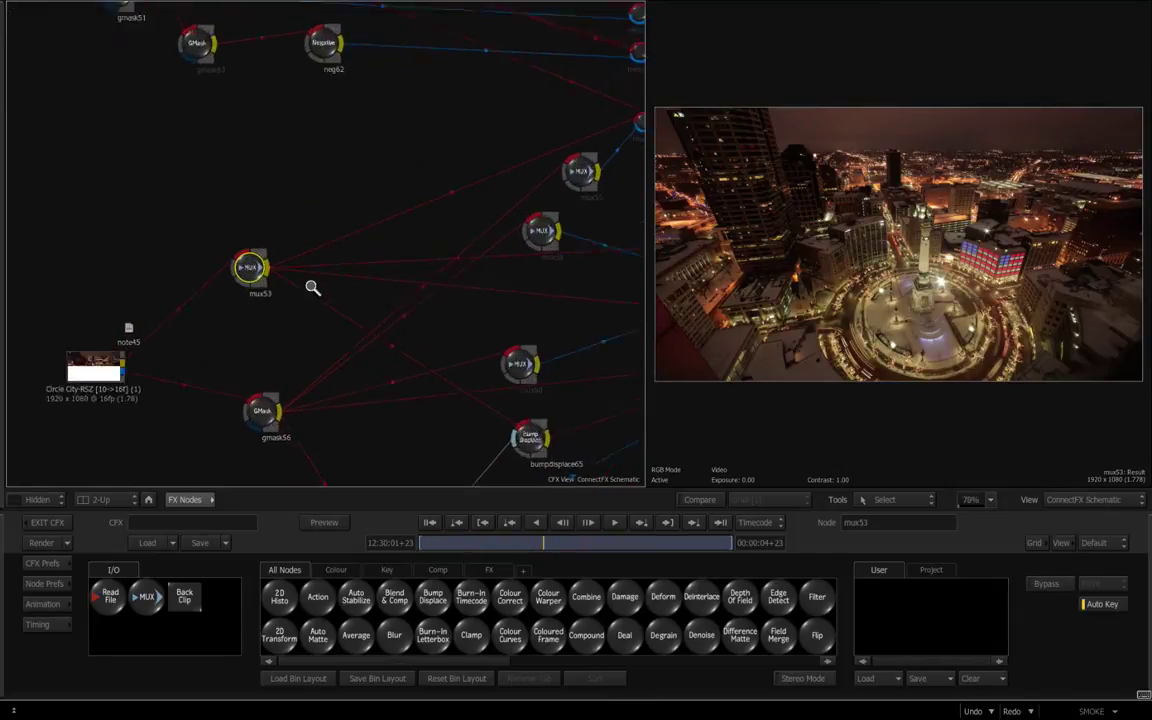
drag(312, 288, 337, 289)
drag(182, 349, 452, 255)
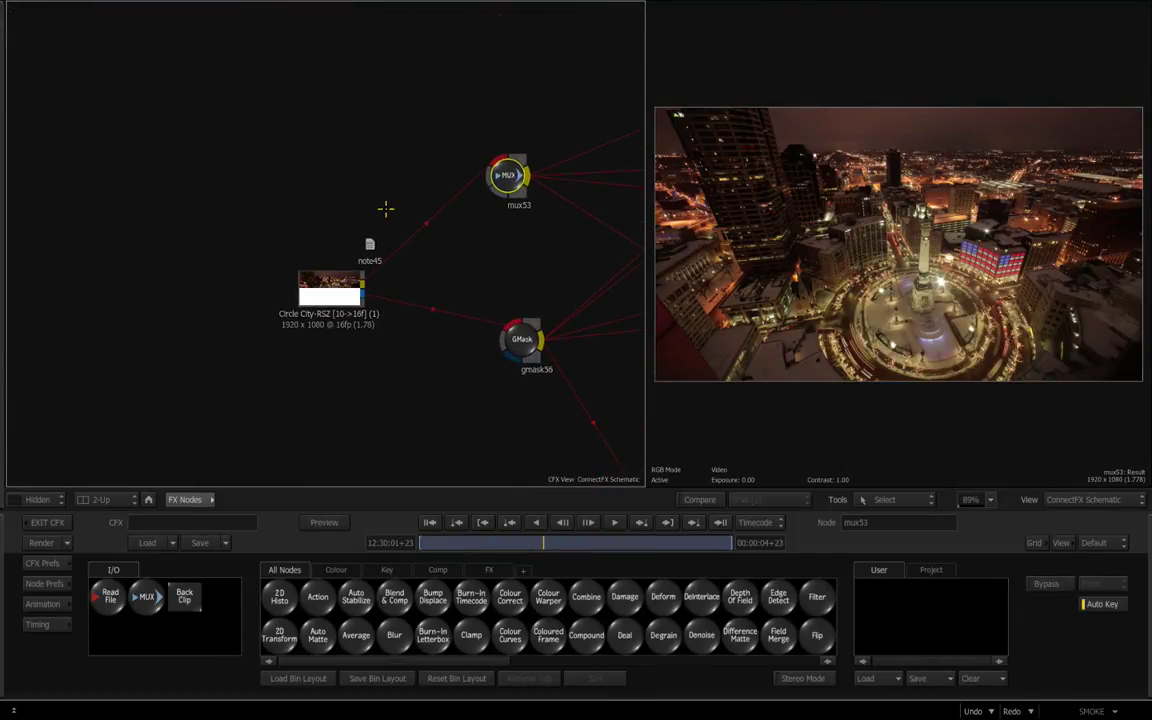
Step: Cut the link between the Circle City-RSZ source and mux53, then reconnect the source's front output to mux53
drag(380, 201, 457, 289)
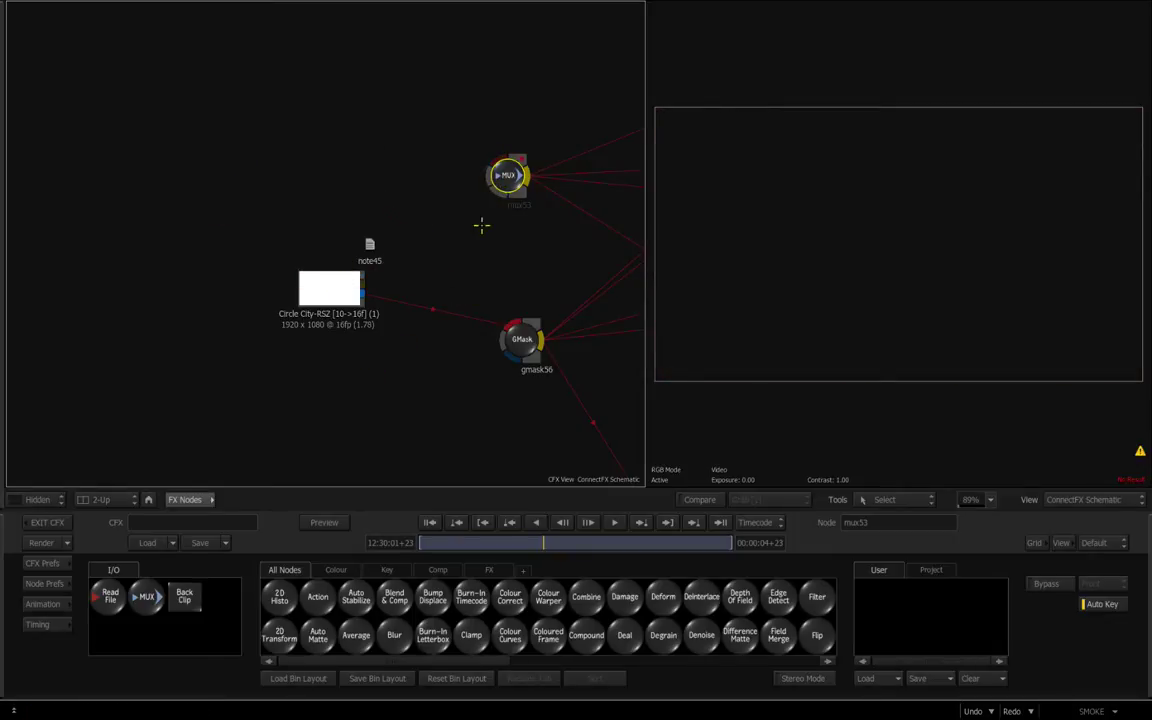
drag(519, 236, 280, 253)
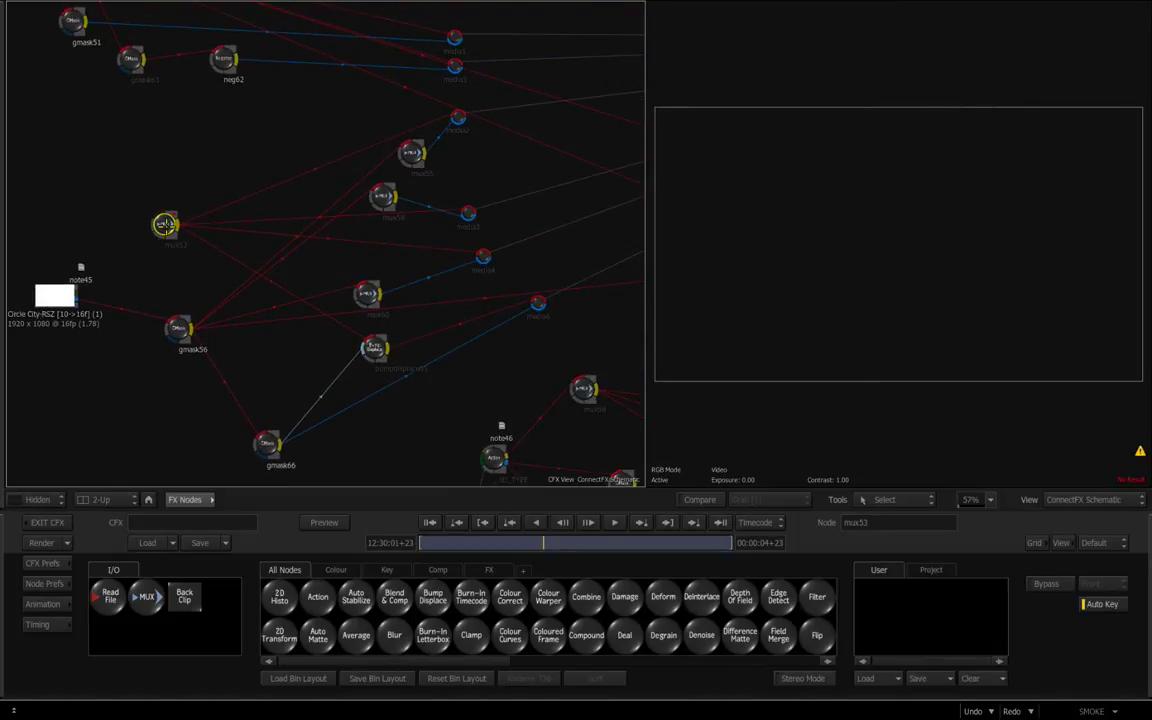
drag(165, 224, 160, 221)
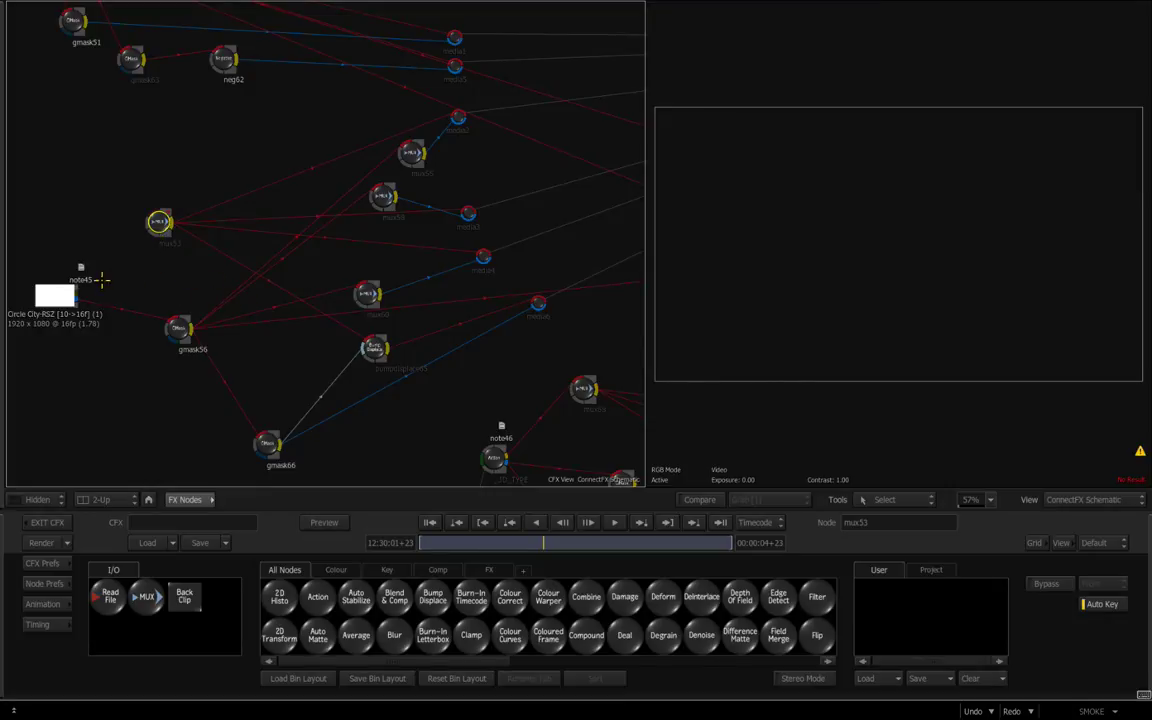
drag(76, 291, 152, 212)
drag(152, 277, 173, 318)
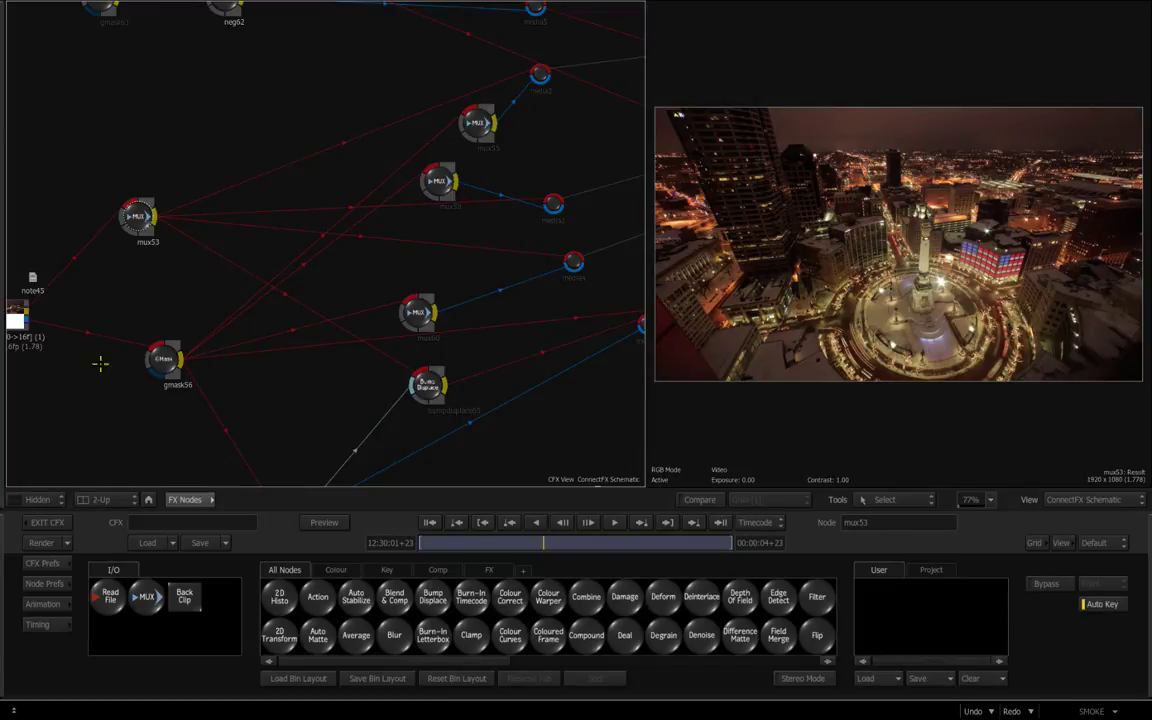
Step: Preview the gmask56 matte and scrub through the start of its animation
click(157, 360)
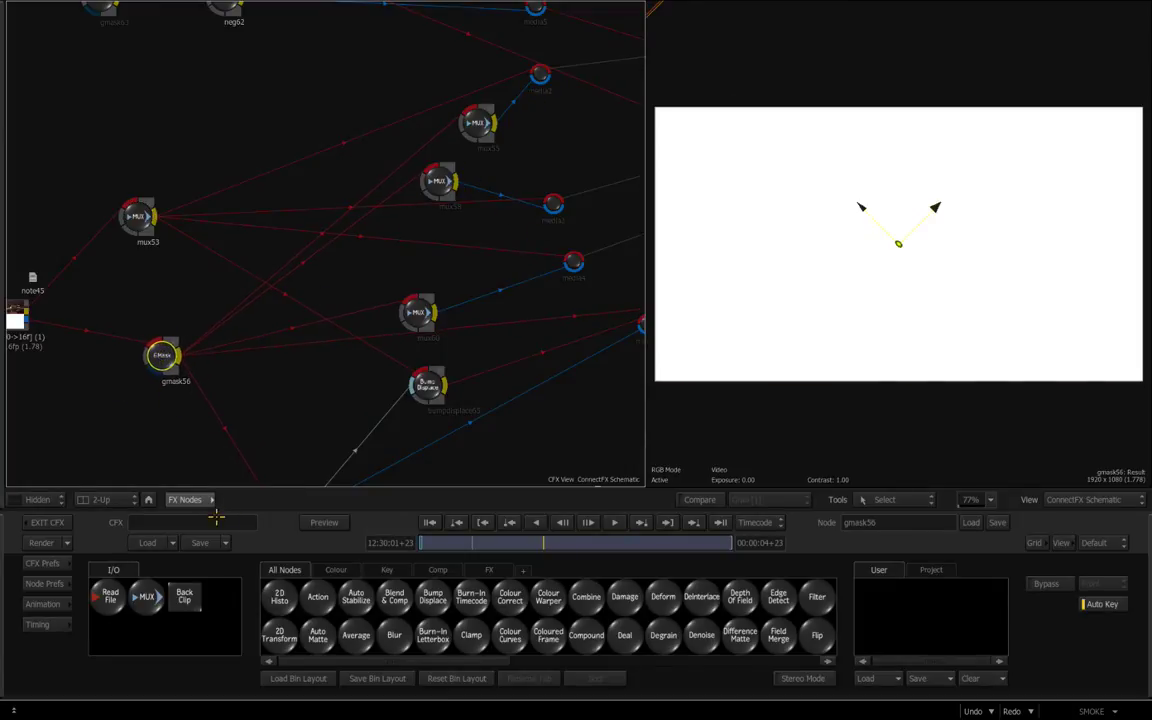
drag(282, 397, 350, 347)
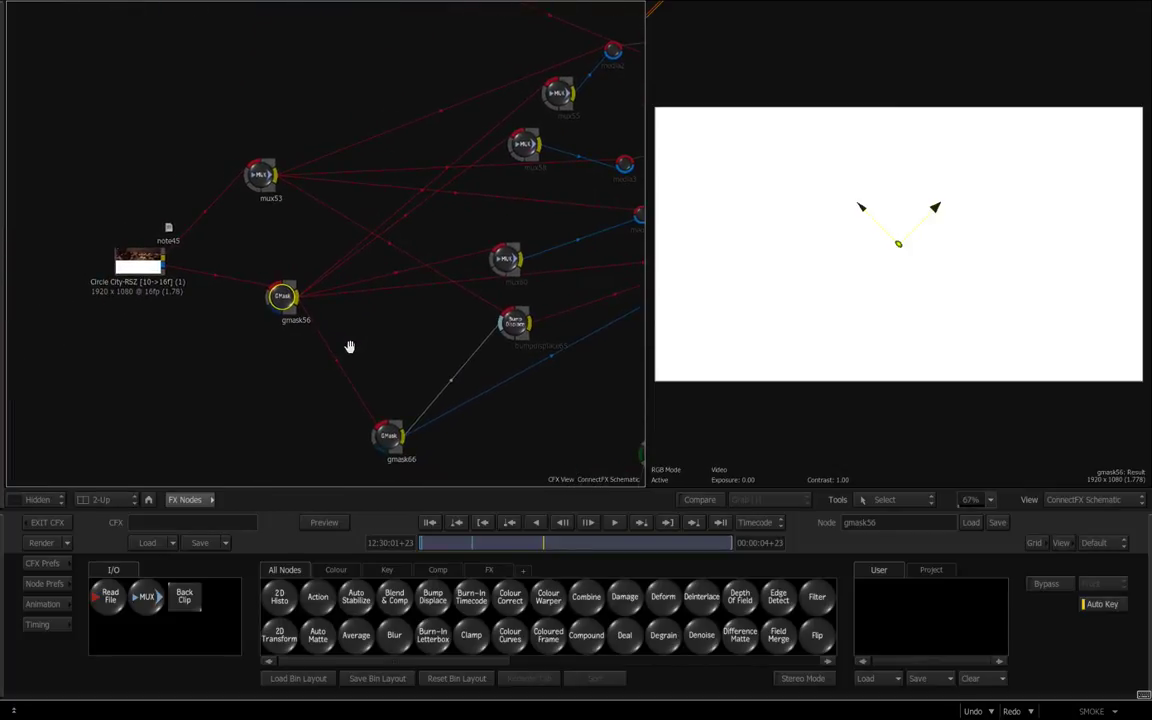
drag(281, 296, 274, 302)
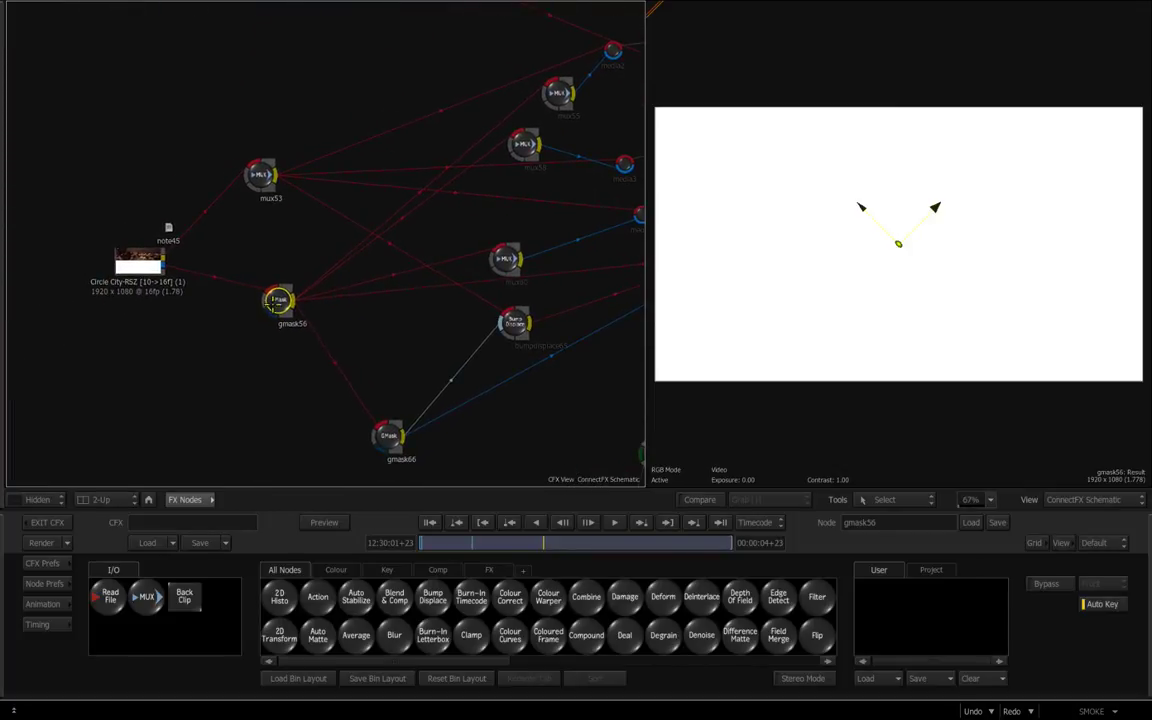
click(433, 540)
mouse_move(434, 540)
mouse_down()
mouse_move(412, 541)
mouse_move(462, 548)
mouse_move(422, 543)
mouse_move(446, 546)
mouse_up()
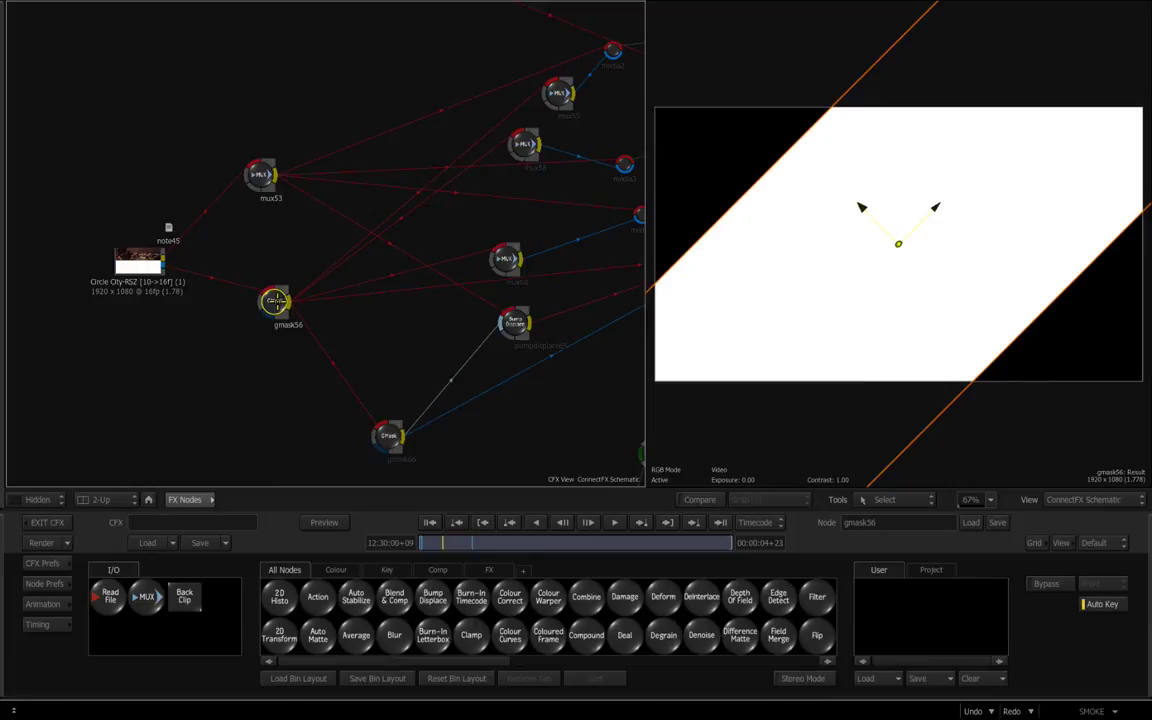
Step: Rearrange the gmask56, mux55, mux58 and mux60 nodes so their connections are easier to follow
drag(274, 301, 256, 283)
drag(557, 93, 541, 100)
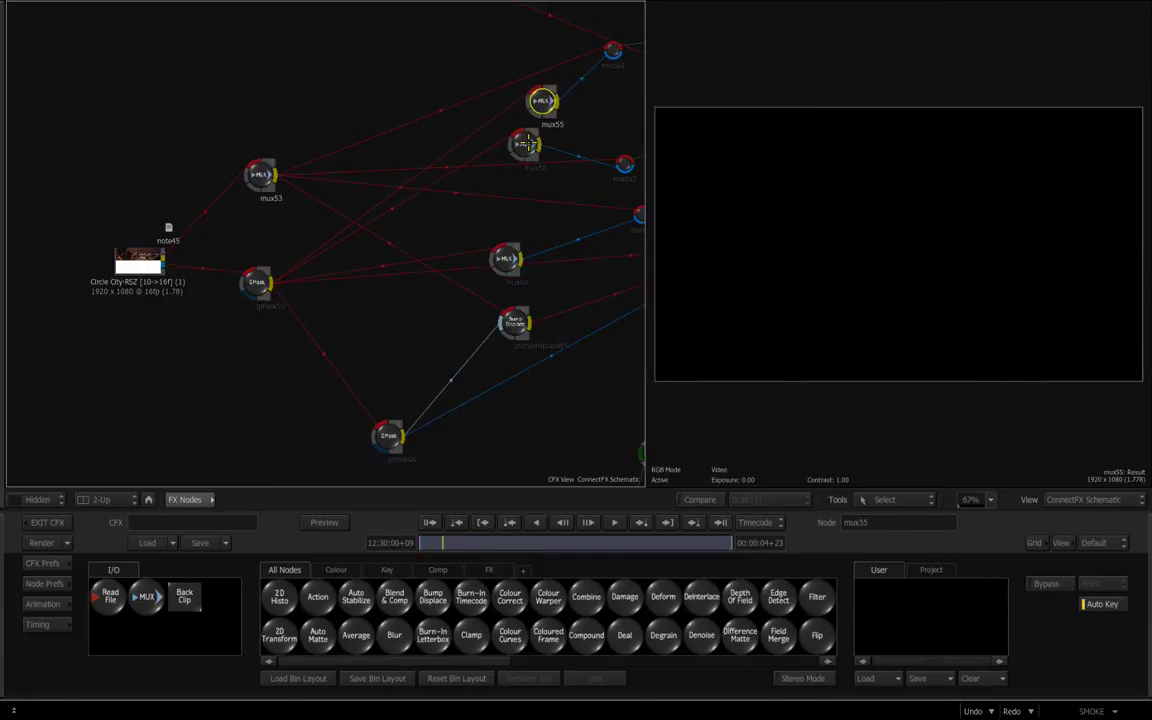
drag(523, 145, 527, 180)
drag(507, 270, 522, 248)
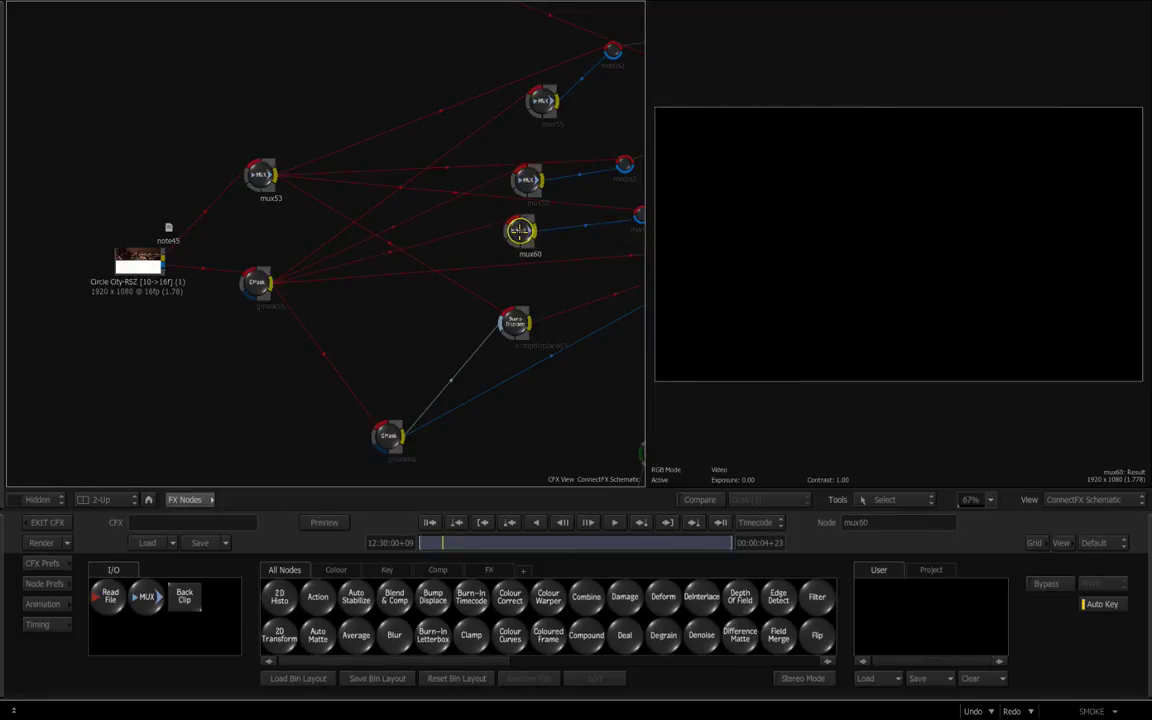
Step: Compare the mux55 and mux58 results and open the mux58 settings to examine its timing offset
click(527, 180)
click(541, 101)
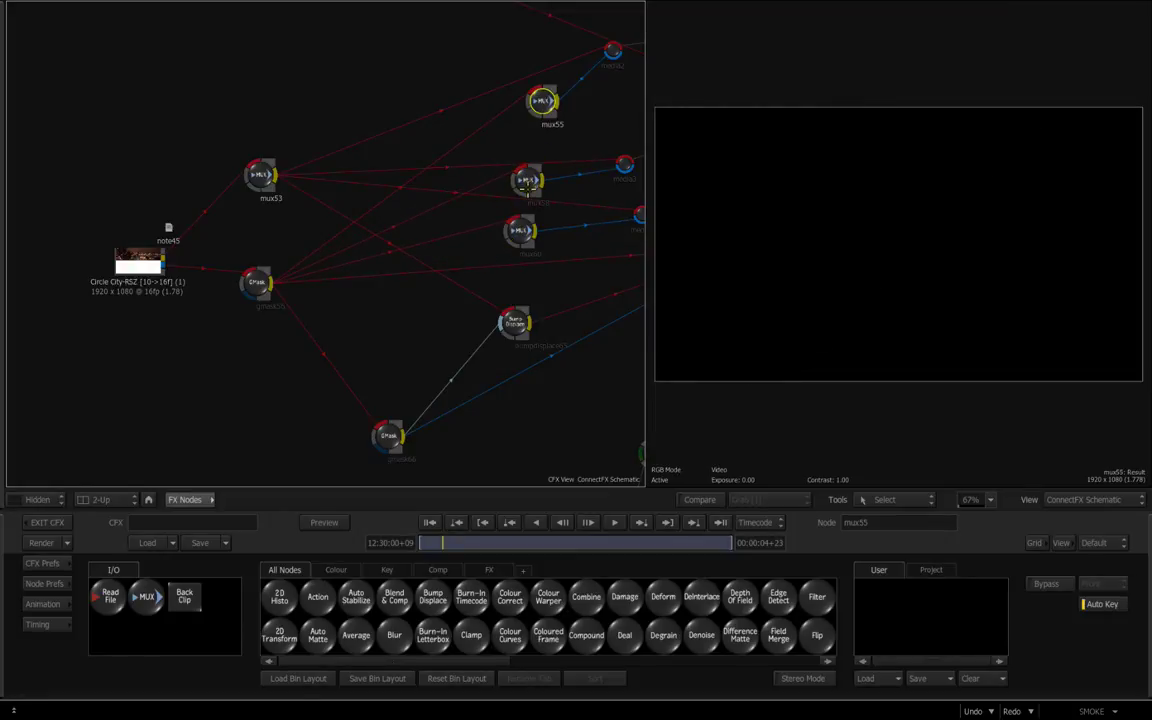
click(527, 182)
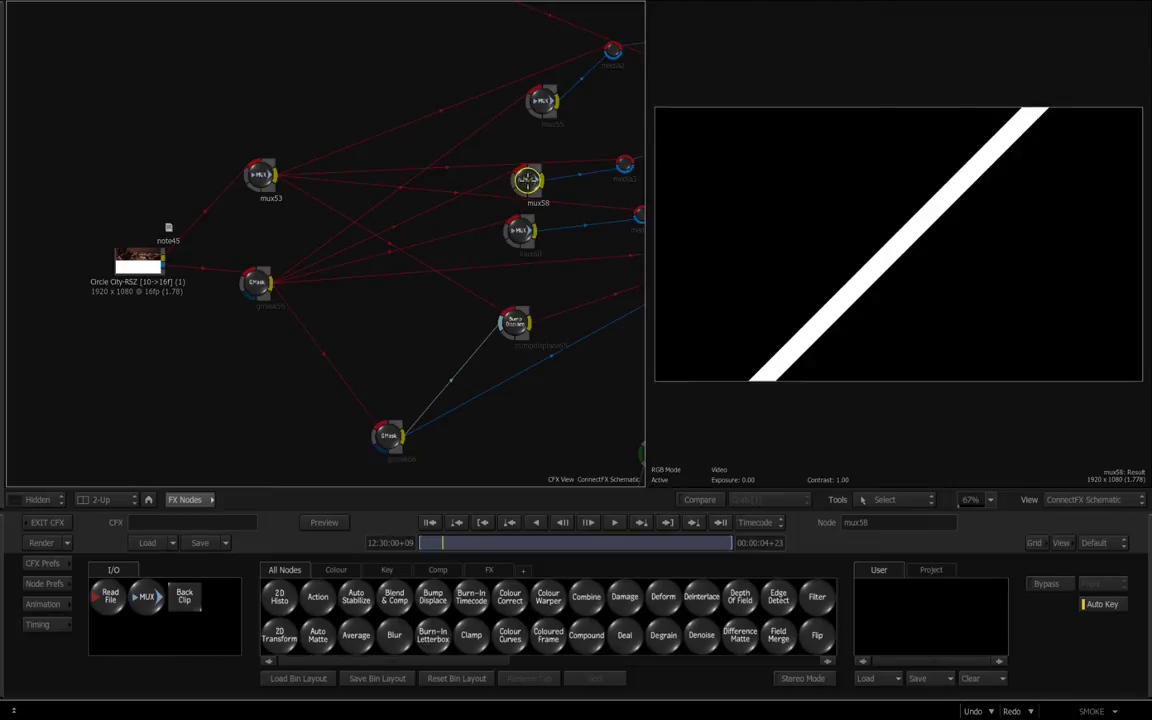
double_click(526, 185)
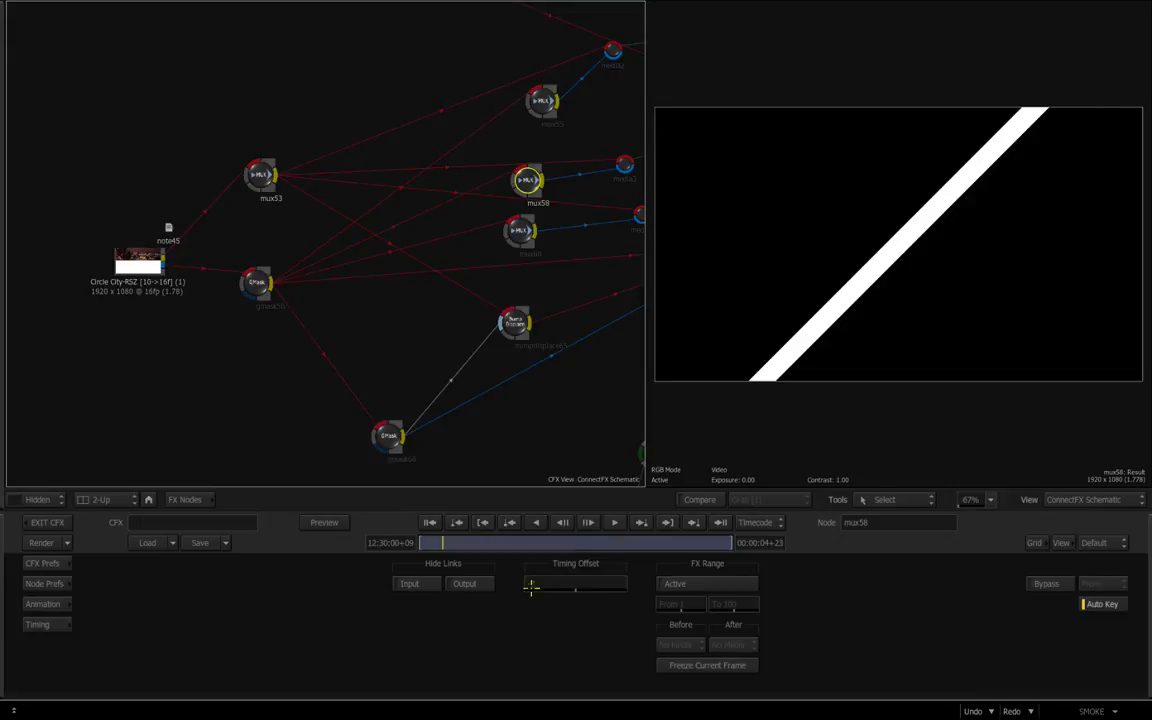
drag(531, 586, 568, 585)
Step: Examine the gmask56 settings and scale animation from the first frame through its next keyframe
click(258, 283)
mouse_move(444, 542)
mouse_down()
mouse_move(430, 542)
mouse_move(466, 542)
mouse_up()
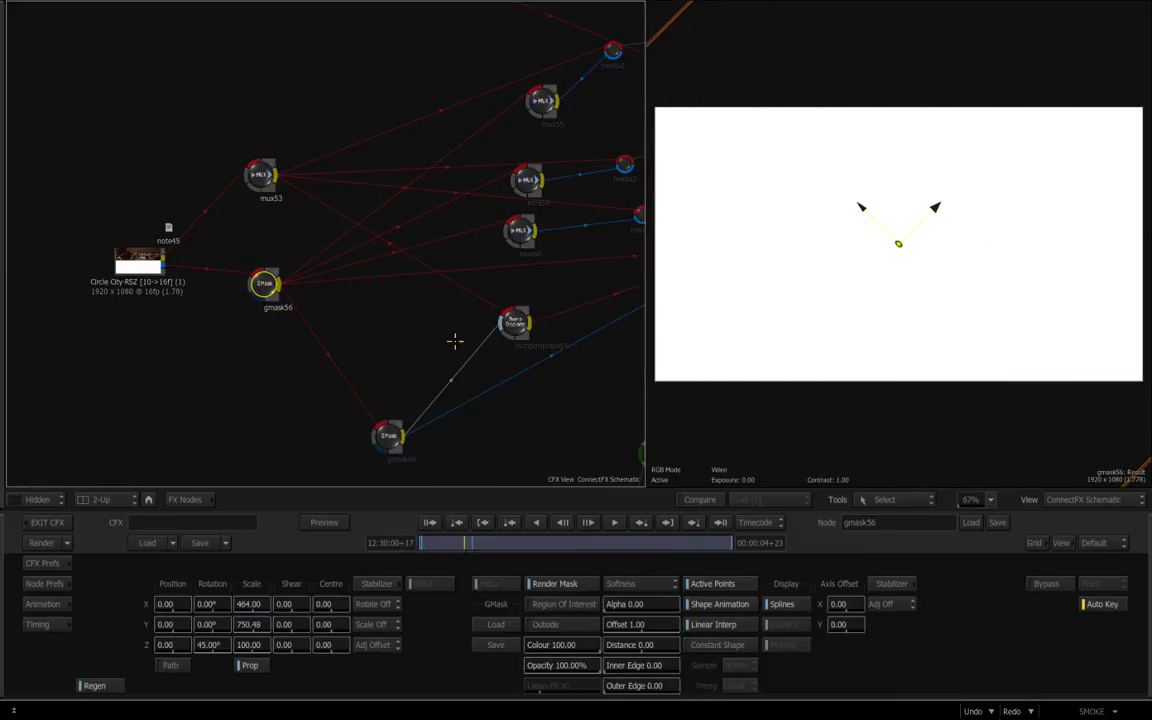
click(429, 523)
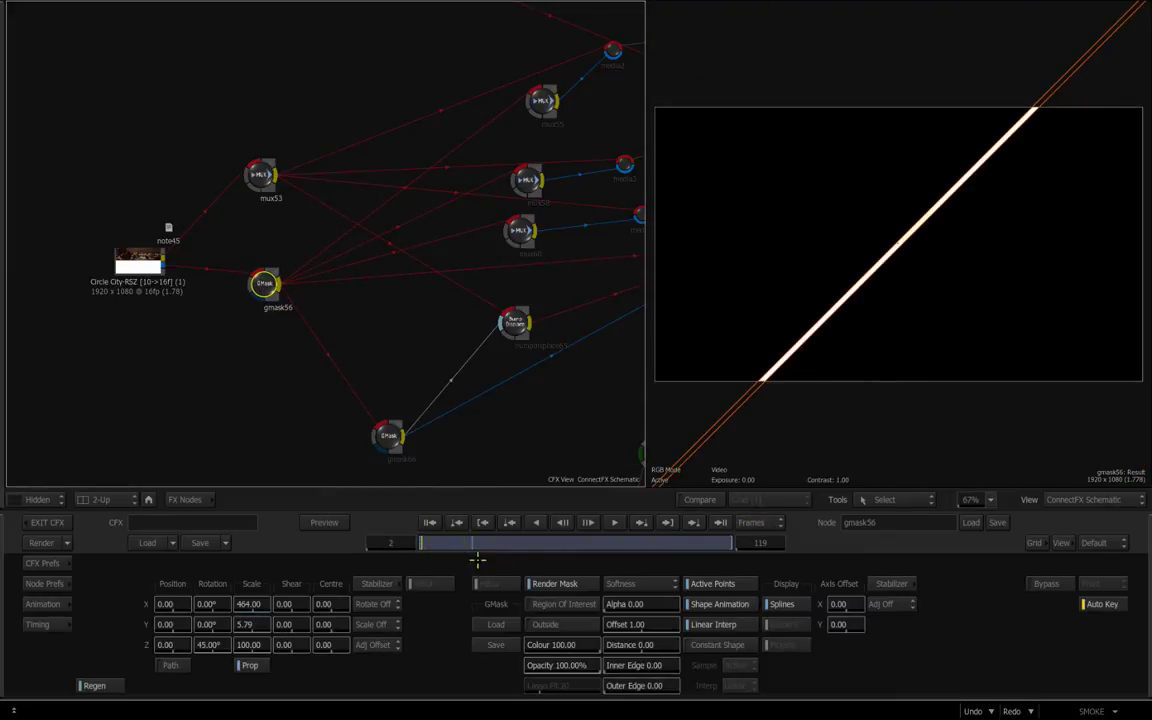
click(638, 523)
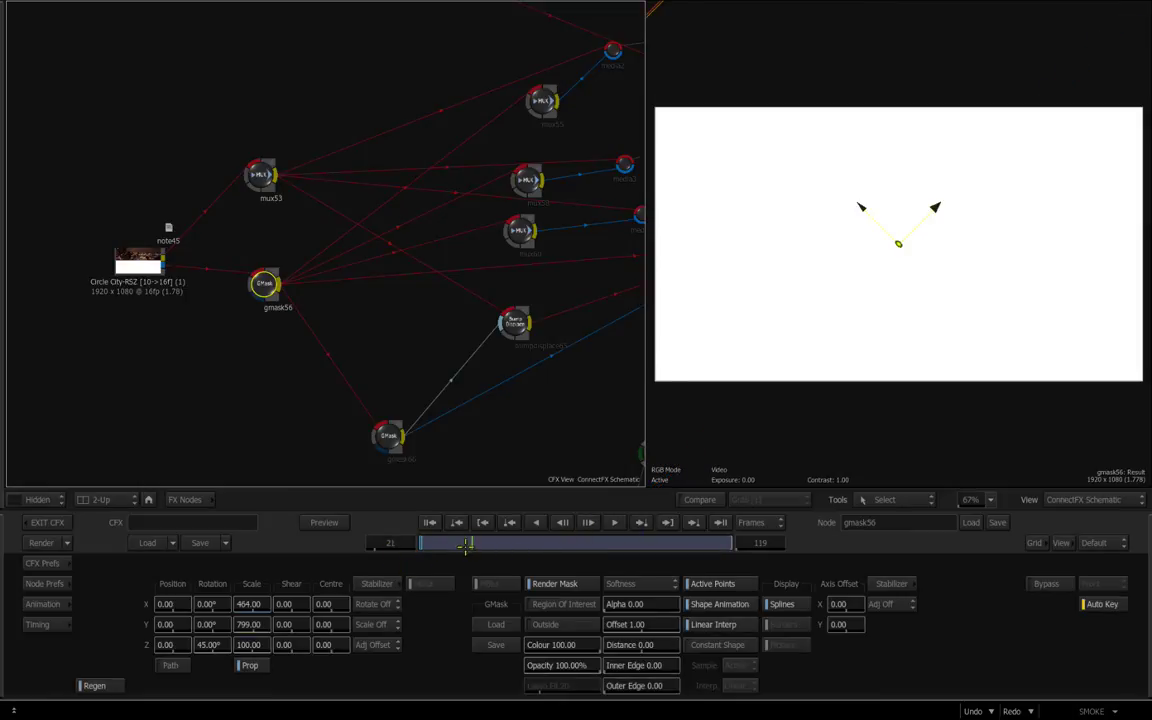
drag(465, 545, 440, 542)
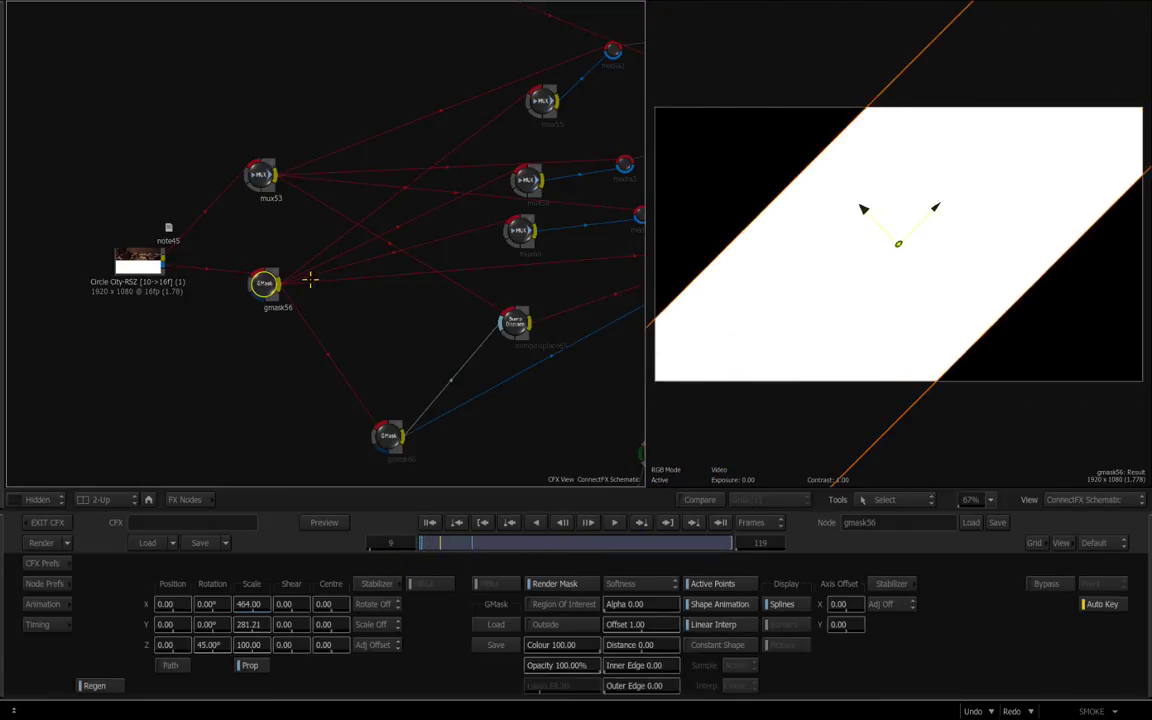
Step: Check the timing offsets of mux58 and mux60 against the mask animation while scrubbing the opening frames
click(522, 180)
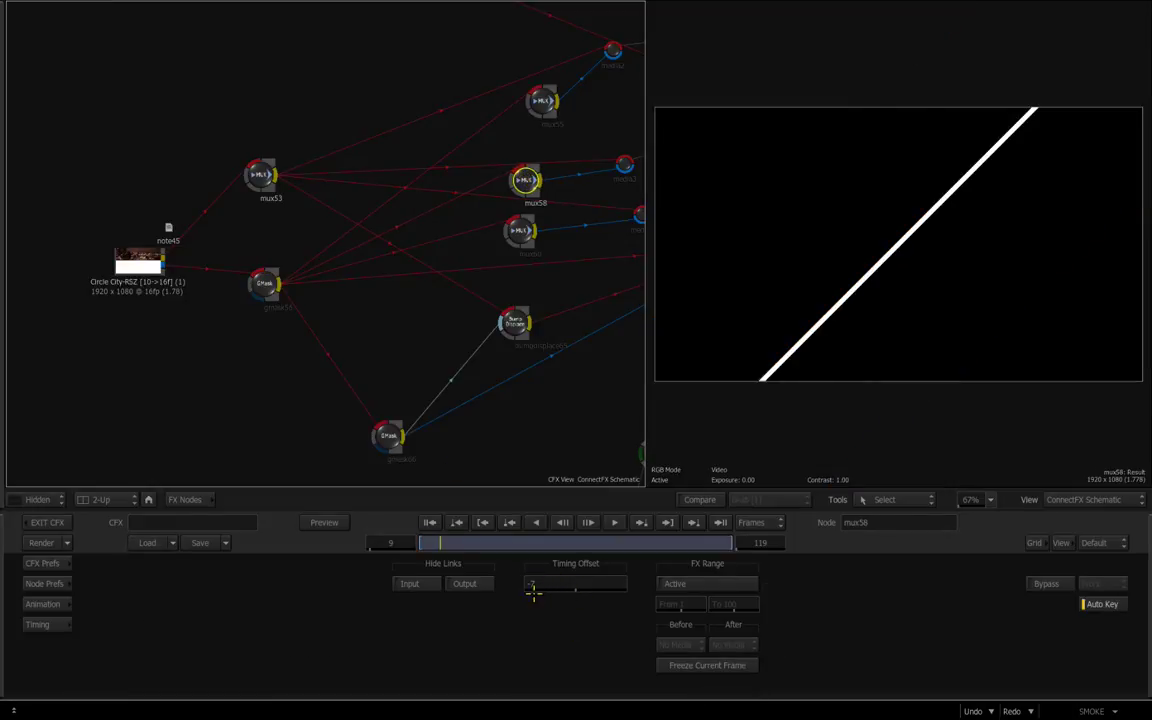
drag(433, 543, 408, 552)
click(519, 233)
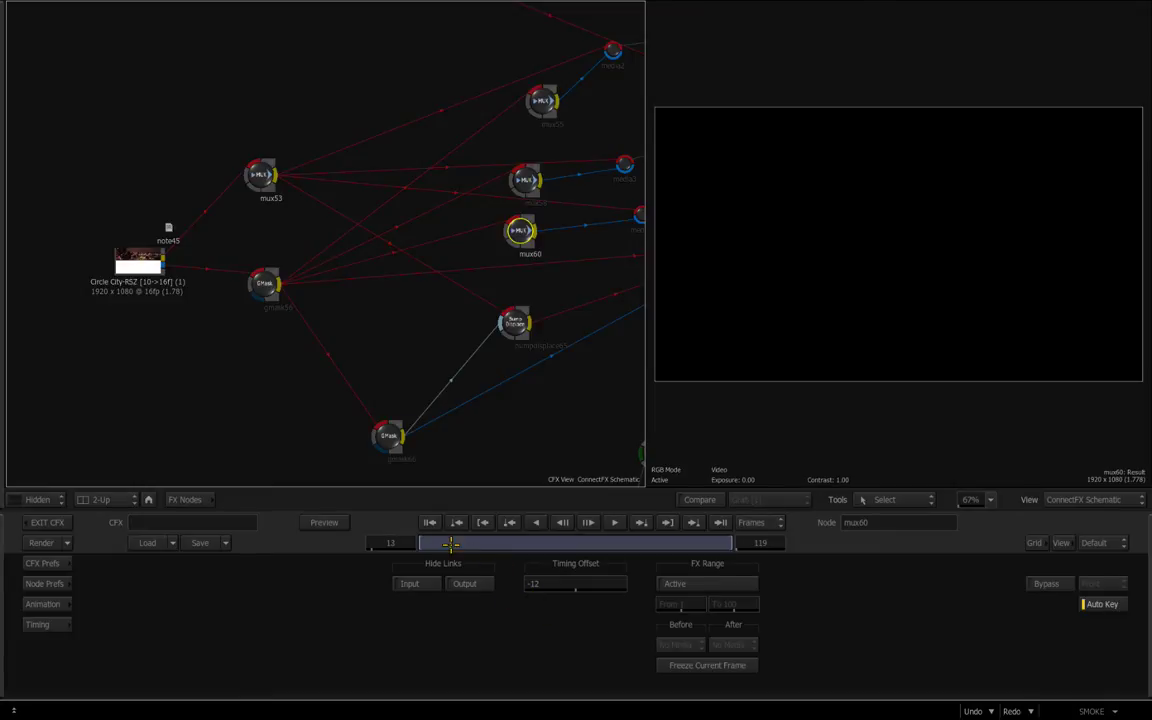
Step: Compare the gmask56 result with the offset slashes from mux55, mux58 and mux60 at frame 14
drag(451, 543, 453, 542)
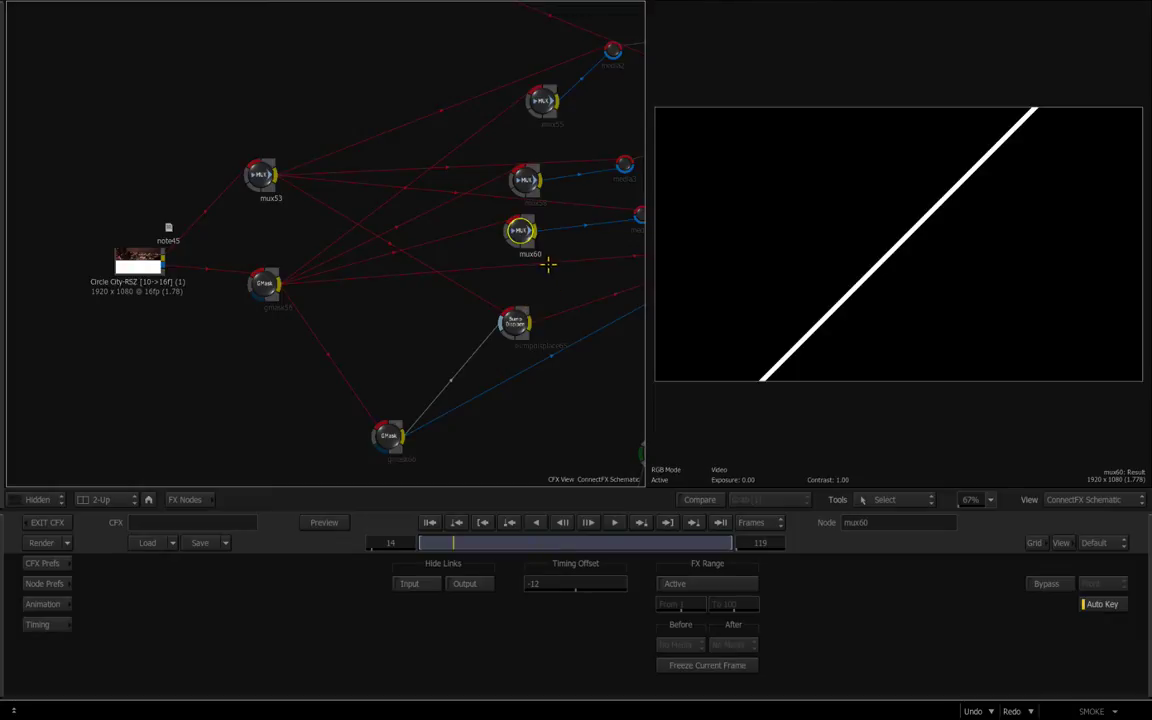
scroll(261, 298, down, 2)
click(273, 277)
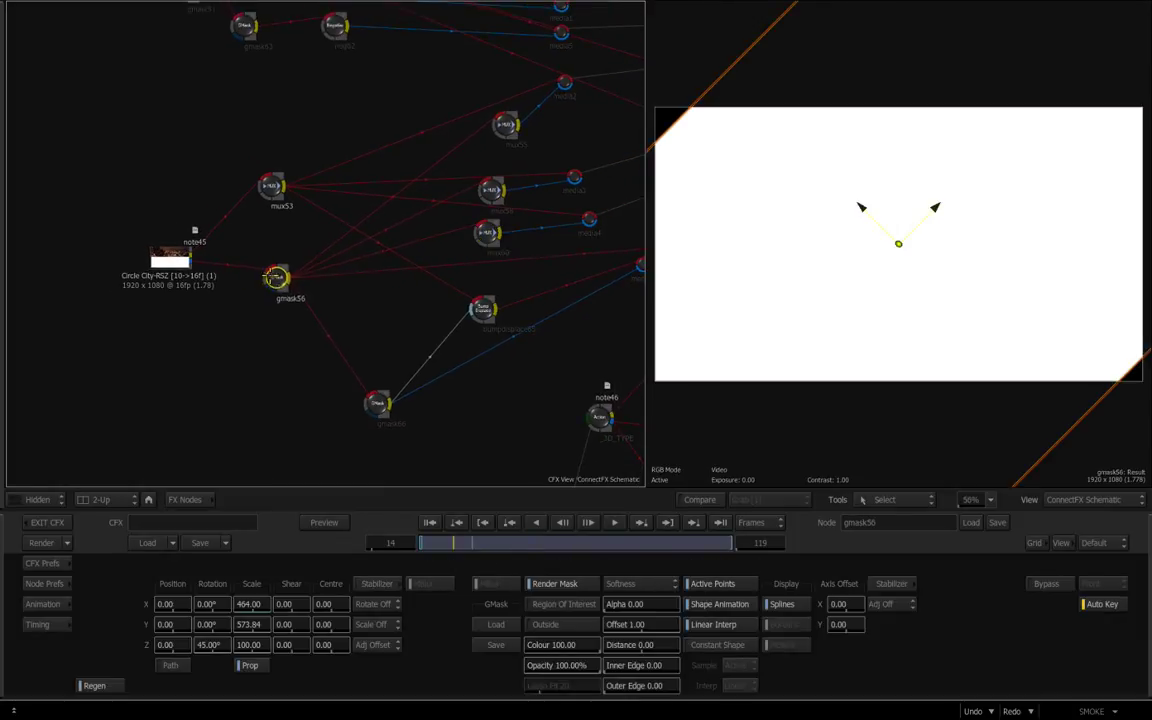
scroll(505, 281, up, 2)
drag(541, 284, 399, 336)
click(377, 158)
drag(377, 158, 384, 158)
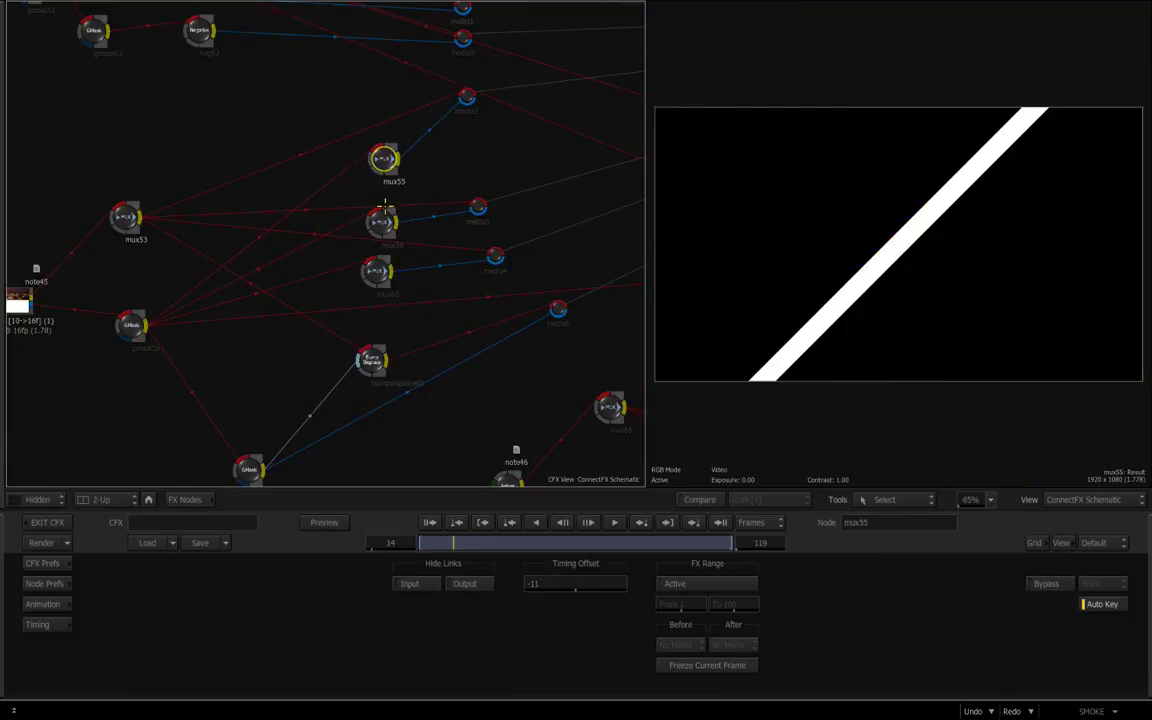
click(380, 224)
click(376, 270)
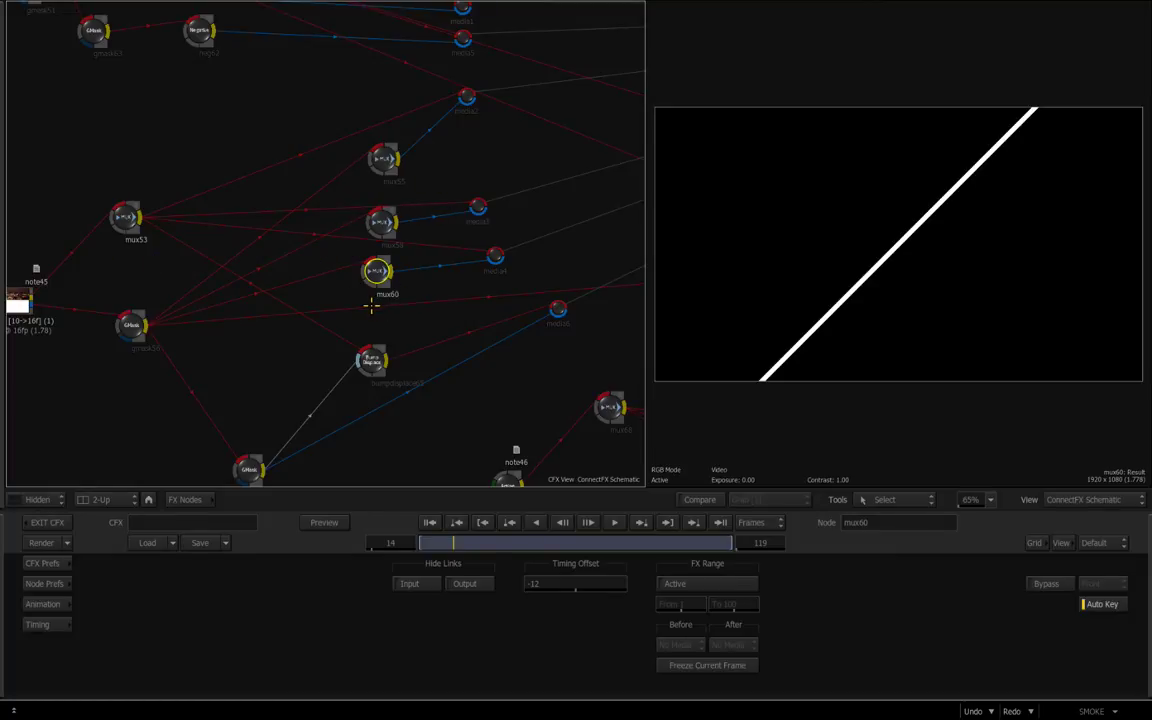
Step: Compare gmask56 with the gmask66 bar shapes and scrub gmask66's animation from the first frame
drag(415, 327, 465, 221)
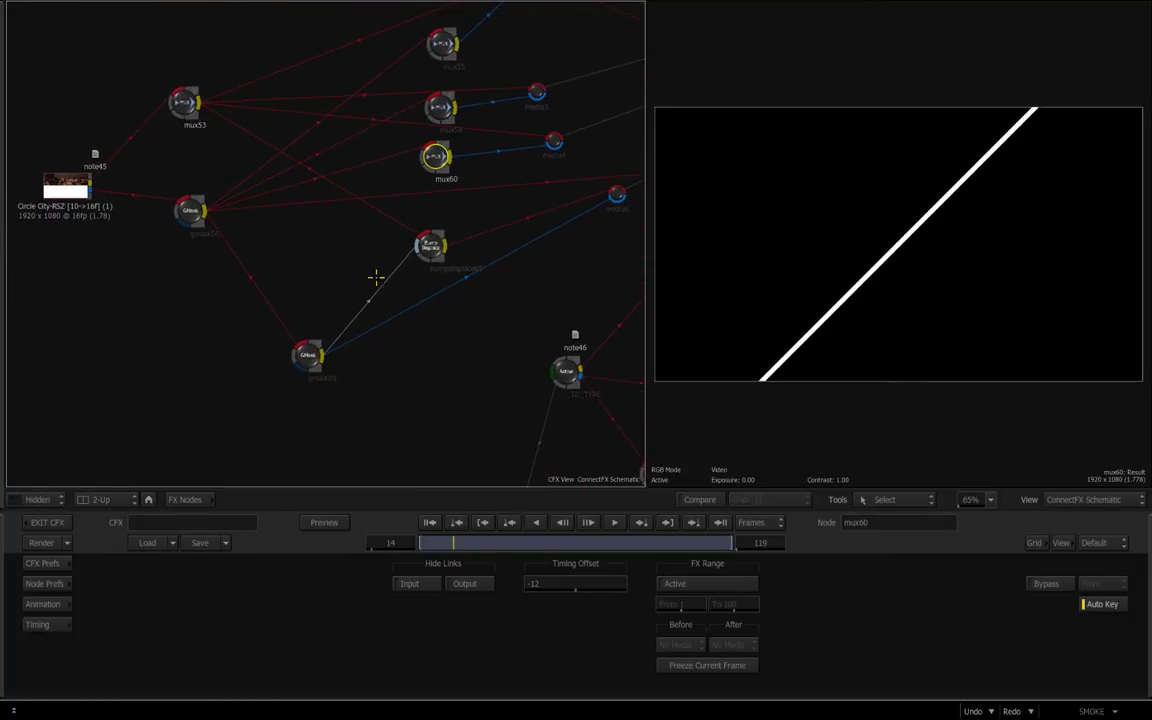
click(186, 208)
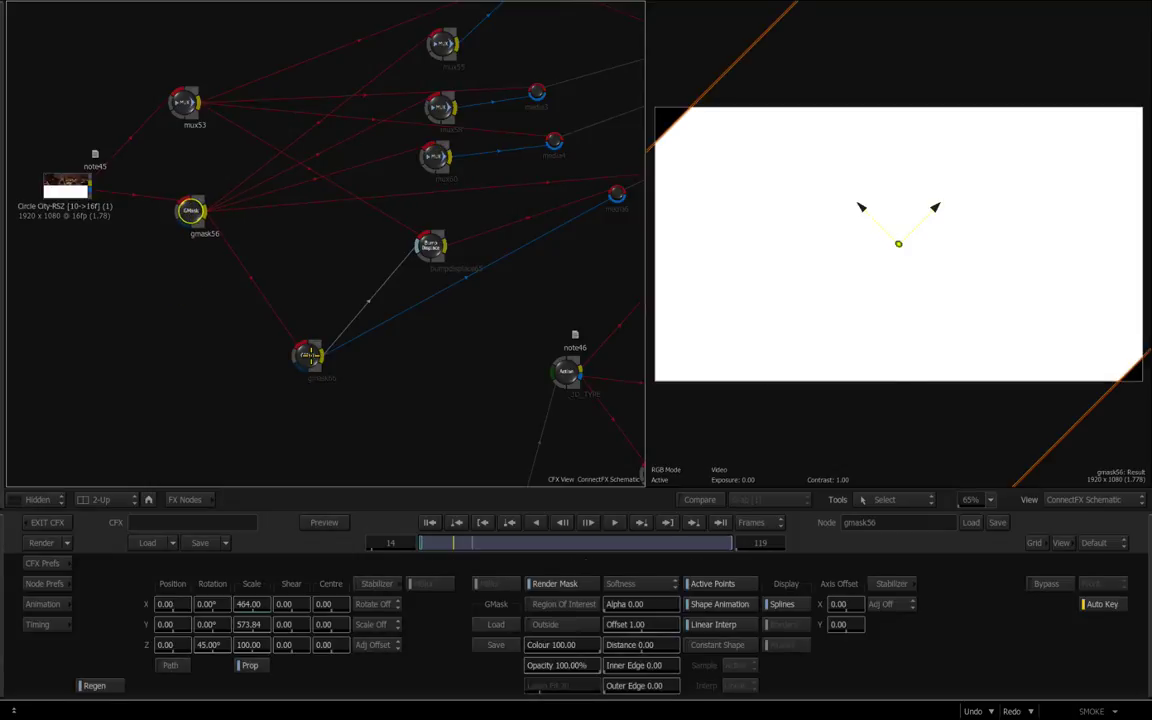
click(308, 355)
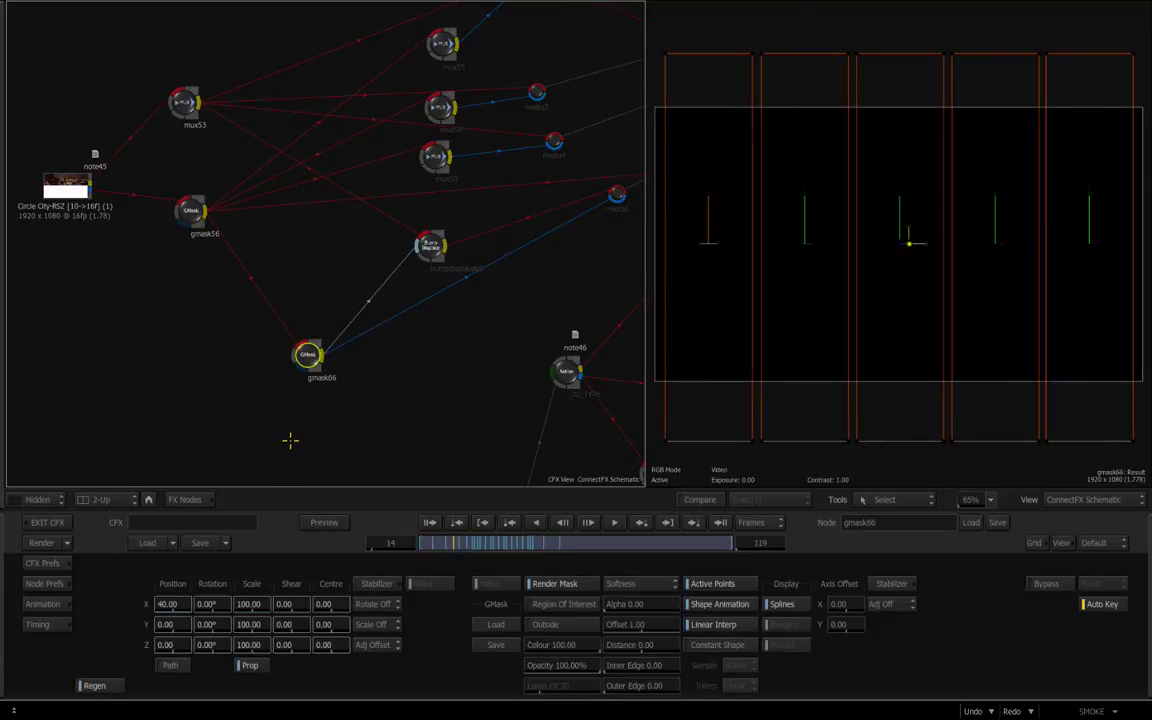
click(428, 522)
mouse_move(428, 532)
mouse_down()
mouse_move(473, 548)
mouse_move(550, 550)
mouse_move(431, 542)
mouse_up()
Step: Display the bumpdisplace65 result and scrub it to frame 48 to examine the displacement effect
drag(411, 352, 340, 301)
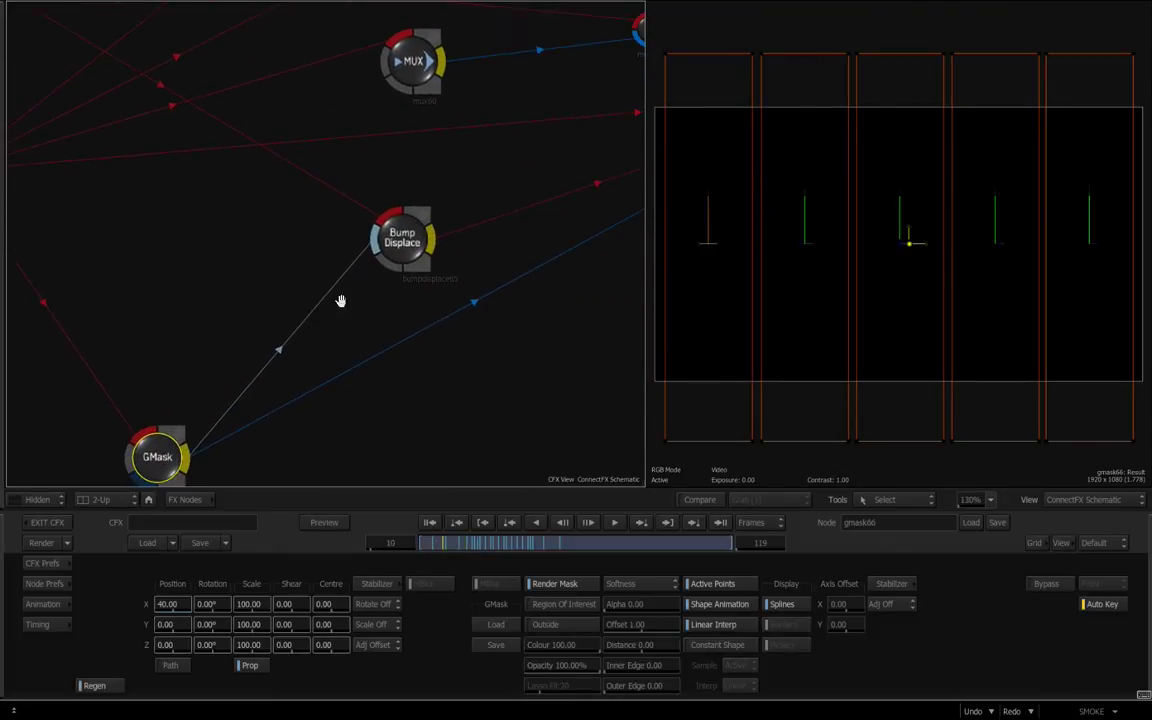
click(402, 240)
drag(446, 543, 544, 541)
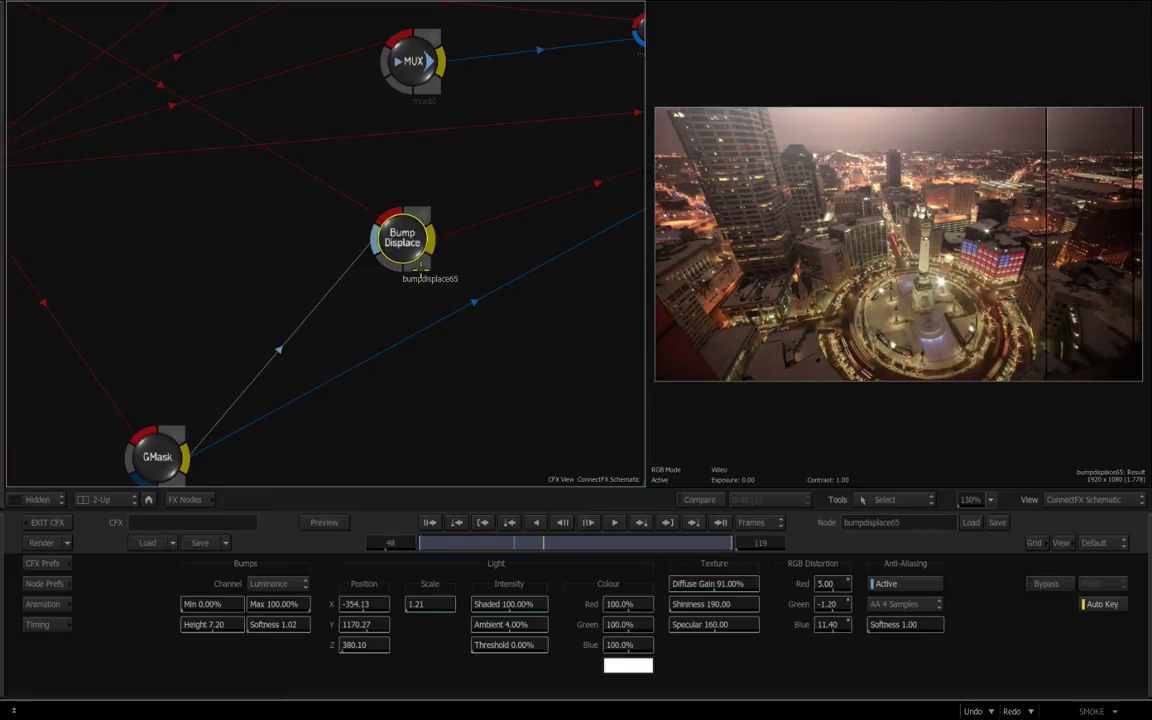
Step: Find the _3D_TYPE Action node in the schematic and display its rendered 3D text
drag(553, 322, 350, 349)
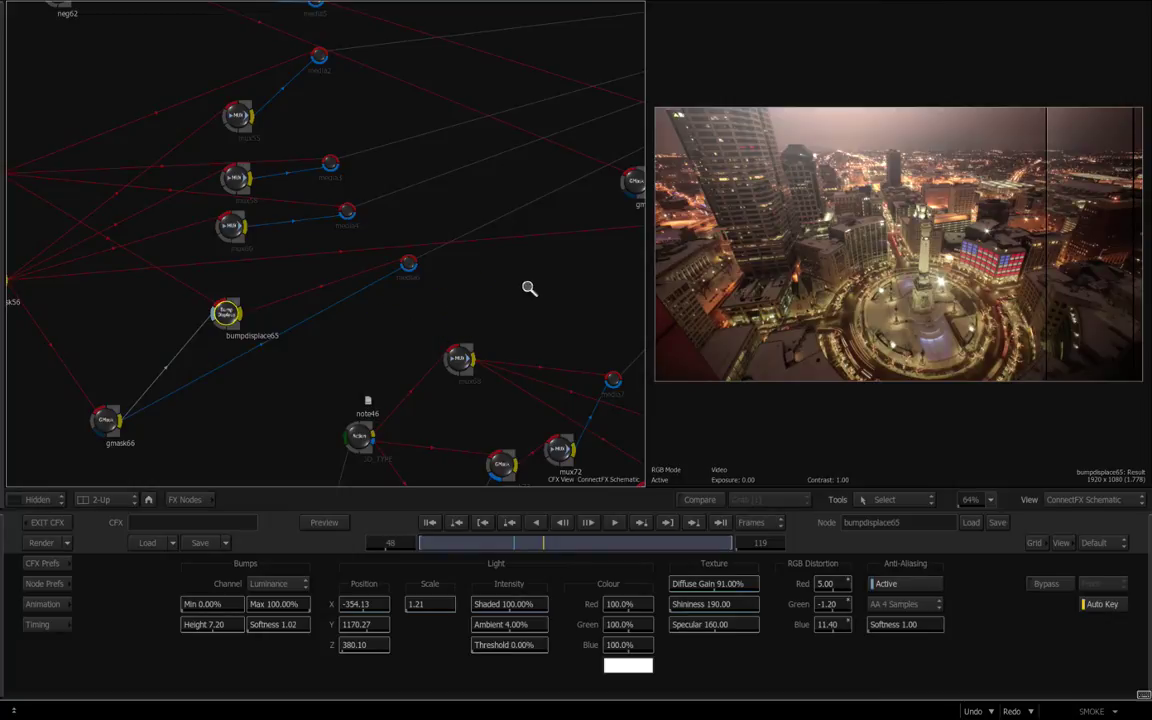
drag(551, 284, 400, 277)
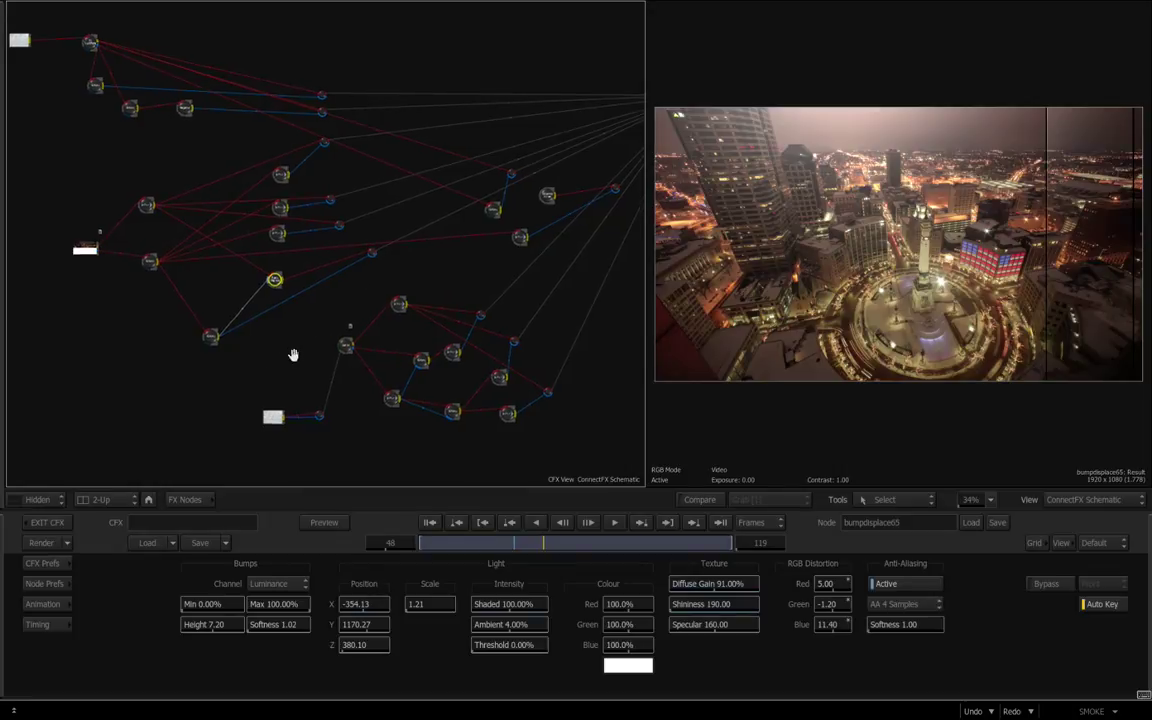
drag(280, 354, 301, 197)
drag(329, 339, 363, 386)
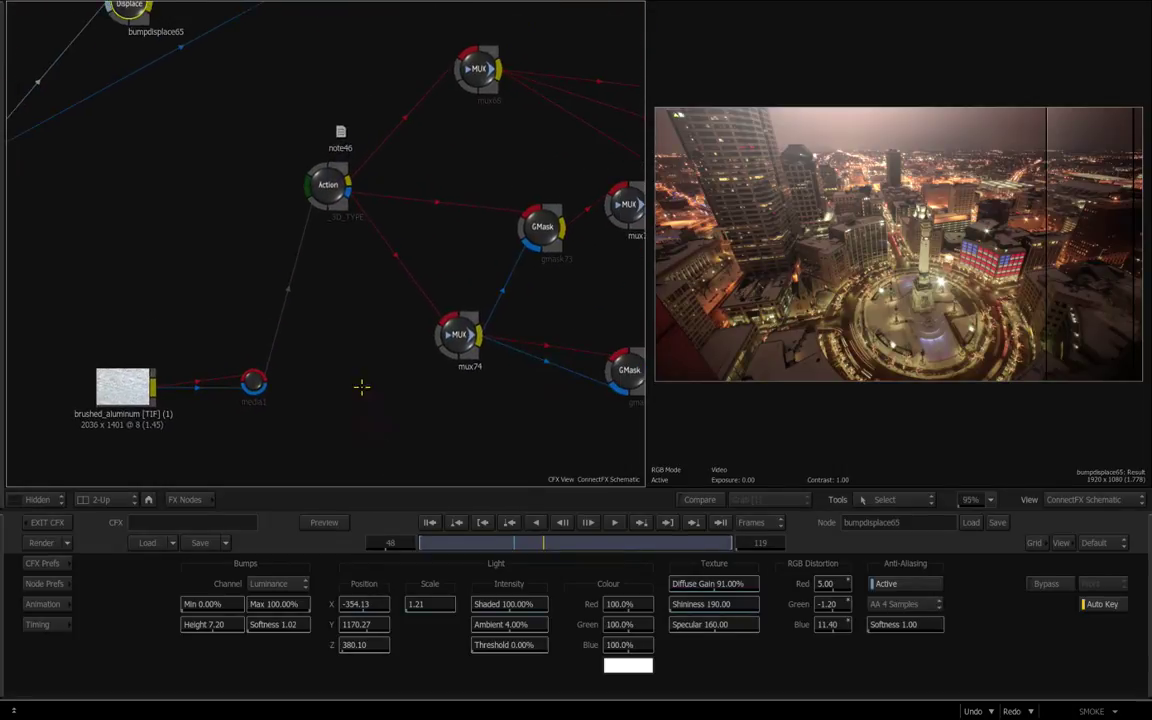
click(325, 187)
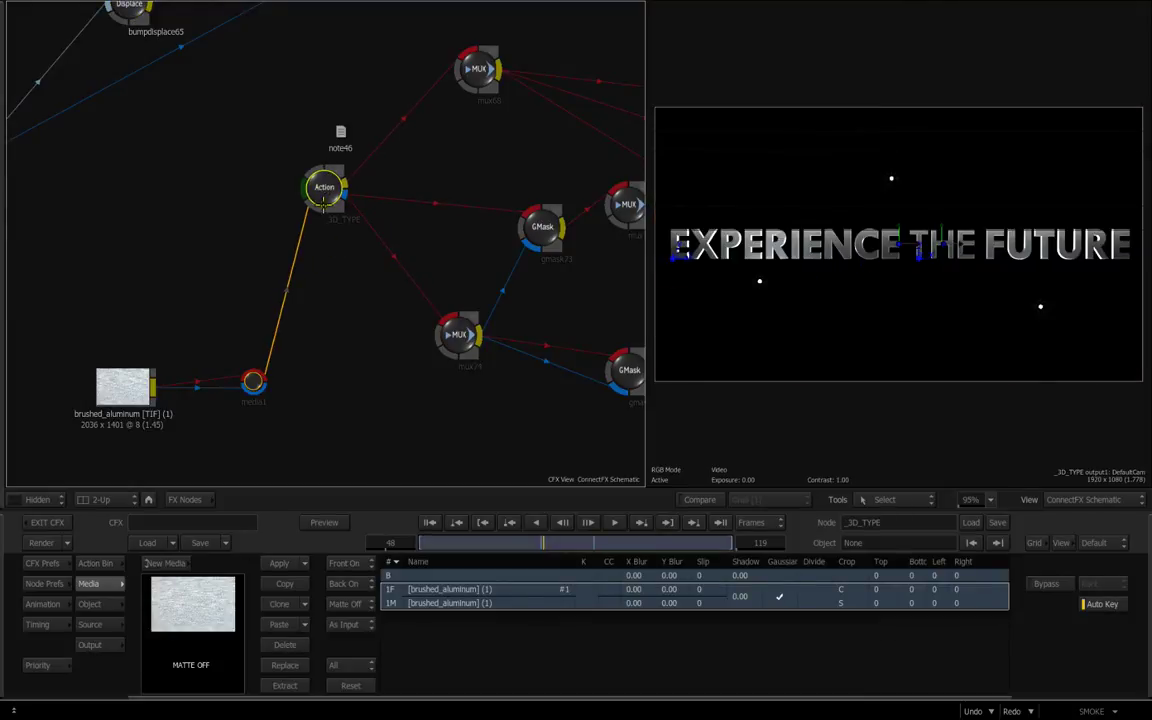
Step: Read note46 beside the _3D_TYPE Action node and collapse the note
click(341, 132)
drag(239, 197, 234, 316)
mouse_move(336, 250)
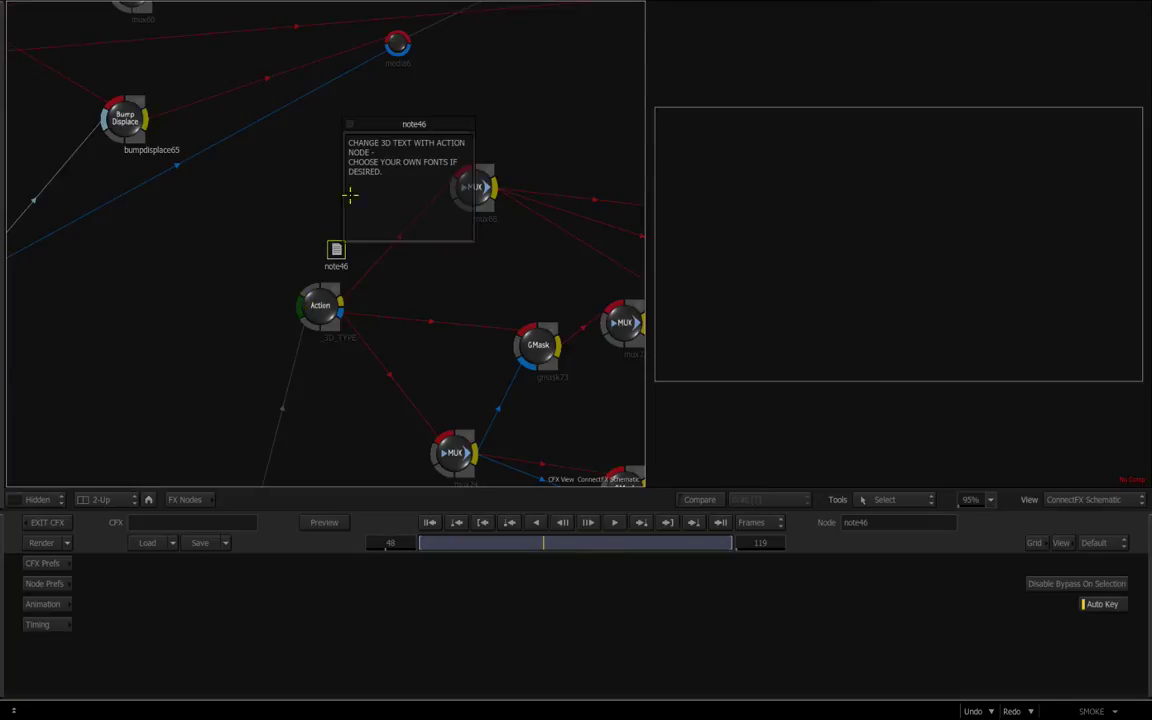
click(353, 124)
Step: View the brushed_aluminum source feeding the Action node, and return to the _3D_TYPE result
drag(278, 275, 271, 223)
mouse_move(276, 379)
mouse_down()
mouse_move(313, 381)
mouse_move(254, 381)
mouse_up()
click(254, 381)
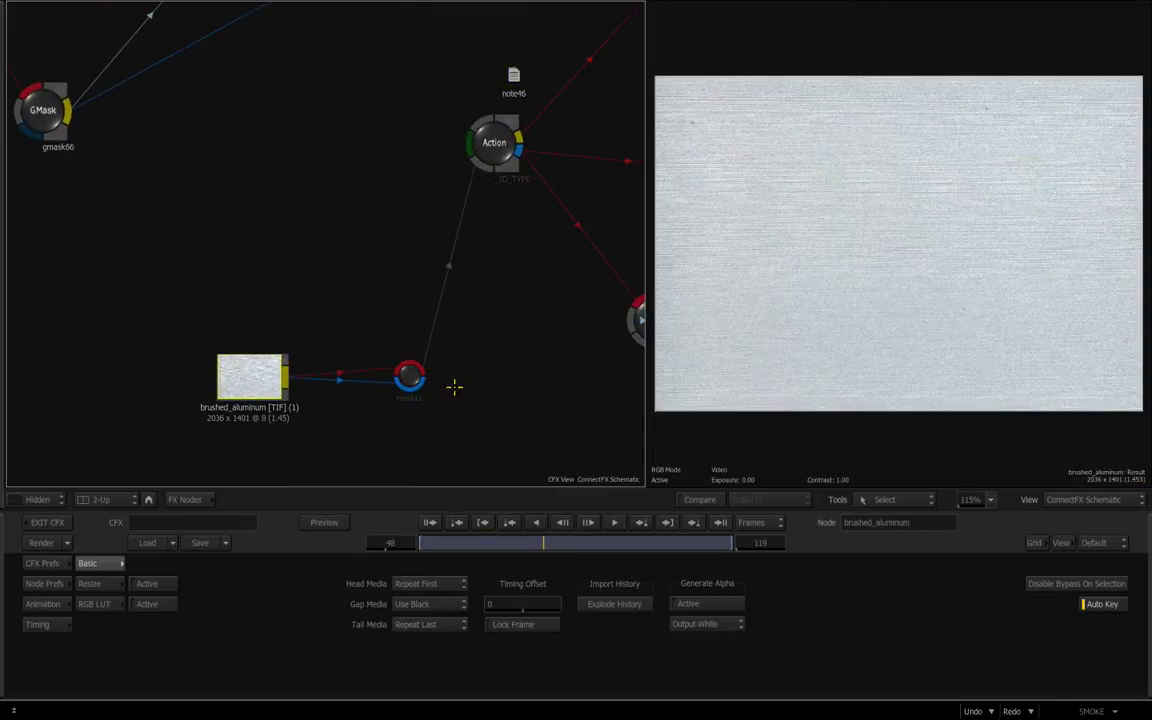
drag(517, 272, 452, 198)
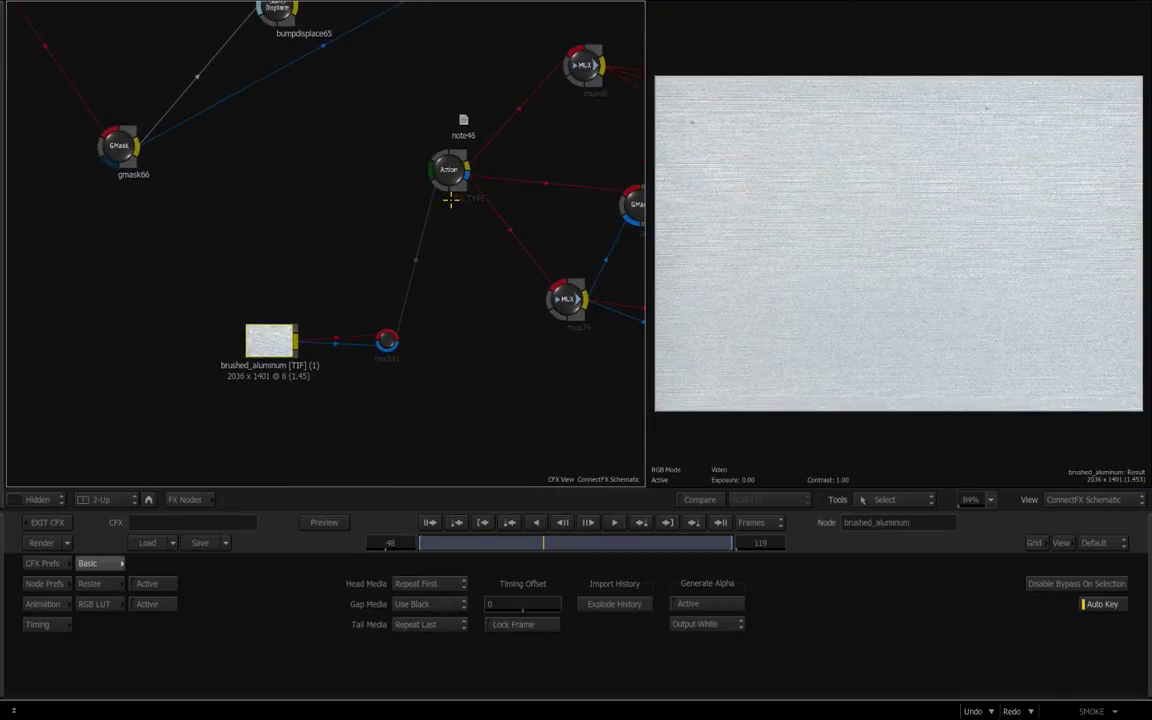
click(450, 172)
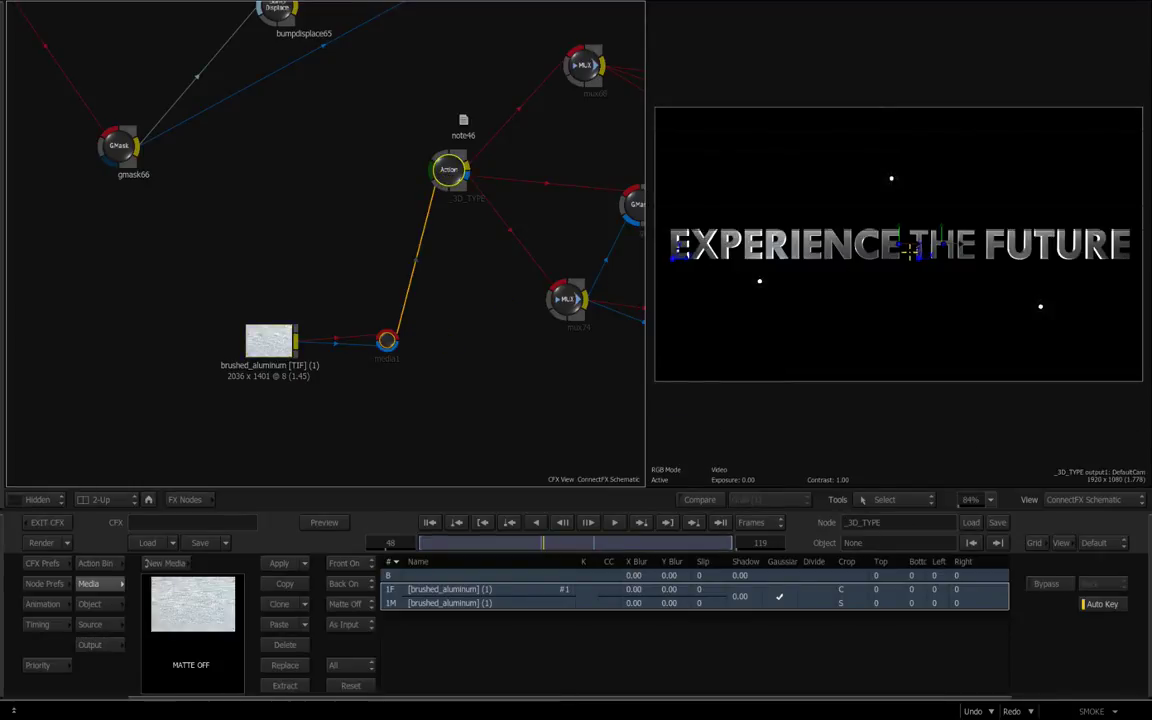
Step: Open the _3D_TYPE Action schematic and inspect the text1 and text2 geometry, opening text1's 3D text settings
drag(478, 303, 504, 249)
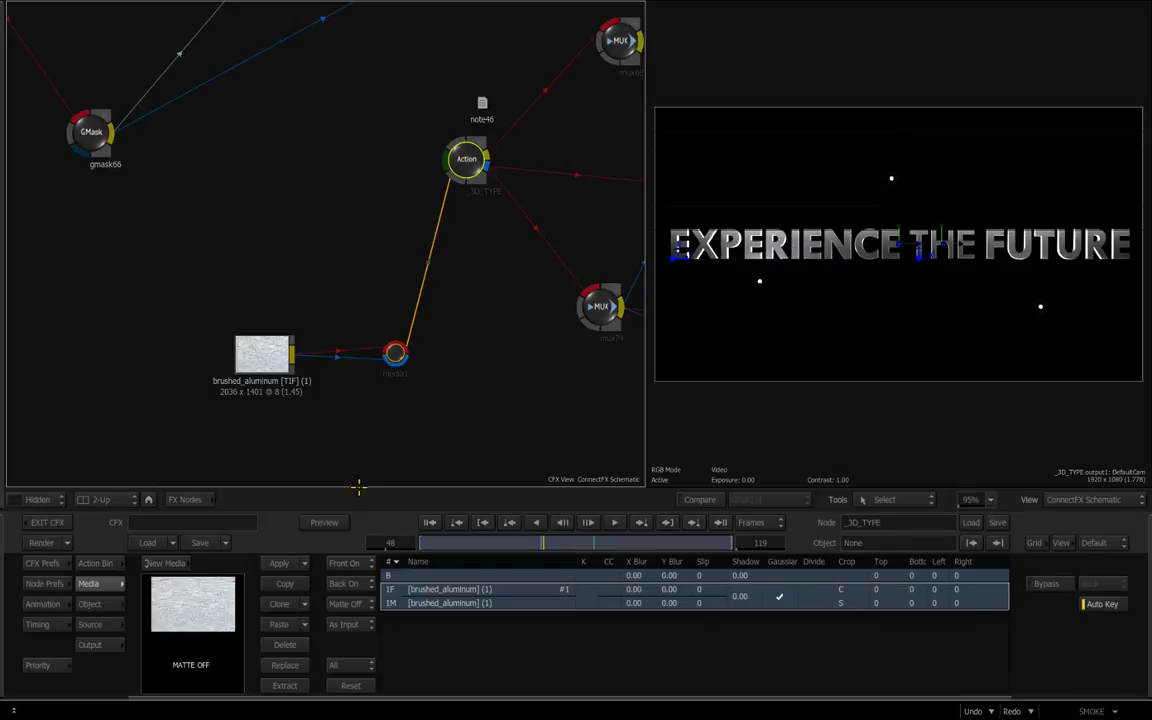
key(Escape)
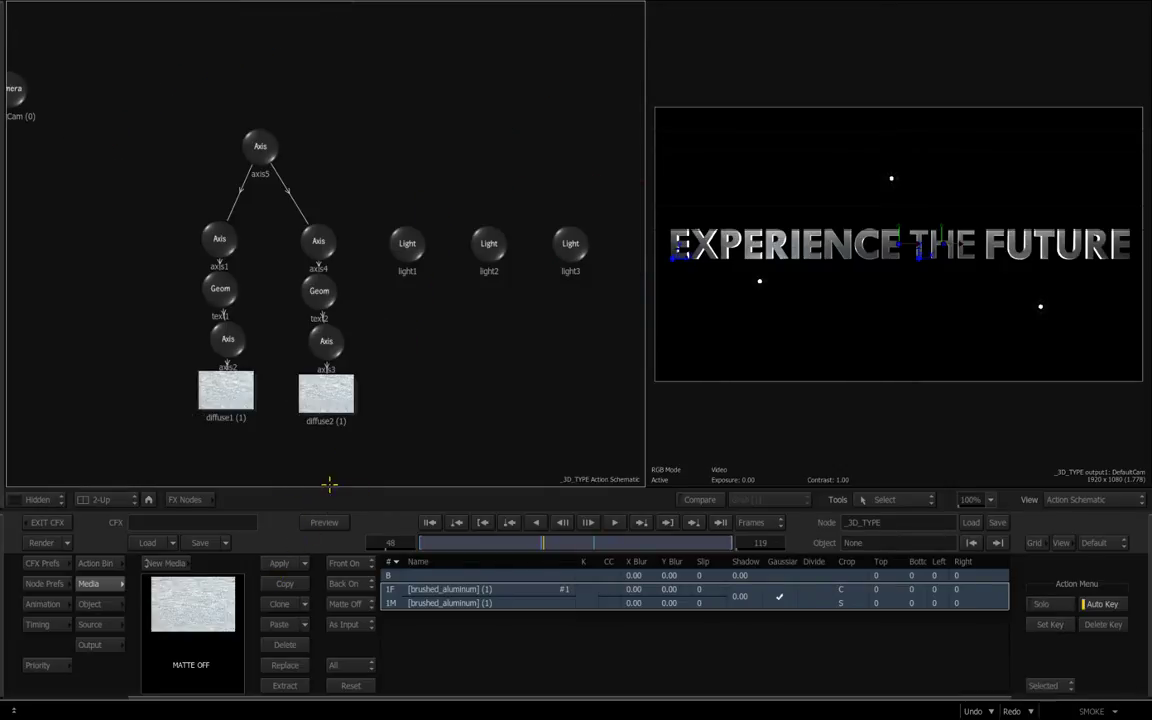
drag(431, 369, 386, 313)
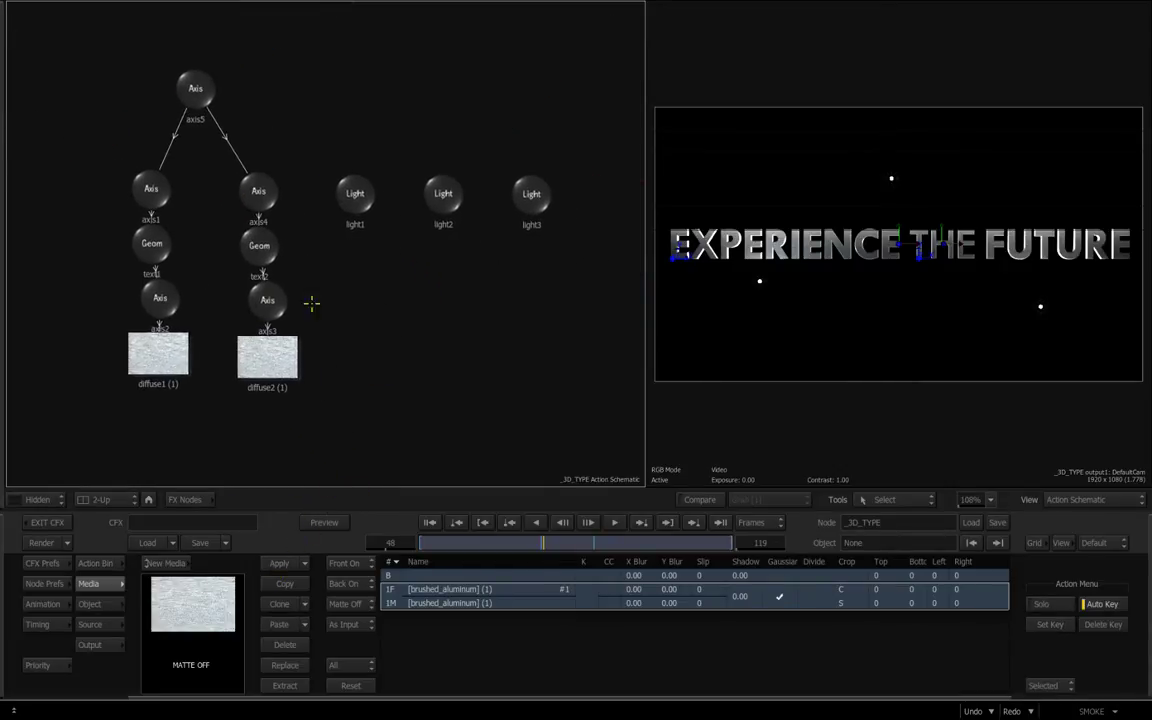
click(150, 243)
click(254, 246)
click(148, 243)
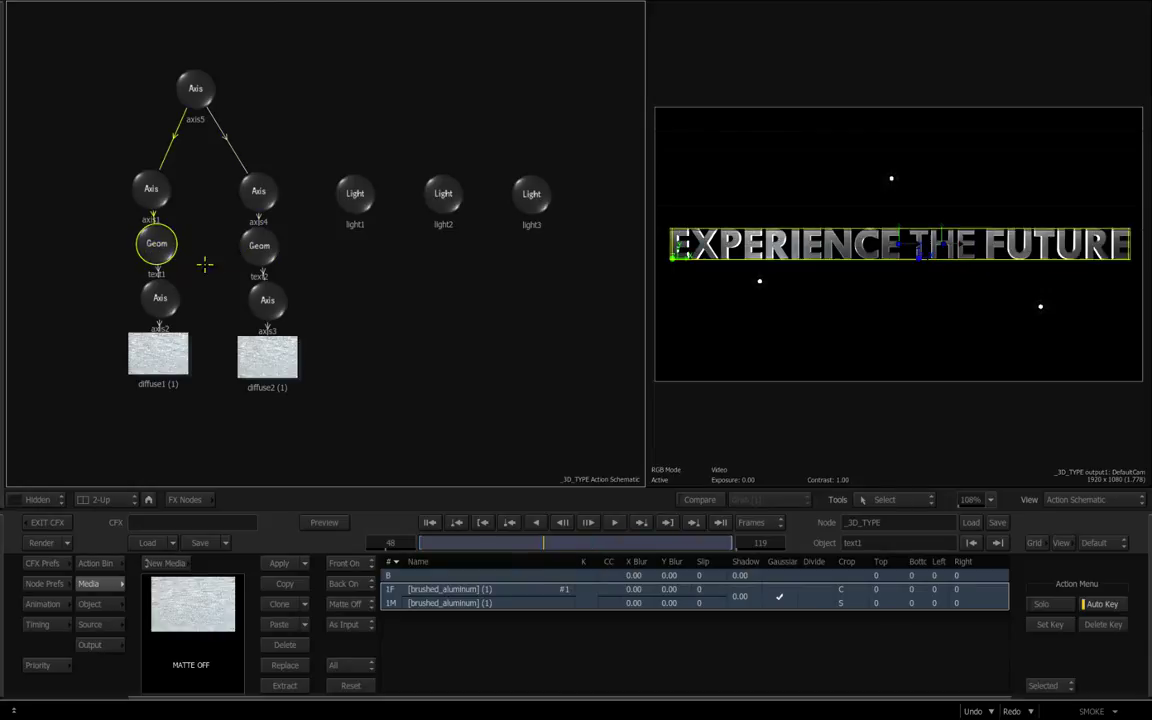
click(253, 247)
click(141, 236)
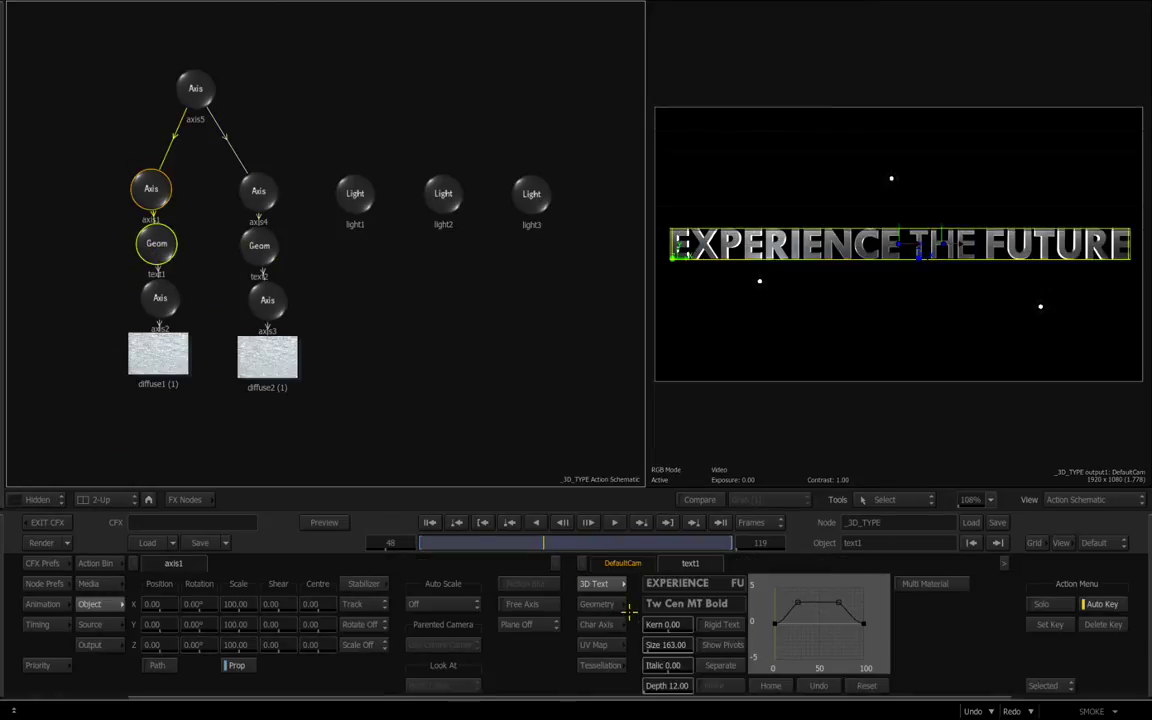
Step: Check the wording entered in the text1 geometry, and open the 3D text settings of text2
click(690, 583)
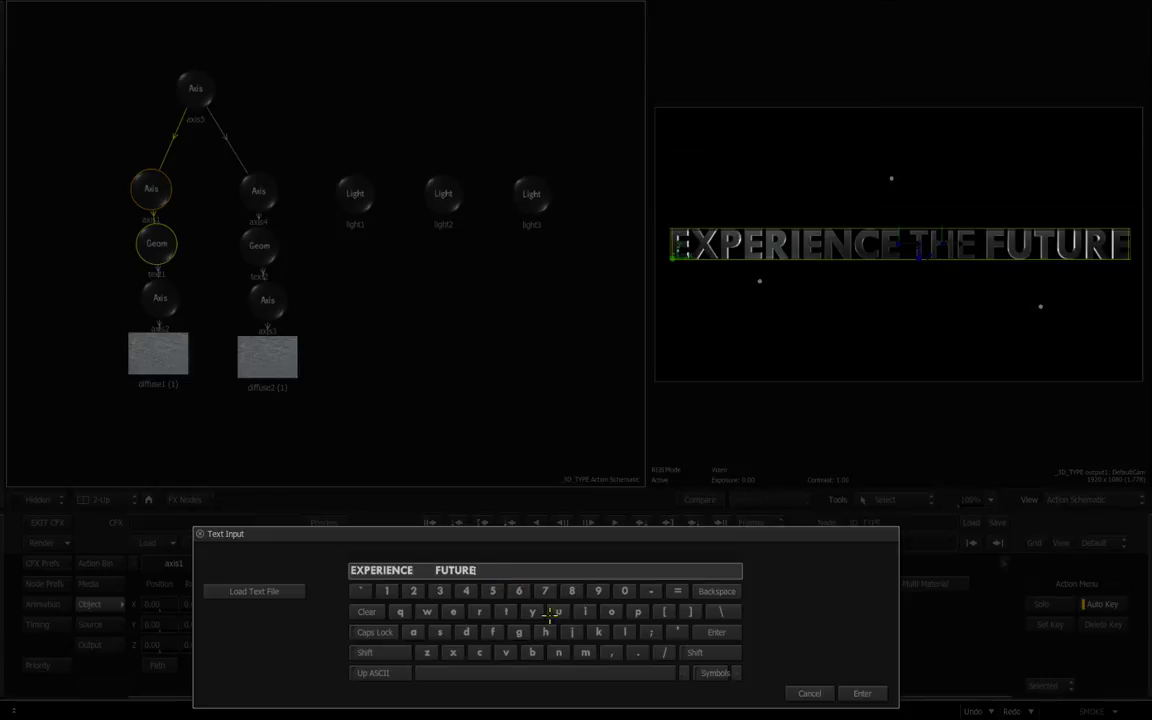
click(873, 694)
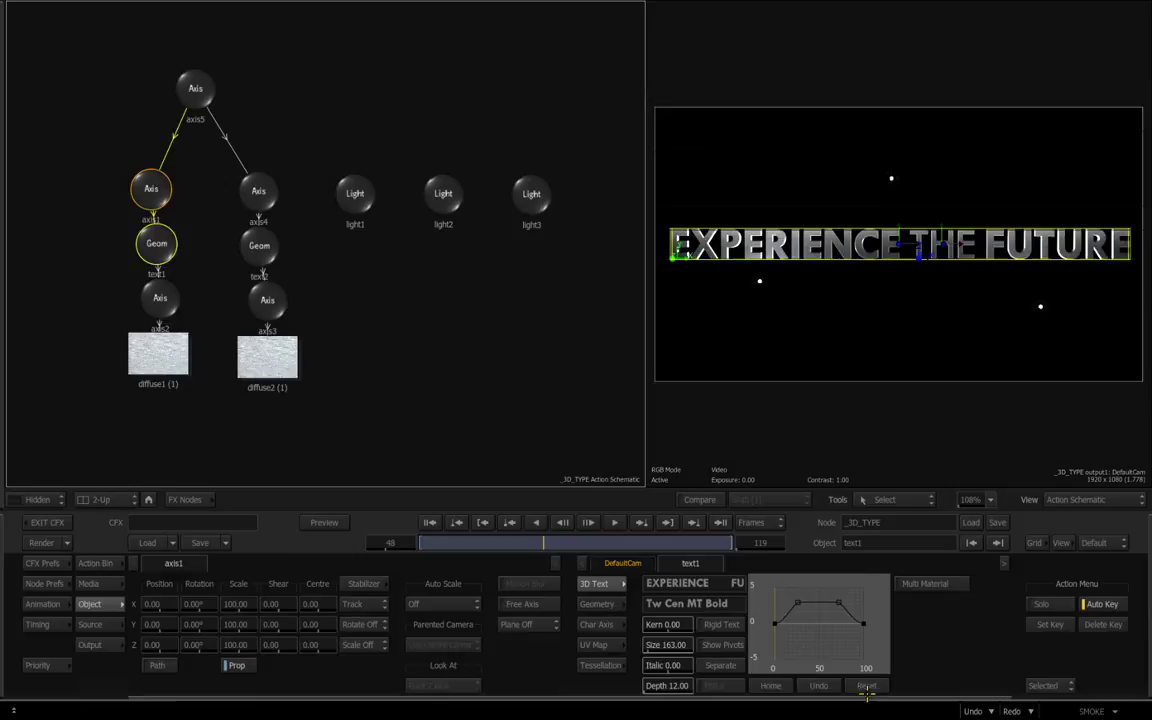
click(260, 249)
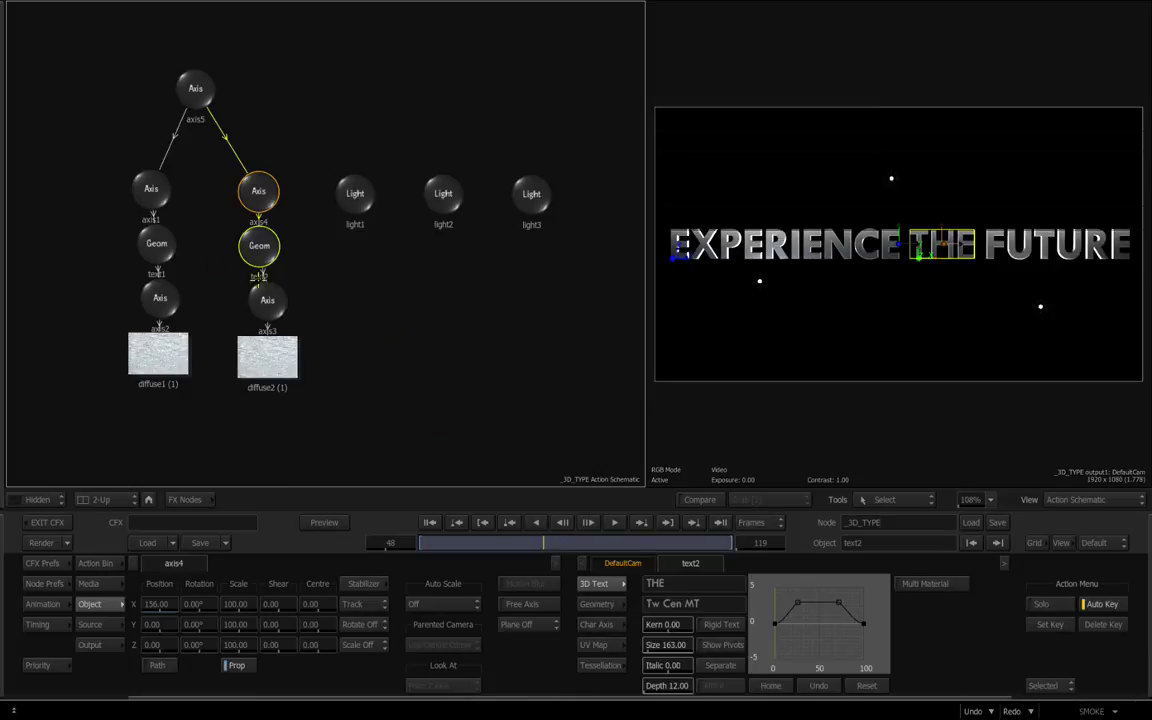
Step: Replace the word FUTURE with NOW in the text1 geometry, keeping EXPERIENCE and the gap before it
click(680, 252)
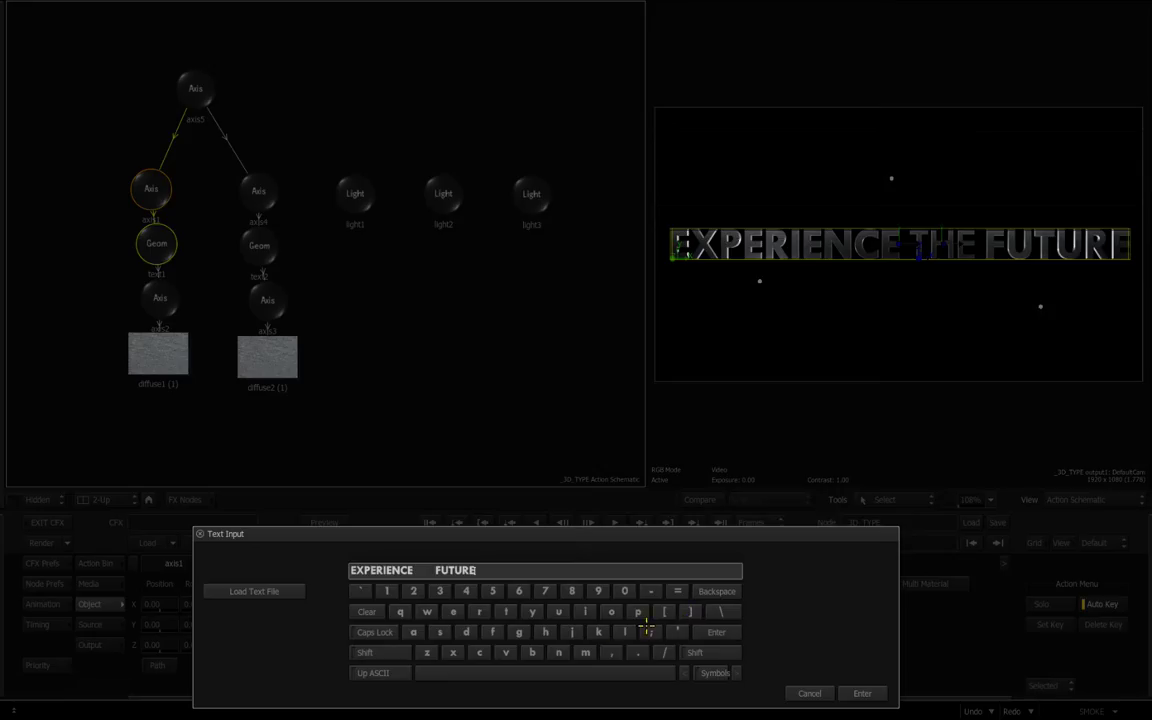
click(690, 583)
key(BackSpace)
key(BackSpace)
key(BackSpace)
key(BackSpace)
key(BackSpace)
key(BackSpace)
text(NOW)
key(Return)
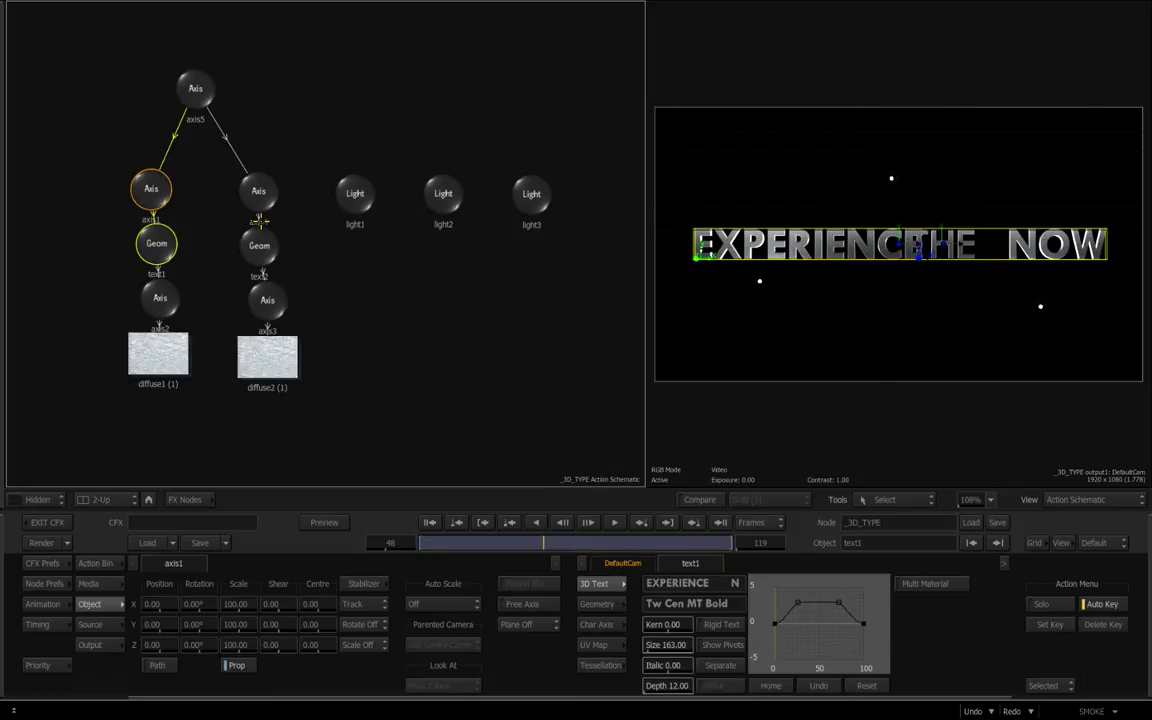
Step: At frame 1, set axis4's X position to 233.00 to centre THE between EXPERIENCE and NOW
click(238, 168)
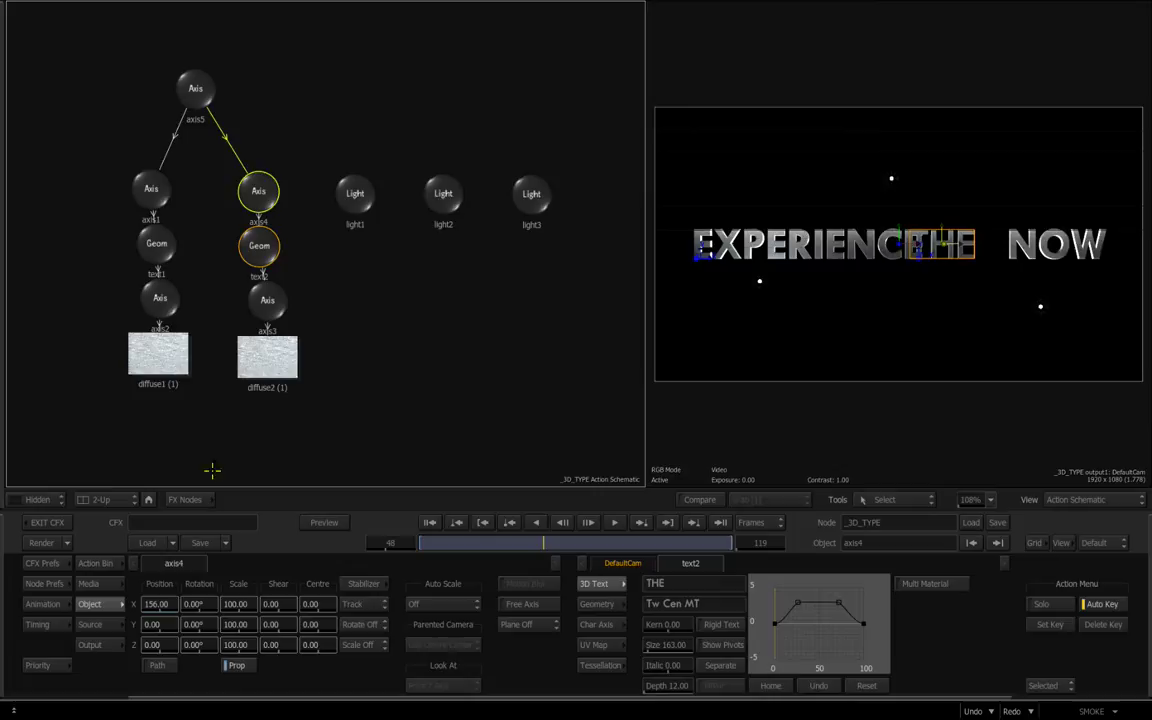
click(432, 526)
drag(156, 604, 192, 620)
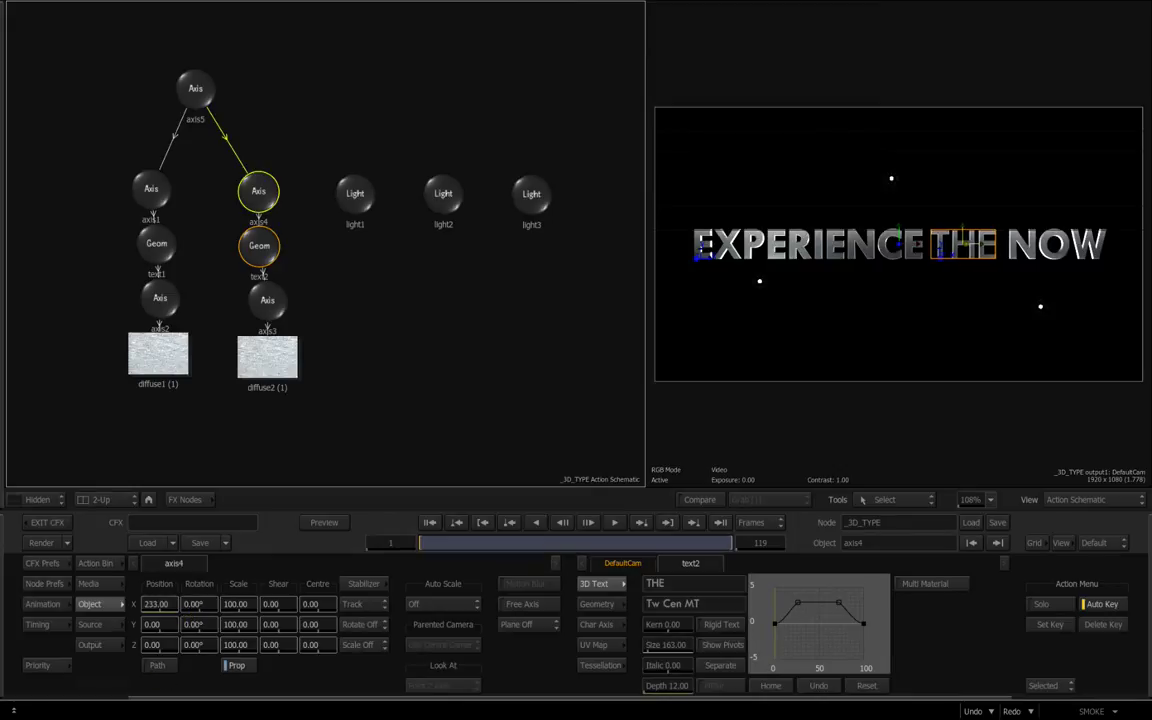
Step: Inspect the settings of light1, light2 and light3 and look at their effect on the 3D text
click(355, 193)
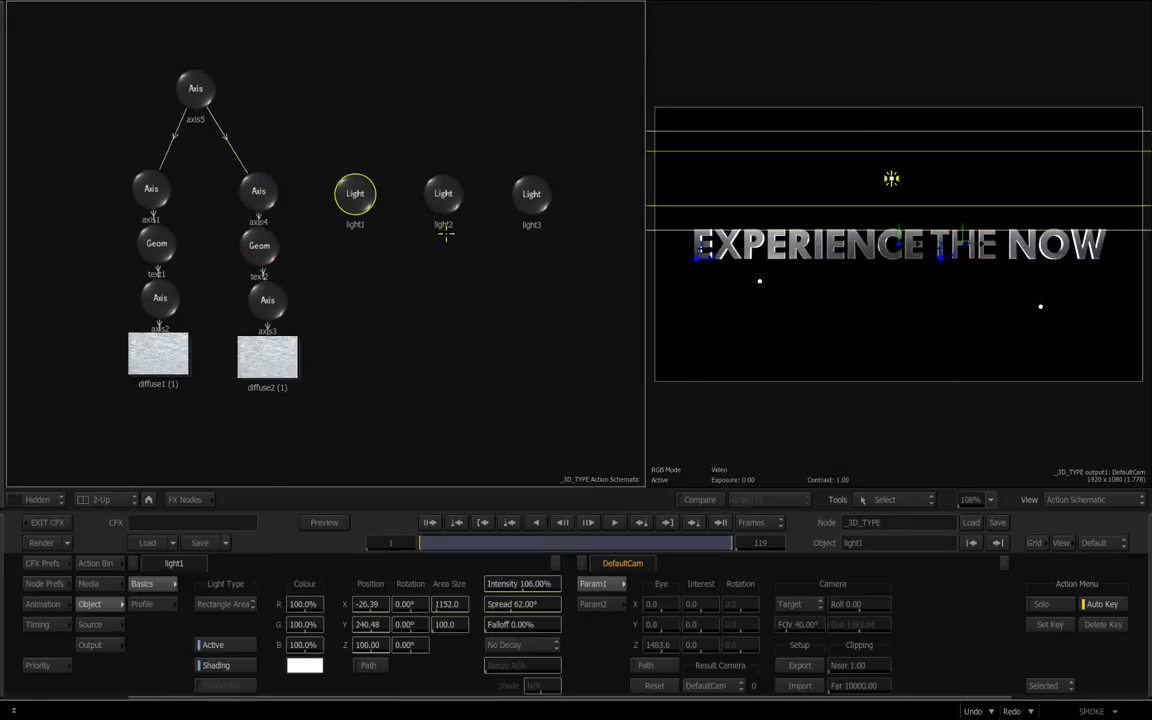
click(443, 193)
click(531, 193)
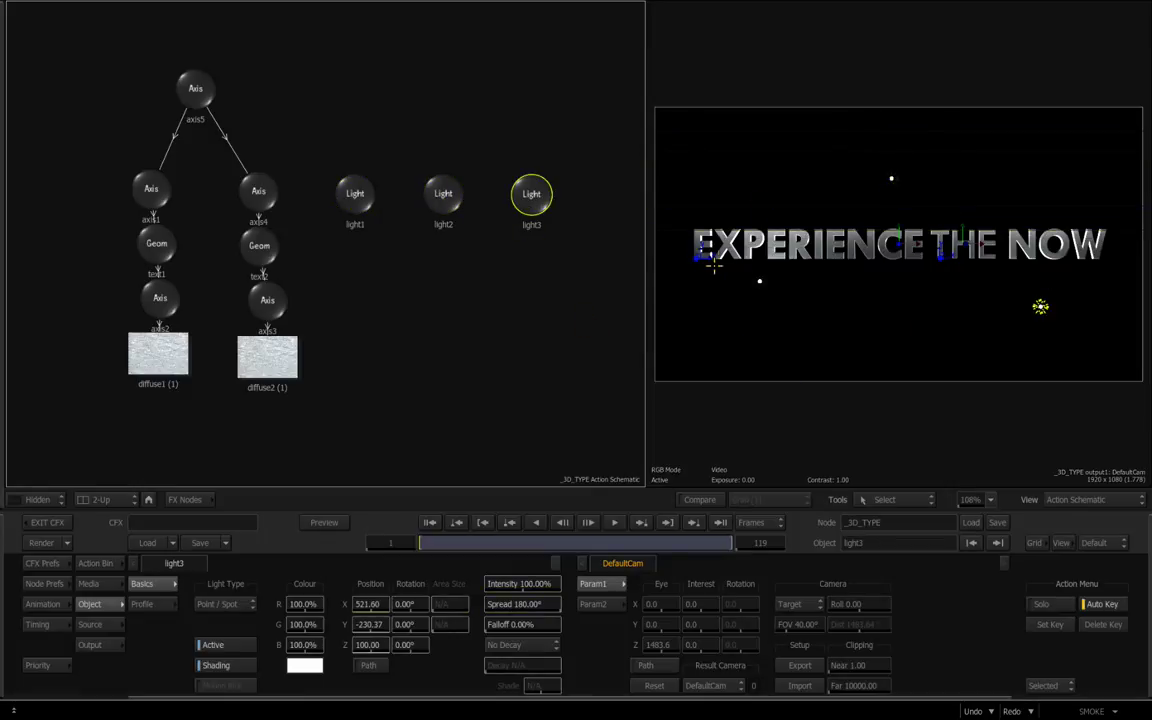
drag(859, 328, 903, 327)
drag(792, 321, 850, 322)
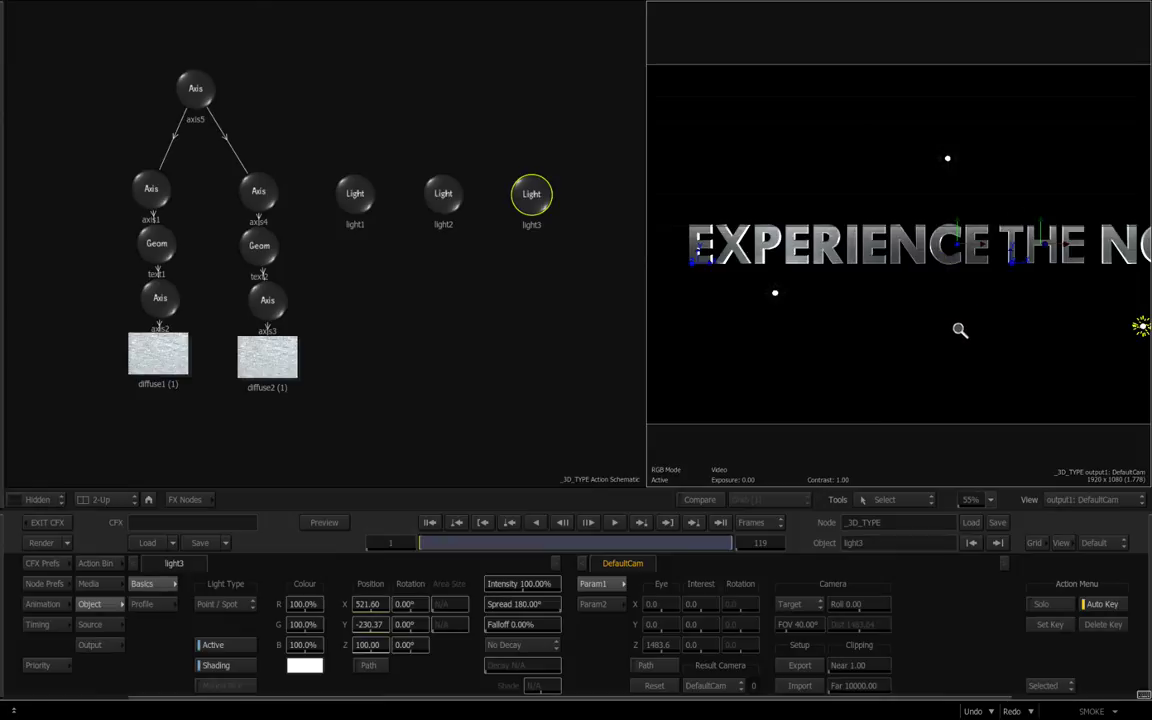
drag(959, 329, 946, 316)
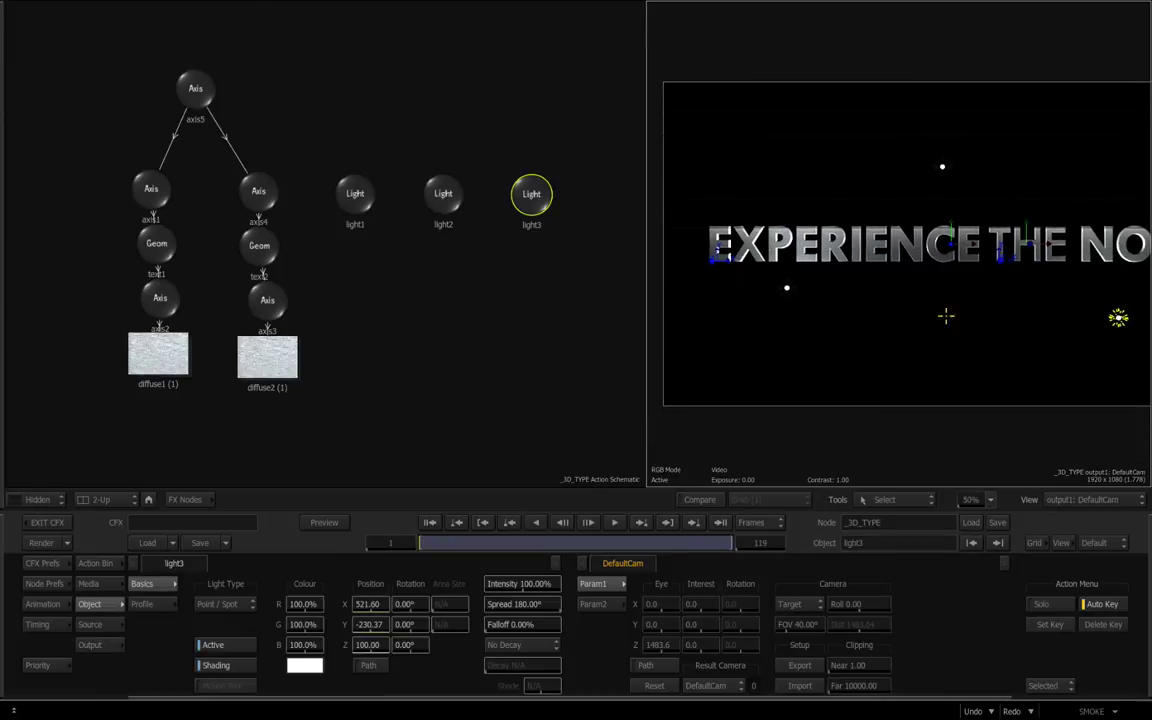
Step: Inspect the diffuse1 and diffuse2 texture maps and examine the brushed metal on the letters up close
click(158, 352)
click(262, 355)
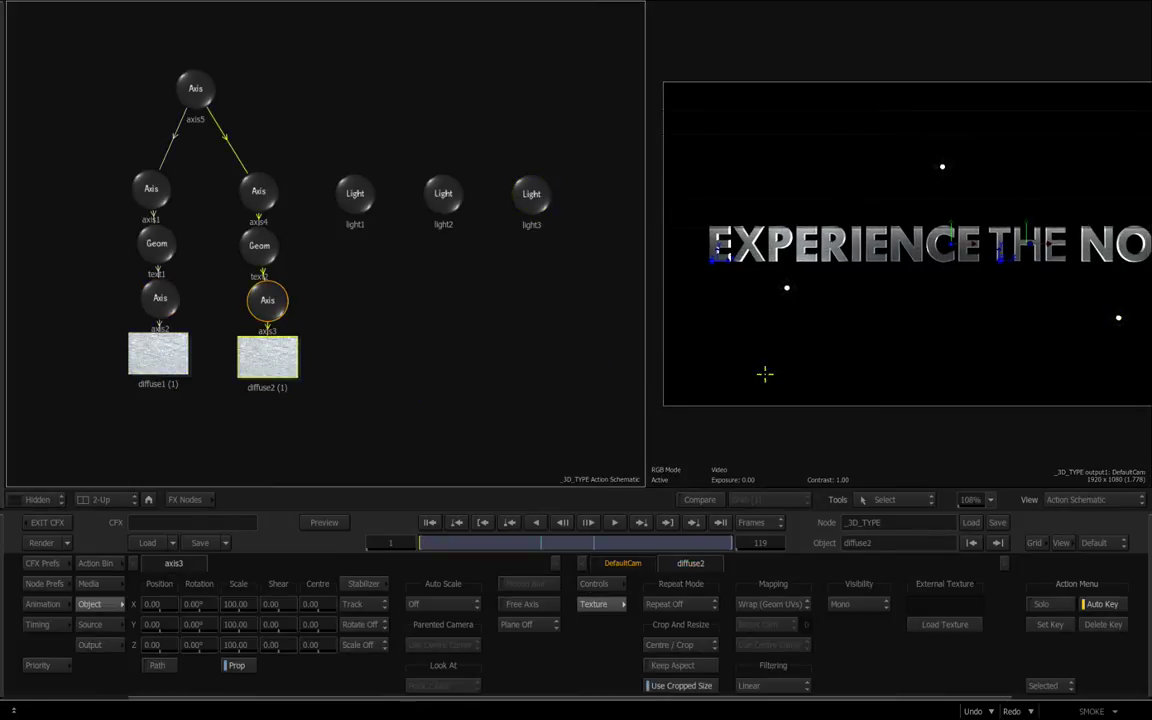
drag(765, 374, 989, 357)
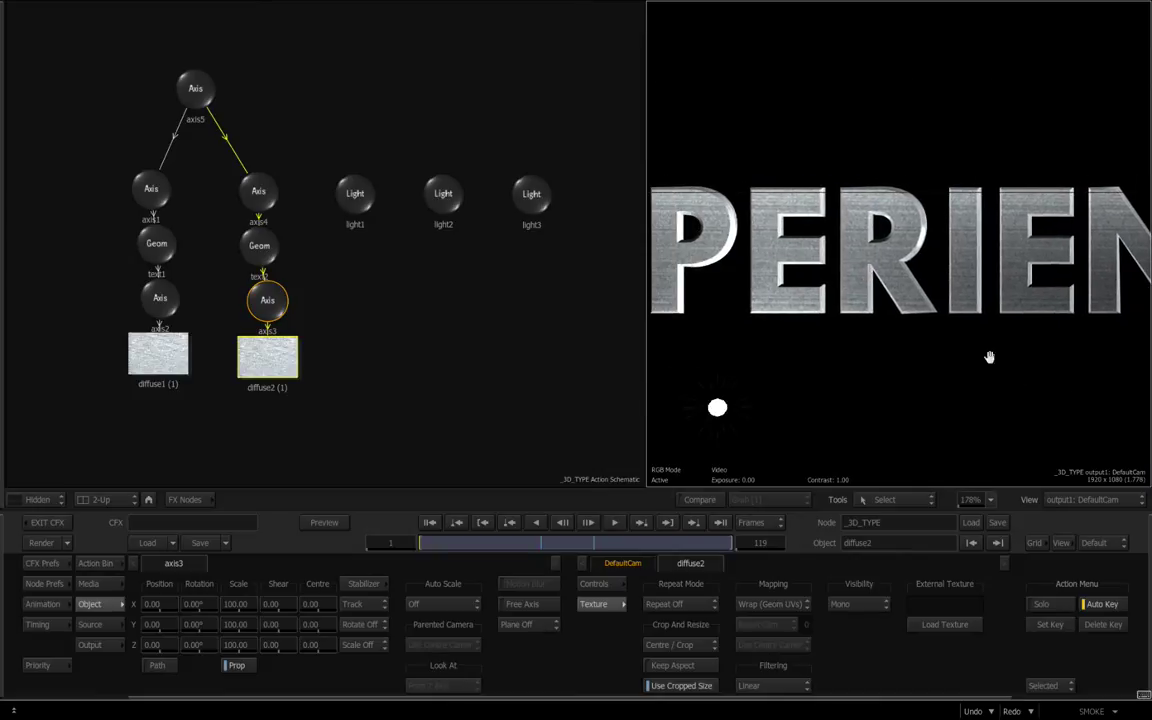
Step: Return to the ConnectFX schematic and inspect the brushed_aluminum clip feeding the 3D text Action node
drag(775, 349, 877, 355)
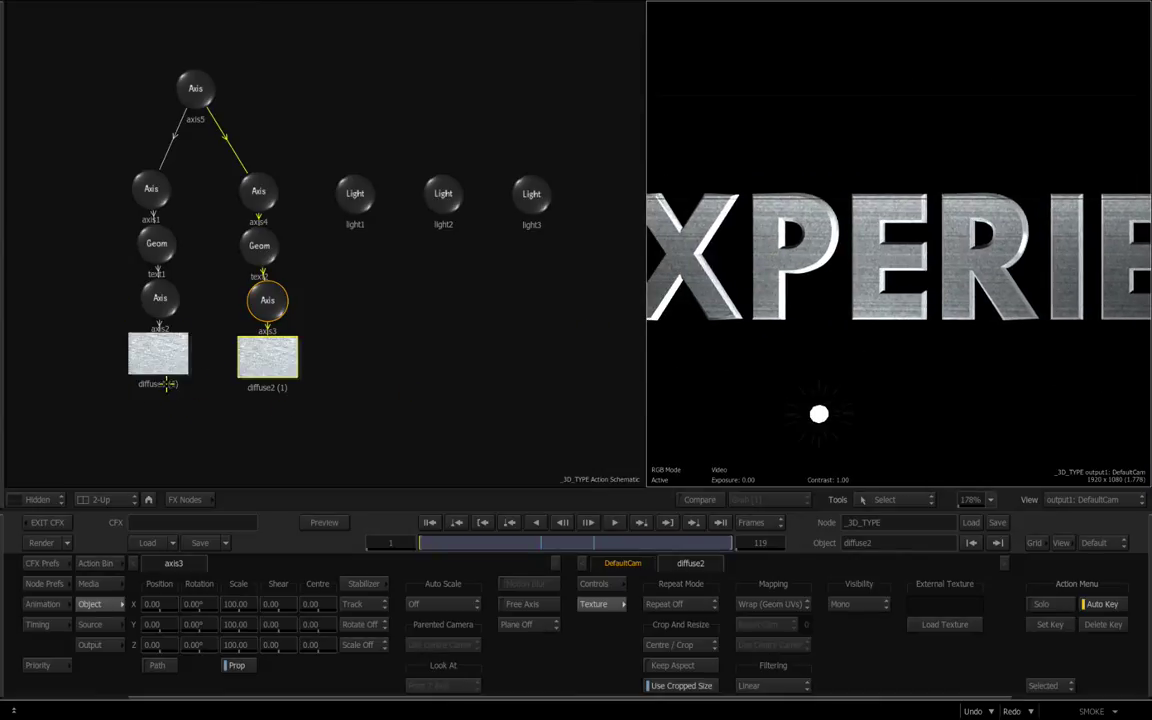
key(Escape)
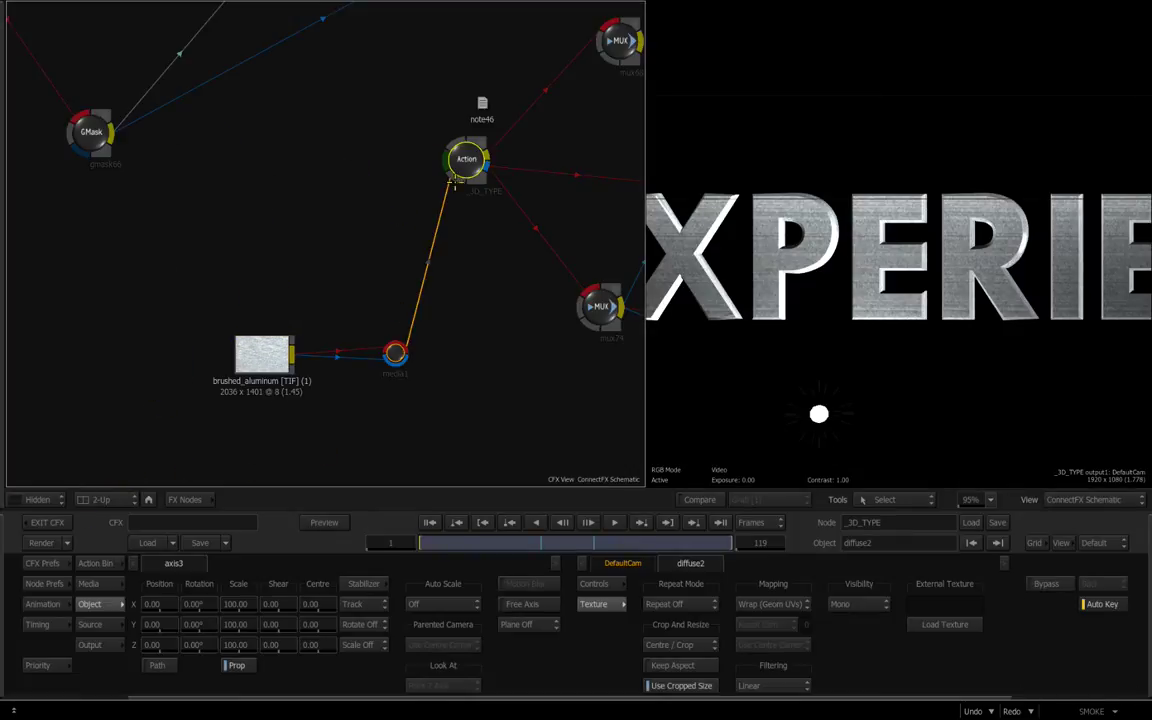
drag(313, 265, 276, 326)
click(263, 348)
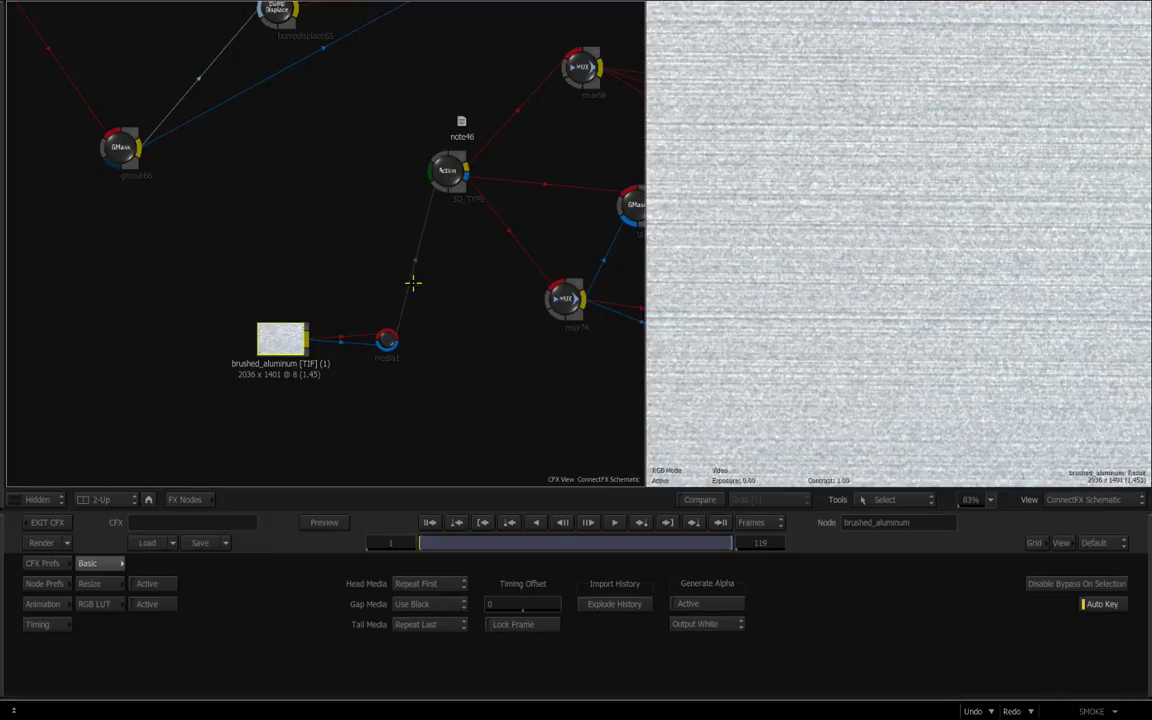
drag(476, 296, 402, 300)
drag(424, 322, 323, 377)
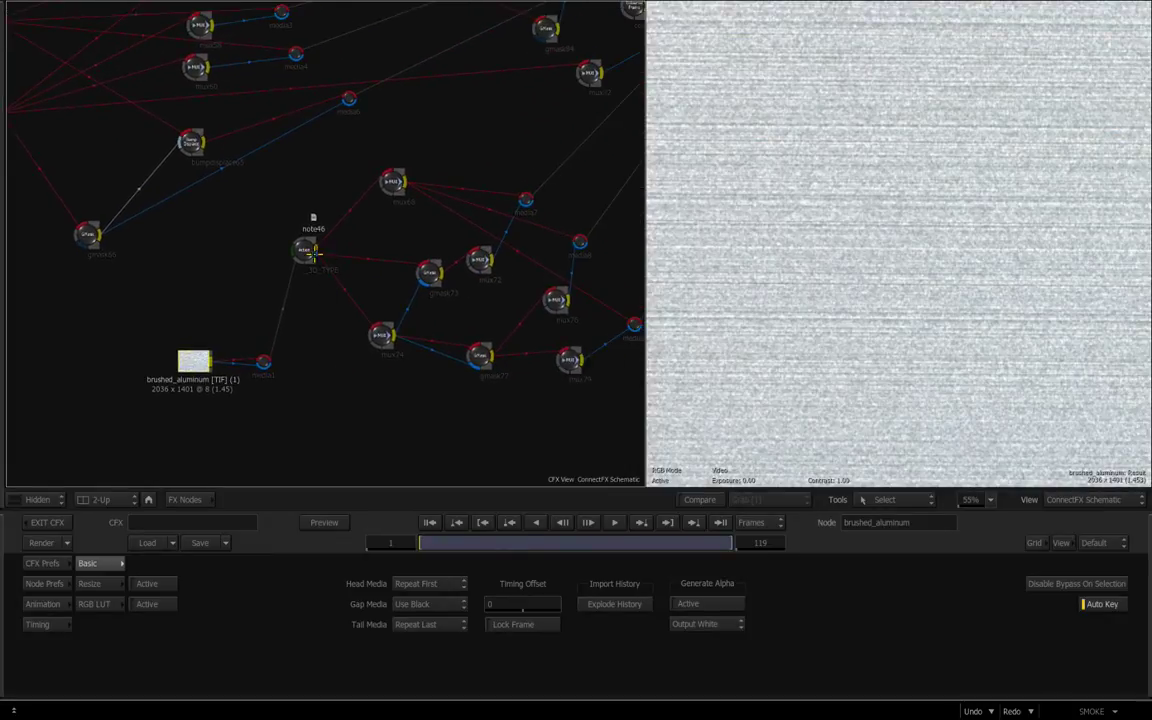
Step: View the full title rendered by the _3D_TYPE Action node and examine its output2 matte output
click(310, 252)
click(884, 376)
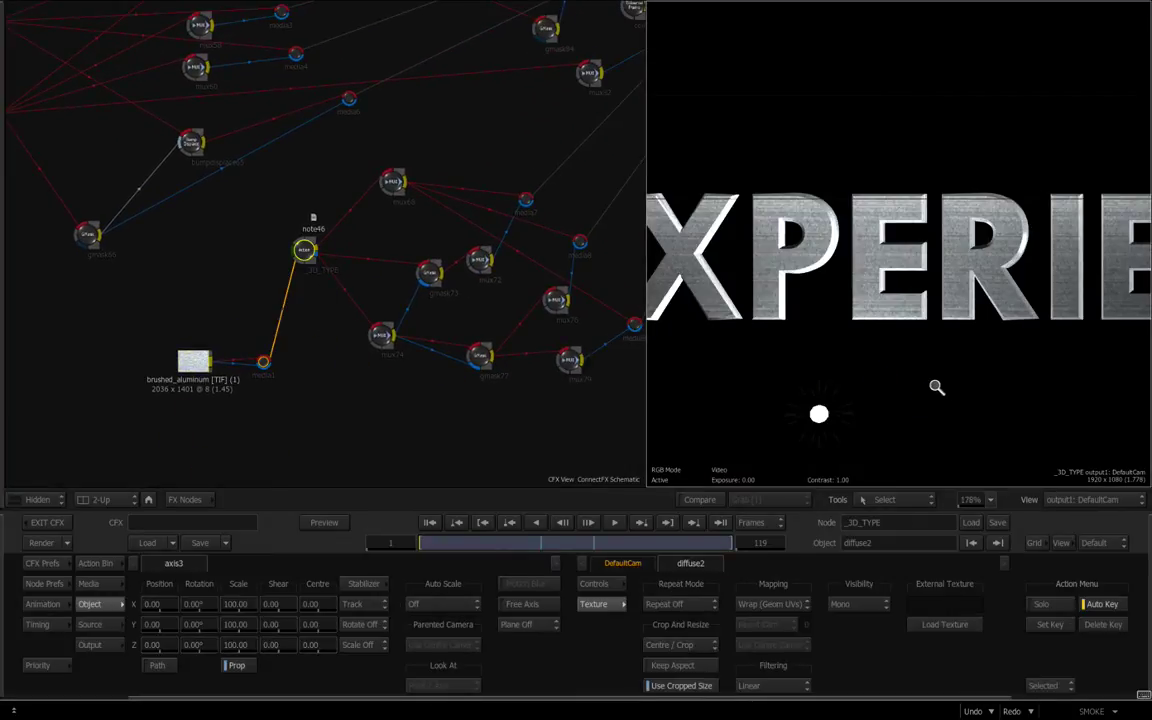
drag(936, 386, 820, 381)
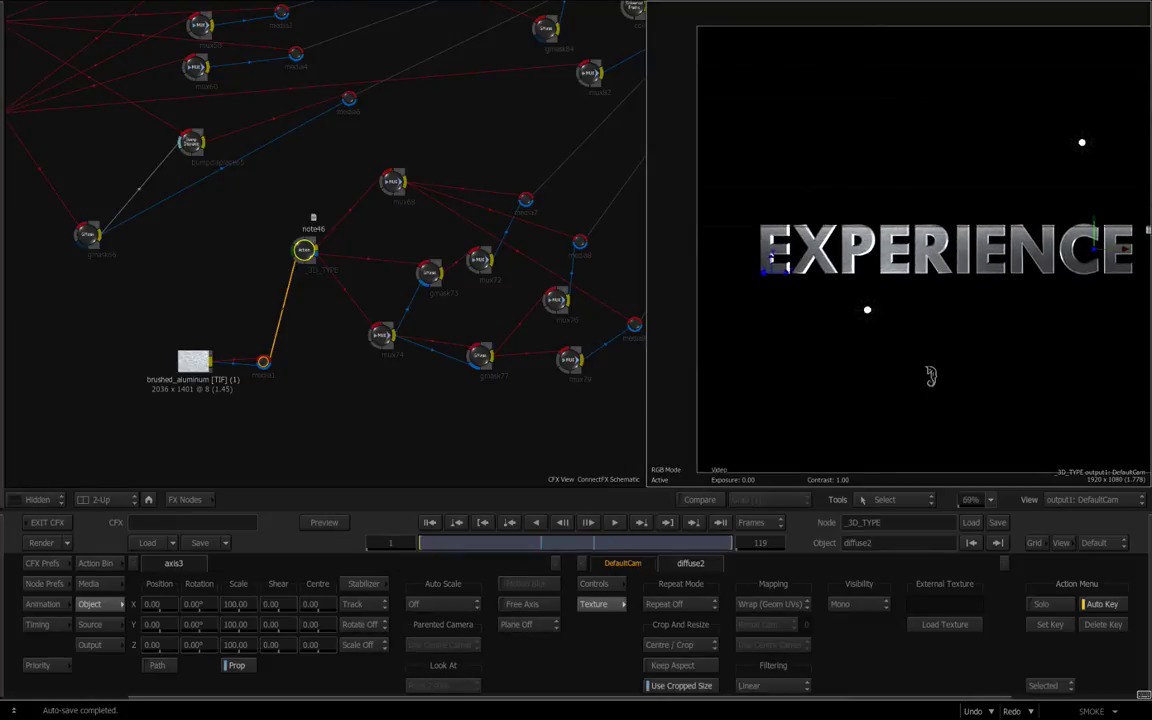
drag(890, 378, 783, 376)
scroll(820, 378, down, 2)
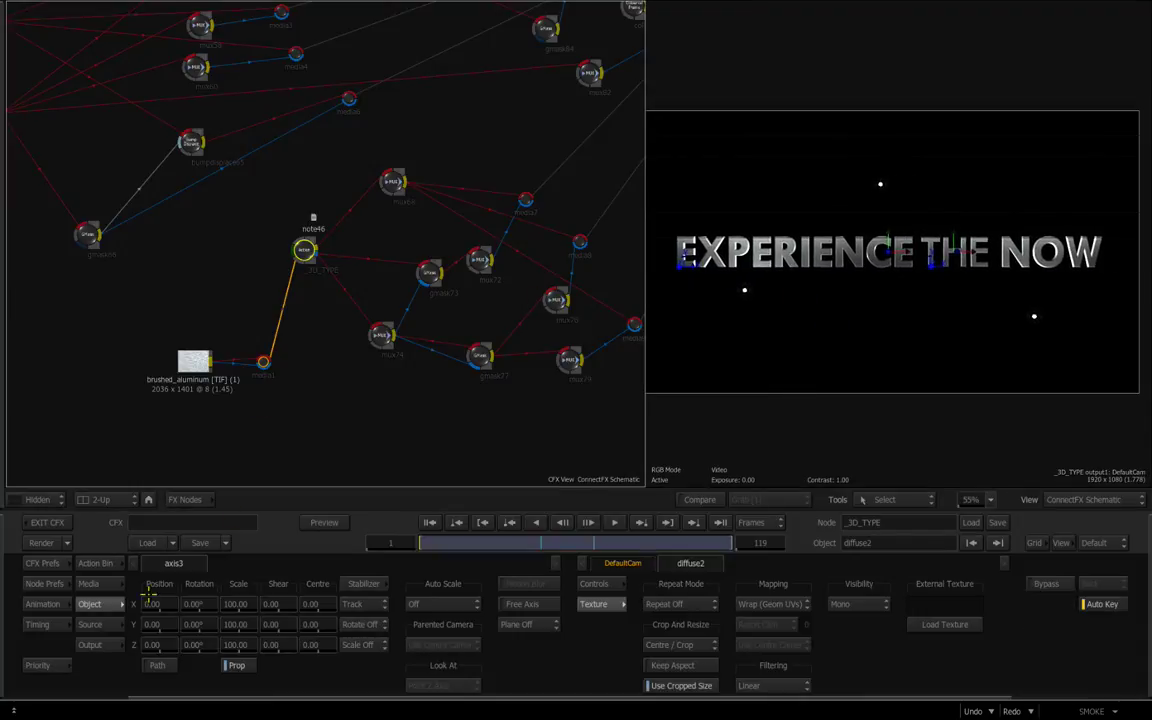
click(90, 644)
click(181, 608)
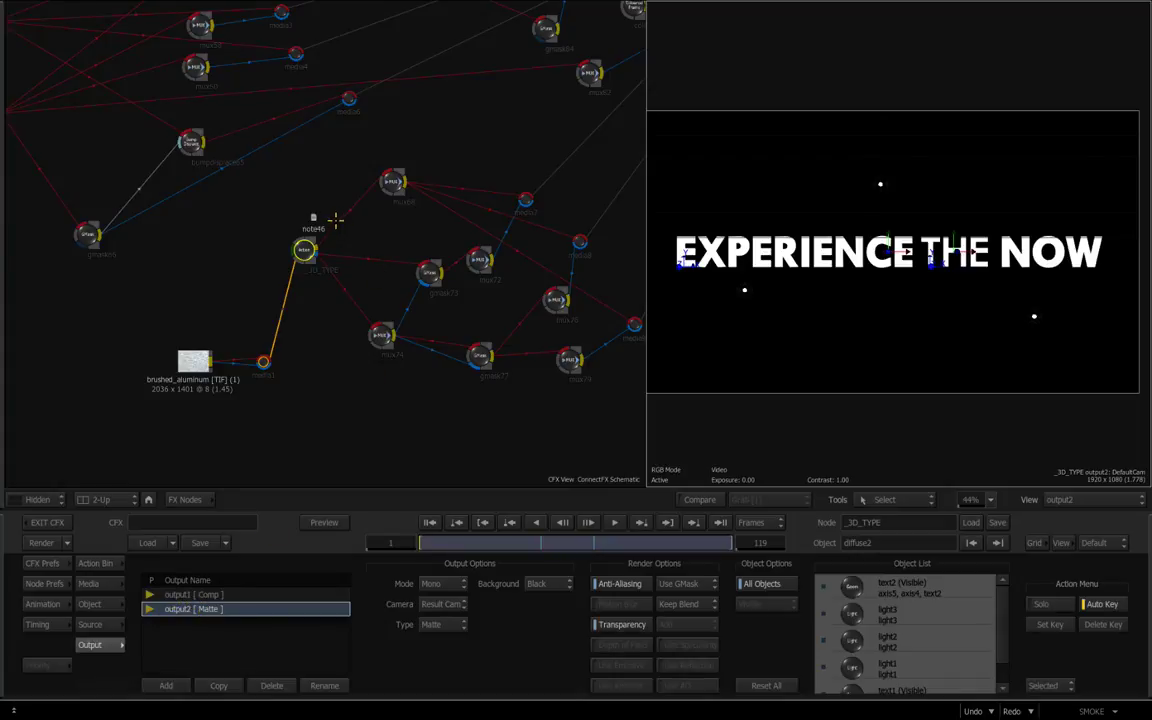
Step: Inspect mux68, mux74 and gmask73 fed by the 3D text, checking gmask73's animated wipe at frame 8
drag(310, 337, 209, 258)
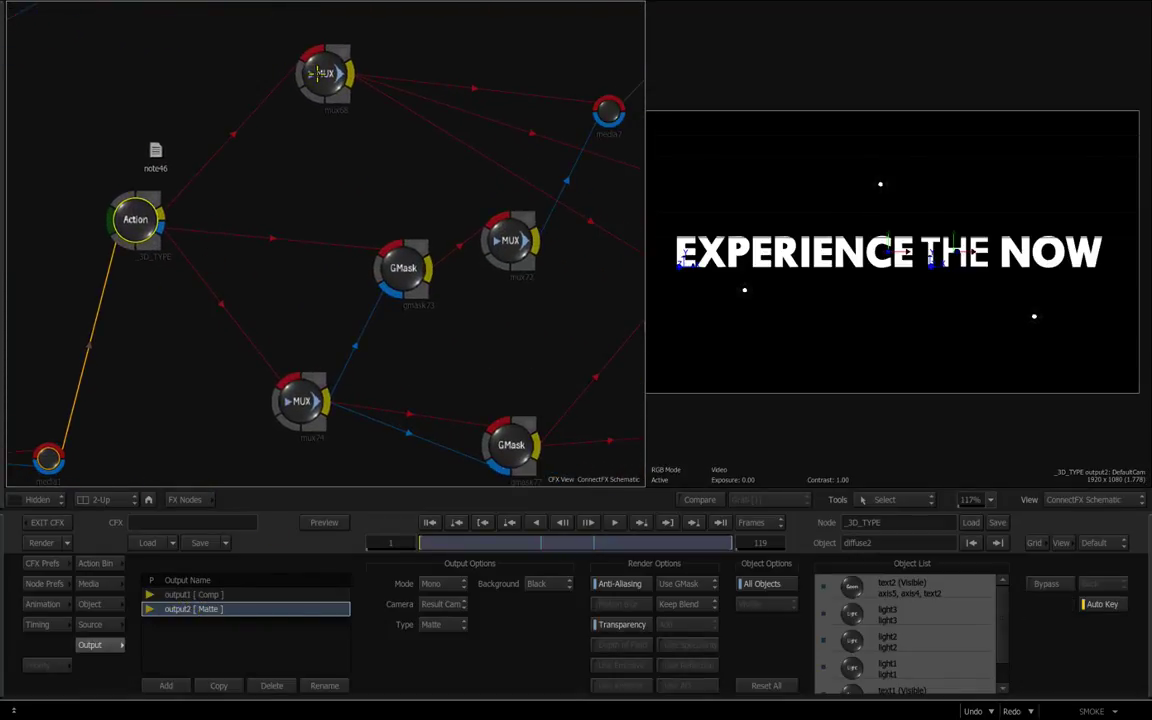
click(316, 62)
click(318, 422)
click(378, 250)
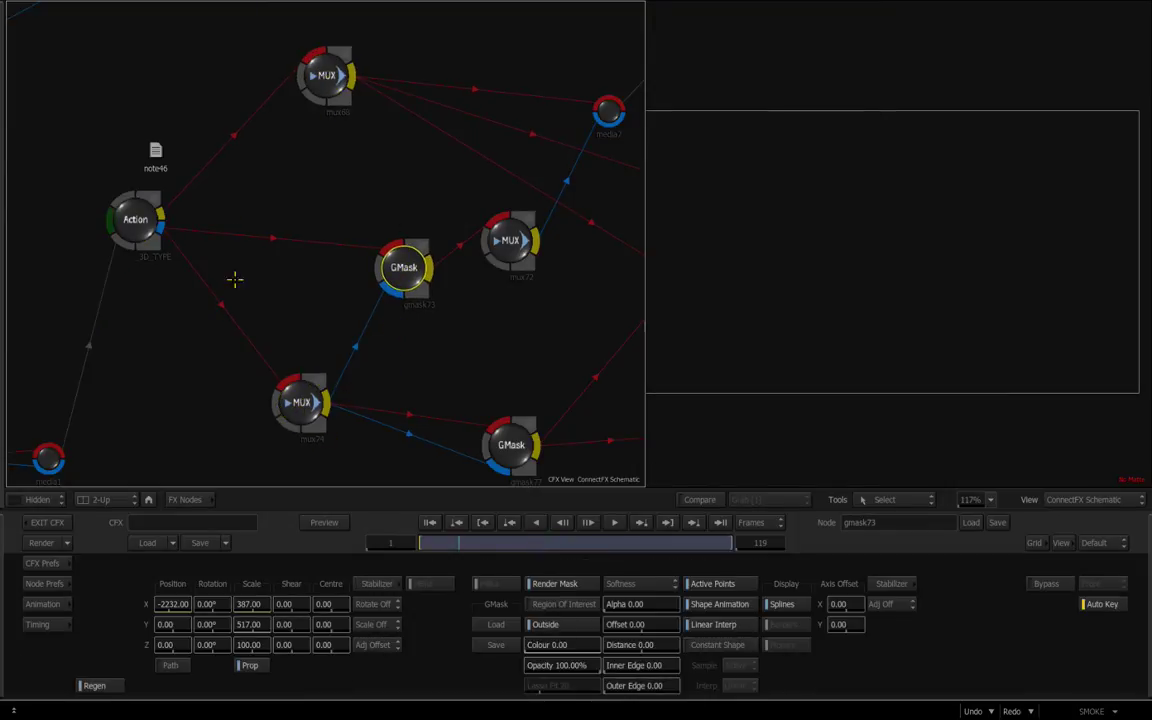
click(425, 541)
mouse_move(425, 541)
mouse_down()
mouse_move(455, 548)
mouse_move(428, 549)
mouse_up()
drag(507, 370, 483, 358)
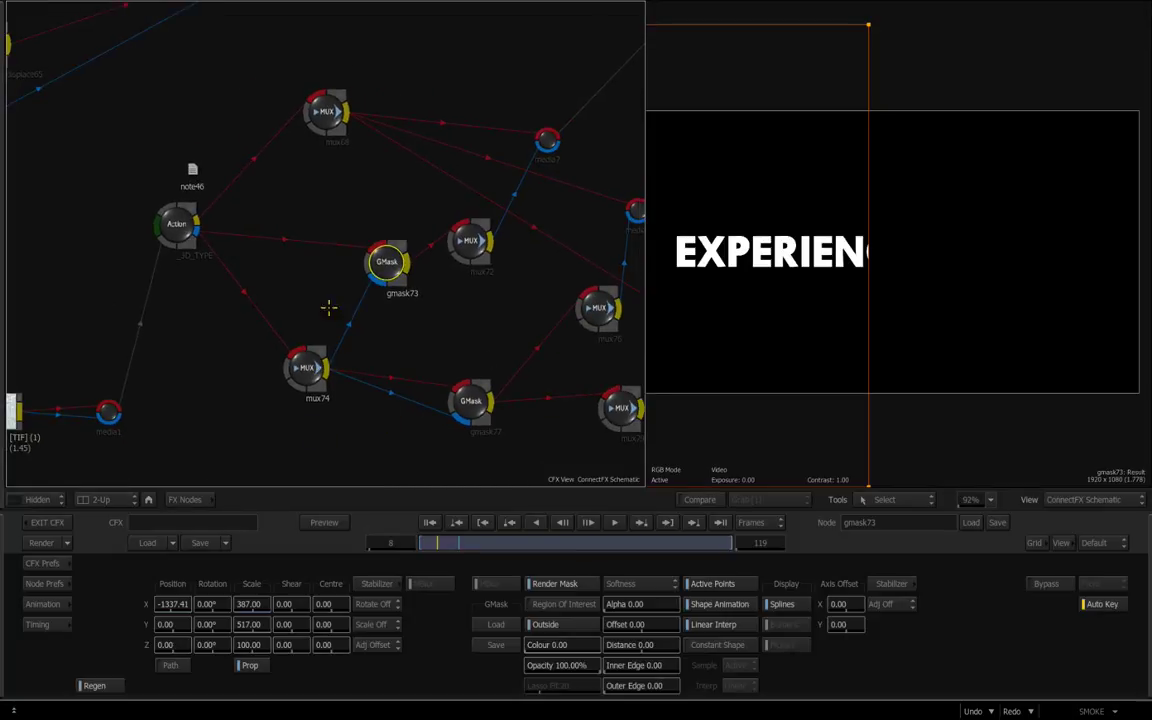
Step: Compare the results of mux68 and mux74, and scrub the early frames to examine gmask77's travelling soft mask
click(305, 108)
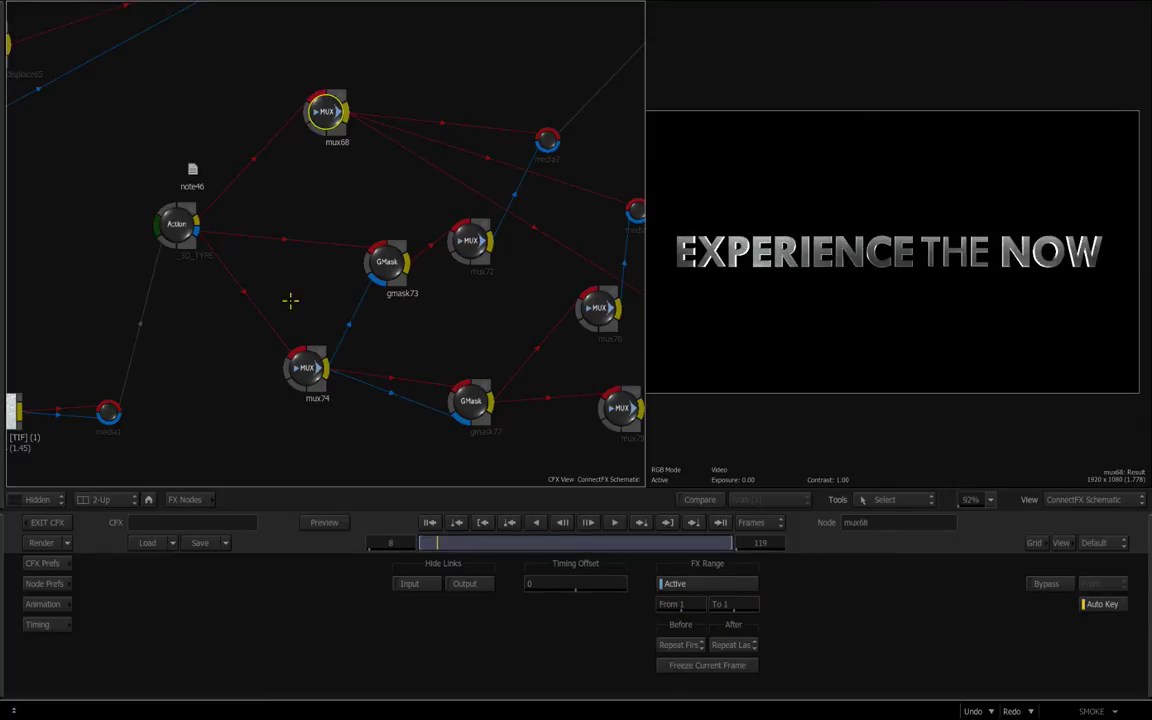
click(320, 360)
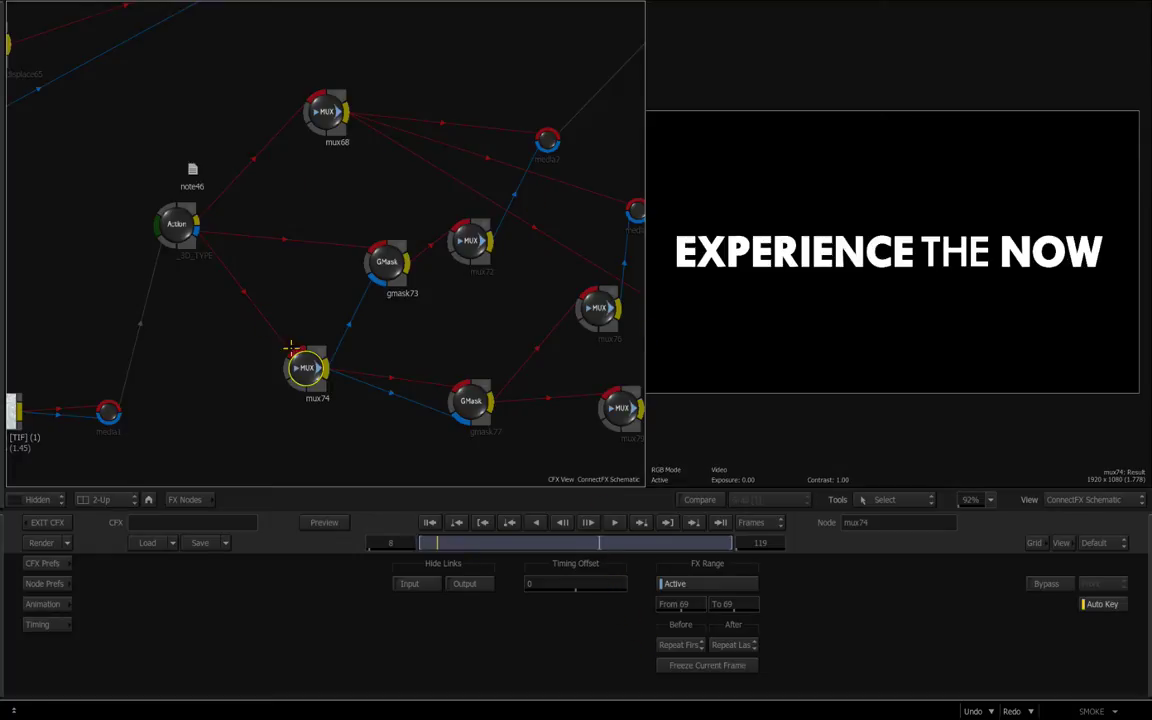
click(470, 403)
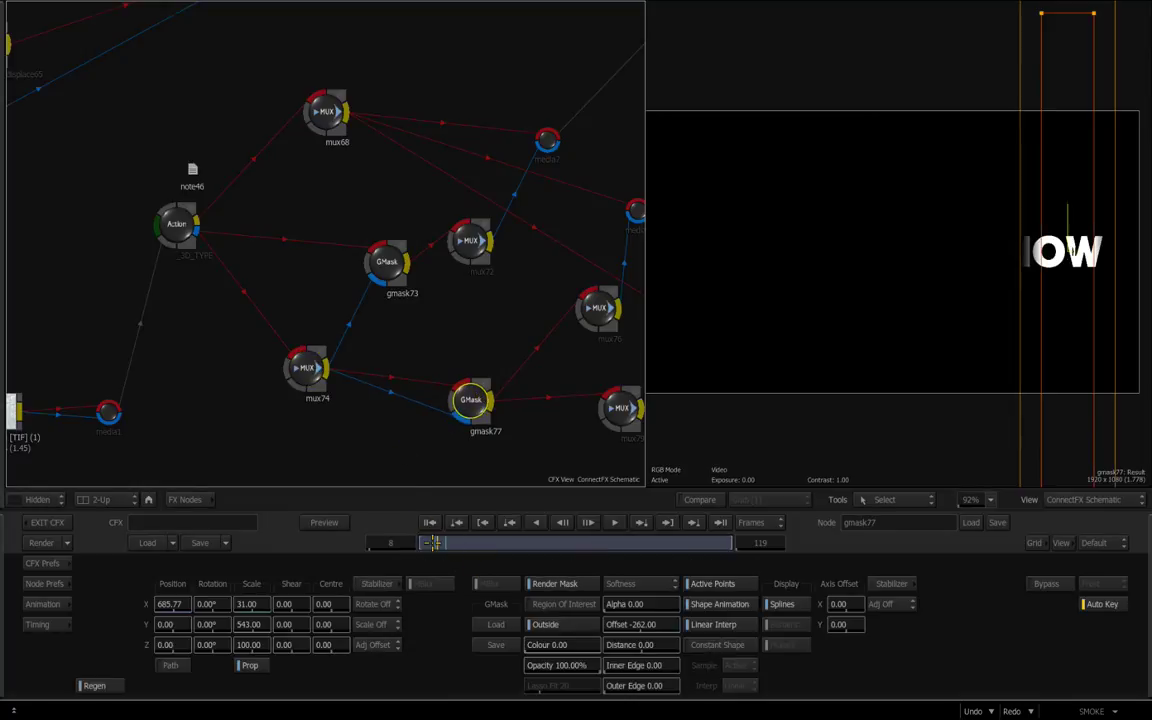
drag(439, 543, 445, 543)
drag(440, 542, 421, 542)
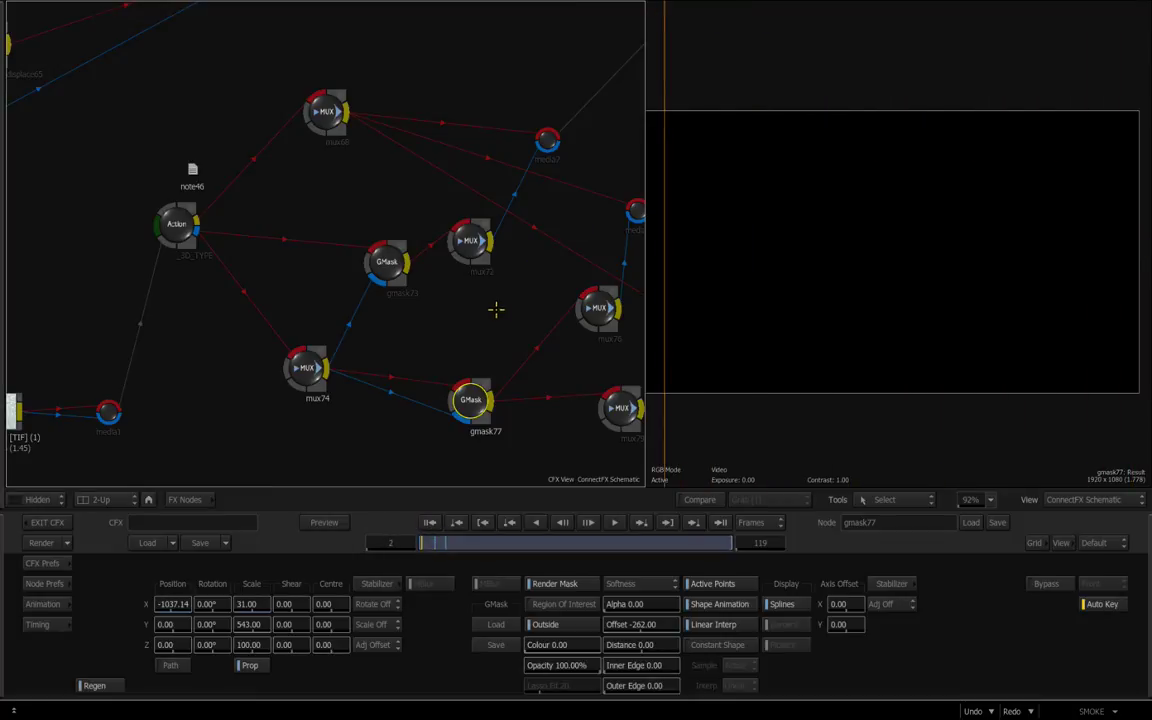
Step: Check the timing offsets of mux72, mux76 and mux79, previewing gmask77's moving mask at frame 4
drag(502, 303, 407, 311)
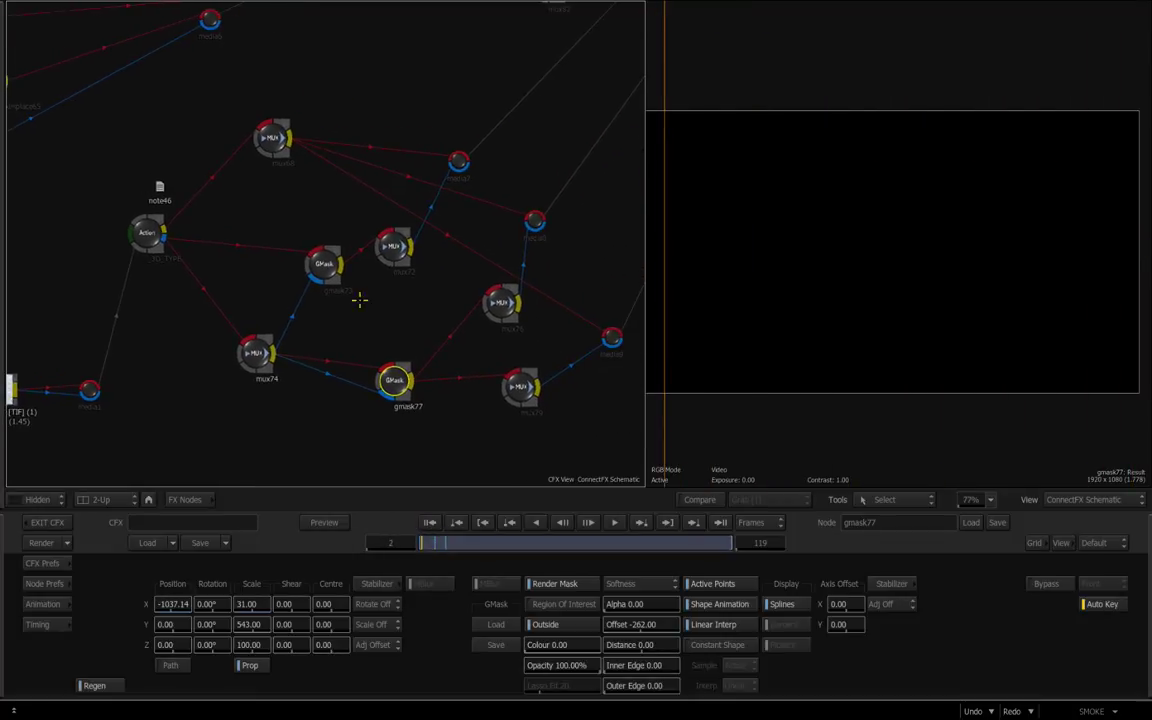
click(393, 248)
drag(395, 256, 405, 258)
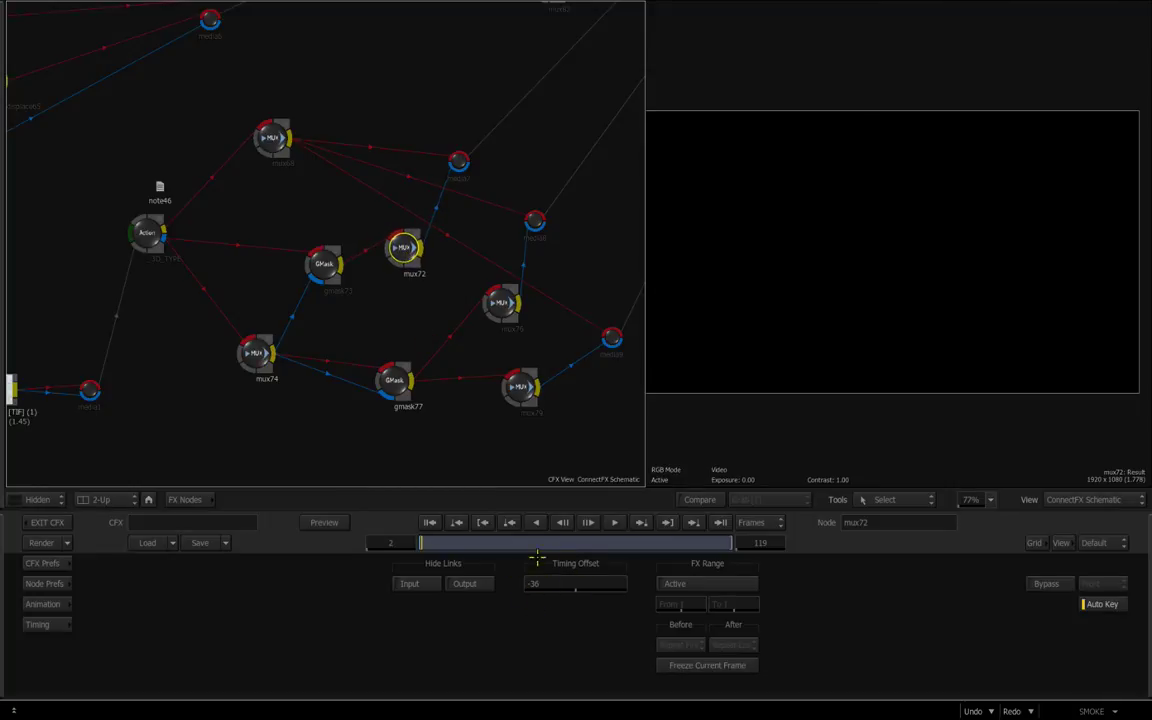
click(395, 378)
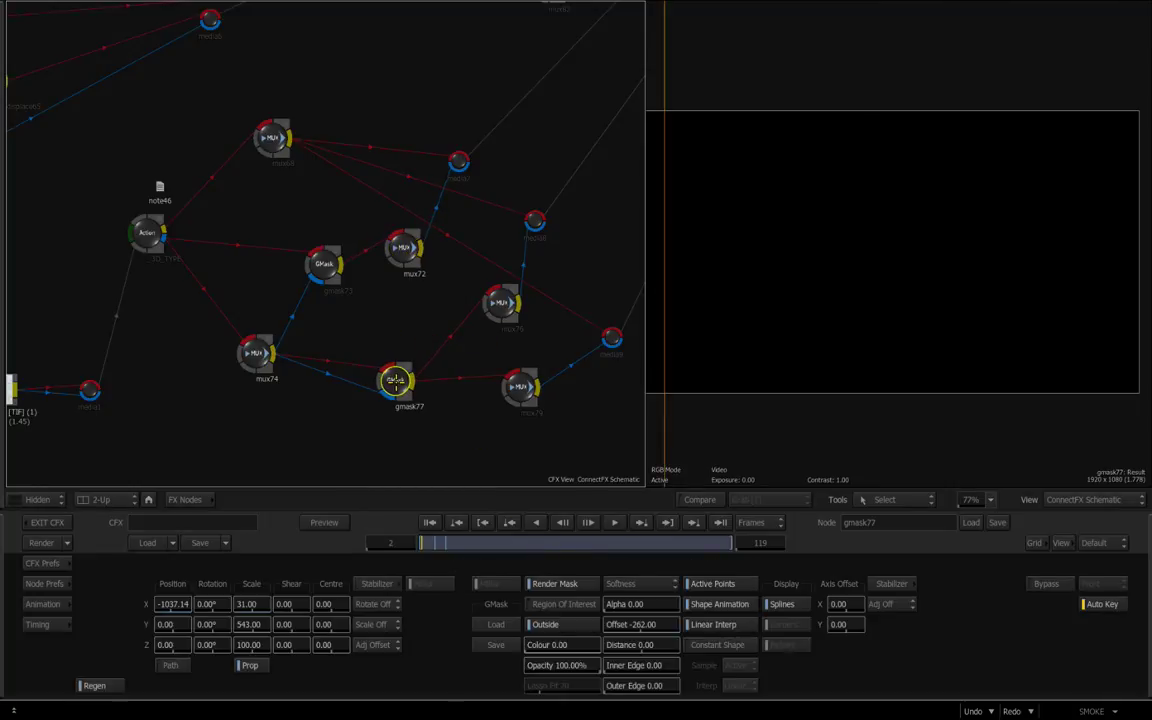
mouse_move(420, 543)
mouse_down()
mouse_move(437, 543)
mouse_move(427, 543)
mouse_up()
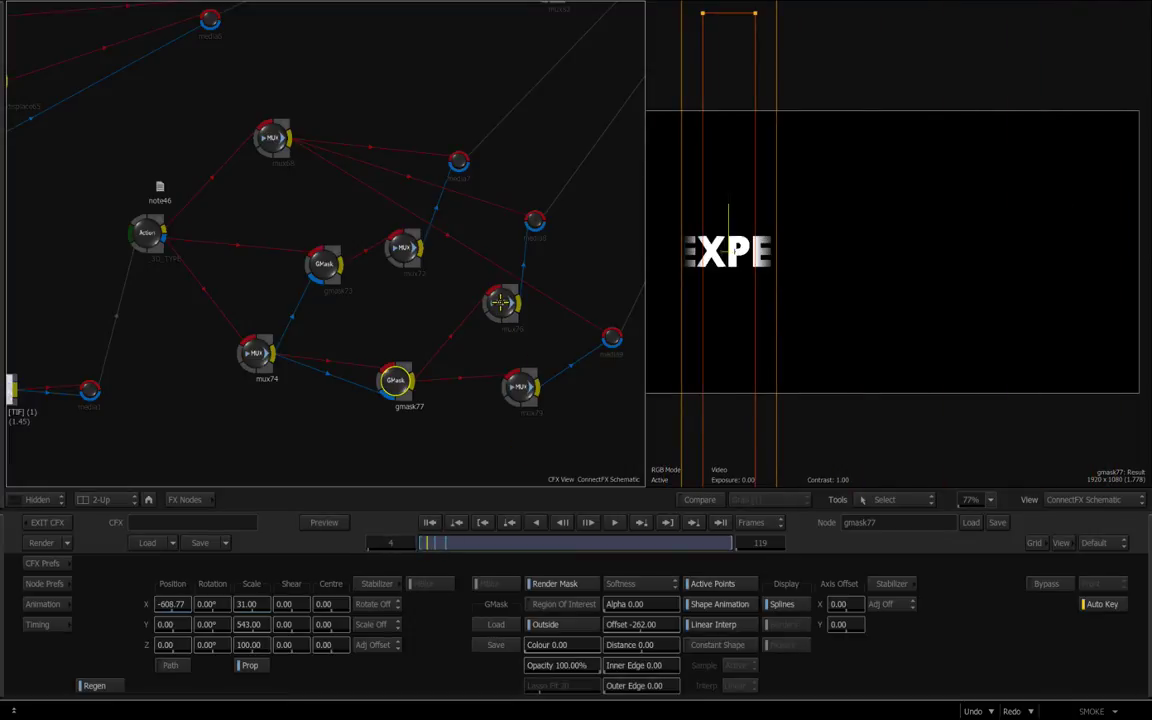
click(500, 302)
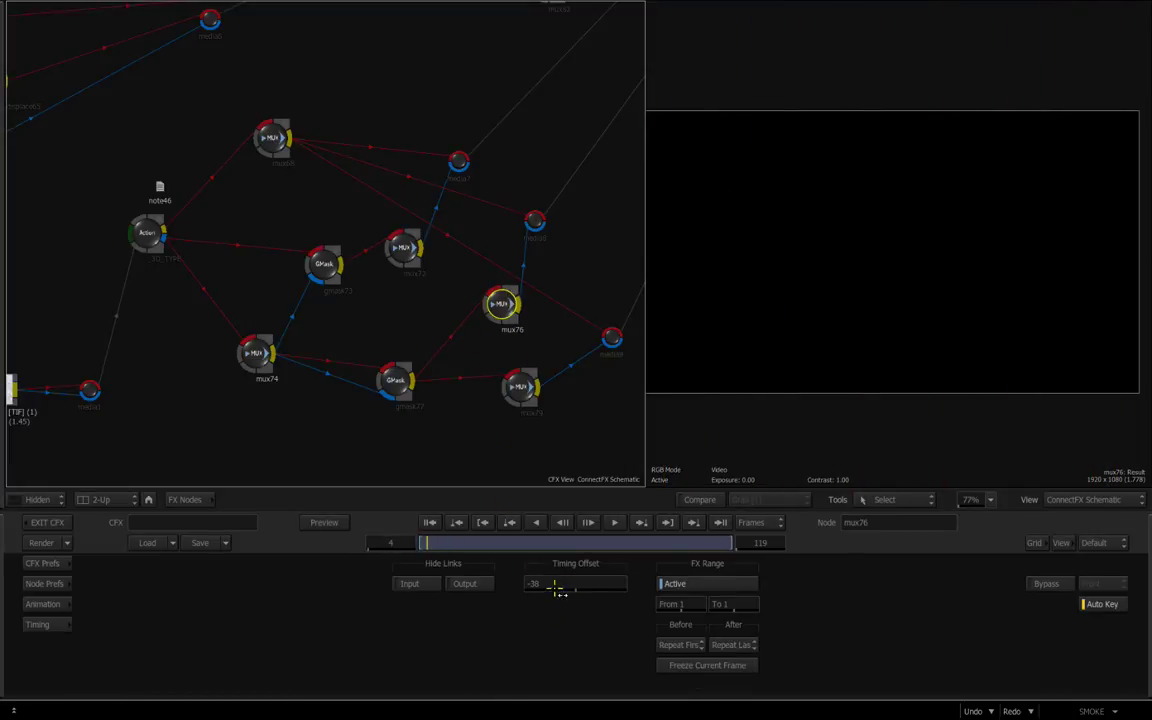
click(520, 388)
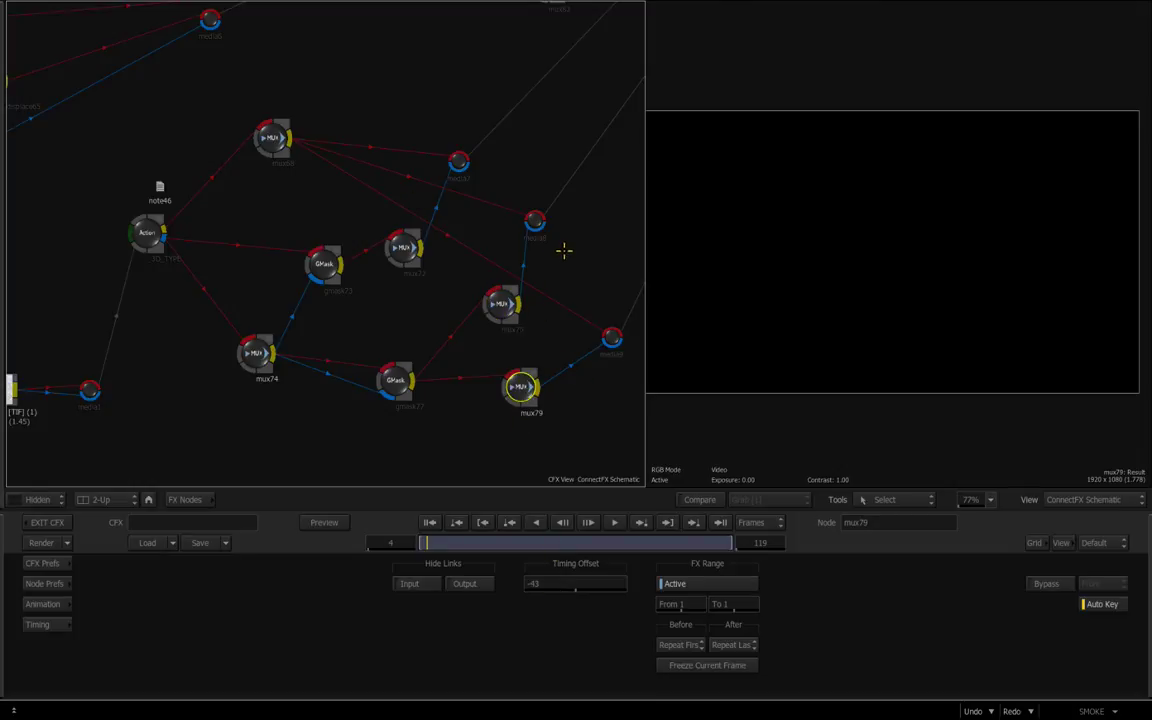
Step: Follow the tree to the SCENE_MAIN Action node, open its schematic and show its output settings
drag(564, 250, 512, 285)
drag(527, 214, 401, 382)
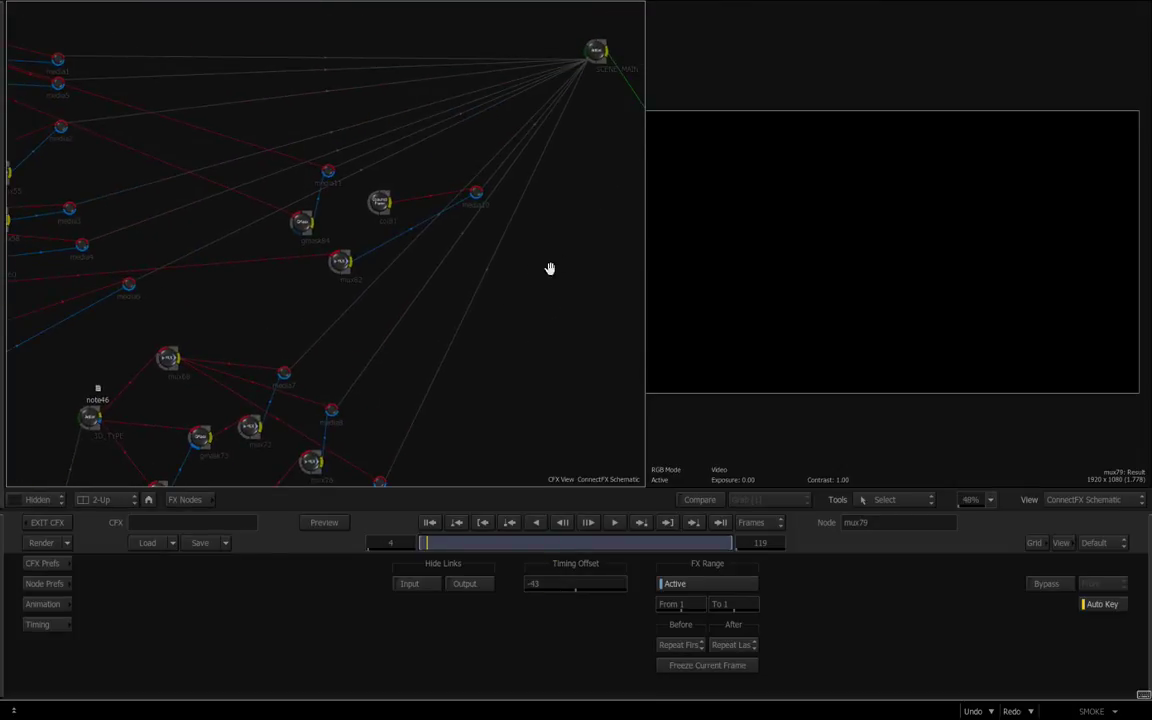
drag(550, 268, 450, 325)
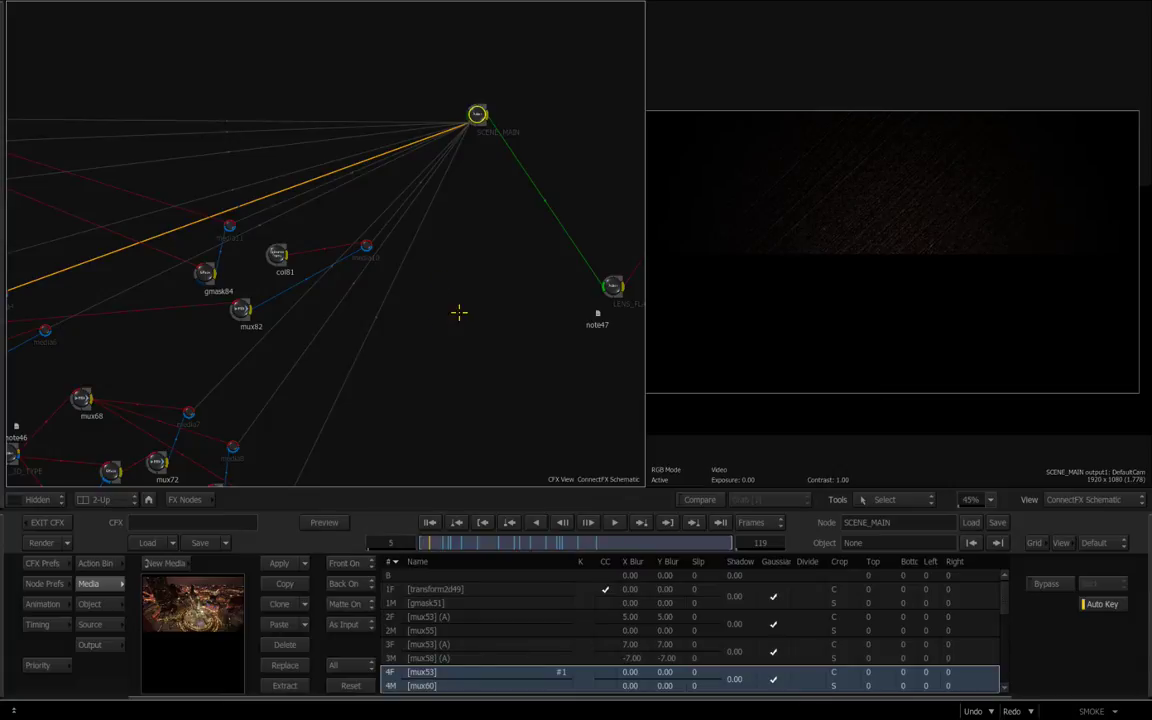
double_click(477, 115)
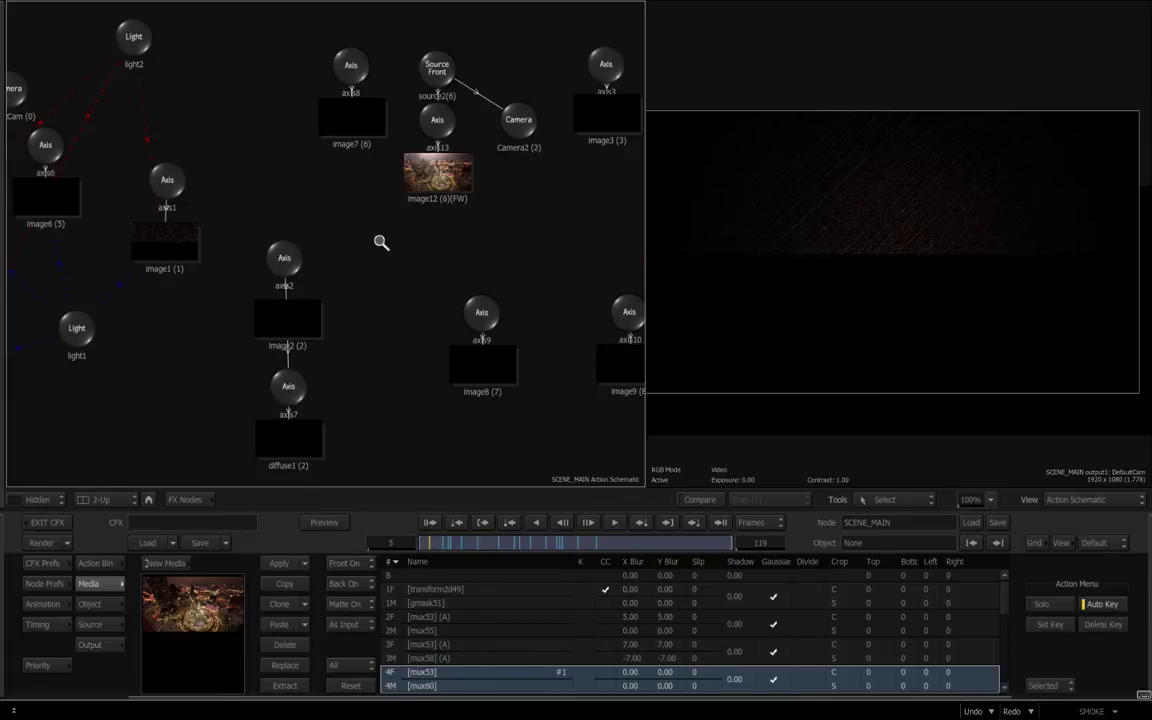
drag(381, 242, 337, 246)
drag(183, 384, 217, 373)
click(98, 645)
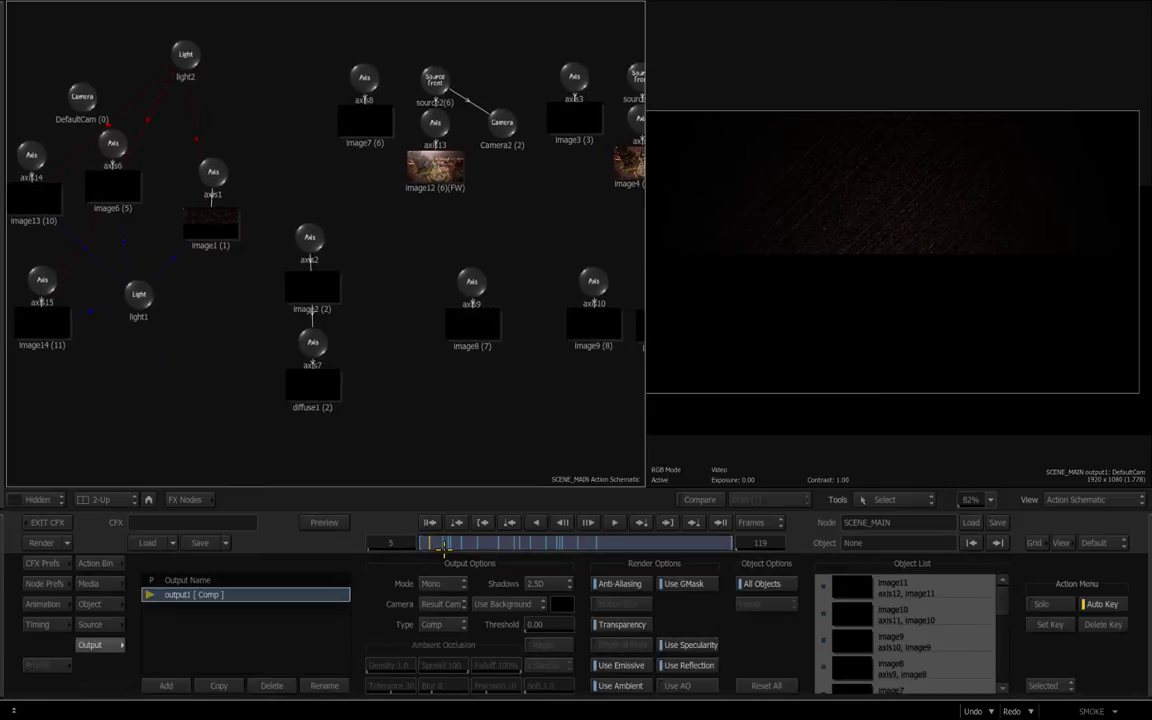
Step: Scrub the SCENE_MAIN composite to frame 23 and step back to frame 19 to view the diagonal slash
drag(449, 548, 460, 548)
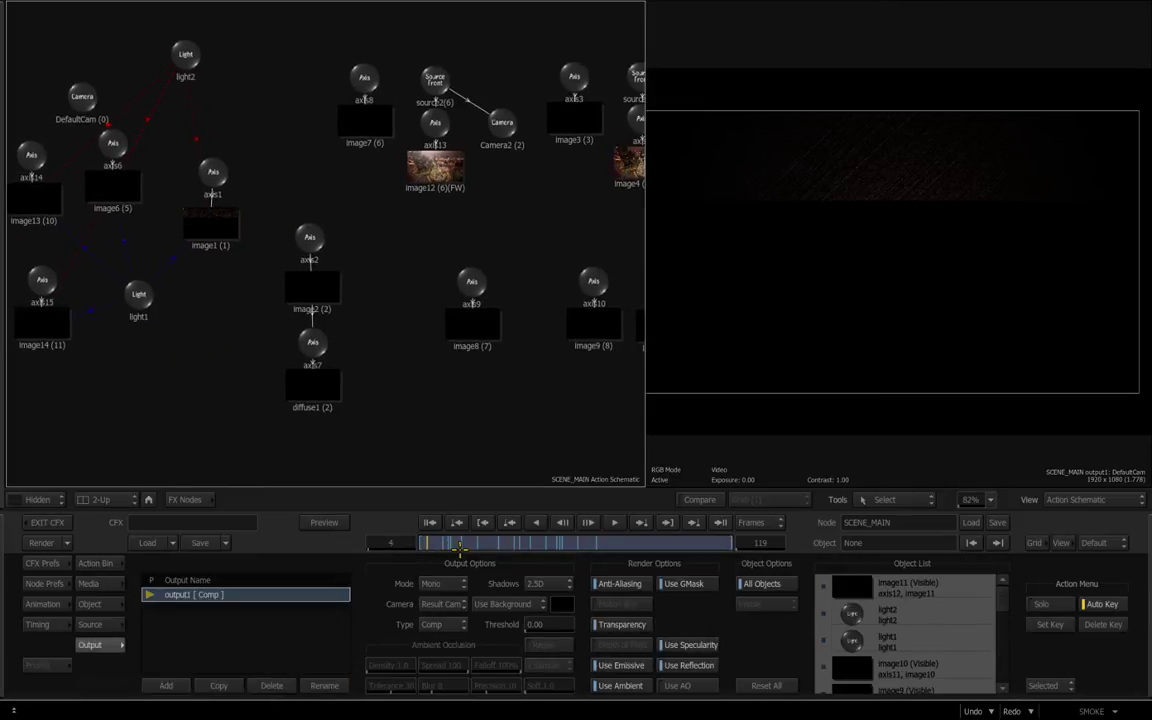
click(477, 545)
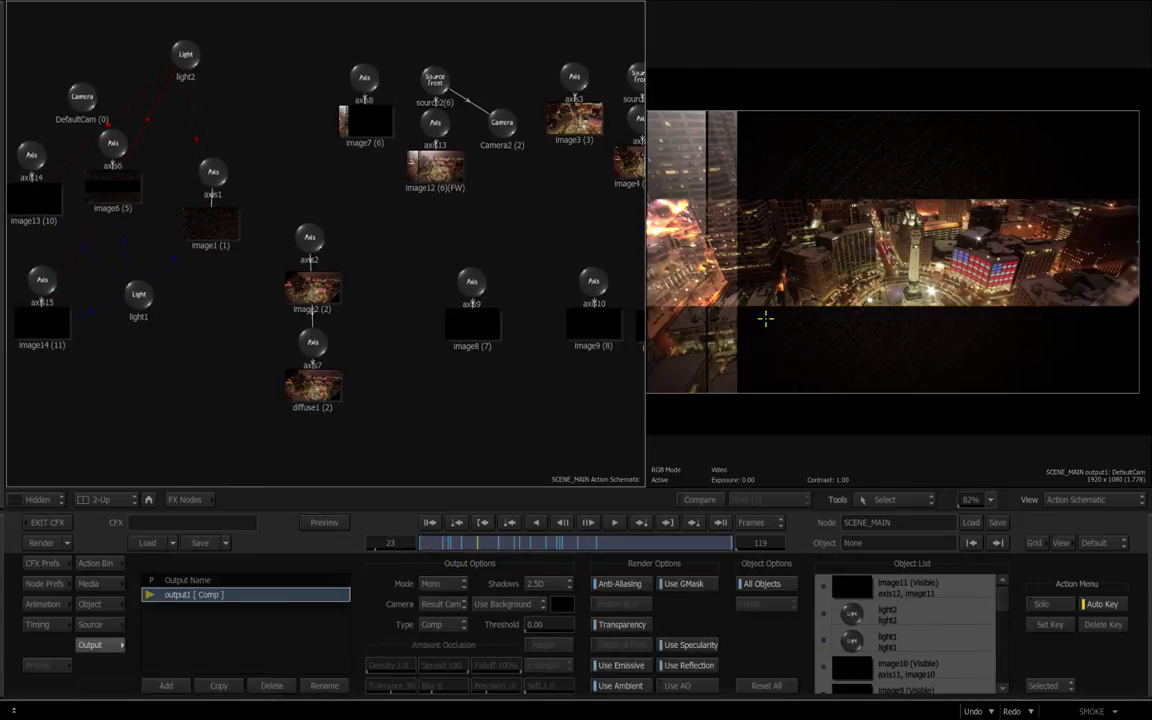
key(Left)
key(Left)
key(Left)
key(Left)
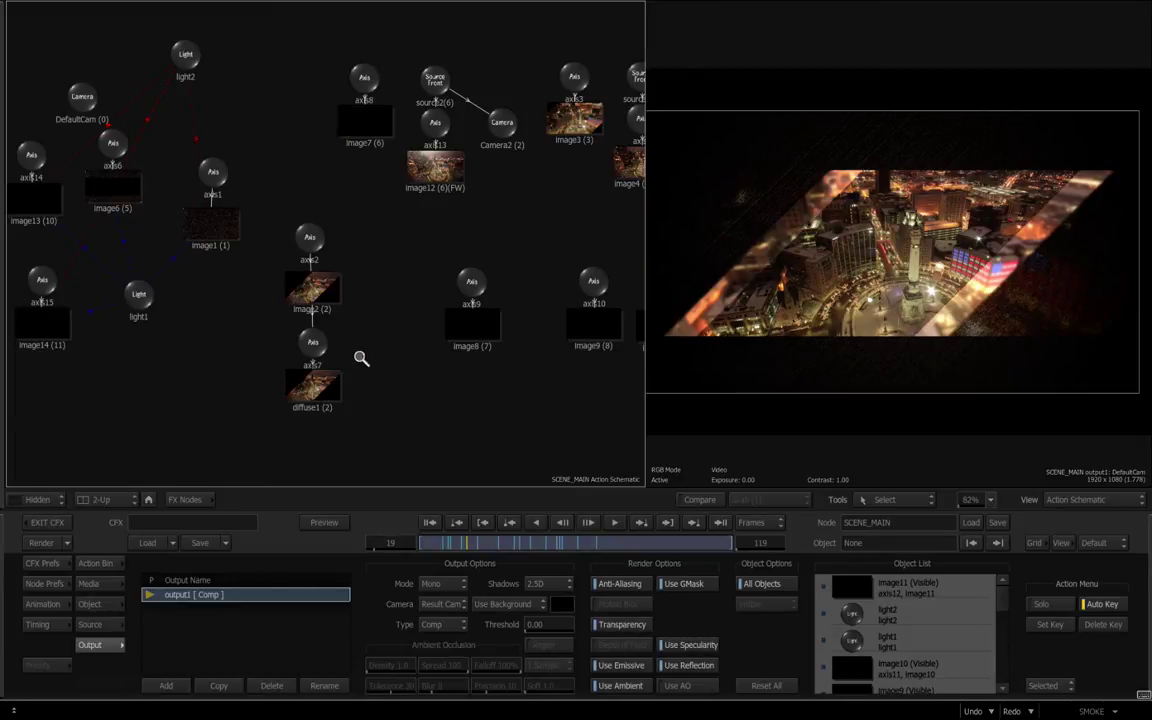
Step: Examine the image2 branch with its axis7 and diffuse1 texture, and the neighbouring image layers in the Action schematic
drag(361, 358, 496, 374)
drag(417, 440, 422, 253)
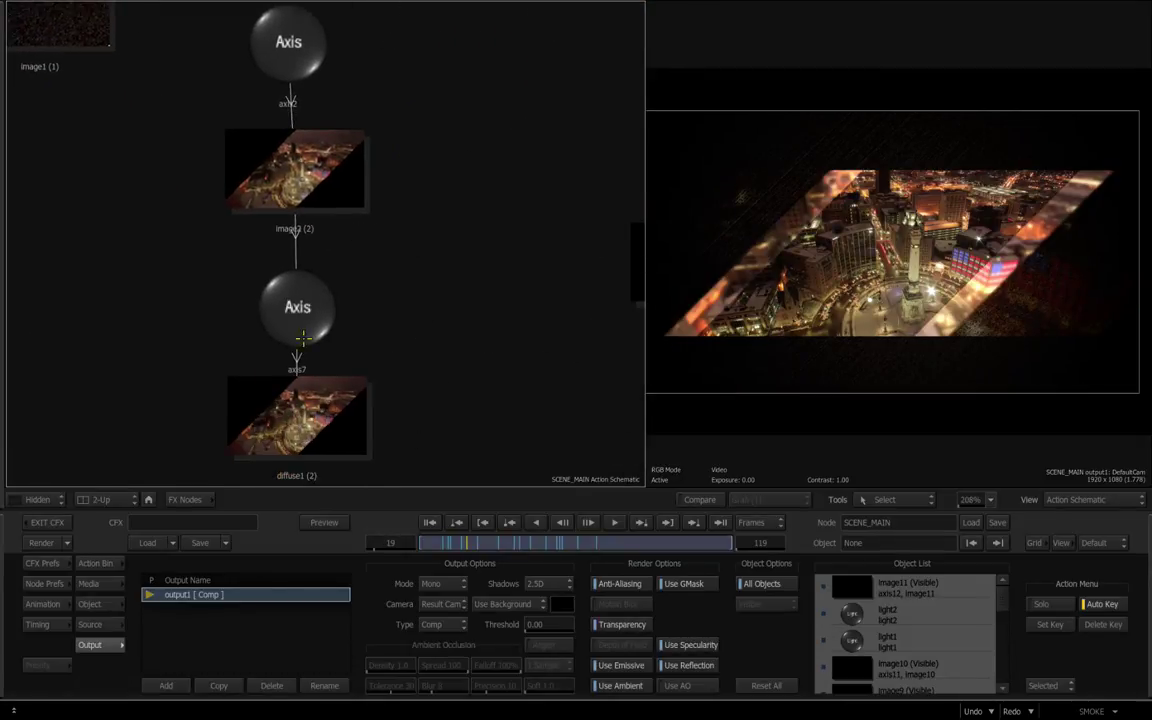
drag(476, 216, 376, 238)
drag(429, 203, 305, 192)
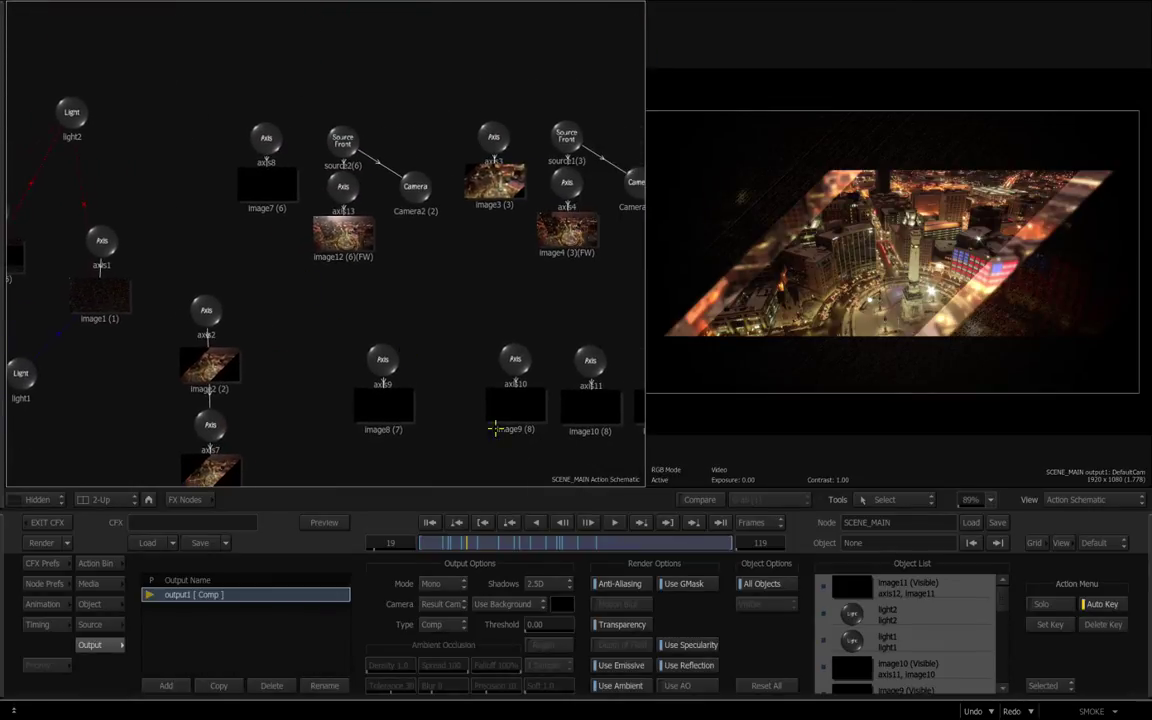
drag(326, 320, 449, 154)
Step: Try an X and Y blur of 11.00 on the front media of image2's layer 2 and undo the change
click(368, 192)
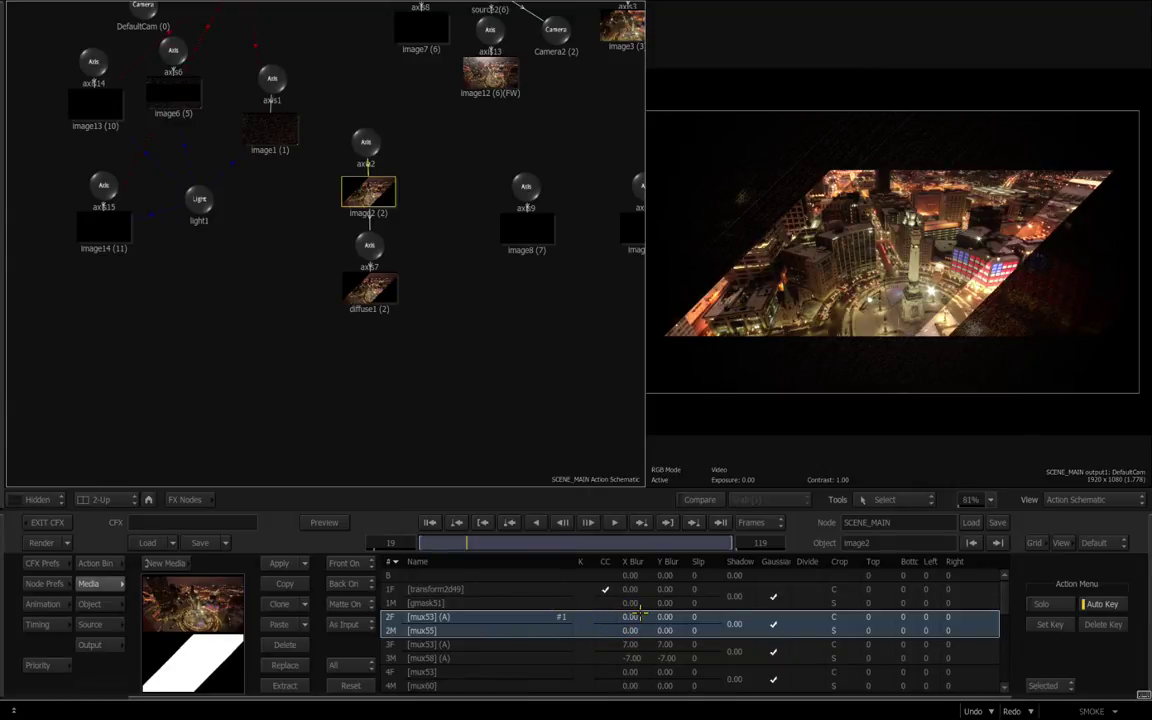
drag(640, 612, 677, 620)
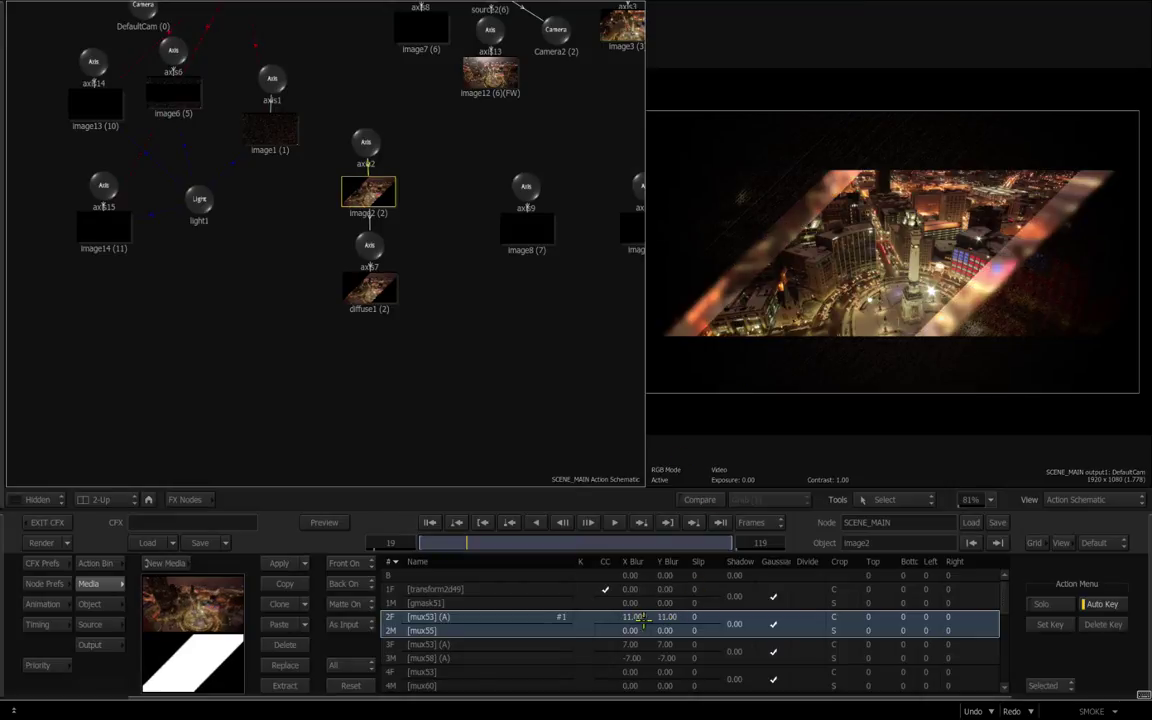
click(976, 711)
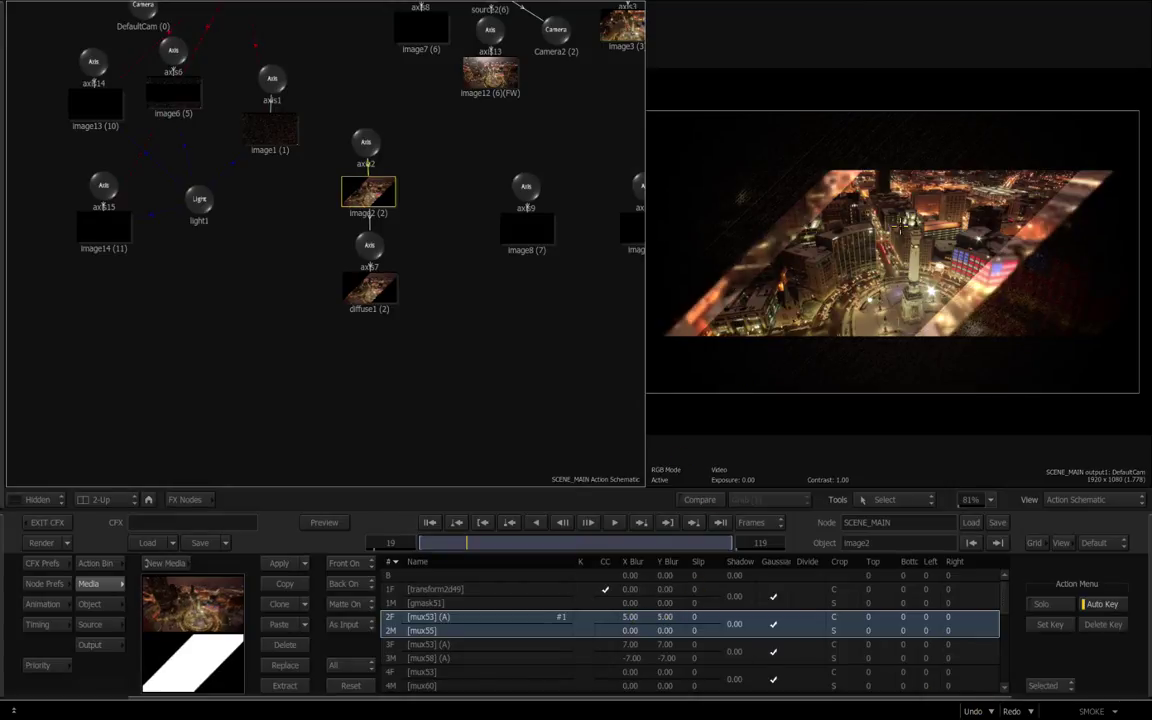
Step: Select image5 and examine its branch alongside the text1 geometry with its reflection1 map
drag(509, 308, 237, 347)
drag(435, 211, 315, 287)
click(525, 120)
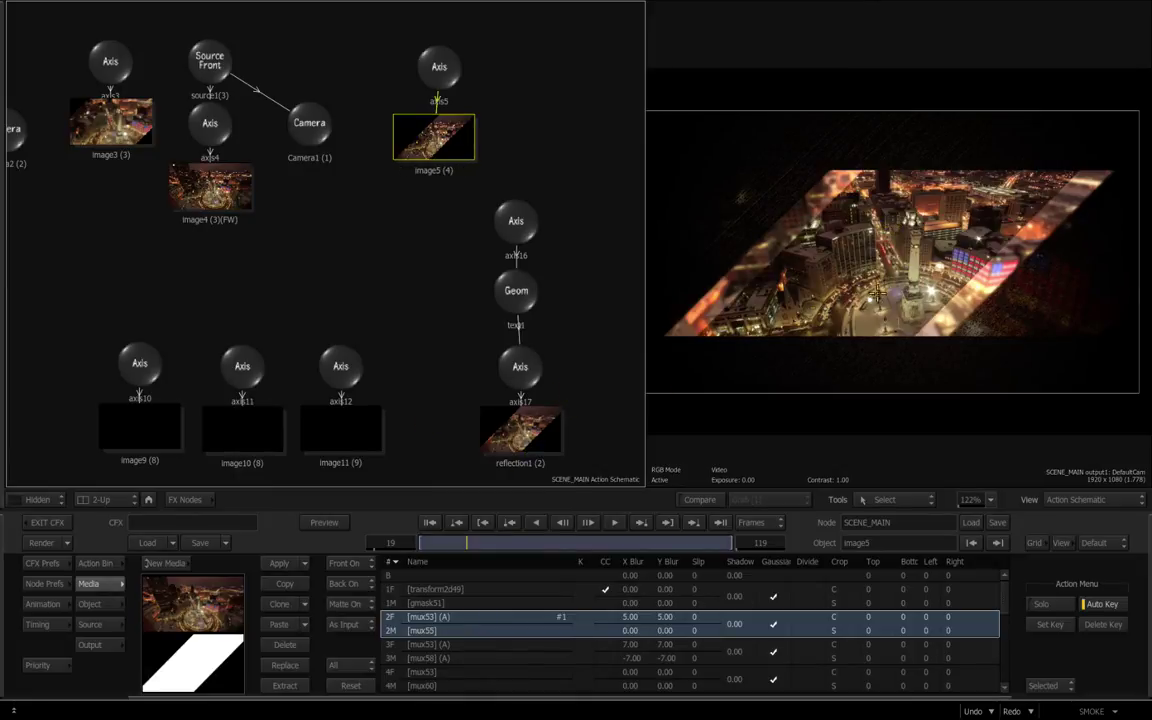
drag(424, 231, 370, 245)
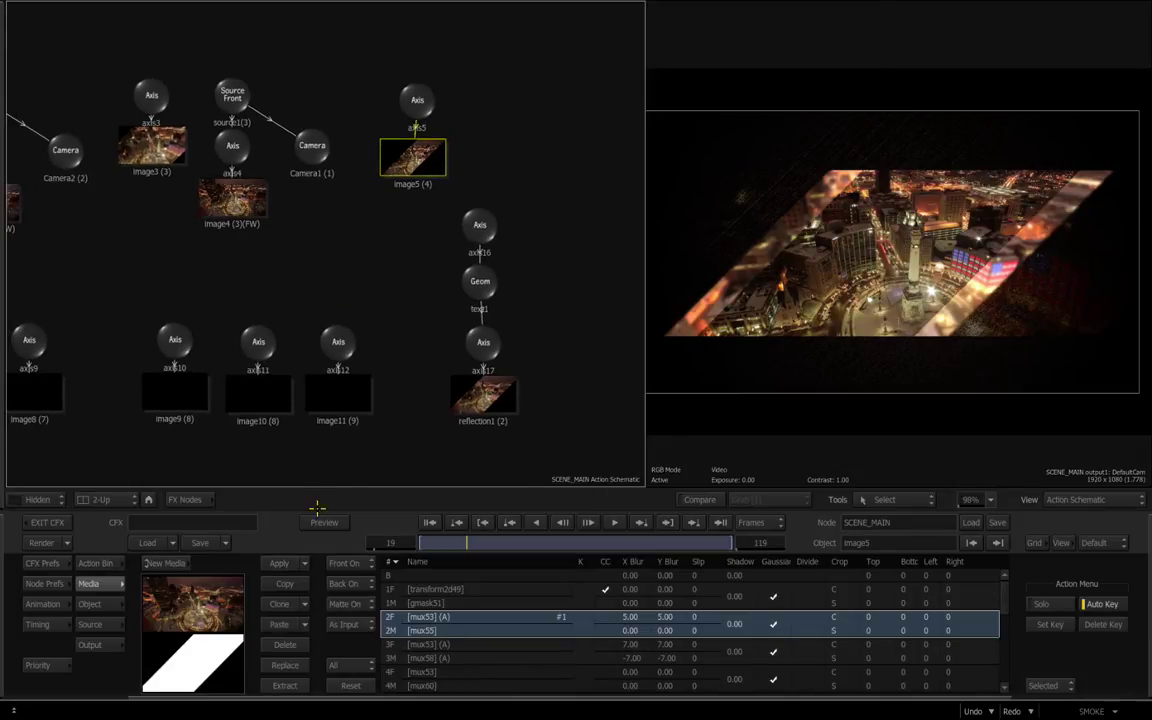
Step: Try the Overlay blend mode on image5's surface, and switch its blend type to Photoshop
click(97, 603)
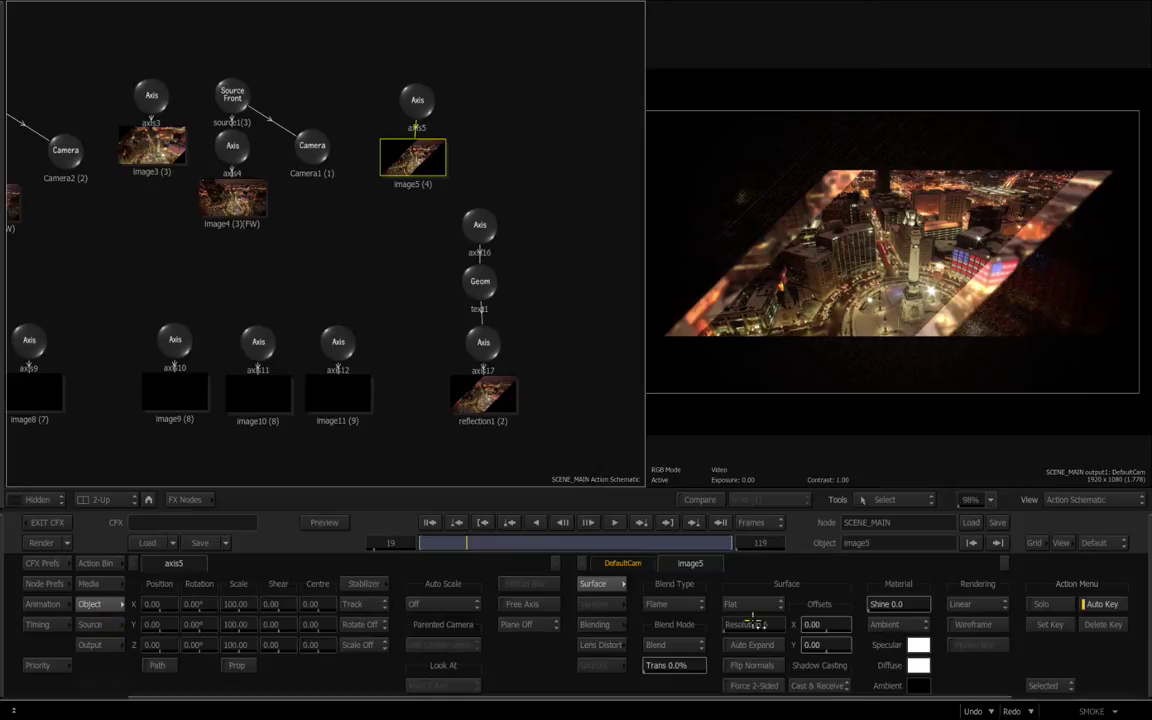
click(671, 646)
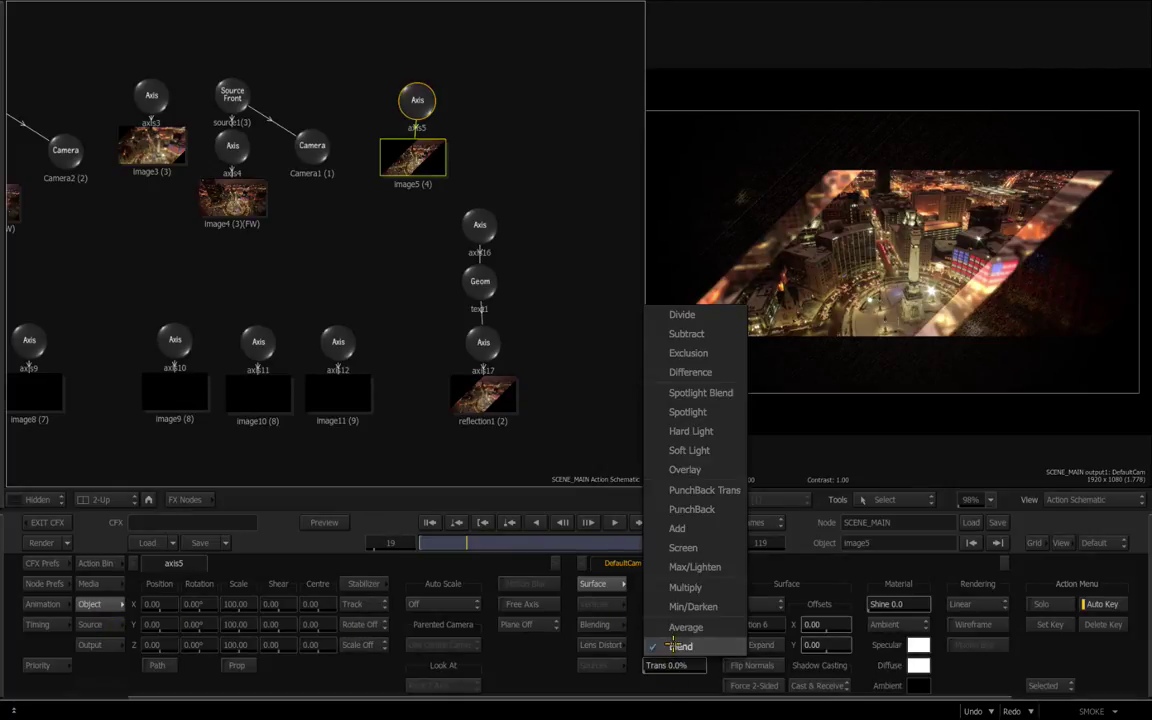
click(684, 469)
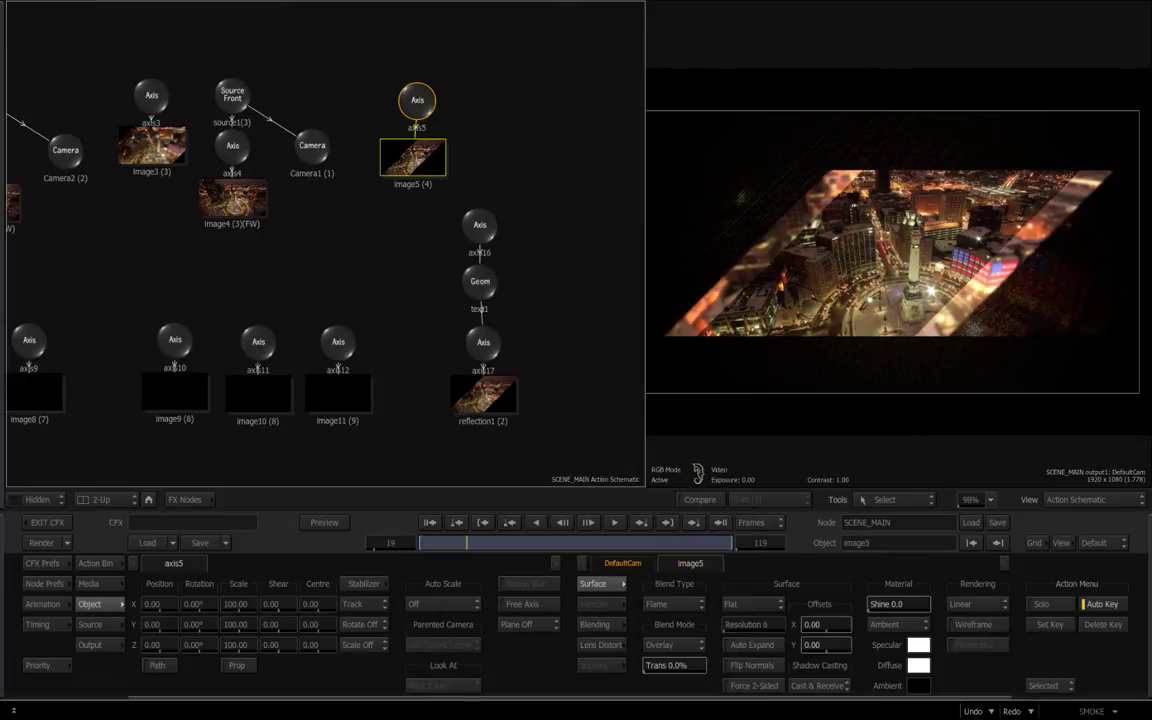
click(677, 645)
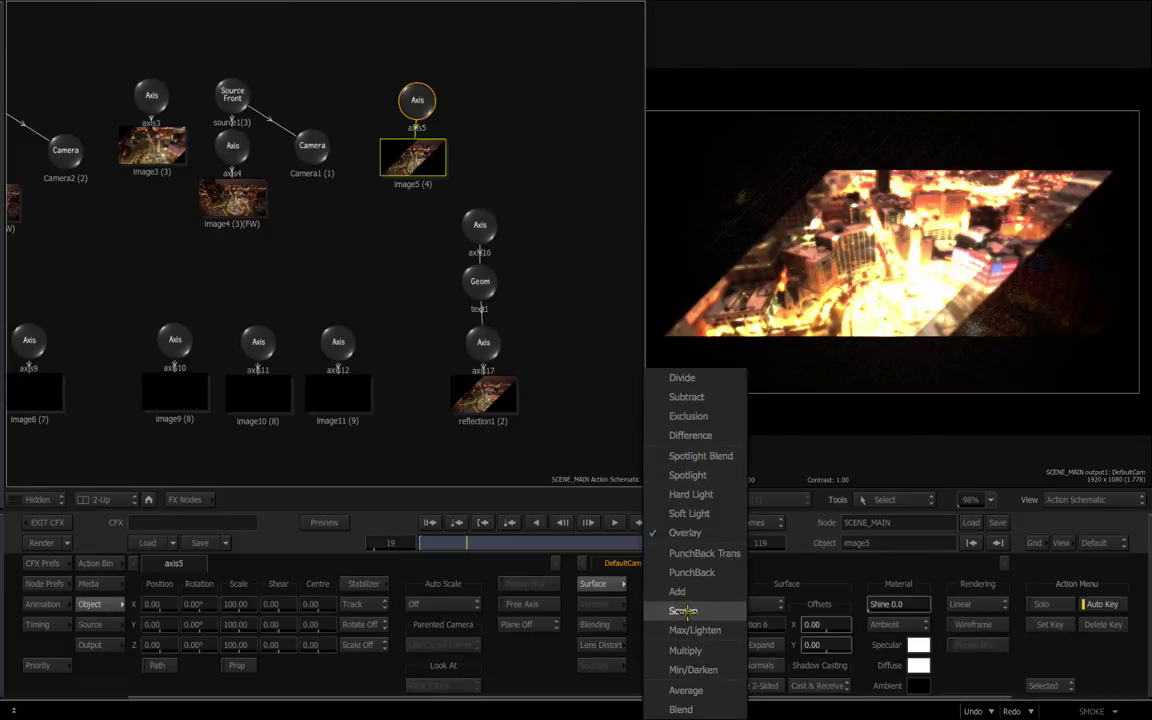
click(683, 610)
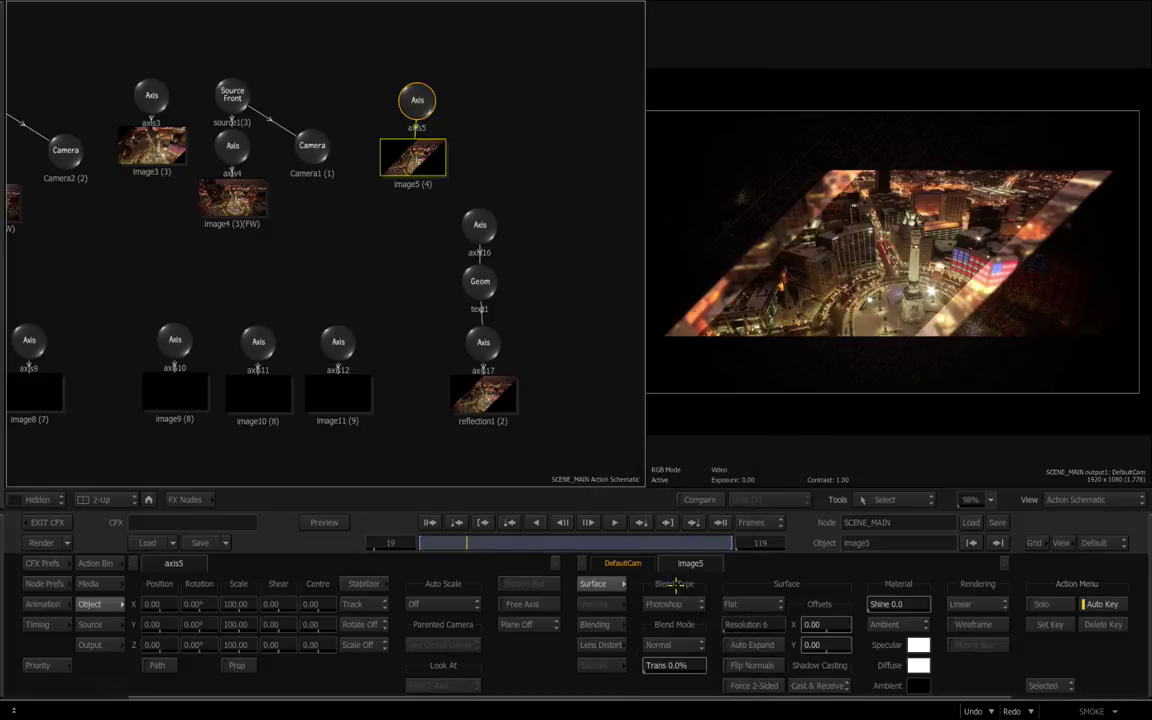
Step: Try the Vivid Light and Multiply blend modes on image5, and return it to Normal
click(678, 647)
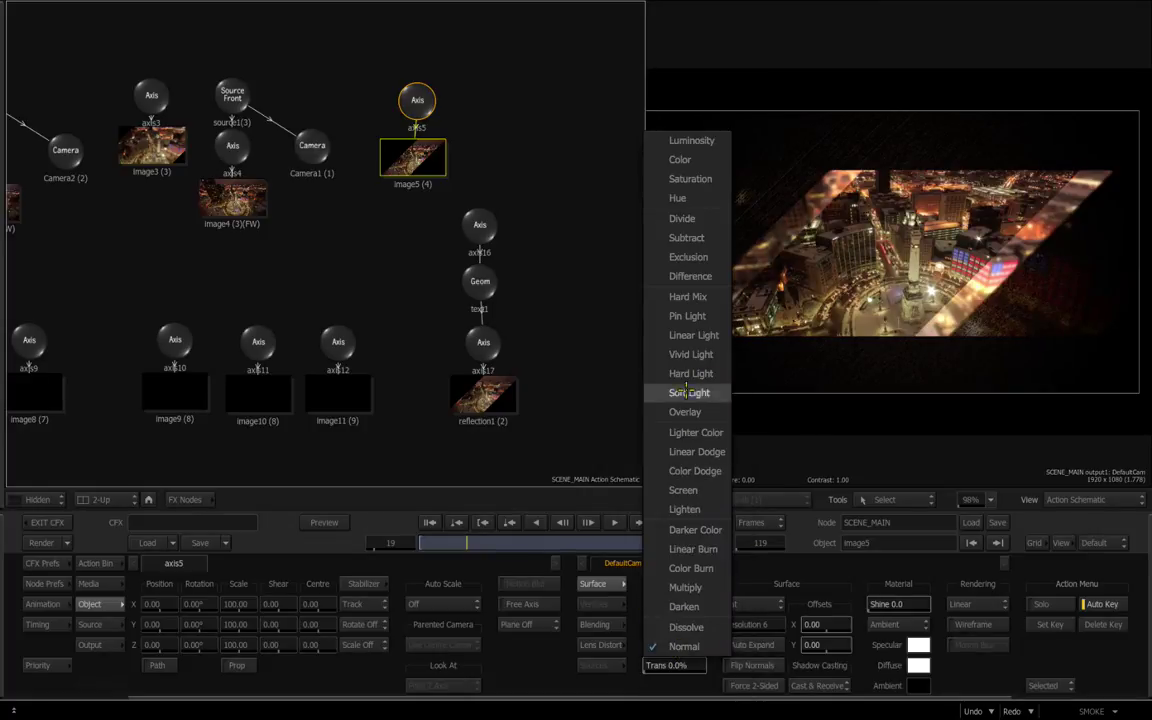
click(696, 358)
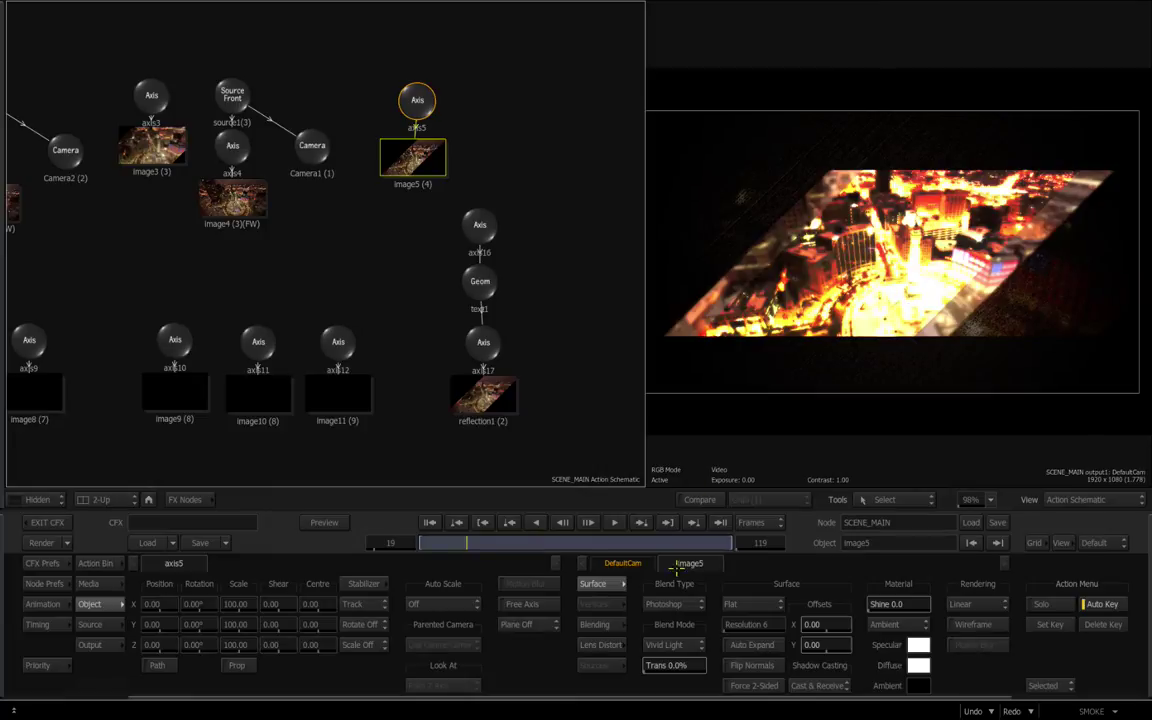
click(672, 643)
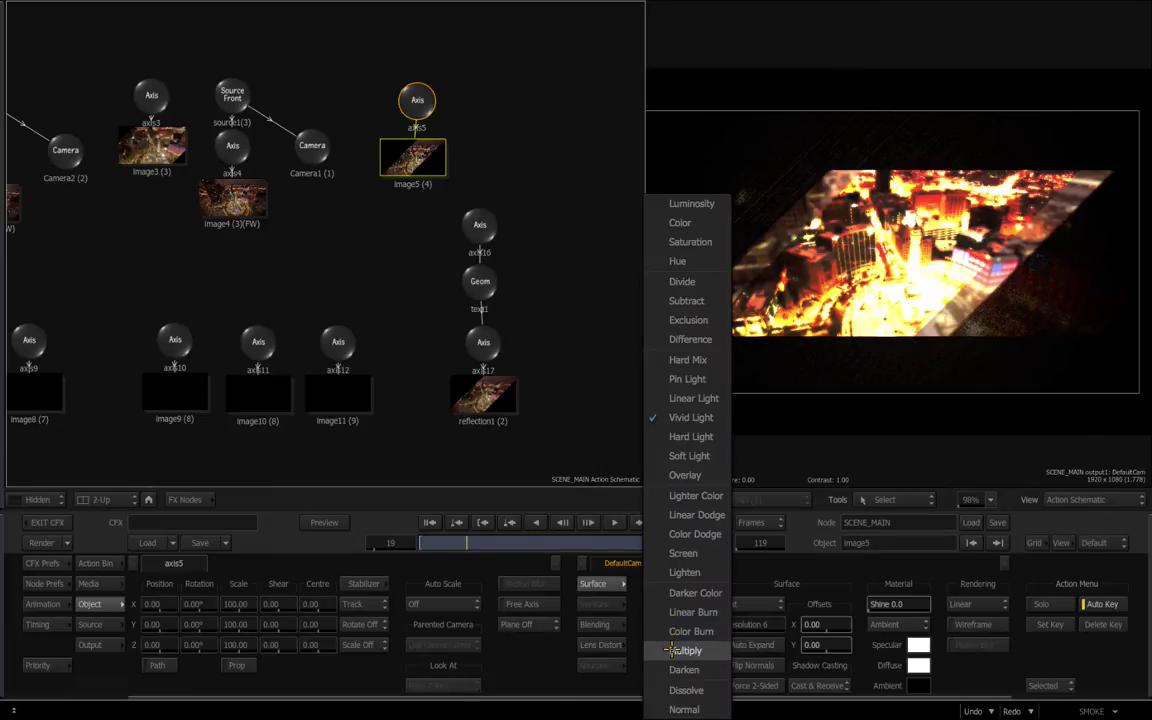
click(670, 651)
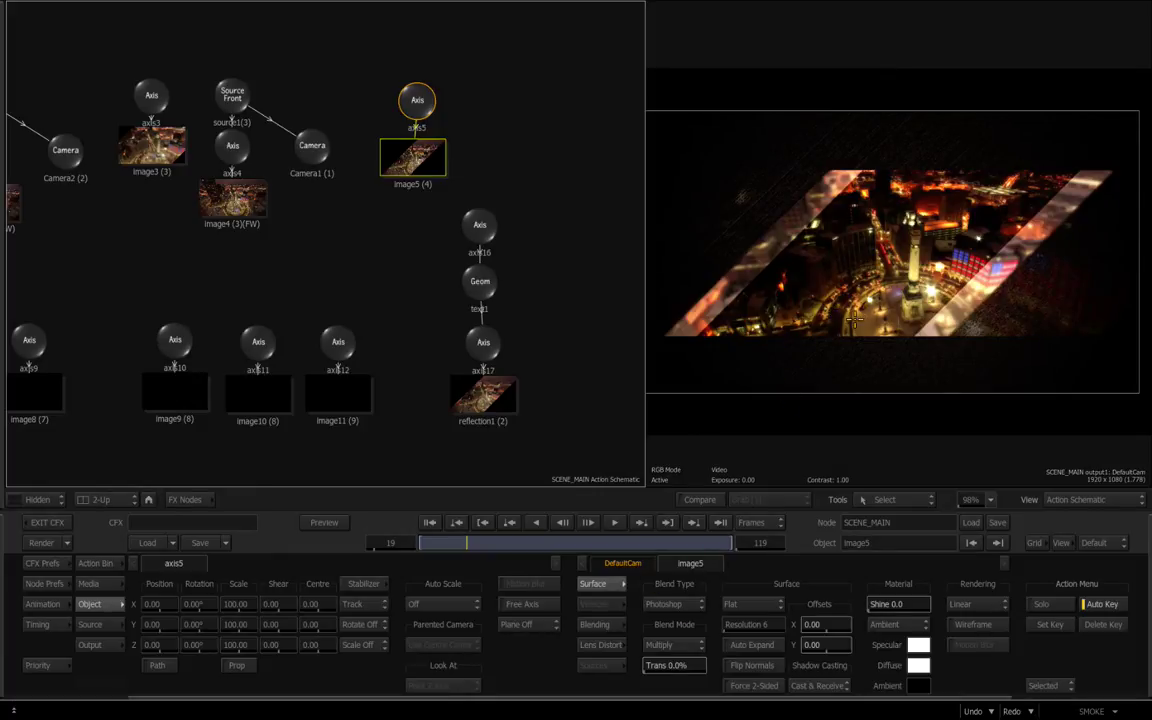
click(680, 645)
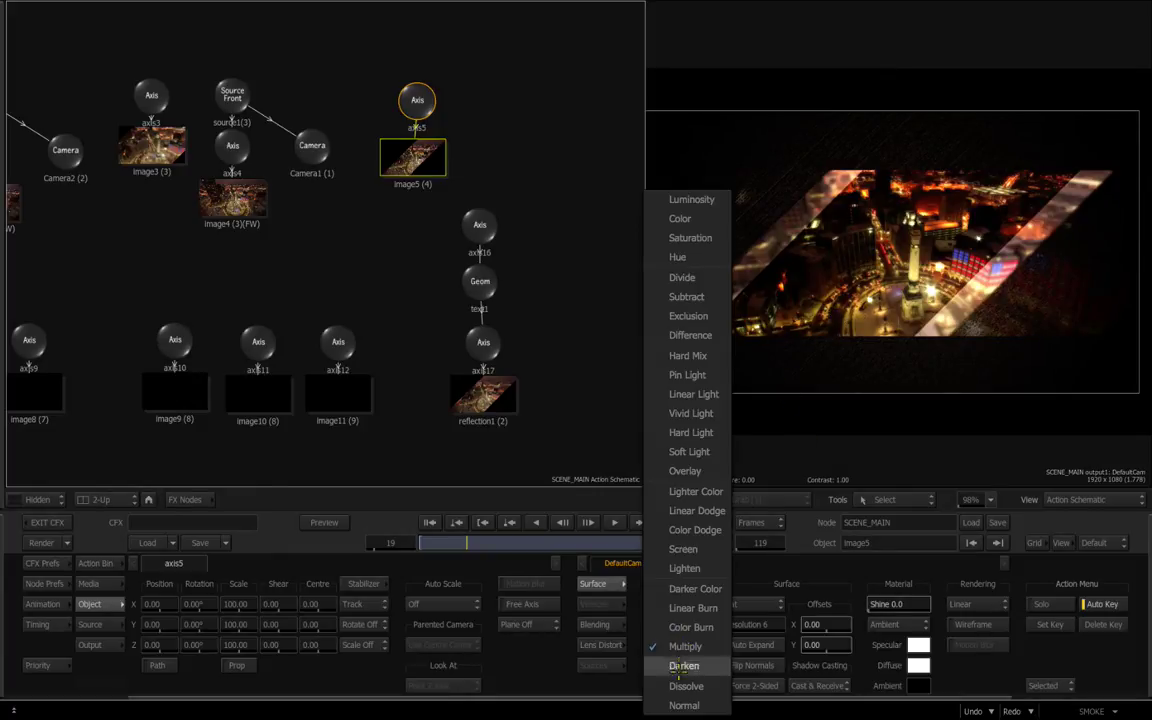
click(685, 702)
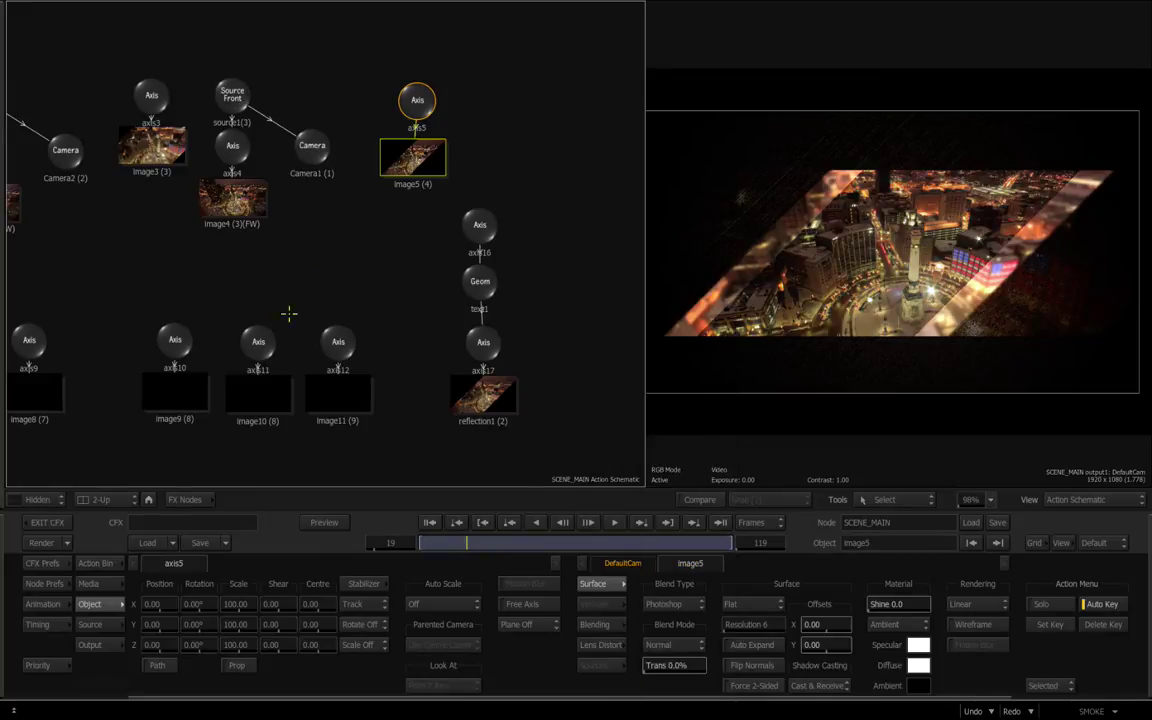
Step: Open the Action priority list and examine the lowest layers in the stack, image1 and image3
drag(365, 255, 316, 251)
scroll(315, 251, up, 4)
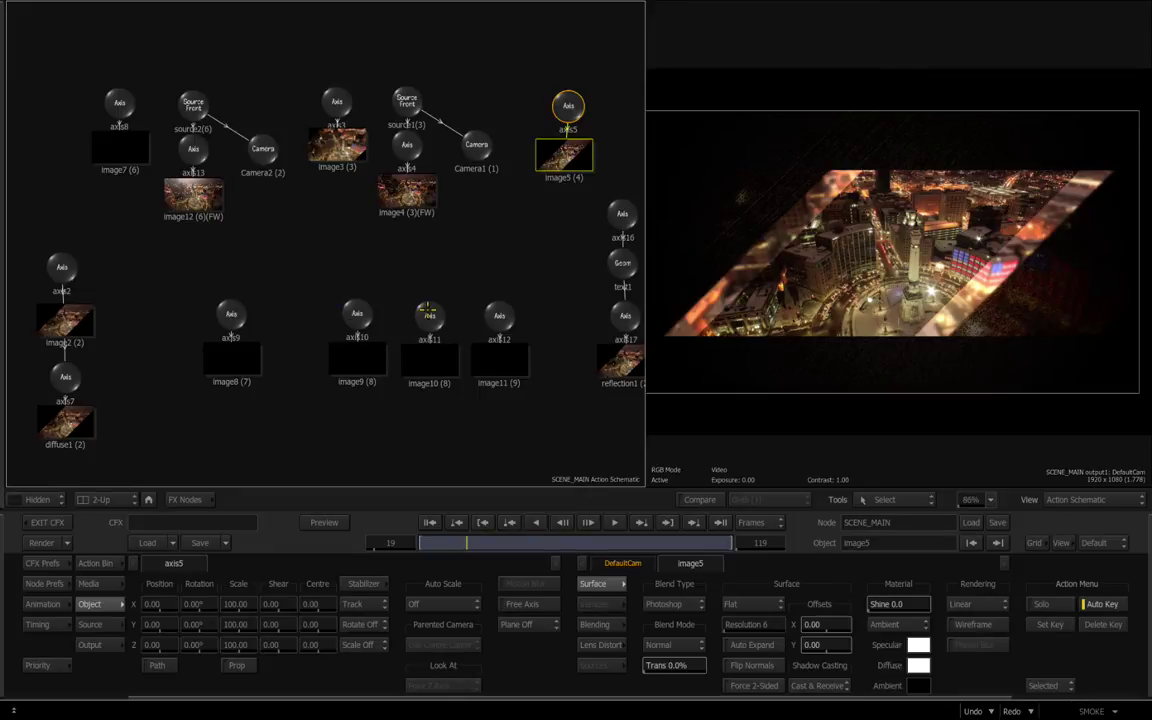
drag(460, 276, 423, 262)
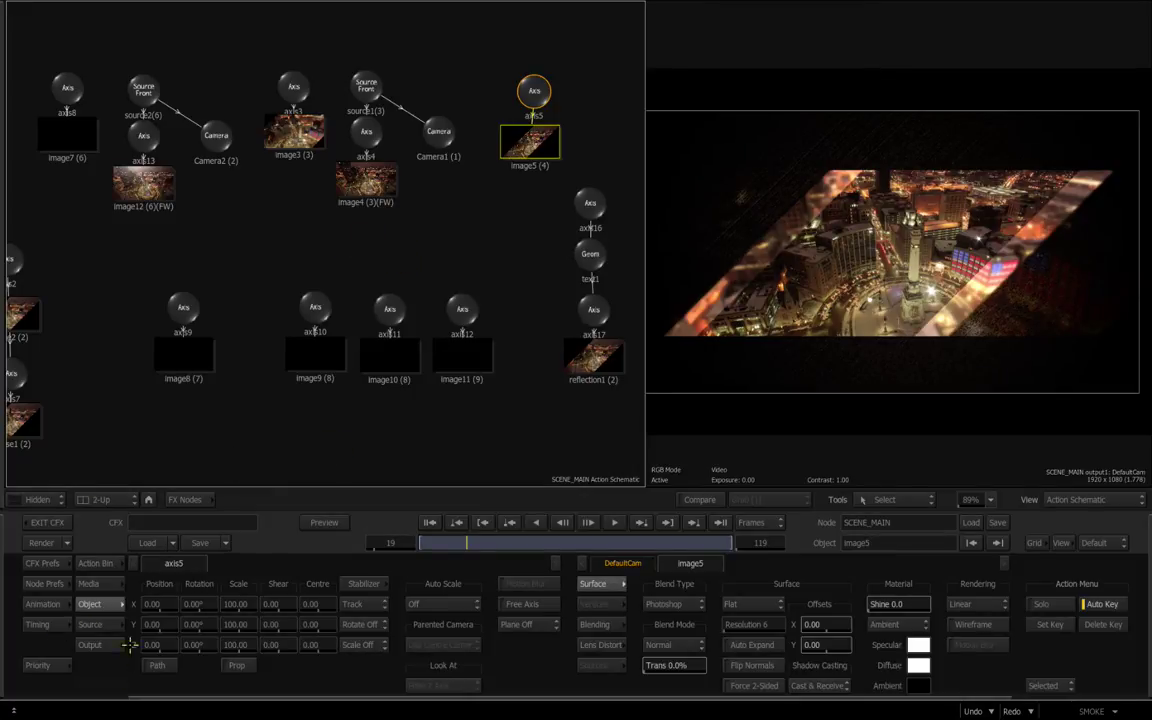
click(44, 665)
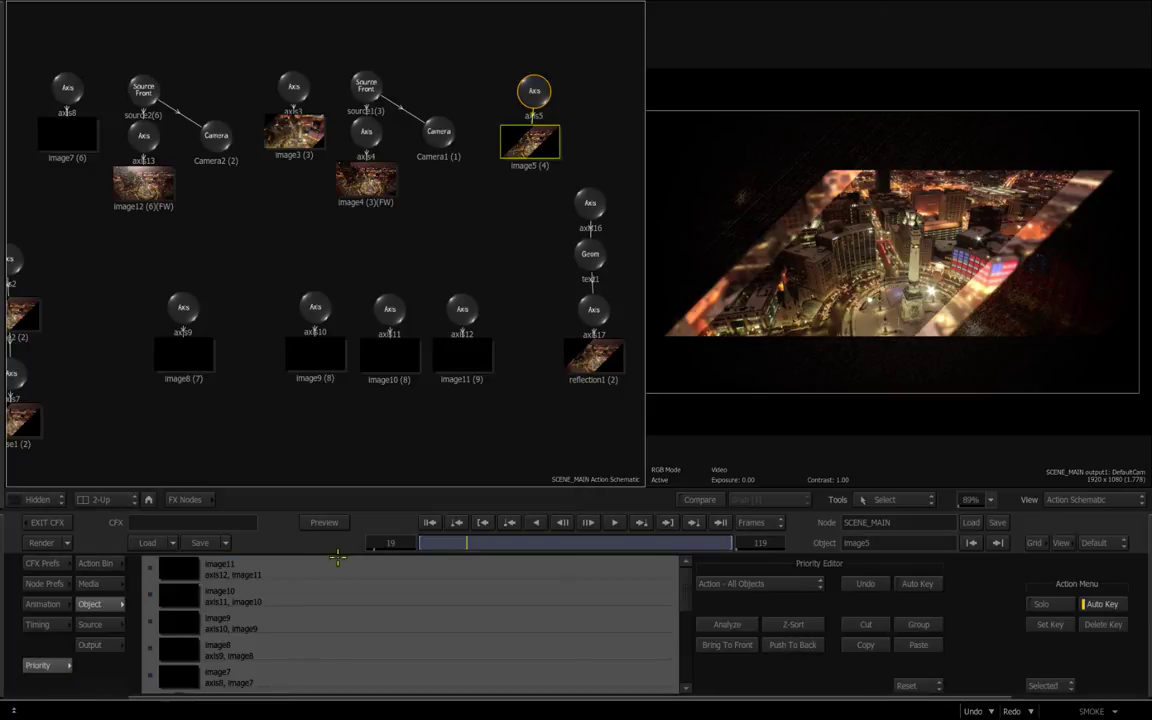
drag(682, 592, 670, 674)
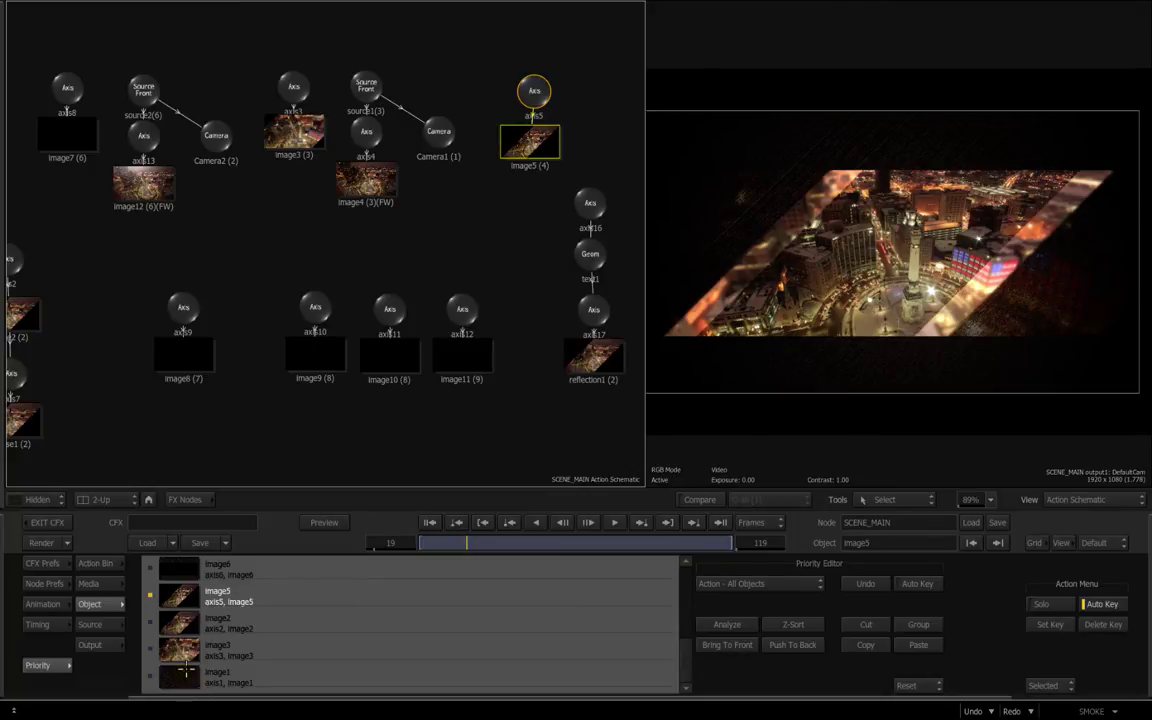
click(193, 680)
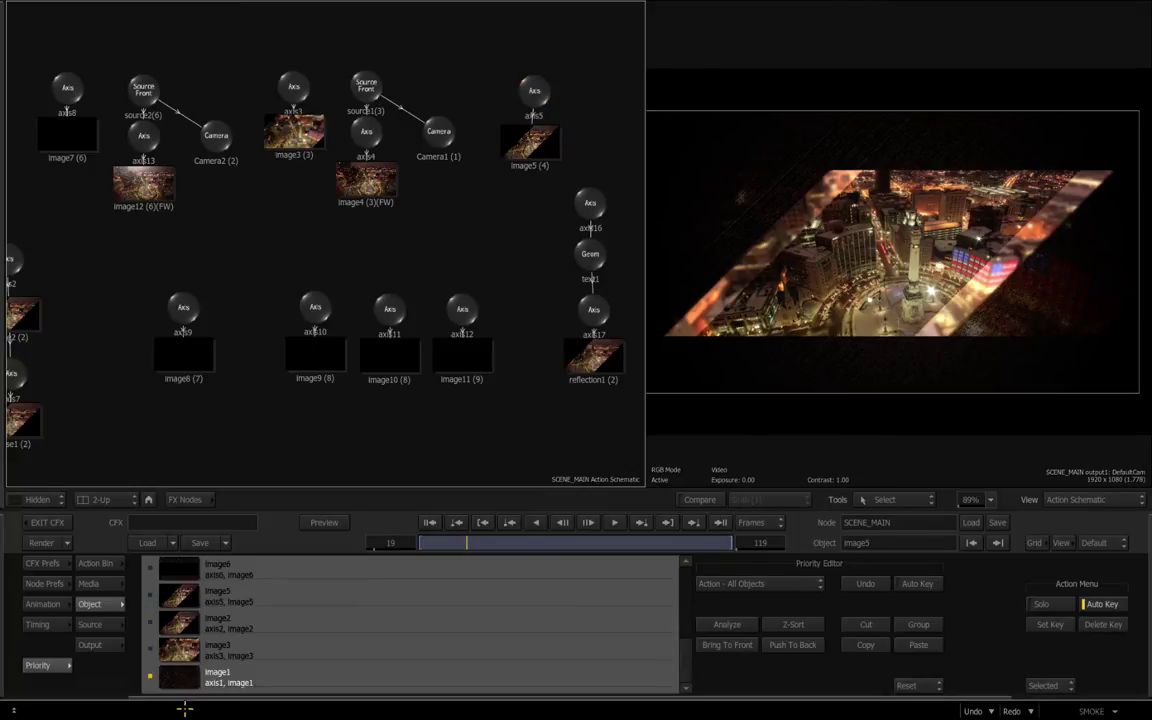
click(185, 650)
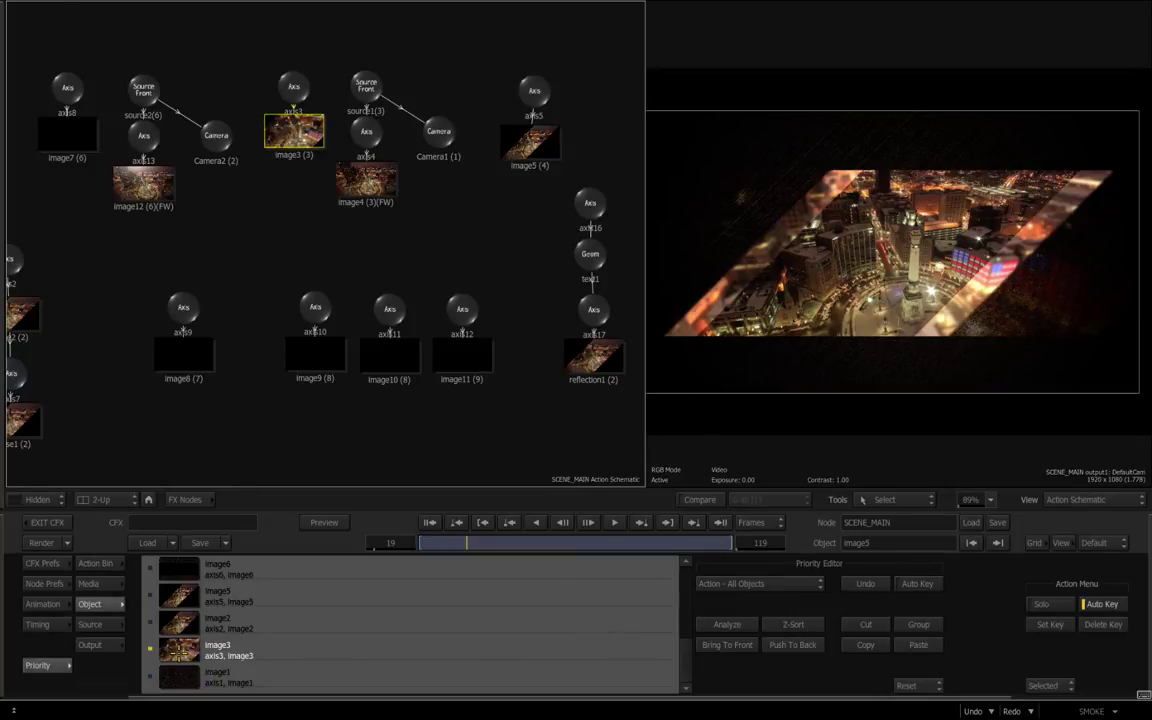
Step: Open image3's surface settings and toggle its visibility to check its contribution to the composite
double_click(182, 656)
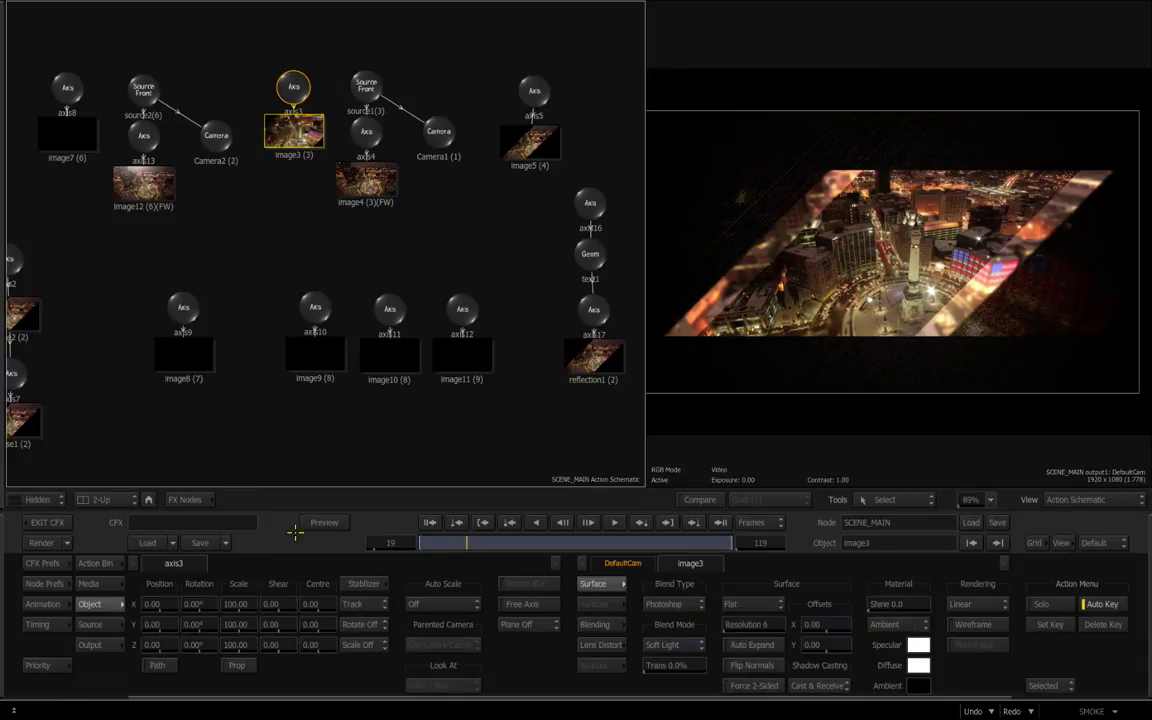
key(shift+h)
key(shift+h)
key(shift+h)
key(h)
Step: Return to the priority list and locate the image2 and image5 layers in the Action schematic
click(50, 664)
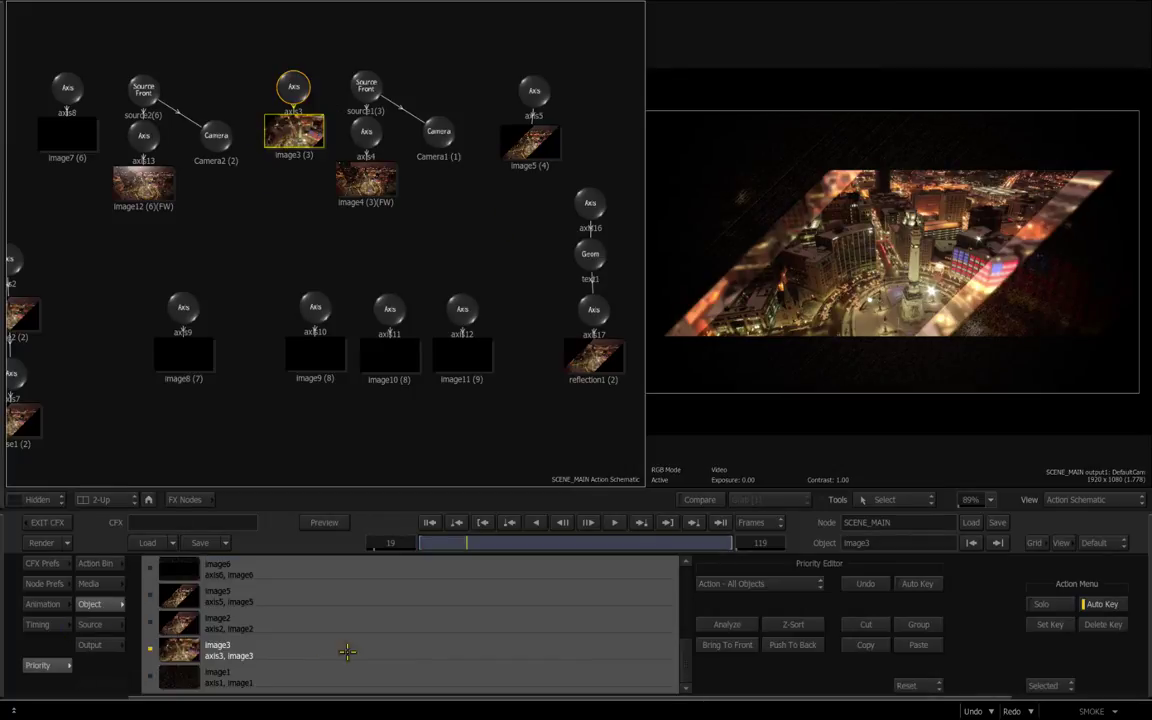
click(219, 626)
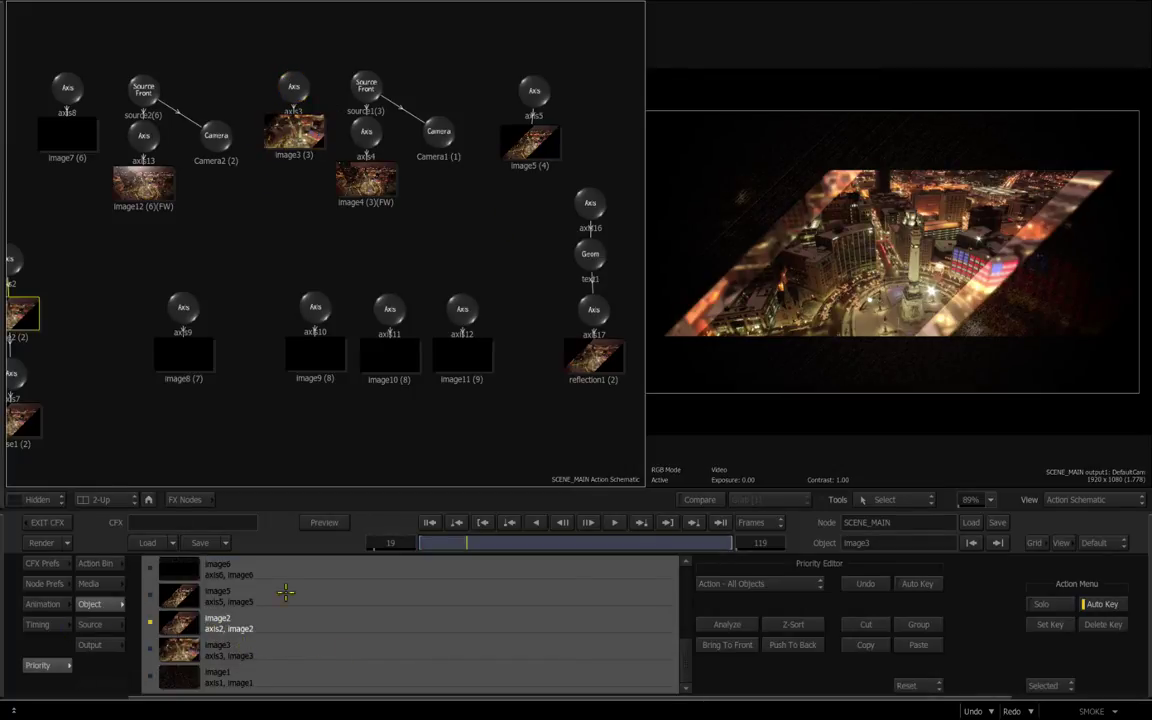
drag(270, 274, 161, 268)
scroll(170, 262, up, 2)
scroll(200, 280, up, 2)
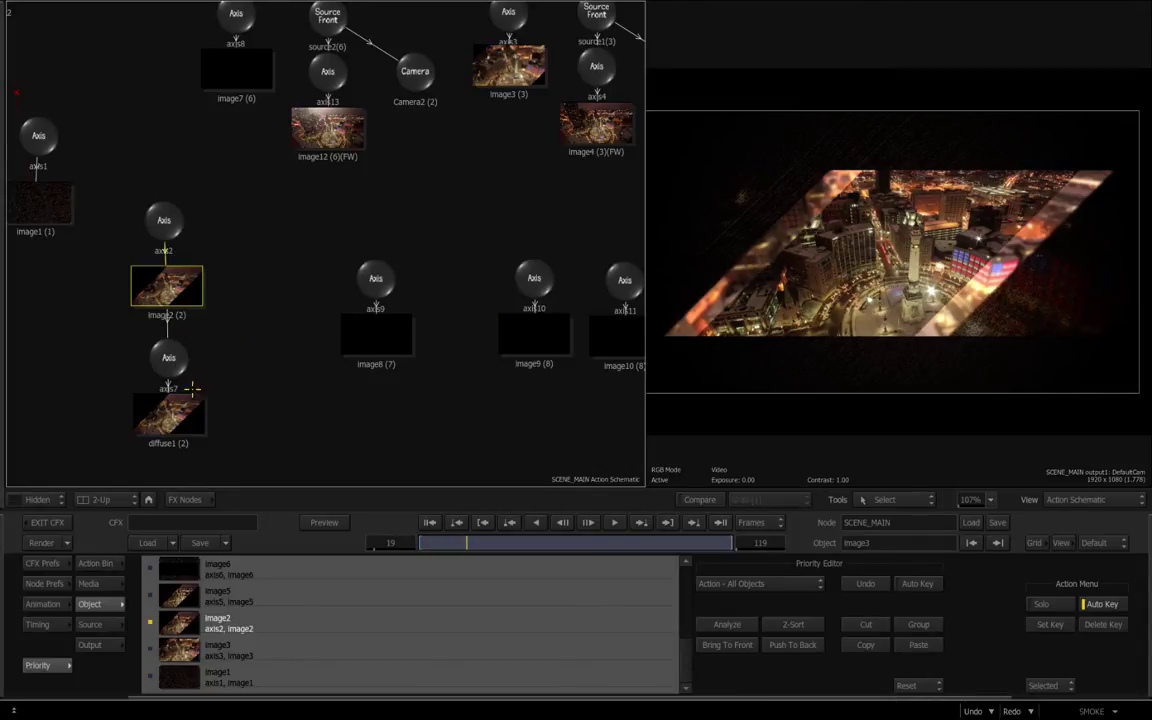
click(236, 591)
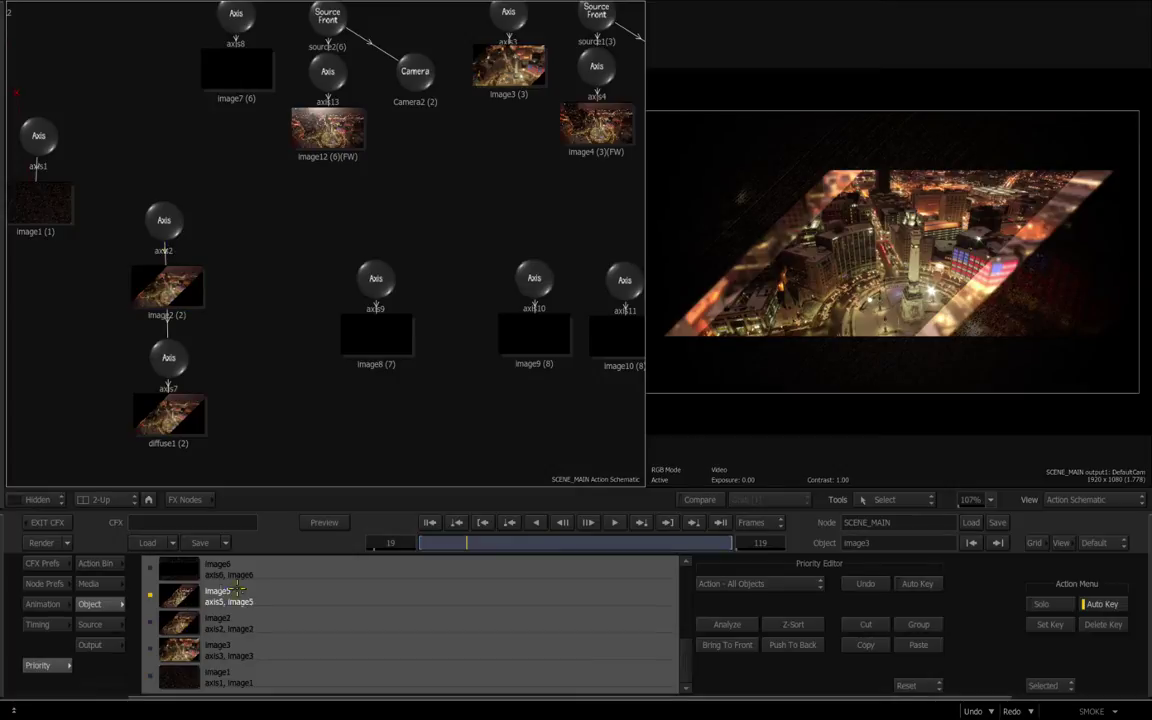
drag(440, 211, 321, 247)
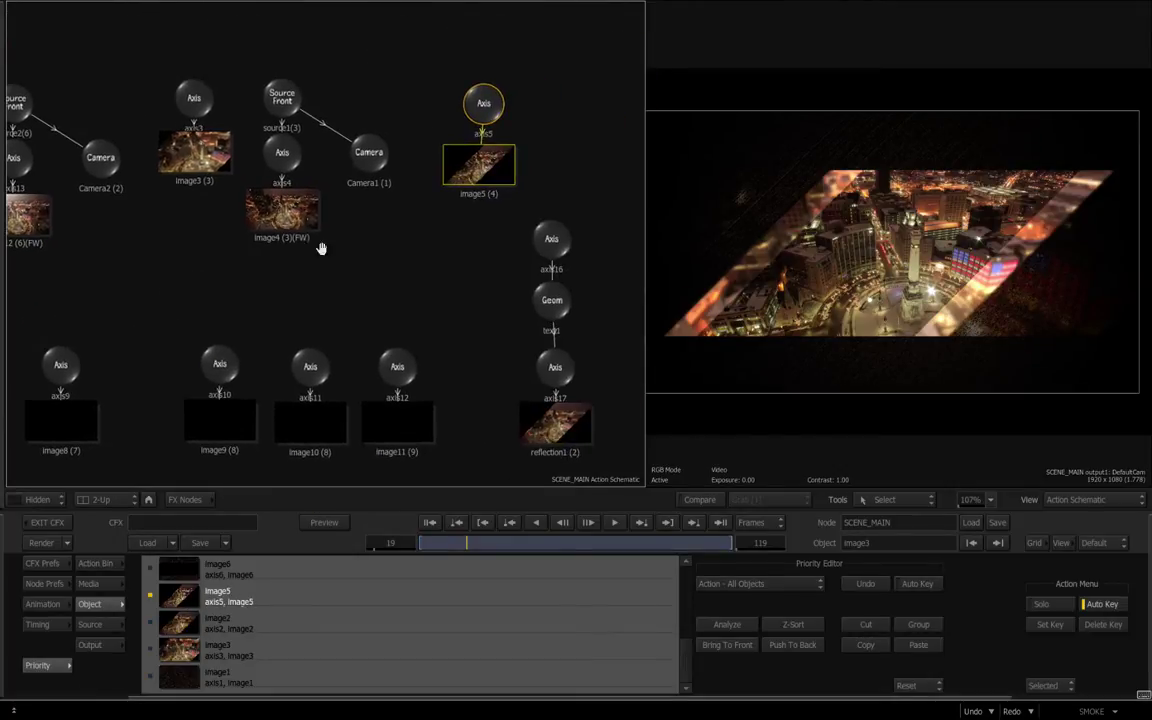
click(477, 163)
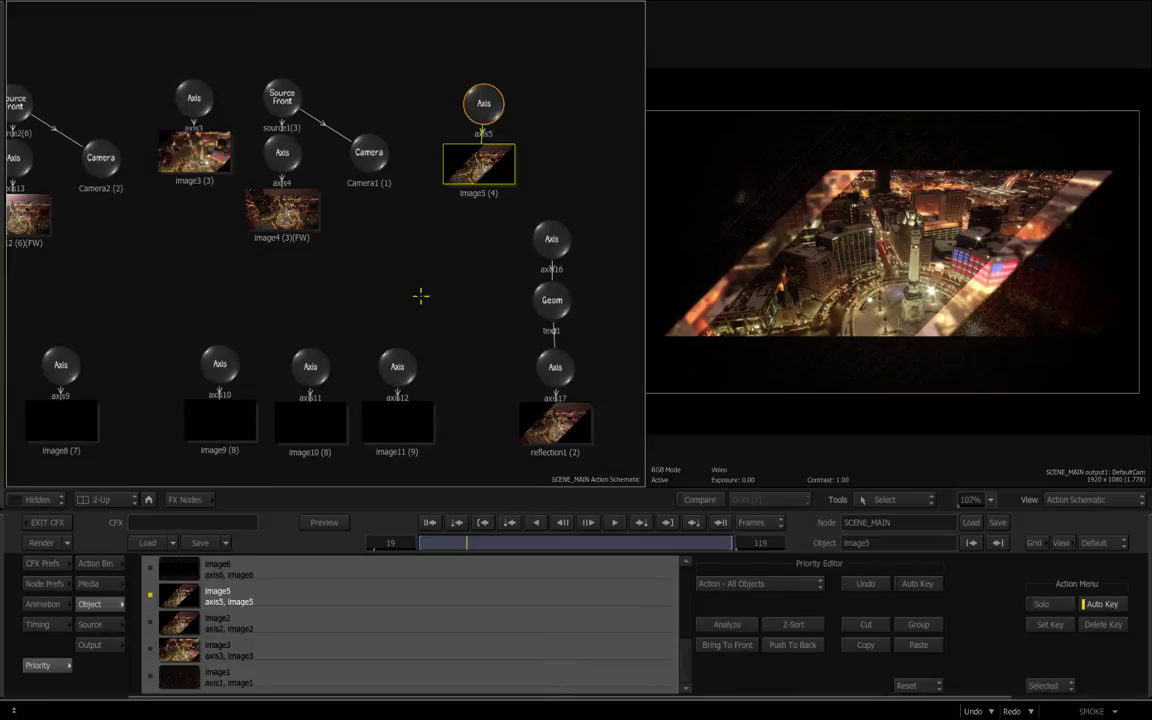
Step: Select image6 in the priority list, locate it in the schematic, and hide and unhide it to check its effect
click(179, 569)
drag(329, 303, 491, 276)
drag(249, 224, 440, 218)
drag(298, 270, 357, 278)
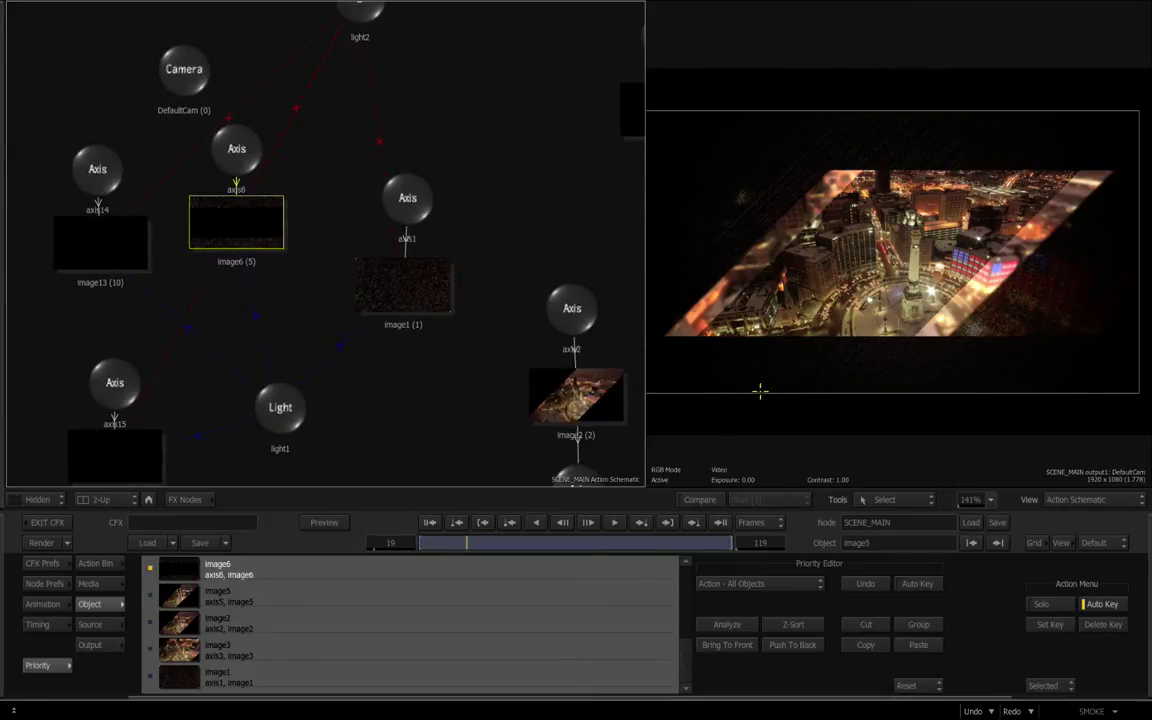
key(shift+h)
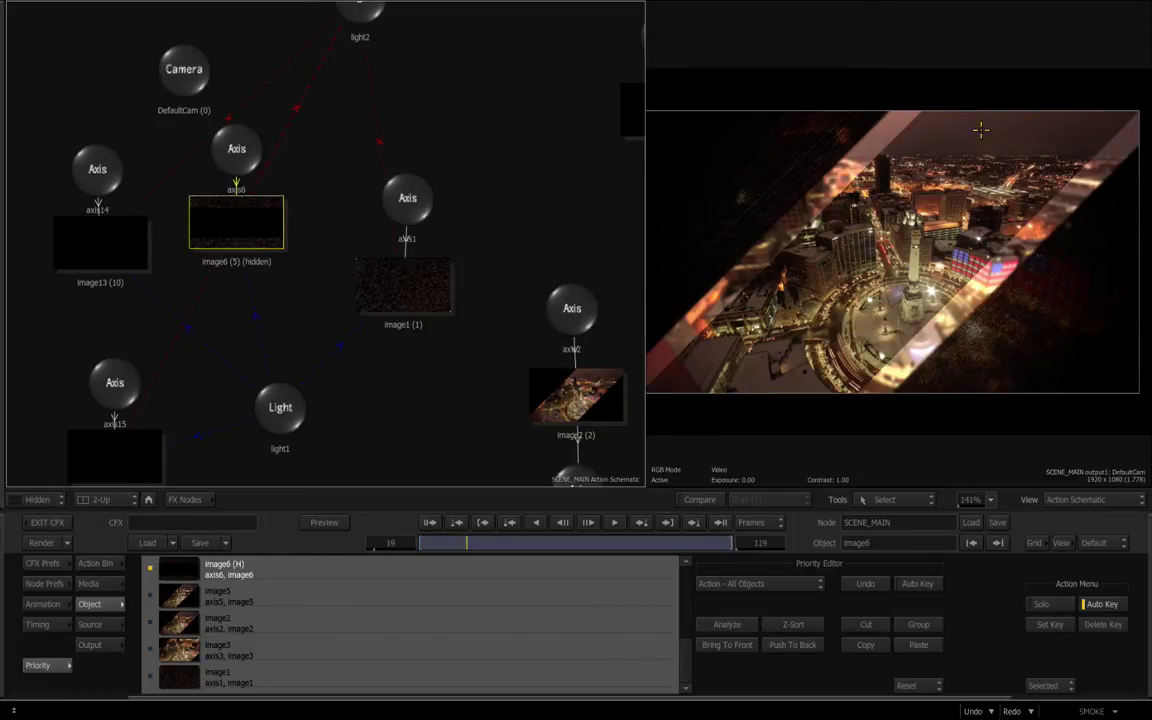
key(shift+h)
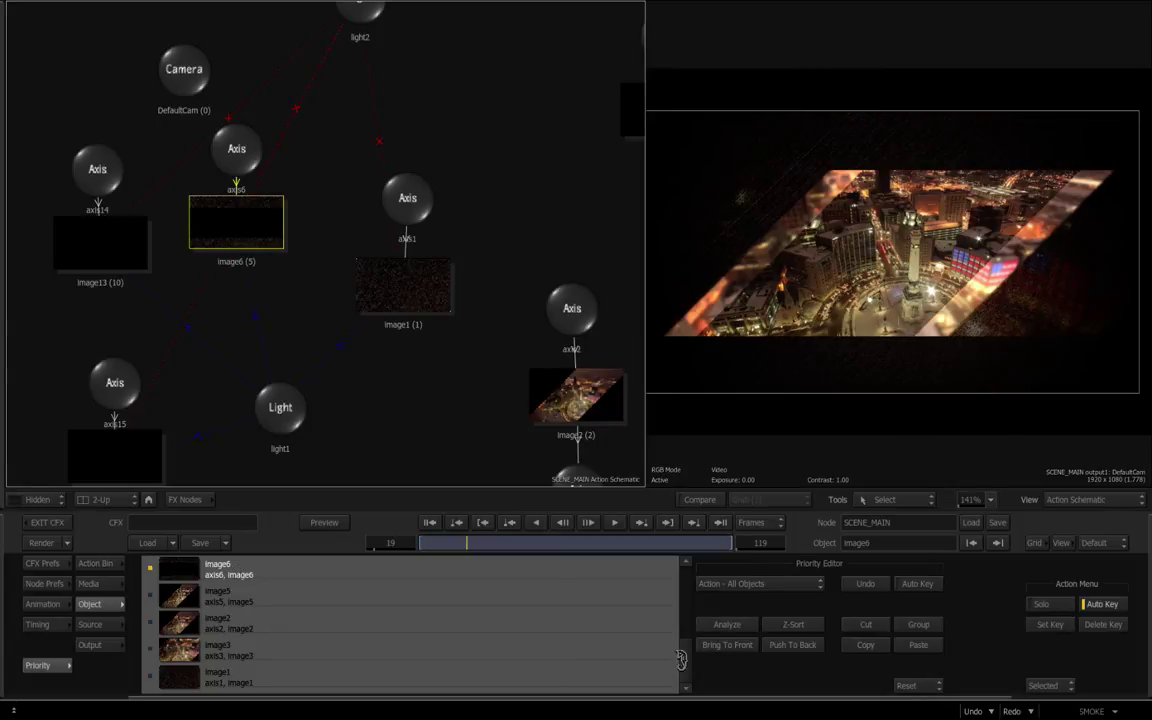
Step: Review the order of the layers stacked above image6 in the priority list
drag(683, 659, 687, 620)
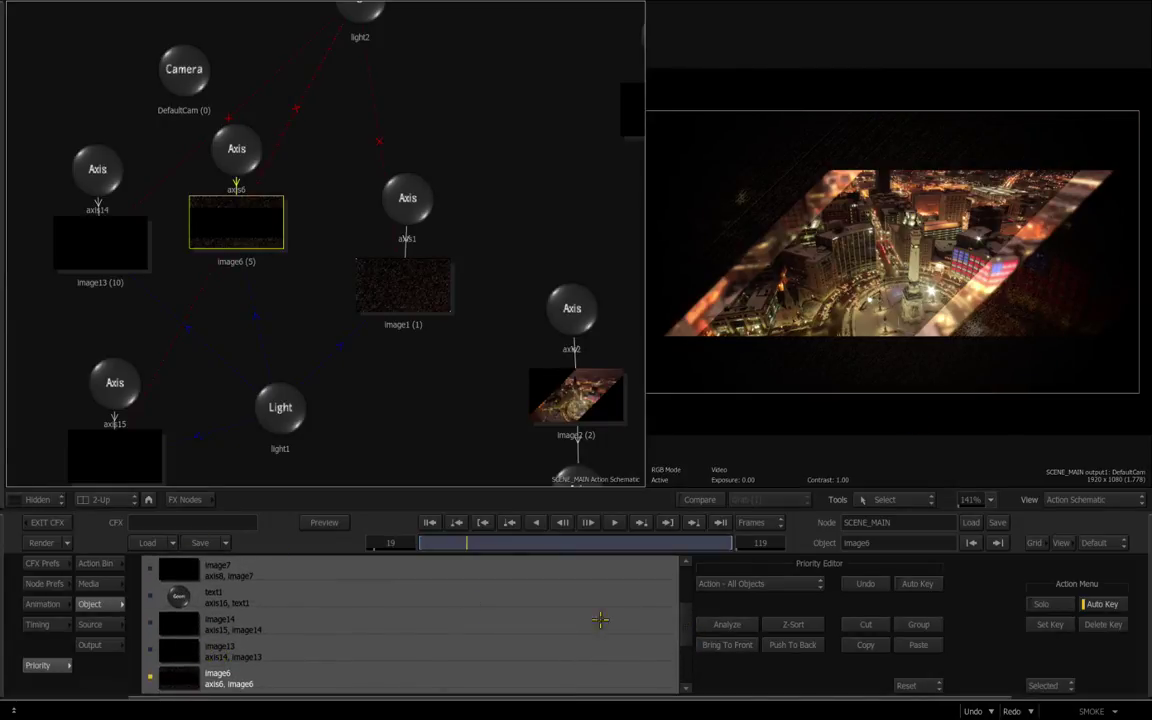
scroll(684, 620, up, 5)
scroll(681, 610, down, 5)
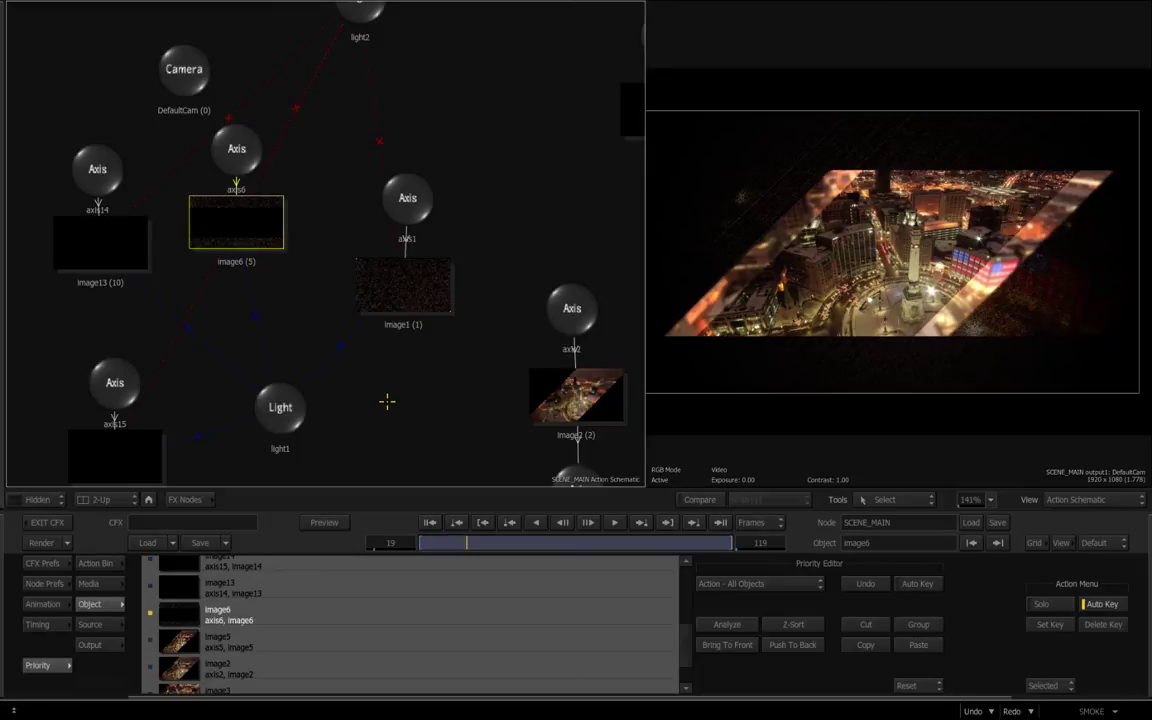
Step: Scrub the composite to frame 44 and examine image7 in the schematic and its place in the priority list
ctrl+drag(463, 391, 330, 381)
drag(485, 287, 301, 301)
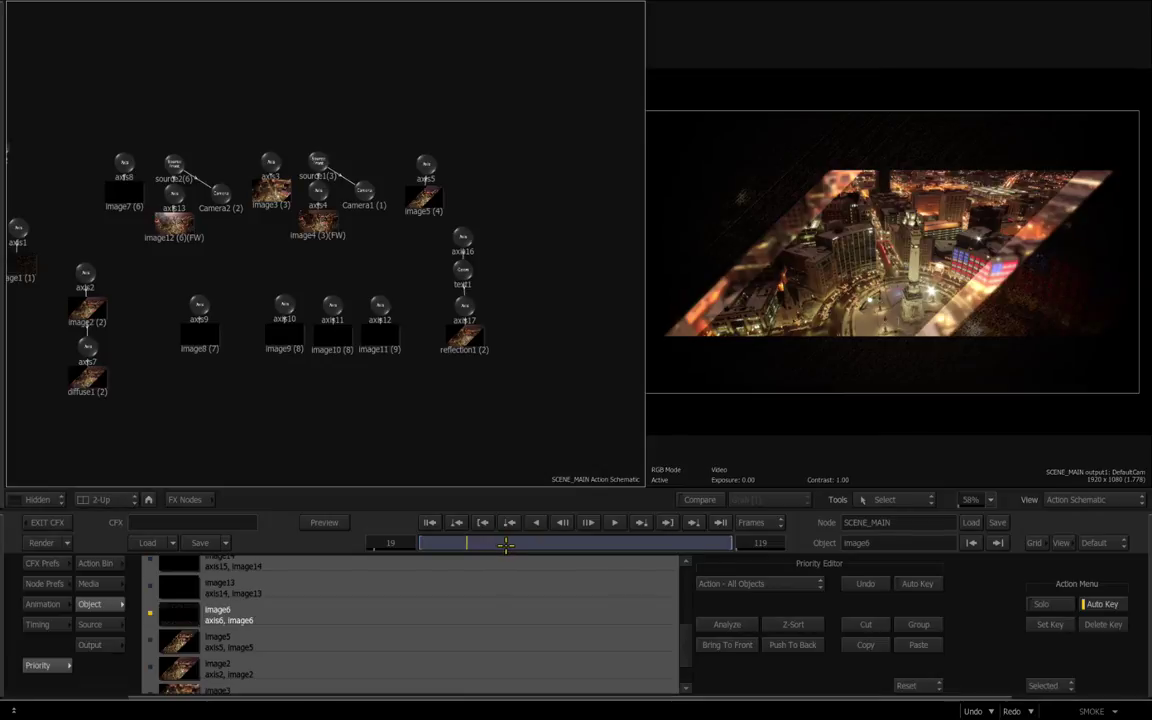
drag(509, 543, 534, 545)
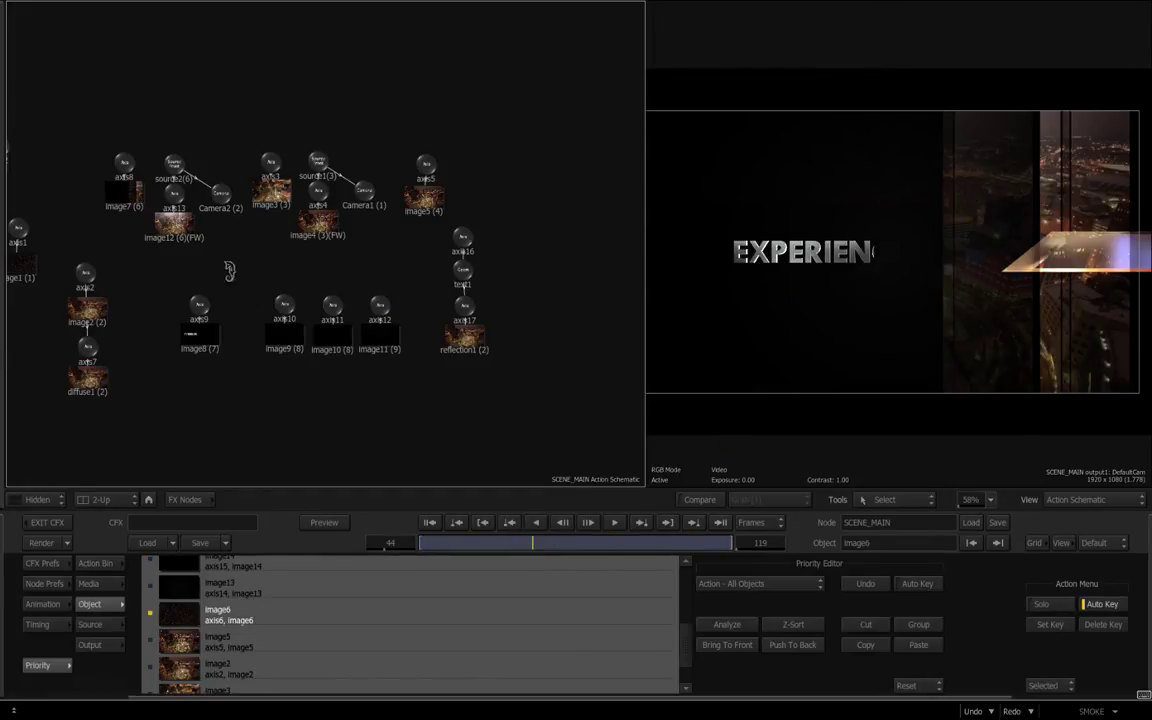
drag(206, 245, 385, 285)
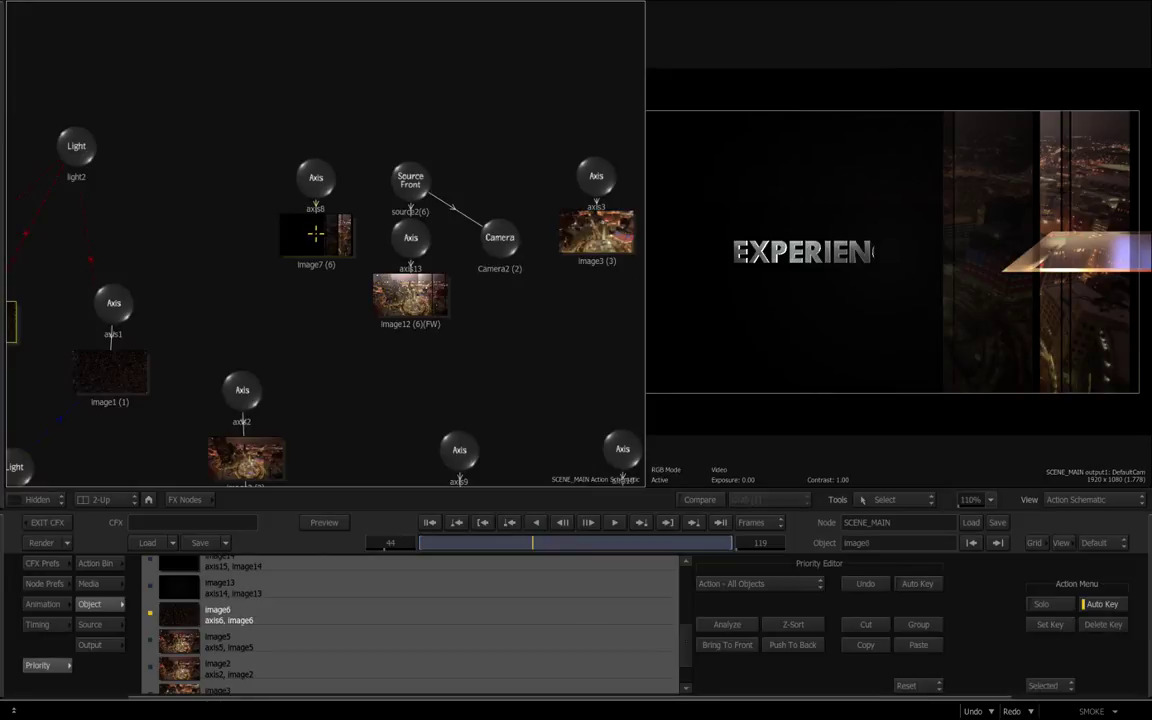
click(309, 233)
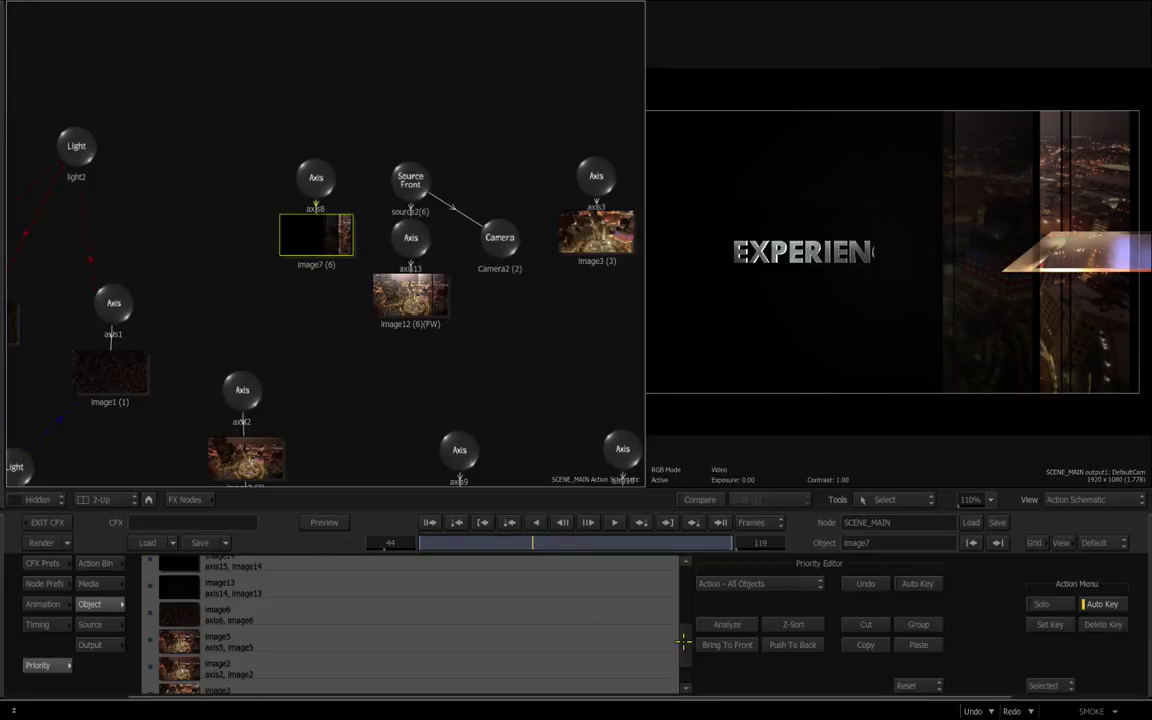
scroll(420, 590, up, 3)
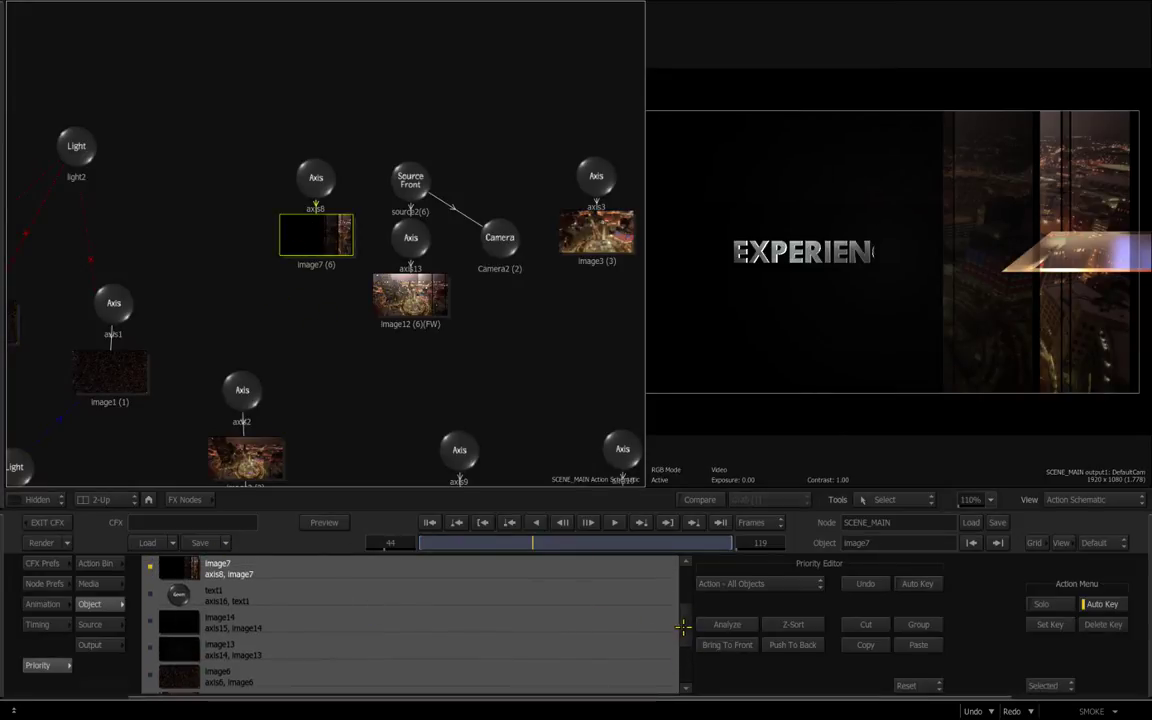
scroll(681, 620, up, 3)
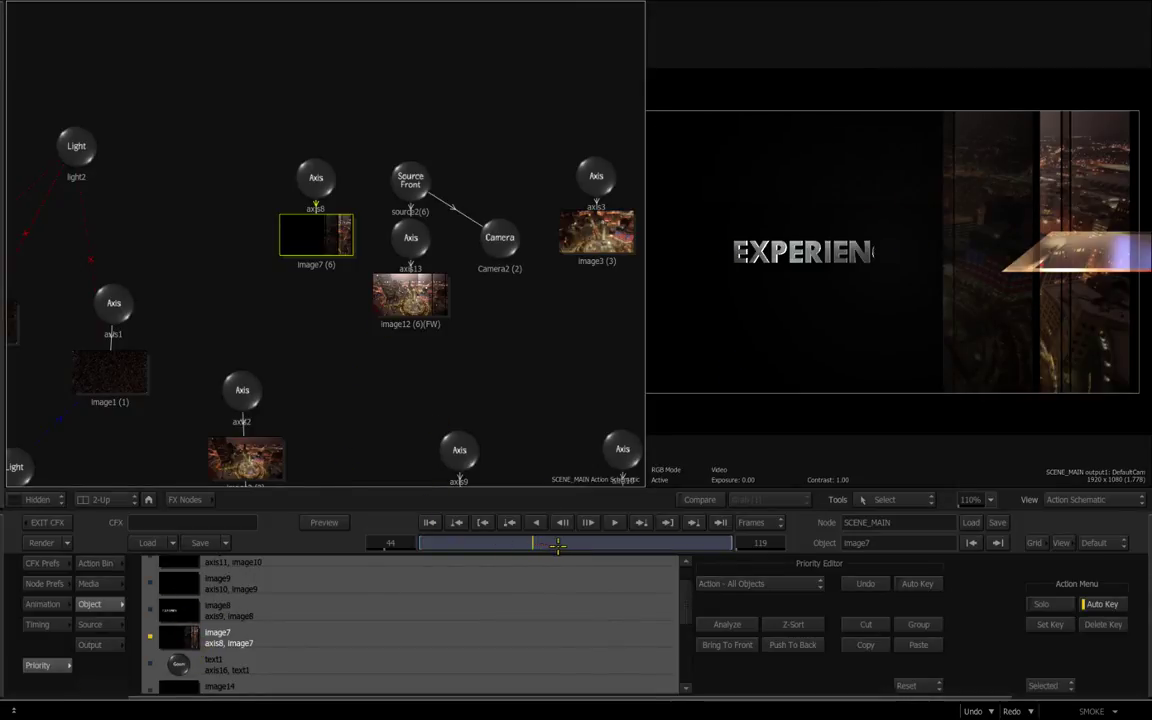
Step: Scrub the composite to frame 65, examine the text1 geometry's axis and 3D text settings, and compare the title at frame 49
drag(576, 547, 590, 548)
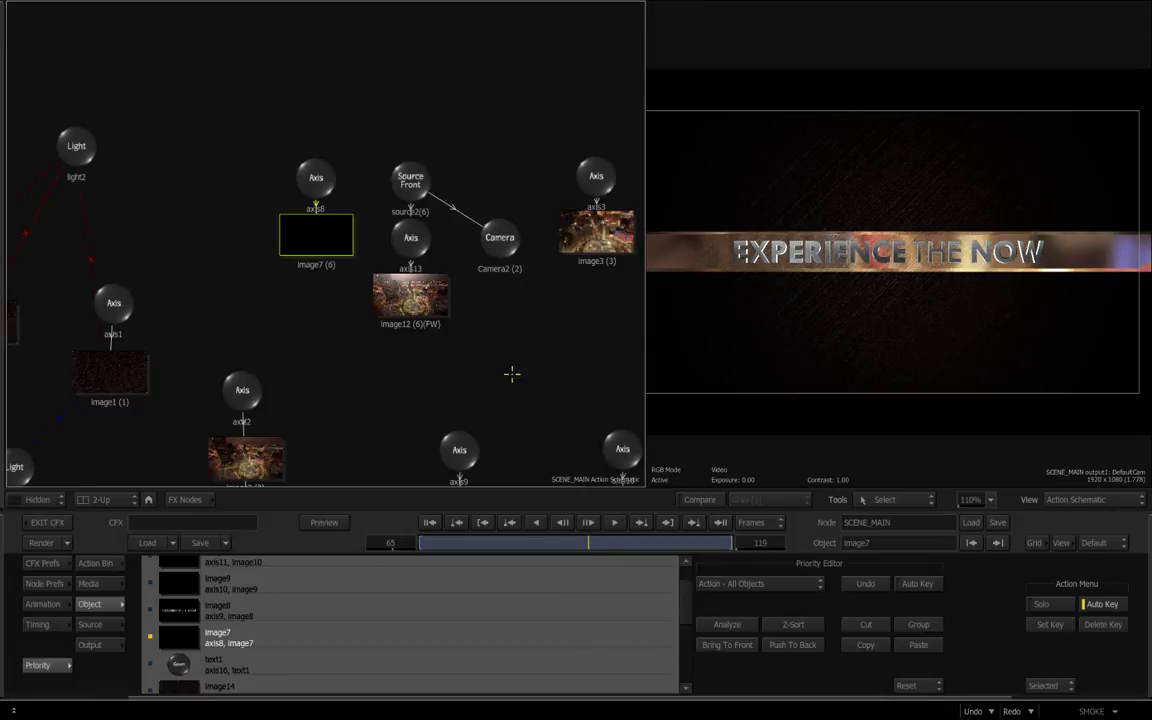
drag(550, 337, 388, 297)
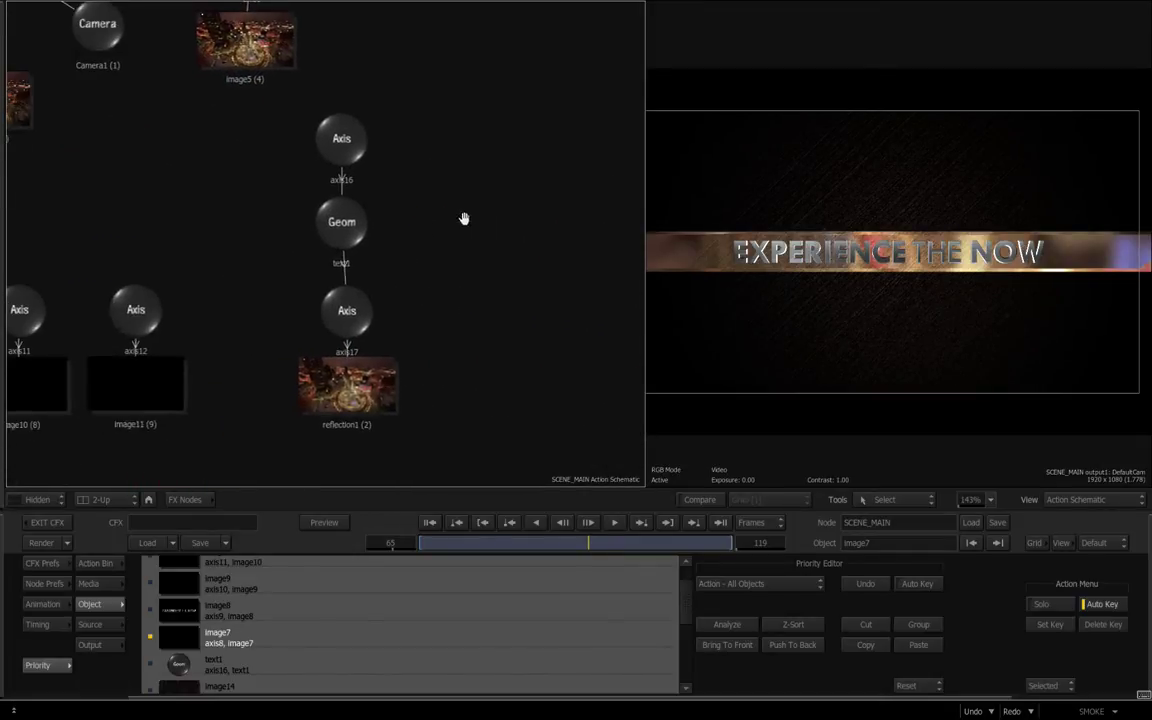
click(343, 252)
double_click(346, 228)
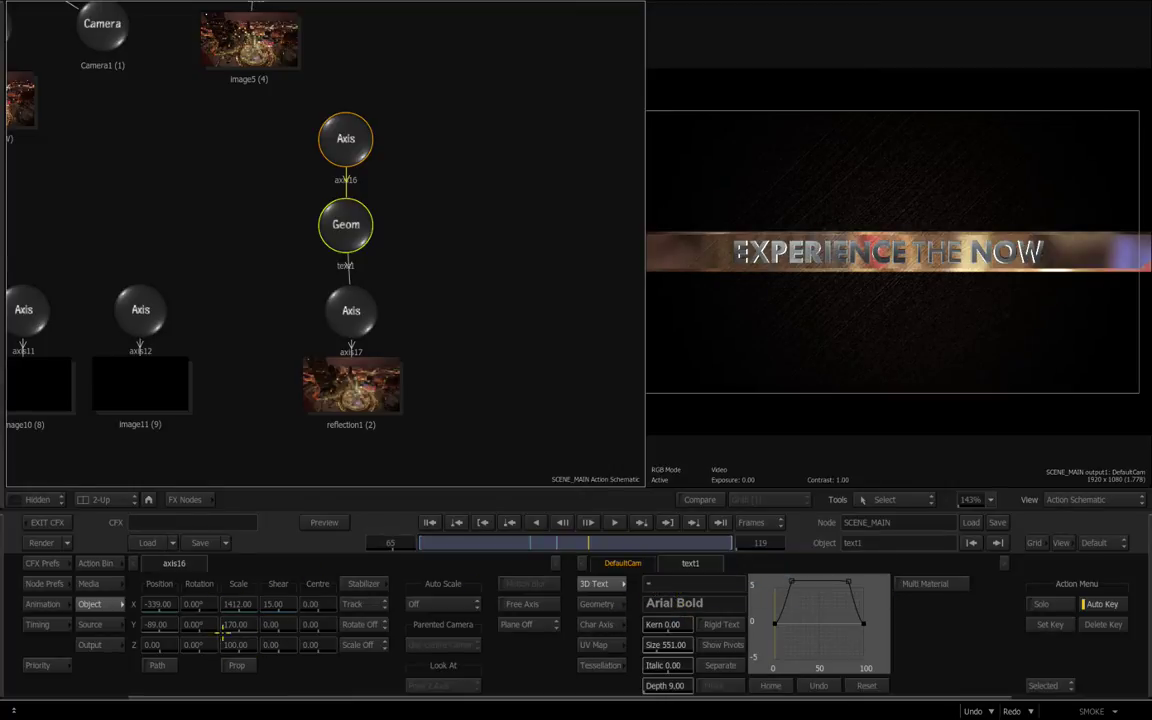
click(547, 543)
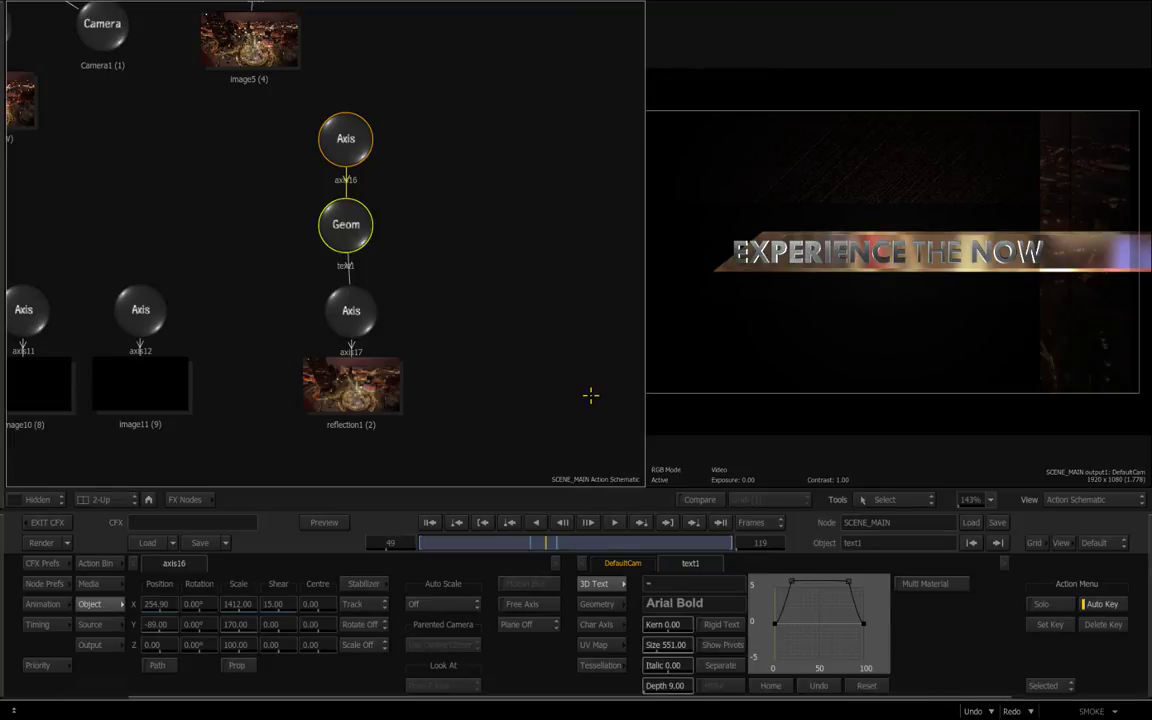
drag(531, 355, 545, 252)
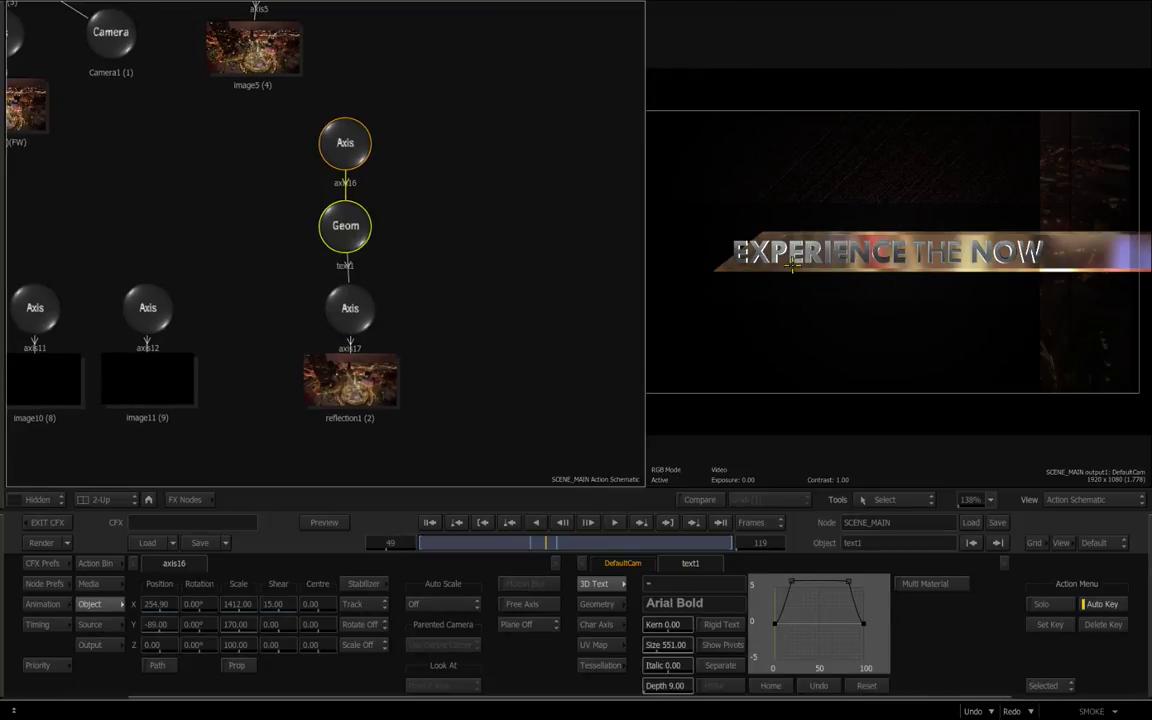
Step: Select the reflection1 map attached to the text geometry and inspect its Reflection controls
click(320, 342)
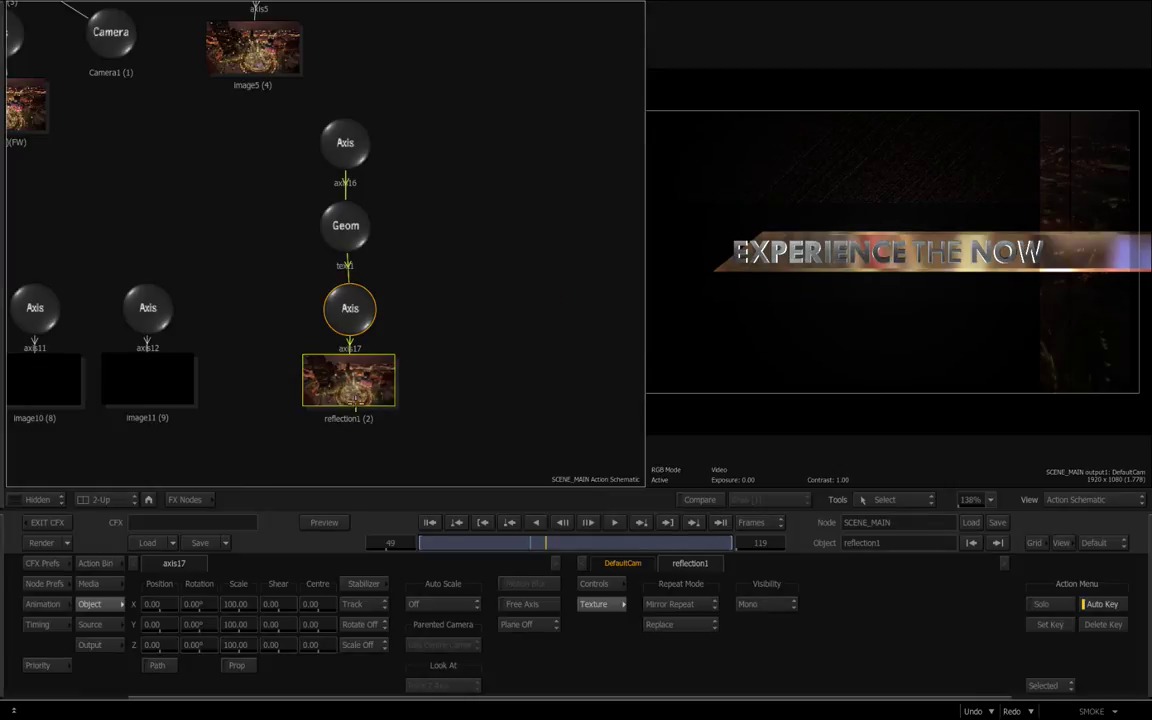
click(597, 585)
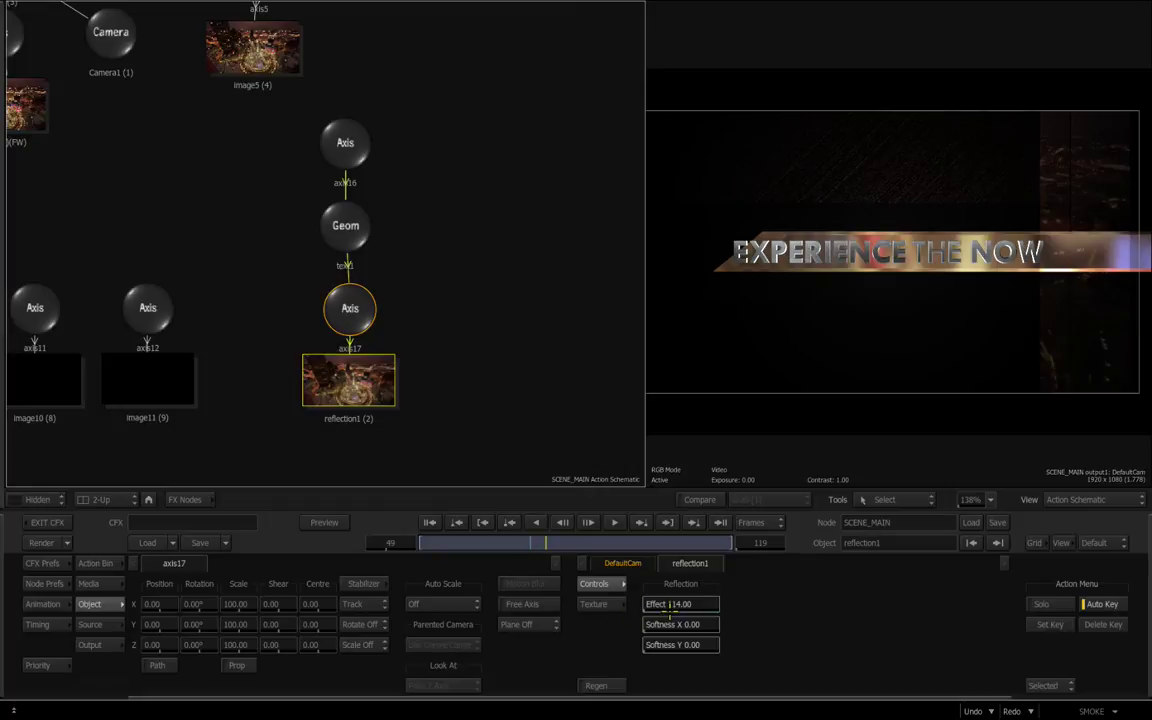
mouse_move(673, 605)
mouse_down()
mouse_move(723, 606)
mouse_move(681, 605)
mouse_up()
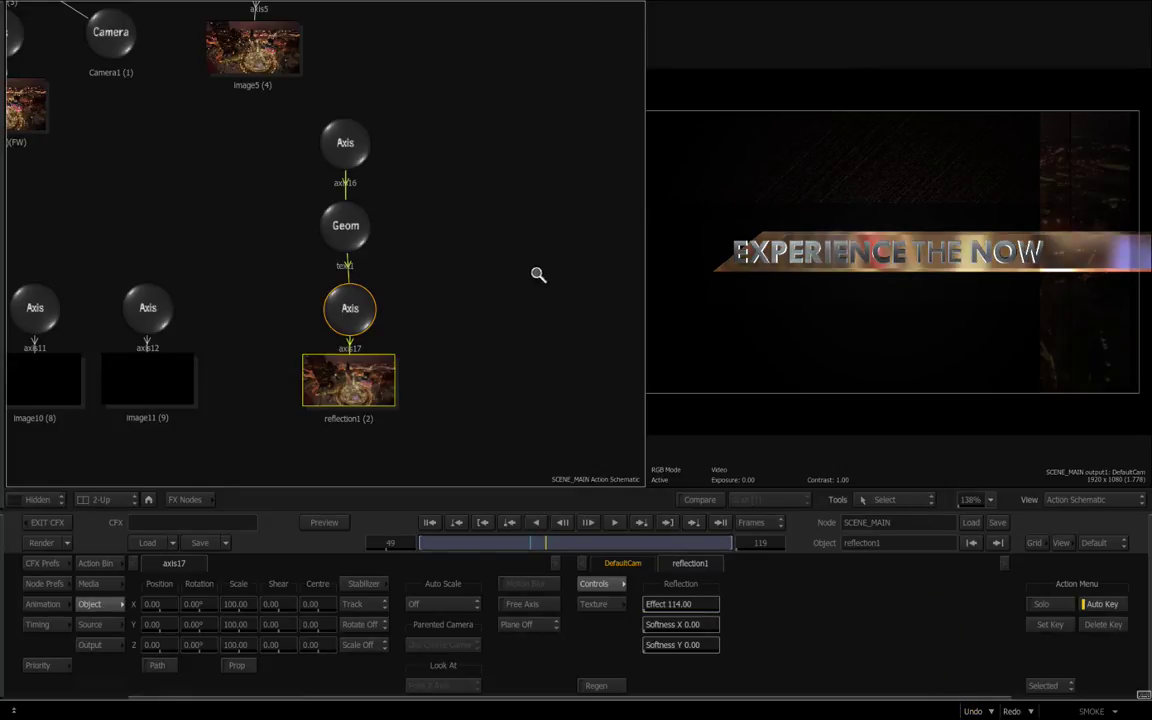
Step: Review the whole SCENE_MAIN Action schematic, return to the ConnectFX schematic, and select the LENS_FLARE Action
drag(538, 275, 448, 262)
drag(143, 216, 478, 247)
mouse_move(301, 262)
mouse_down()
mouse_move(431, 247)
mouse_move(382, 219)
mouse_up()
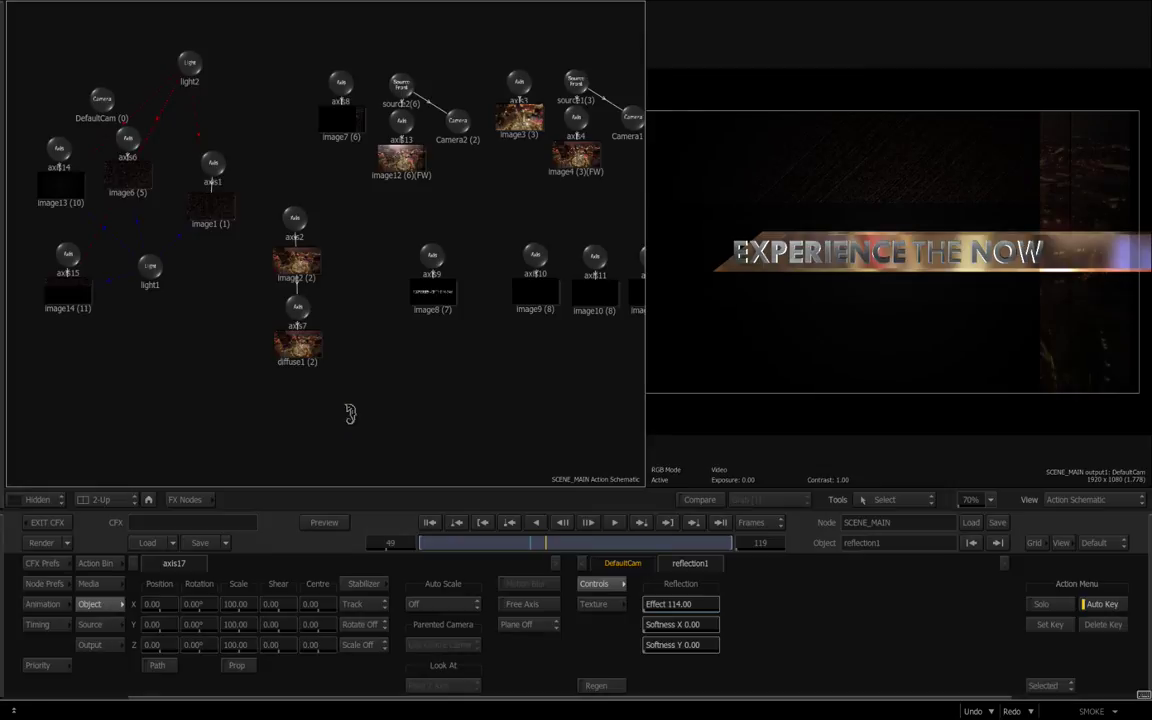
key(Escape)
drag(434, 248, 530, 286)
drag(509, 259, 370, 325)
click(543, 364)
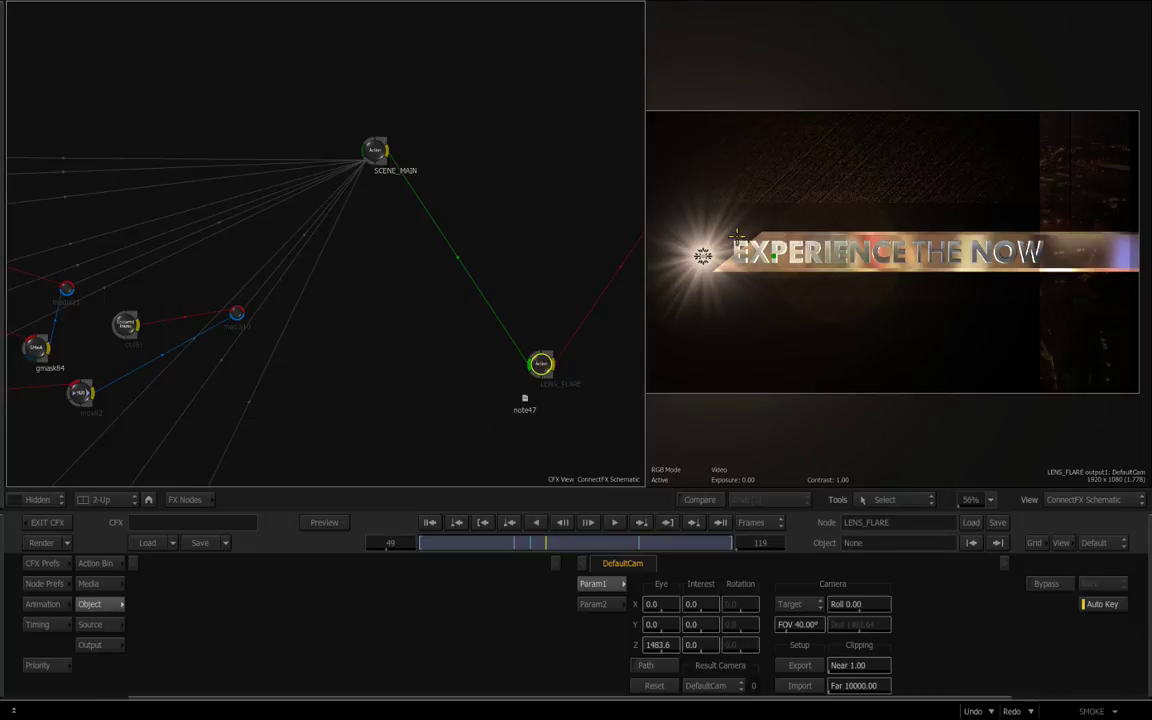
Step: Examine the light, lens flare, border and texture nodes inside the LENS_FLARE Action, and return to the ConnectFX schematic
drag(427, 401, 181, 152)
drag(360, 370, 244, 346)
click(428, 337)
double_click(428, 338)
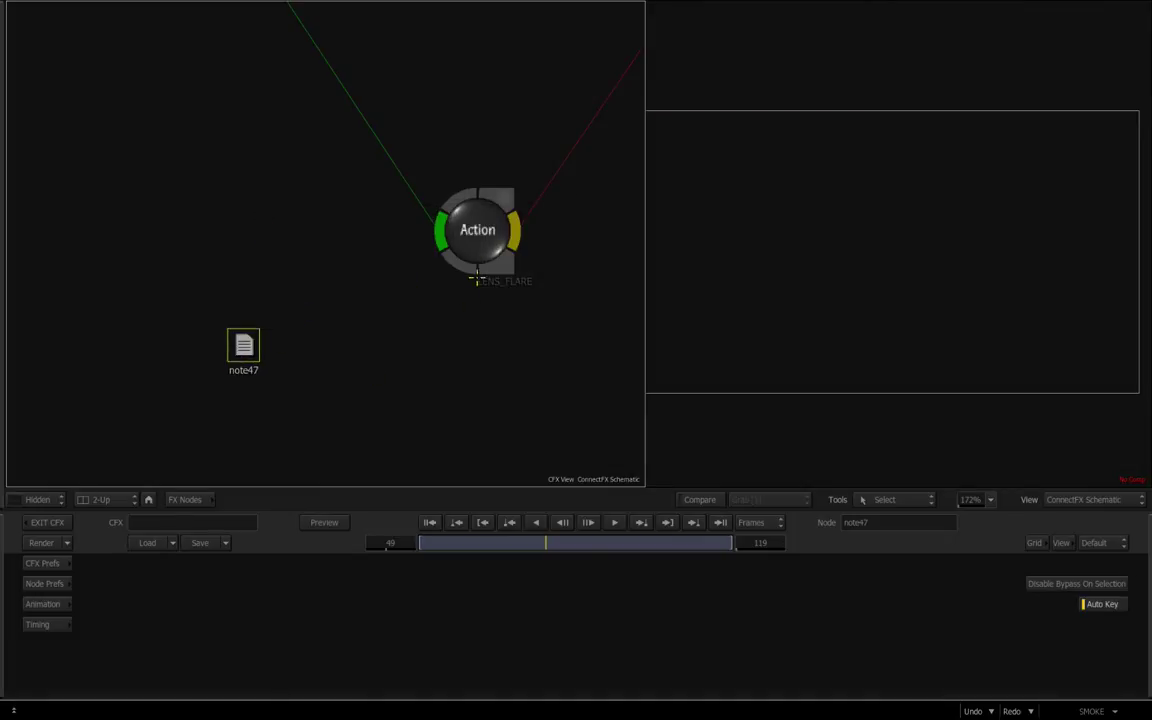
click(438, 218)
key(Escape)
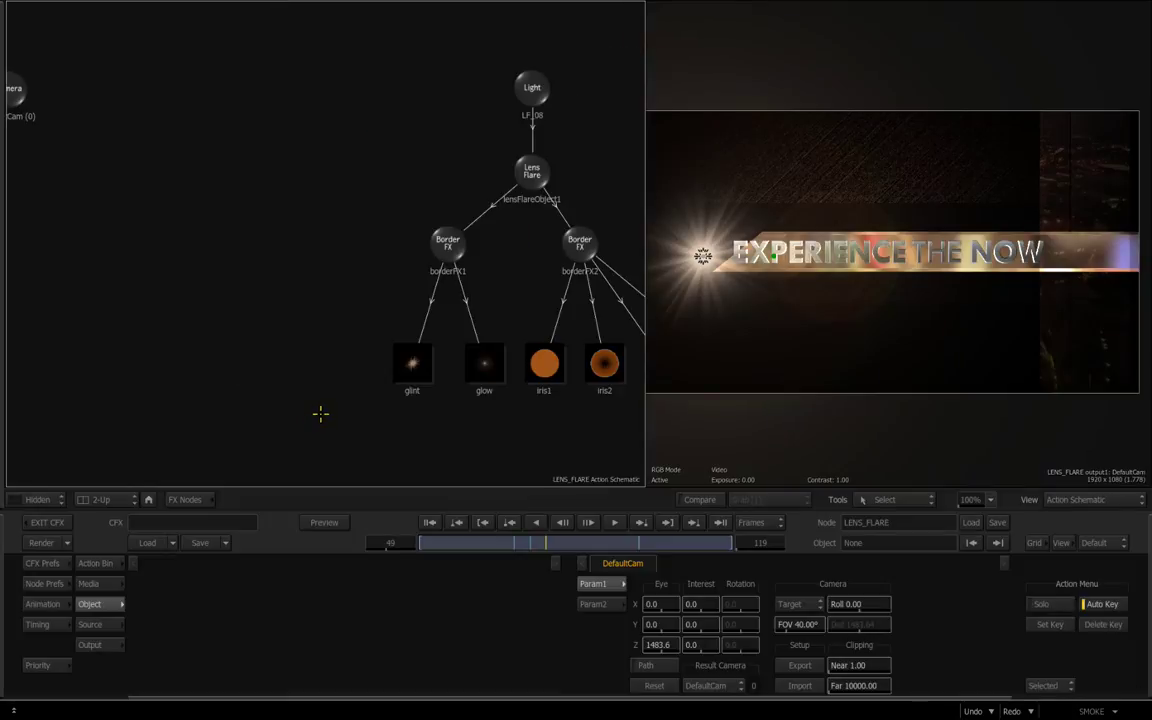
drag(331, 287, 122, 320)
drag(430, 211, 420, 248)
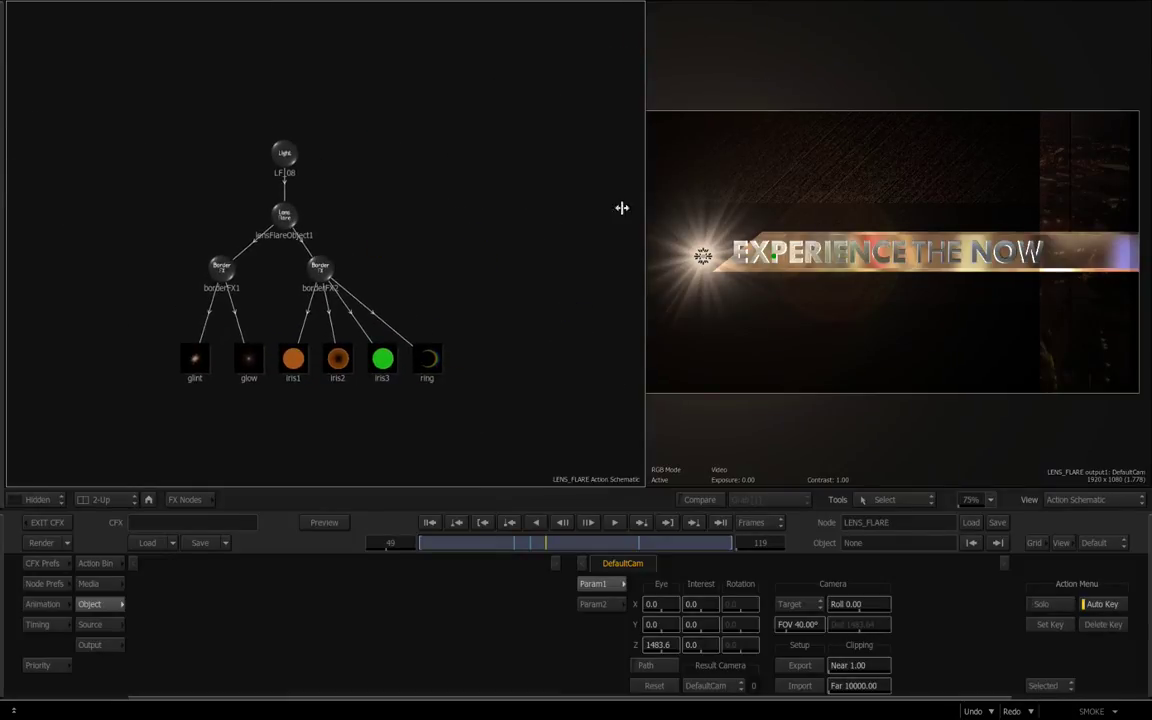
key(Escape)
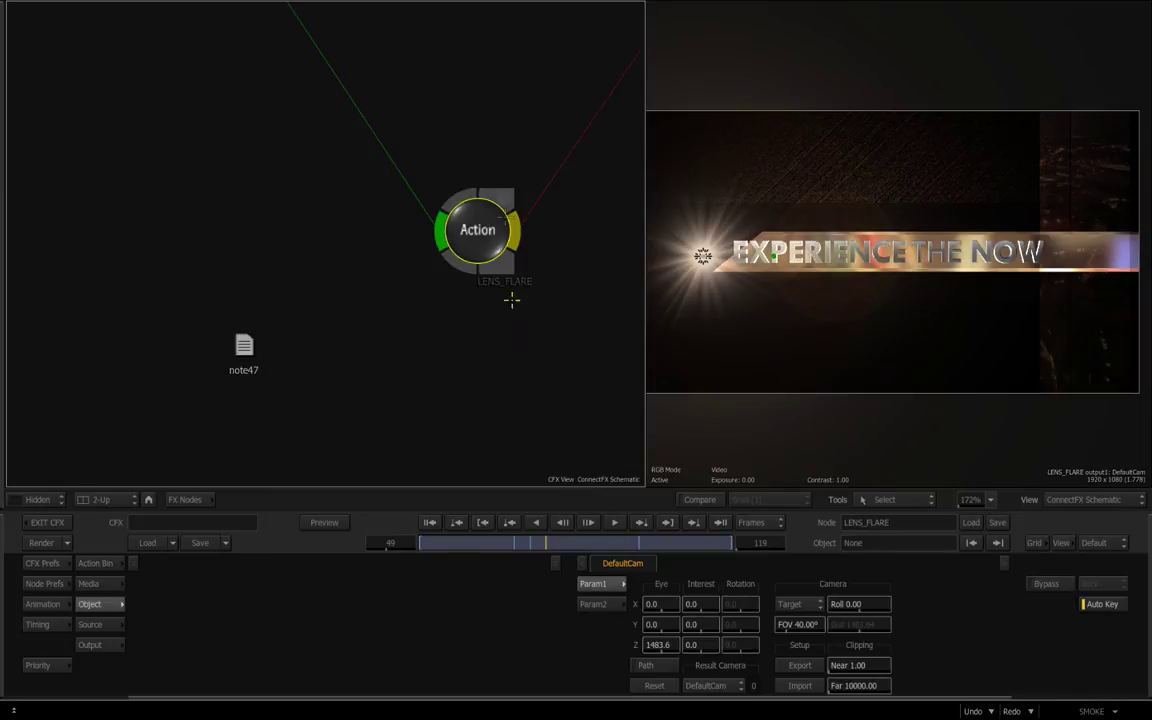
Step: Reopen the SCENE_MAIN Action schematic and examine light1 and the image layers its lights affect
drag(471, 347, 292, 325)
drag(198, 239, 343, 351)
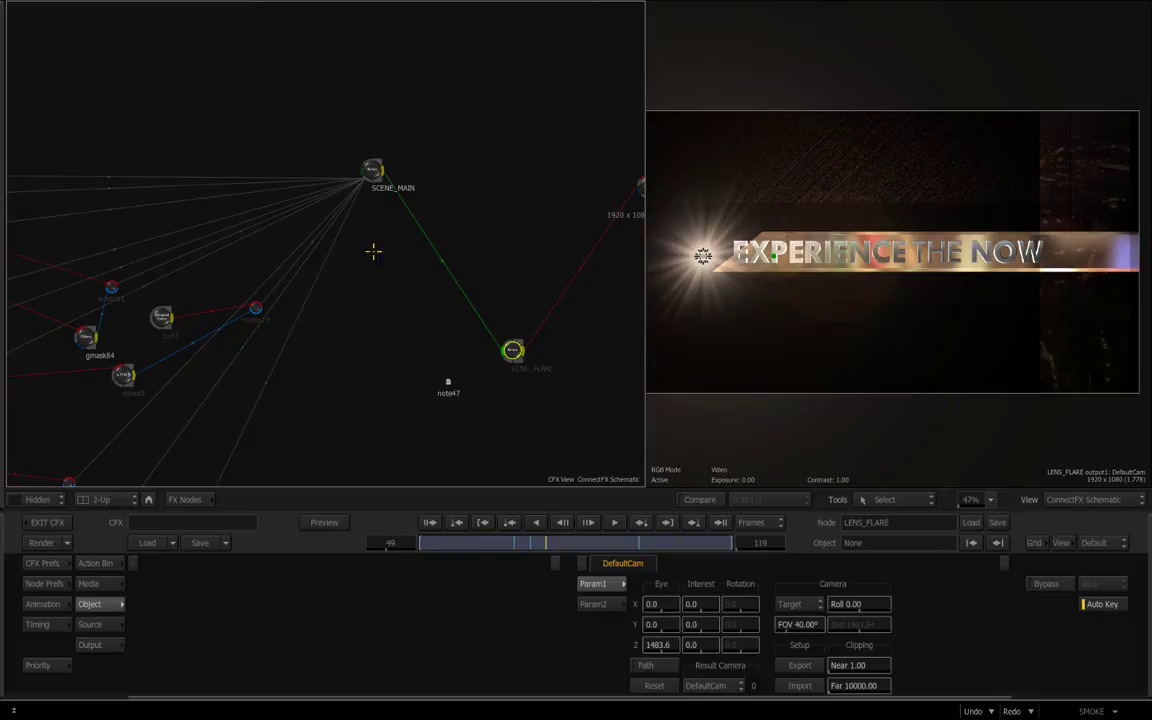
click(372, 170)
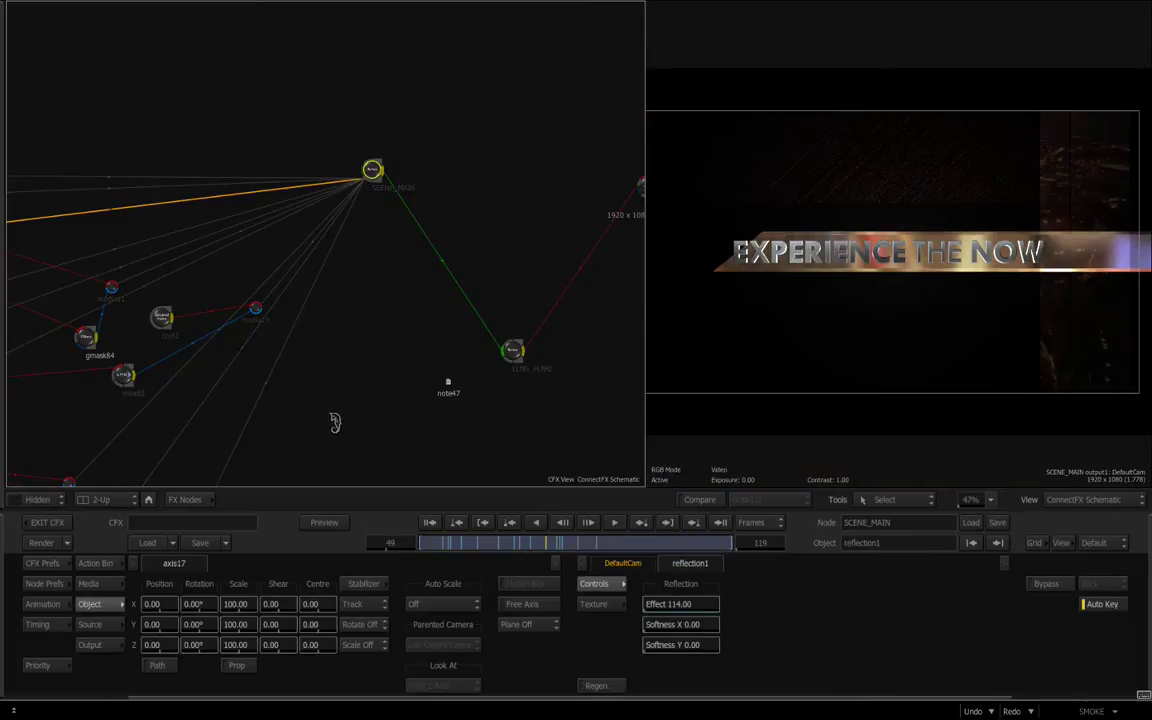
key(shift+grave)
drag(183, 365, 392, 273)
click(352, 310)
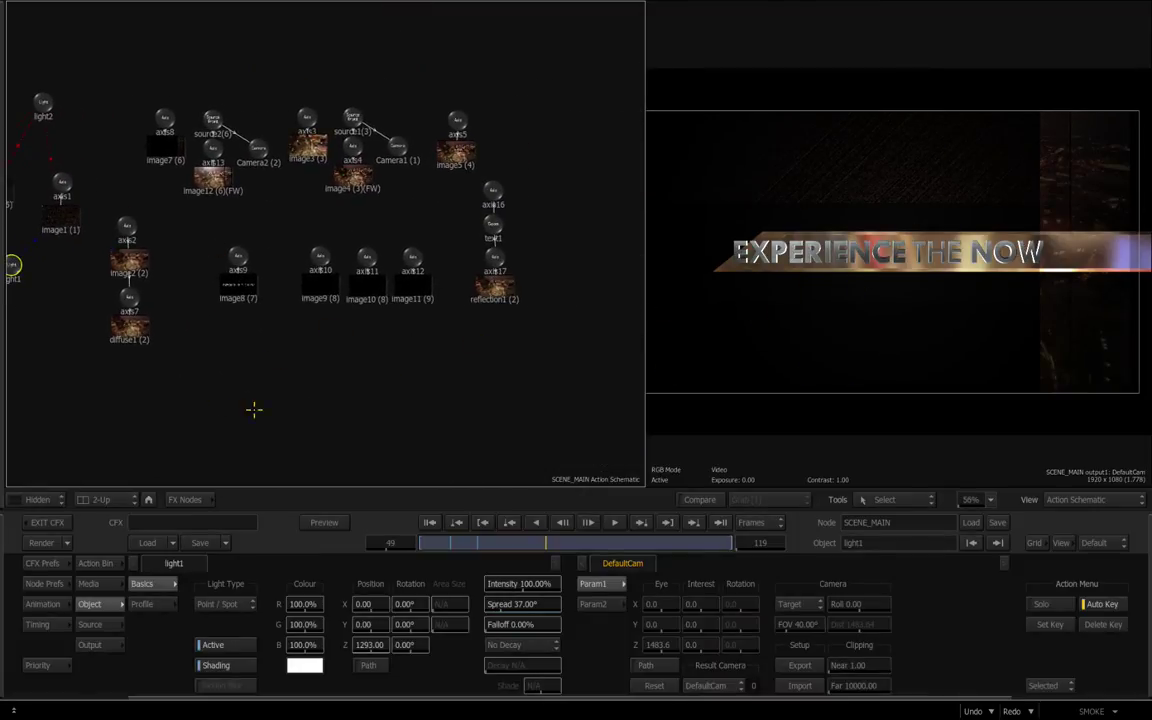
drag(288, 388, 538, 368)
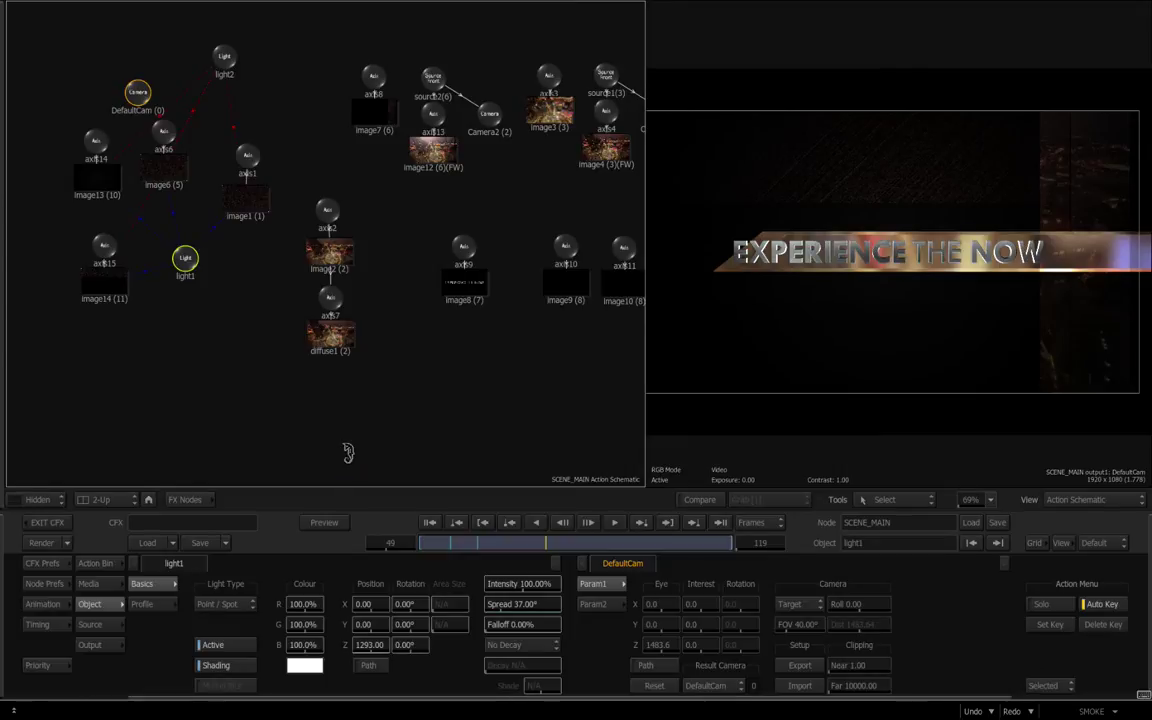
Step: Return to the ConnectFX schematic, view the LENS_FLARE Action's output, and exit to the GLASSY MAIN COMP SEQ timeline
key(Escape)
click(513, 349)
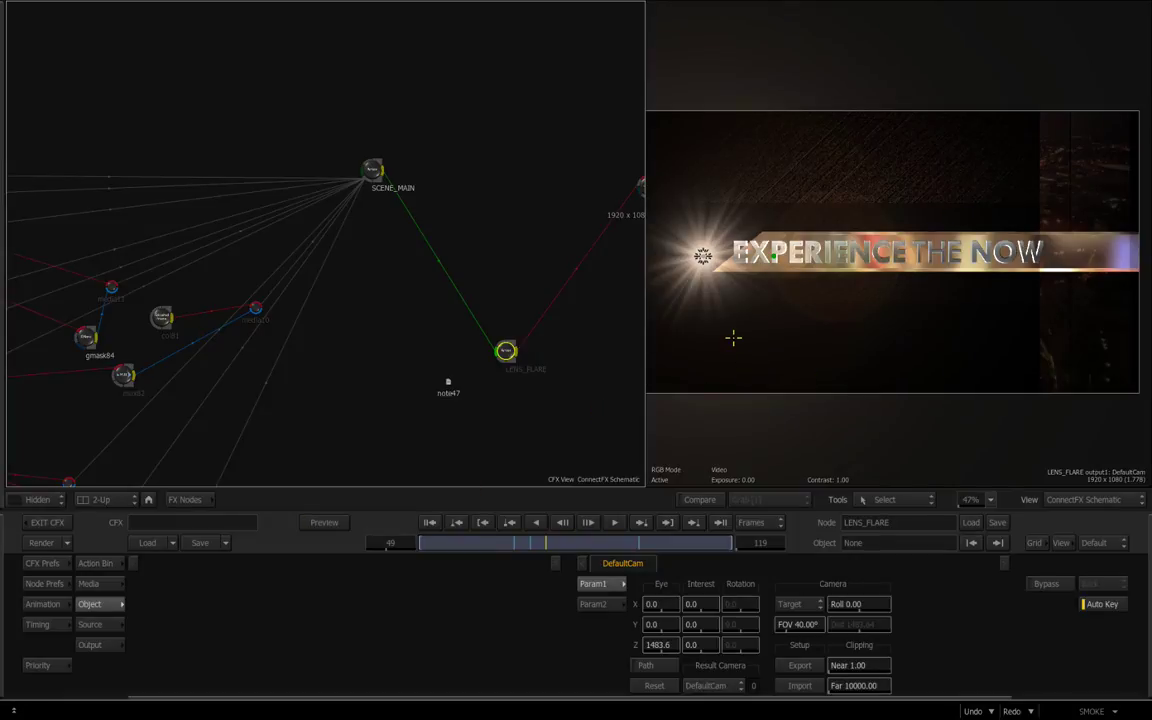
click(53, 522)
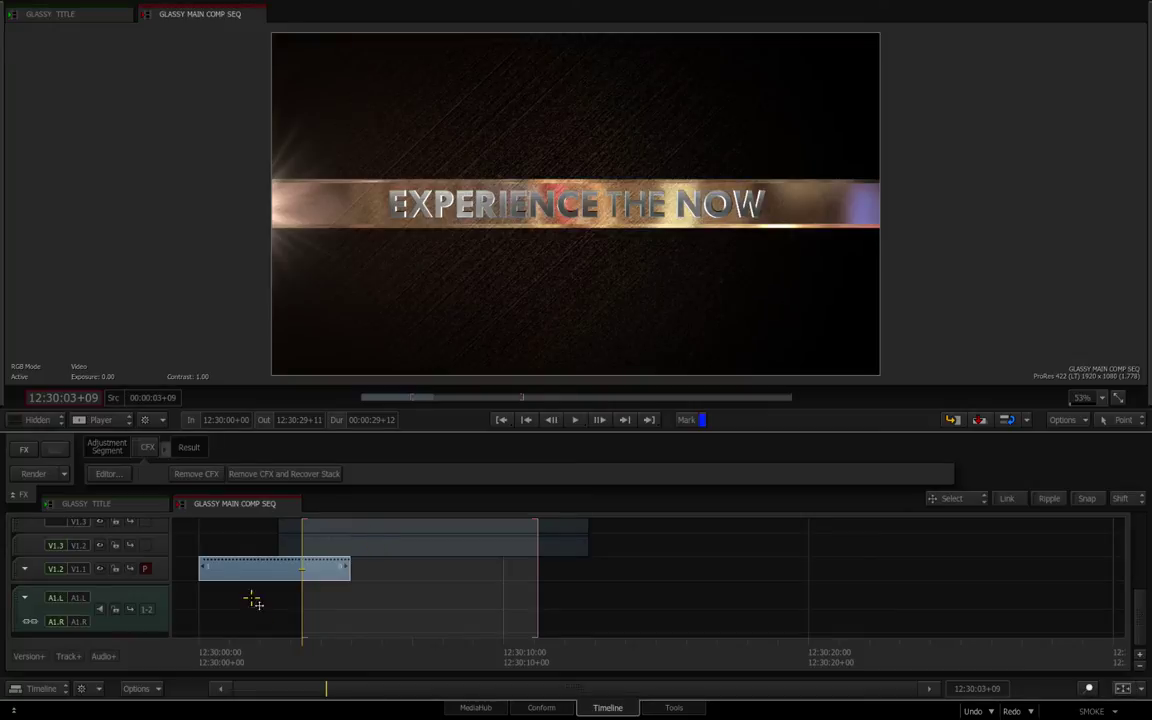
Step: Select the segment one track above the first, view its composite, and open its ConnectFX tree
click(367, 549)
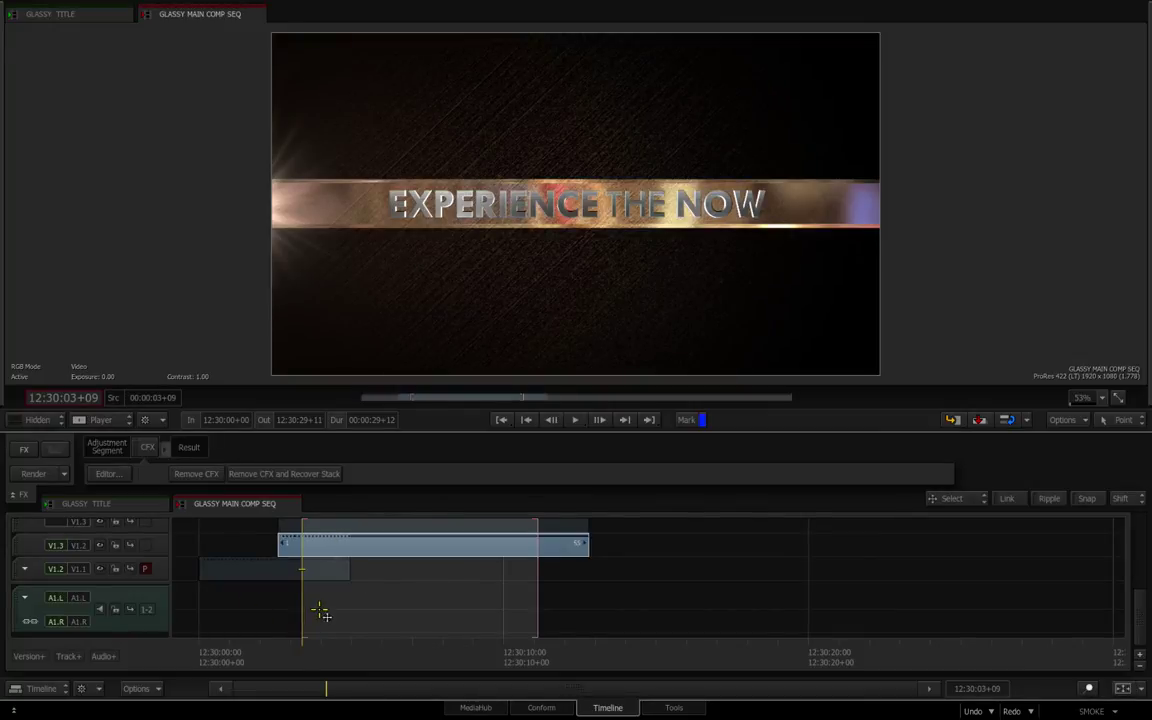
key(Page_Up)
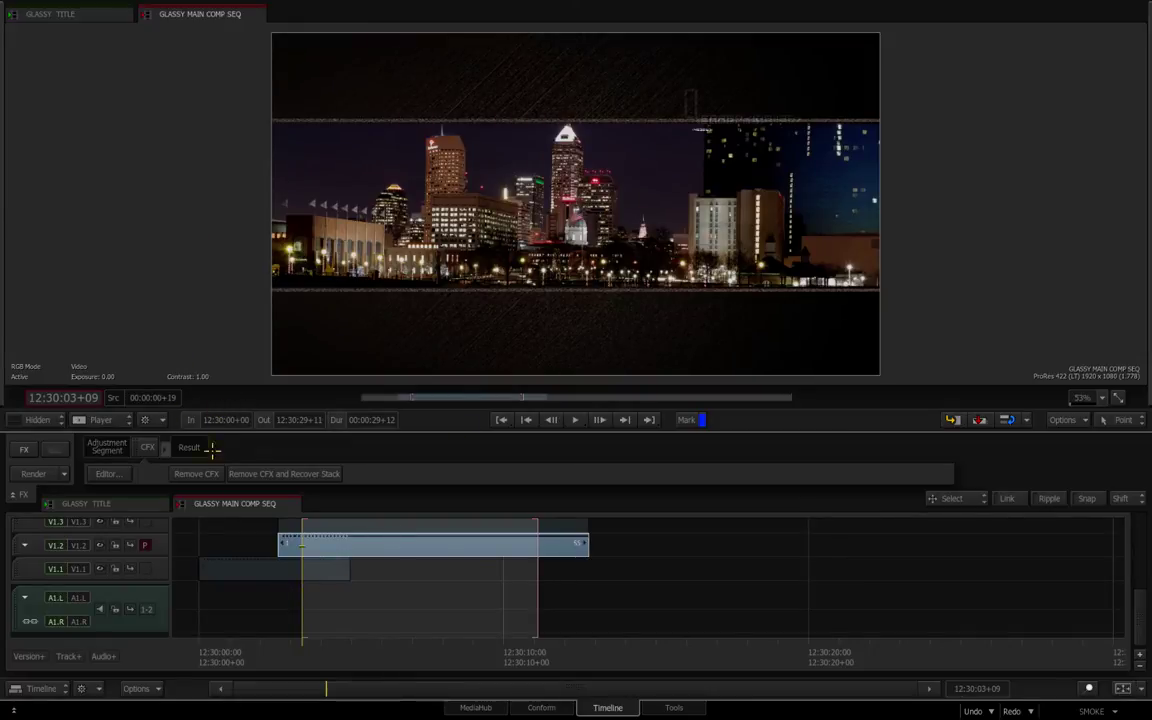
click(145, 450)
scroll(424, 303, up, 4)
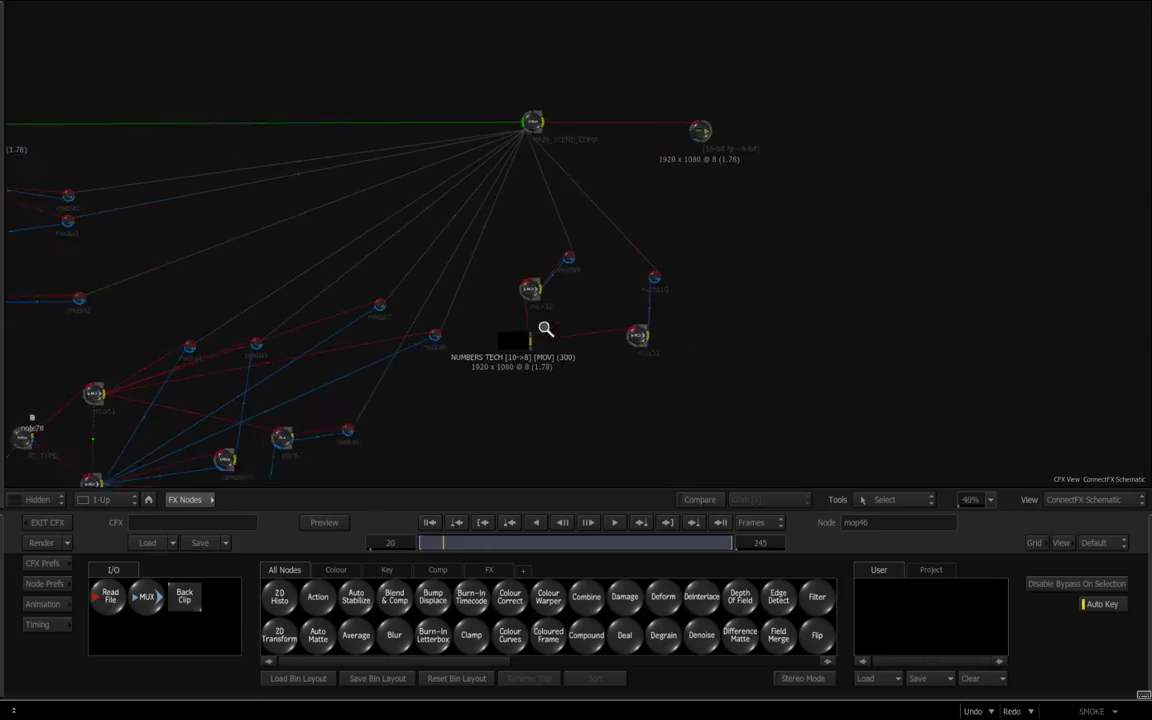
Step: Select the MAIN_SCENE_COMP Action in the ConnectFX schematic and review the branches feeding it
drag(545, 329, 705, 285)
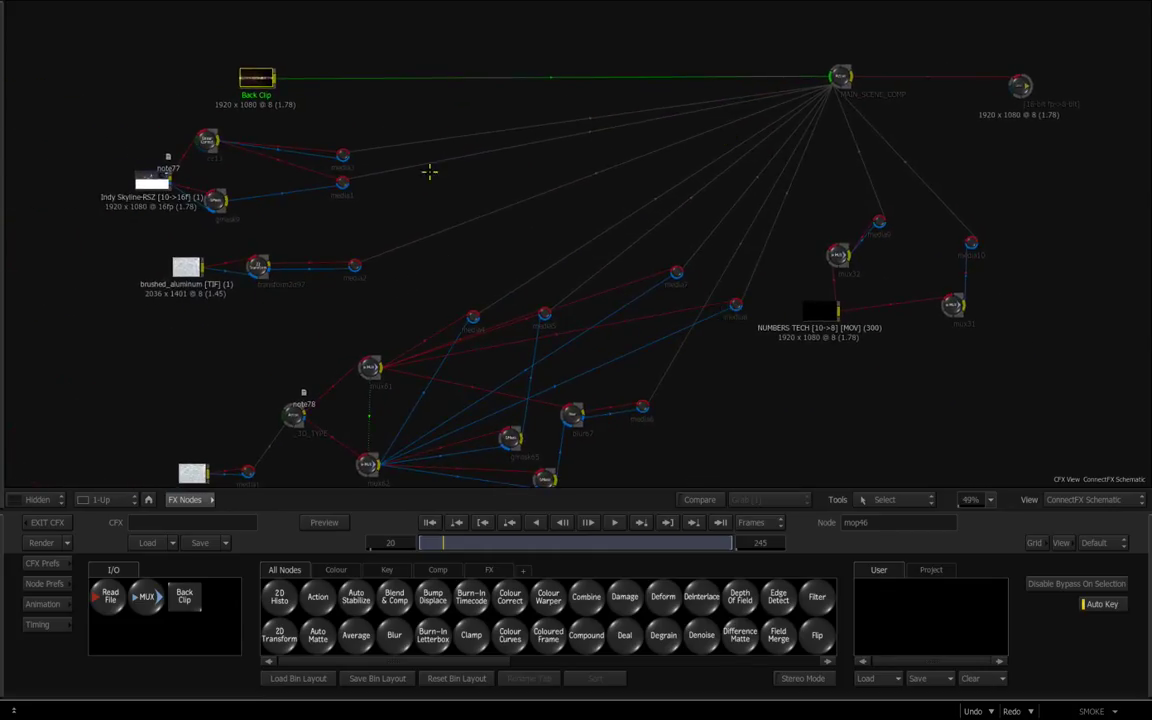
click(842, 74)
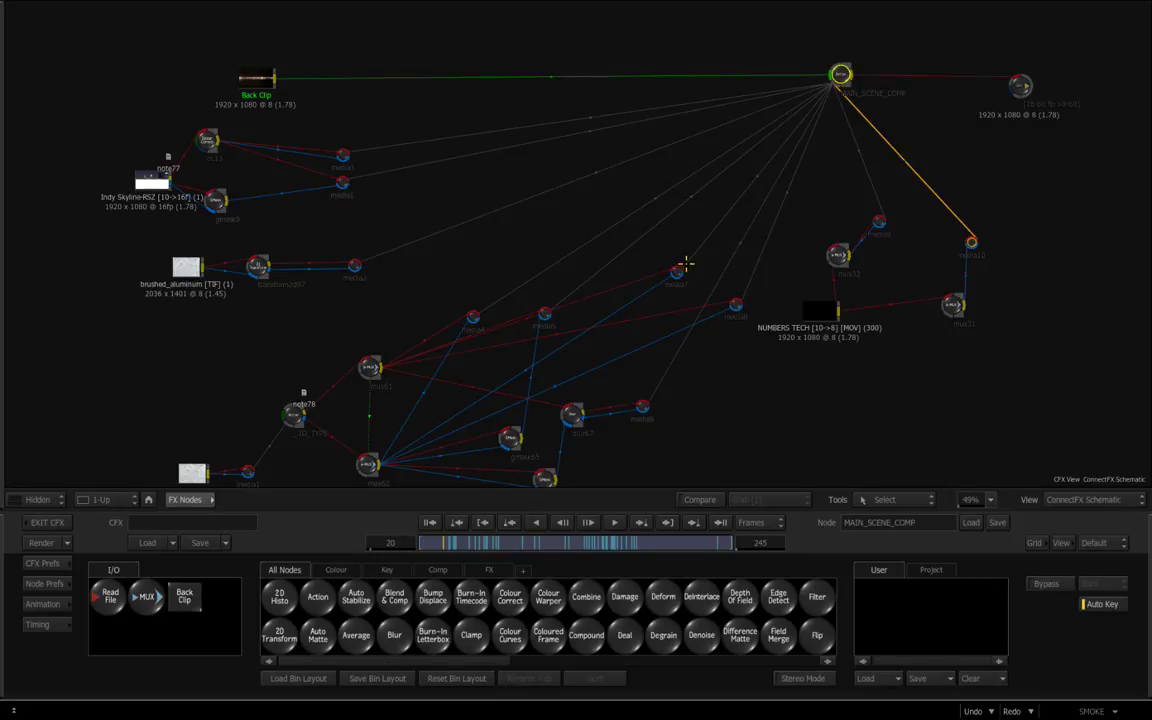
drag(424, 94, 643, 105)
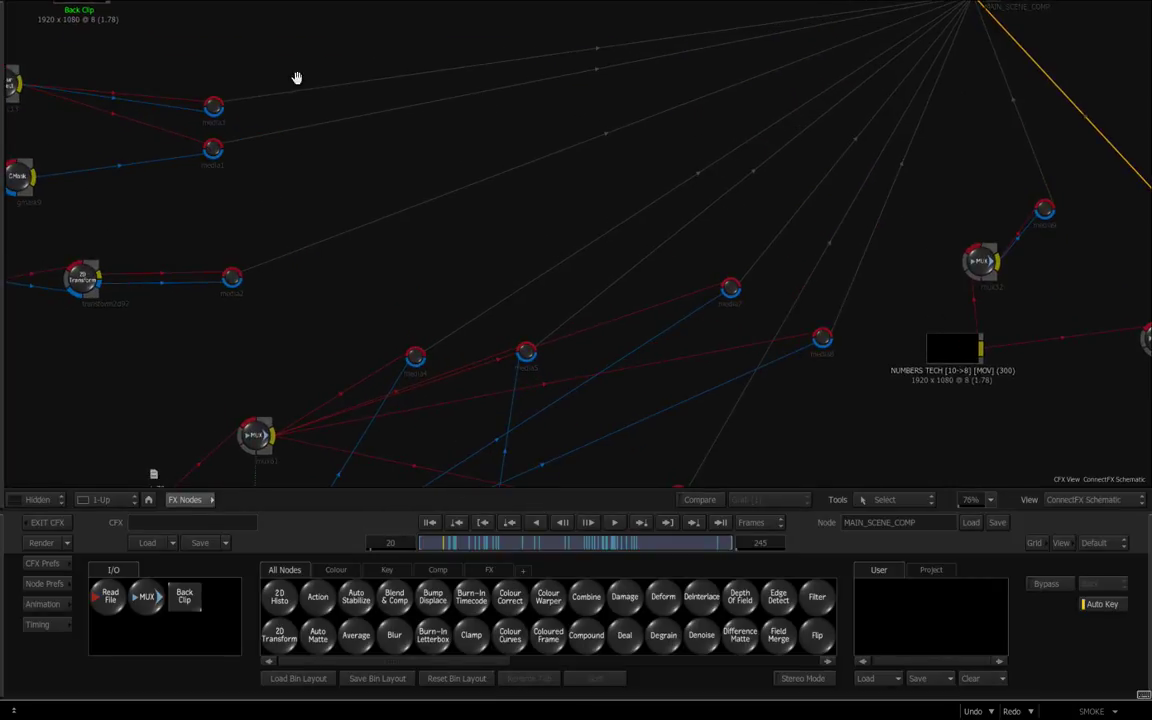
Step: Locate the Back Clip node at the start of the tree and examine its thumbnail up close
drag(296, 77, 690, 254)
drag(479, 214, 613, 232)
drag(416, 197, 683, 350)
drag(448, 172, 459, 178)
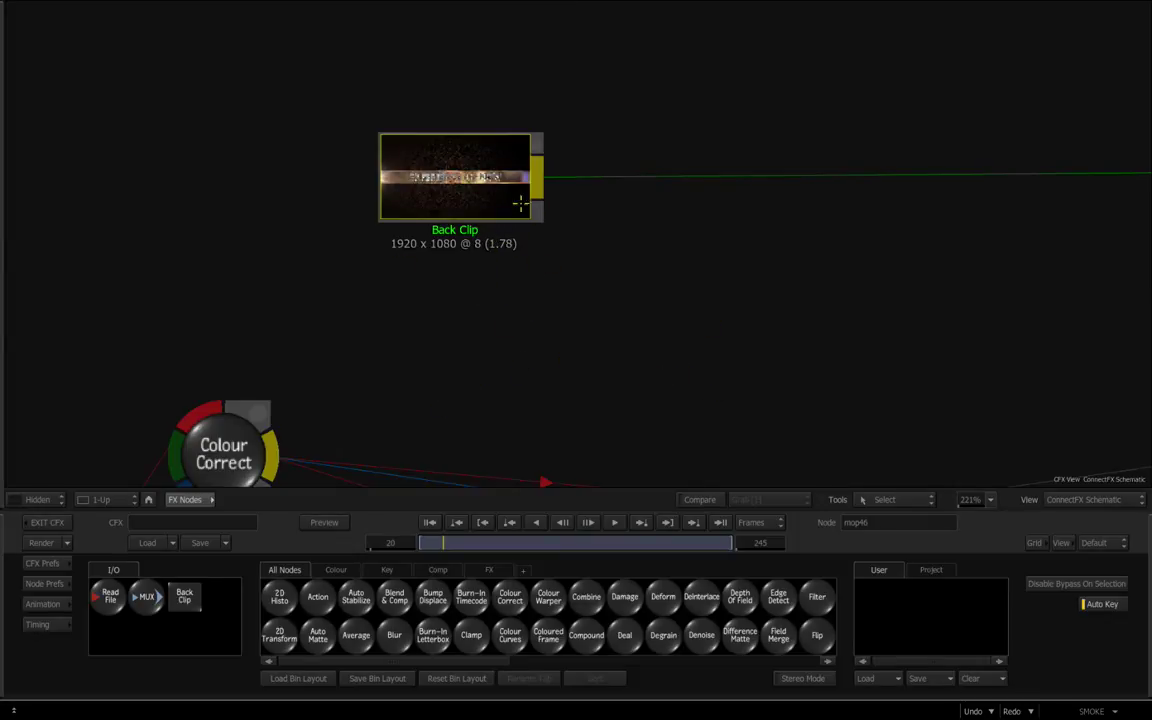
scroll(535, 275, up, 2)
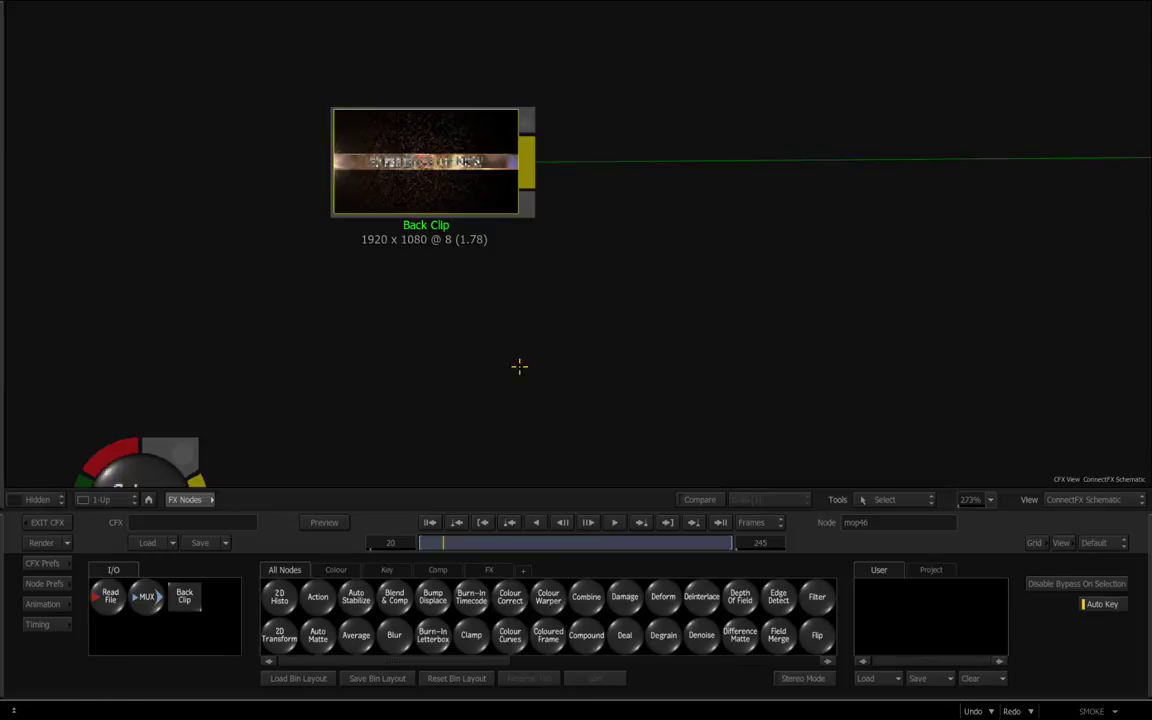
Step: Follow Back Clip's connection to MAIN_SCENE_COMP and select the Indy Skyline-RSZ source clip
drag(911, 326, 648, 299)
drag(751, 269, 501, 162)
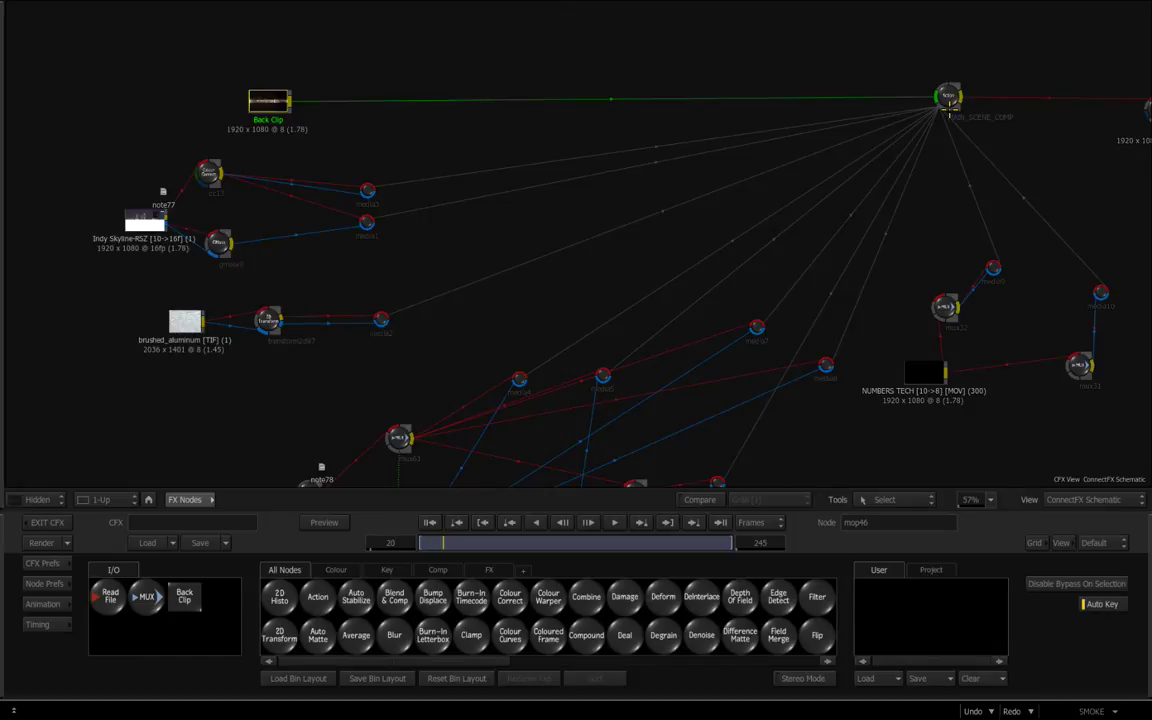
drag(322, 272, 404, 303)
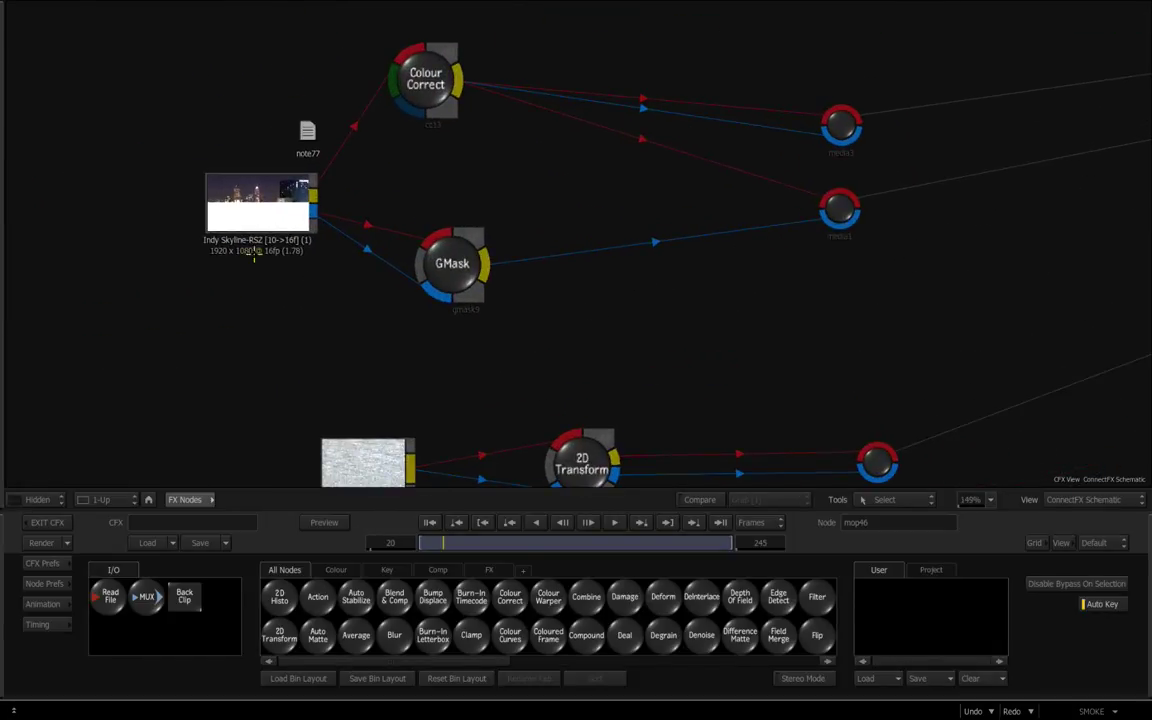
click(271, 197)
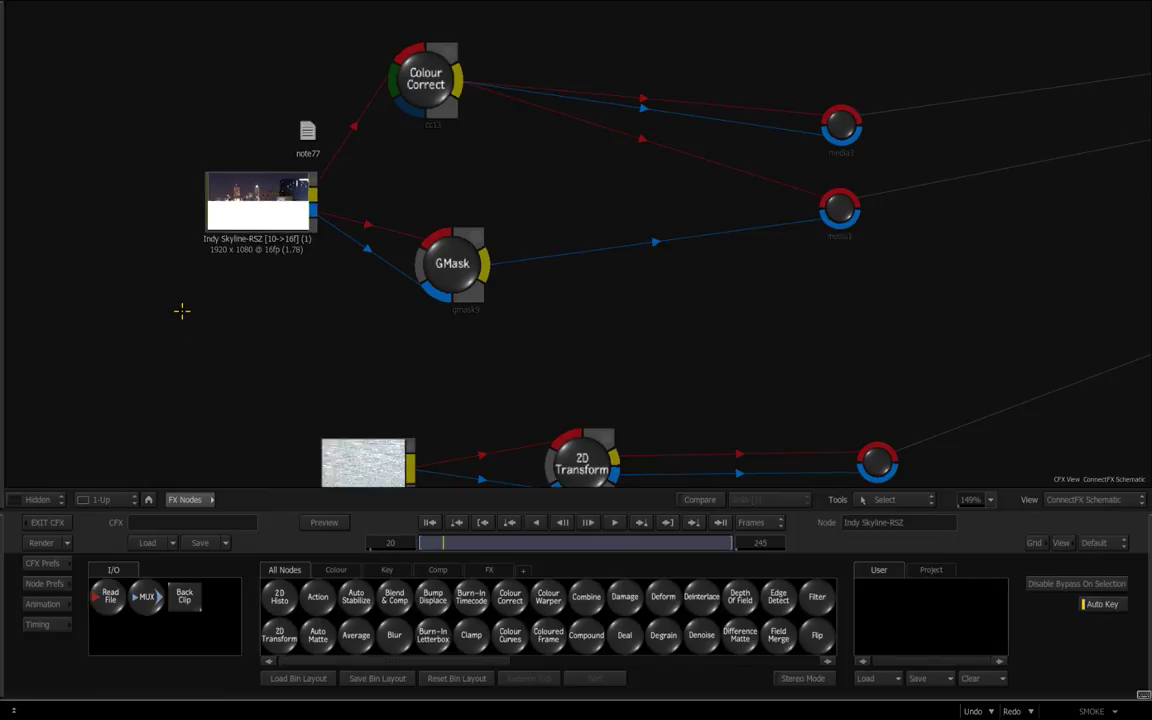
Step: Try replacing the Indy Skyline-RSZ source with MVI_2877 from the DEMO CLIPS library, and undo the replacement
mouse_move(1, 335)
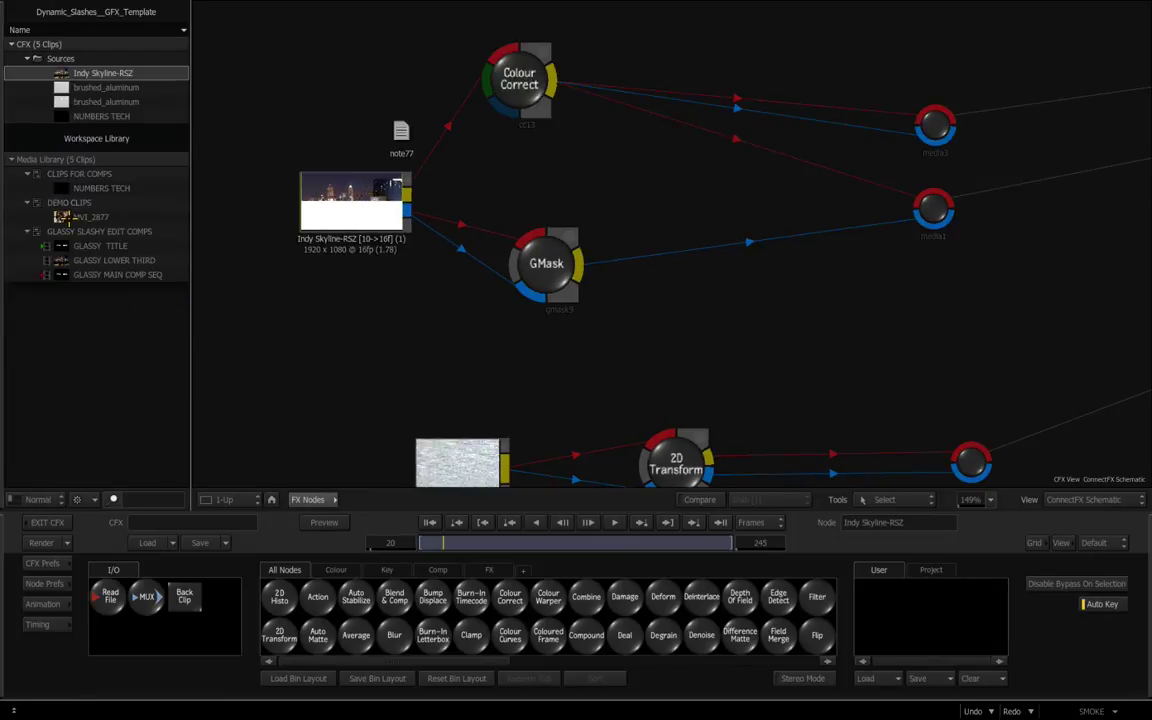
click(63, 217)
drag(63, 217, 345, 200)
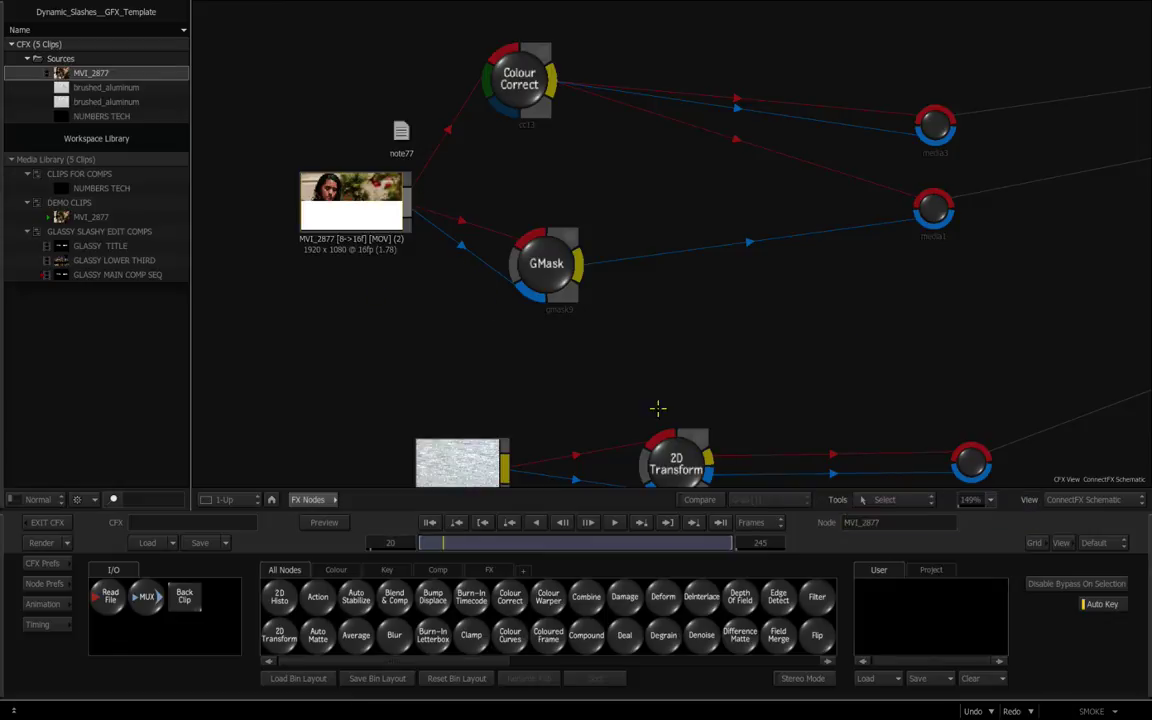
click(973, 711)
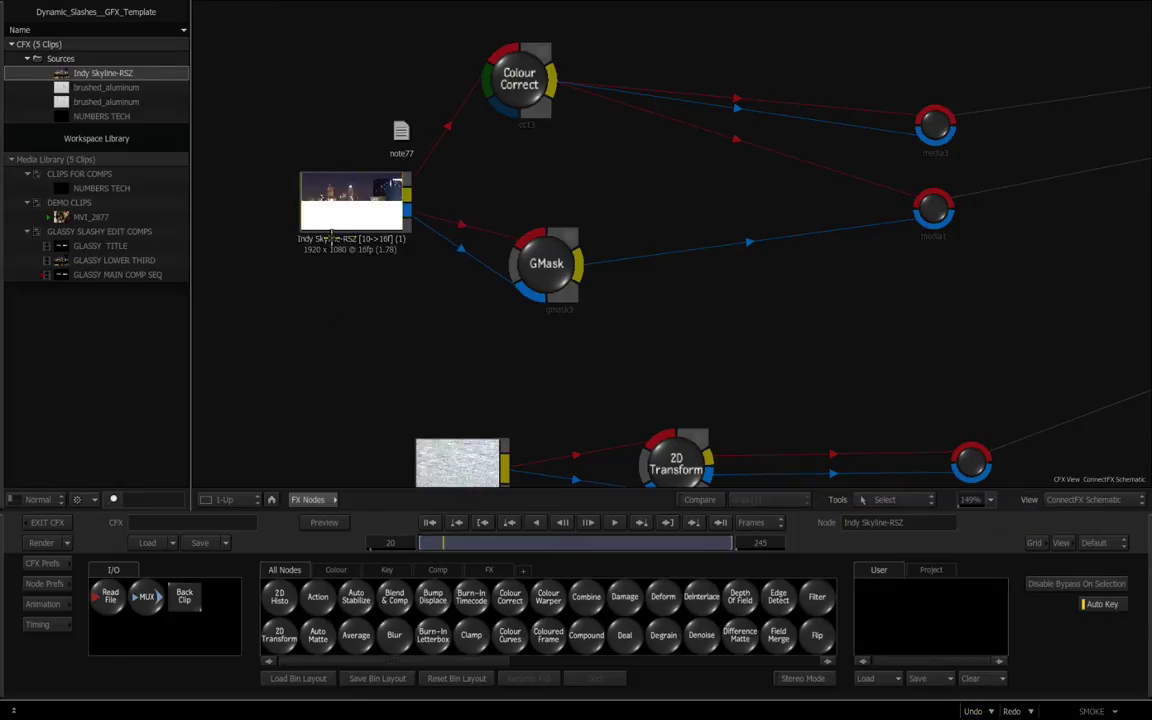
mouse_move(1, 366)
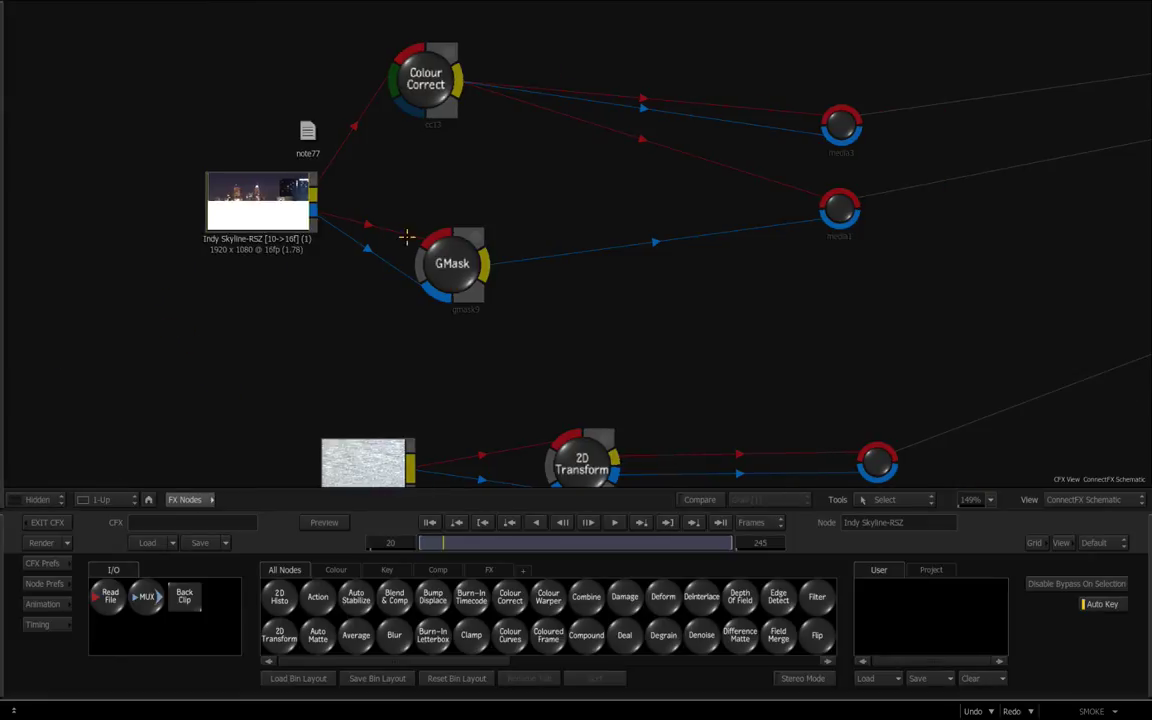
Step: Switch the workspace to a 2-Up layout so the schematic and the selected clip's result are viewed together
drag(261, 196, 260, 198)
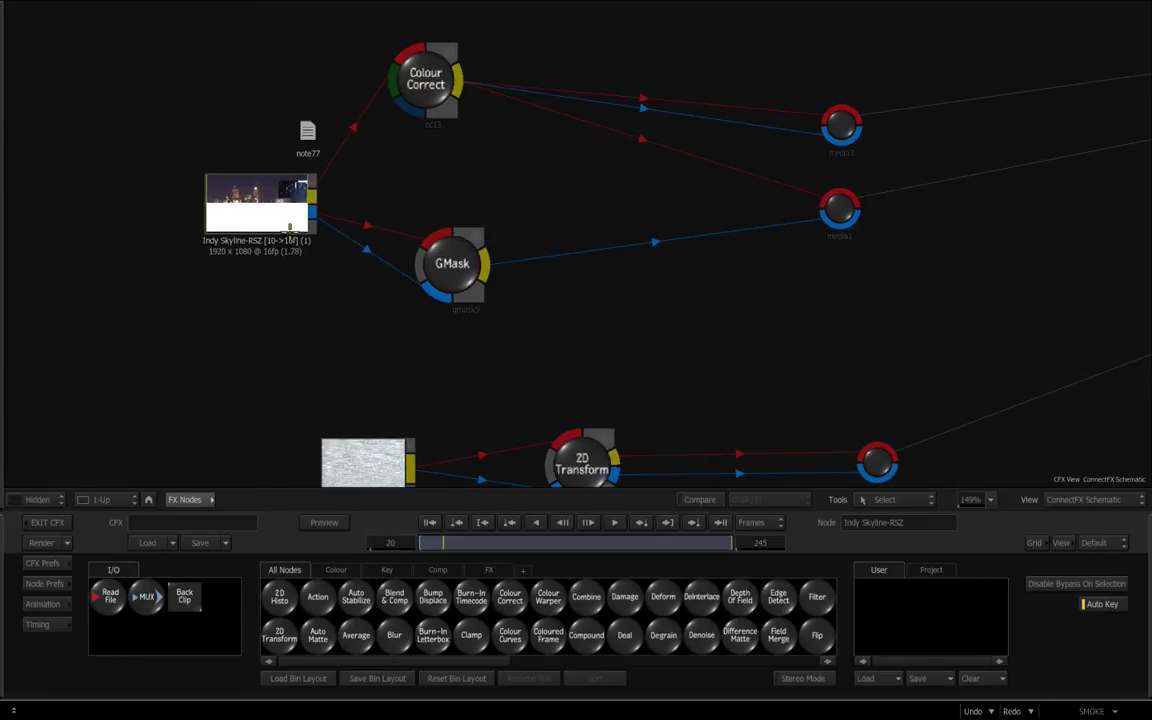
click(129, 500)
click(120, 516)
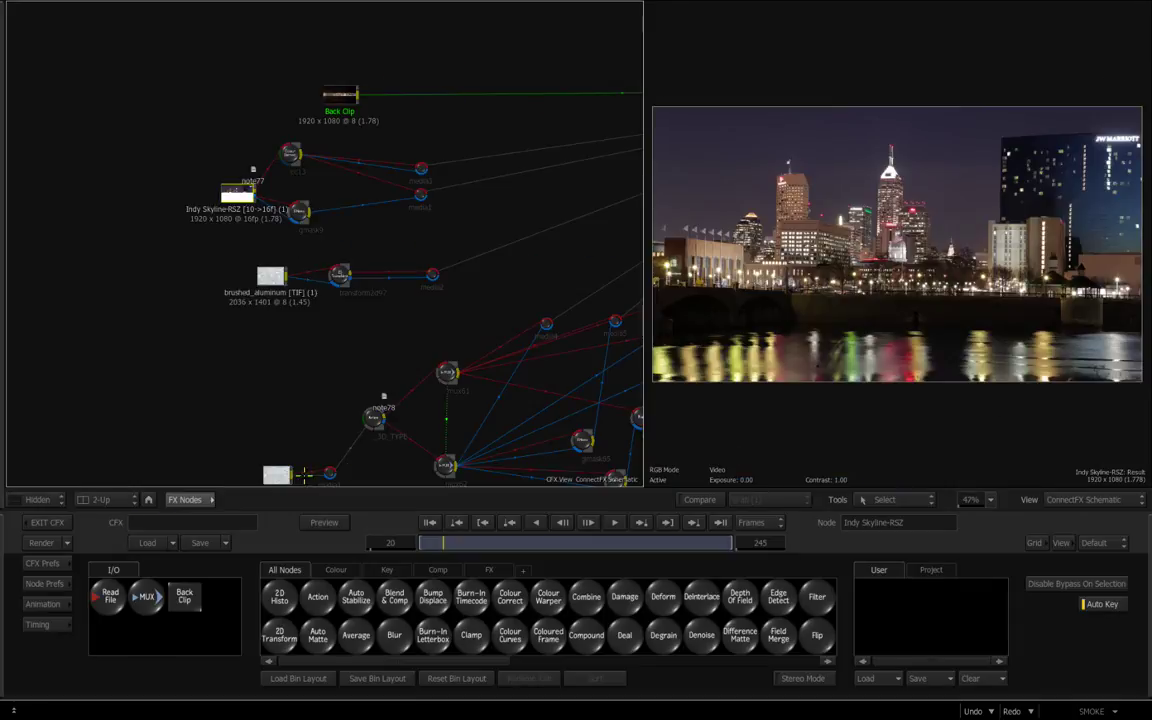
Step: Read note77 beside the Indy Skyline-RSZ clip, close up in the schematic, and view the clip's result
drag(234, 191, 214, 179)
drag(238, 262, 390, 242)
drag(252, 231, 332, 388)
click(239, 207)
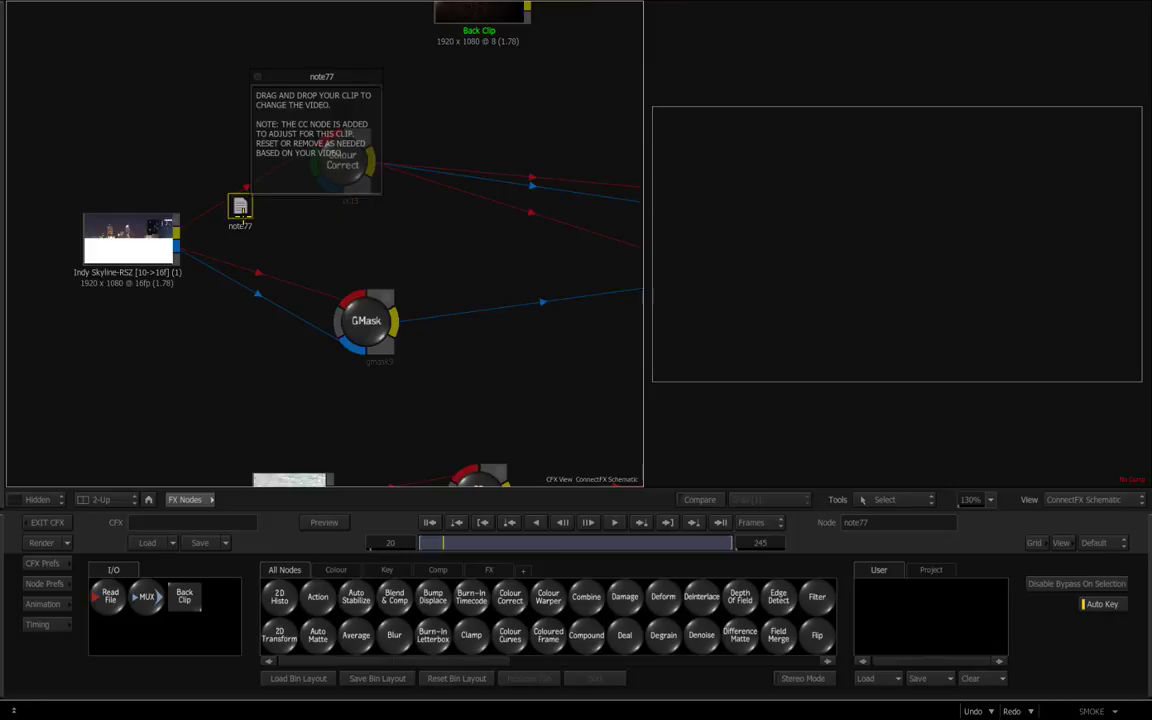
click(140, 231)
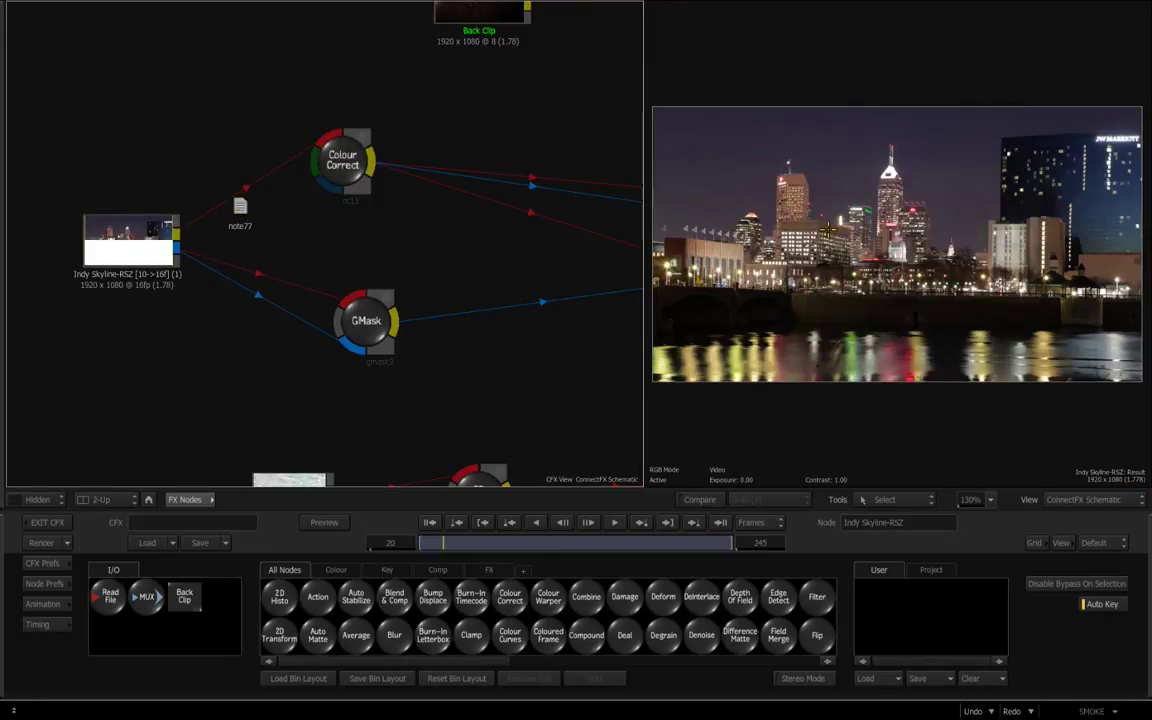
Step: View the cc13 Colour Correct result and follow its output to the media3 input of MAIN_SCENE_COMP
click(343, 160)
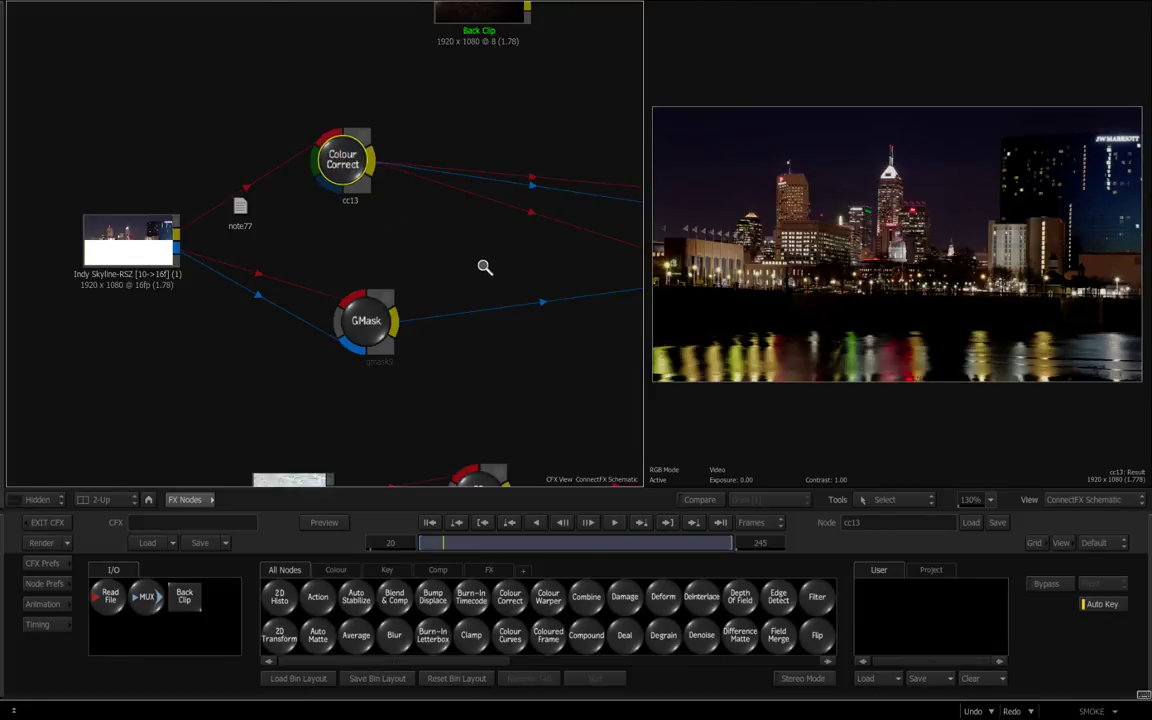
drag(483, 267, 399, 252)
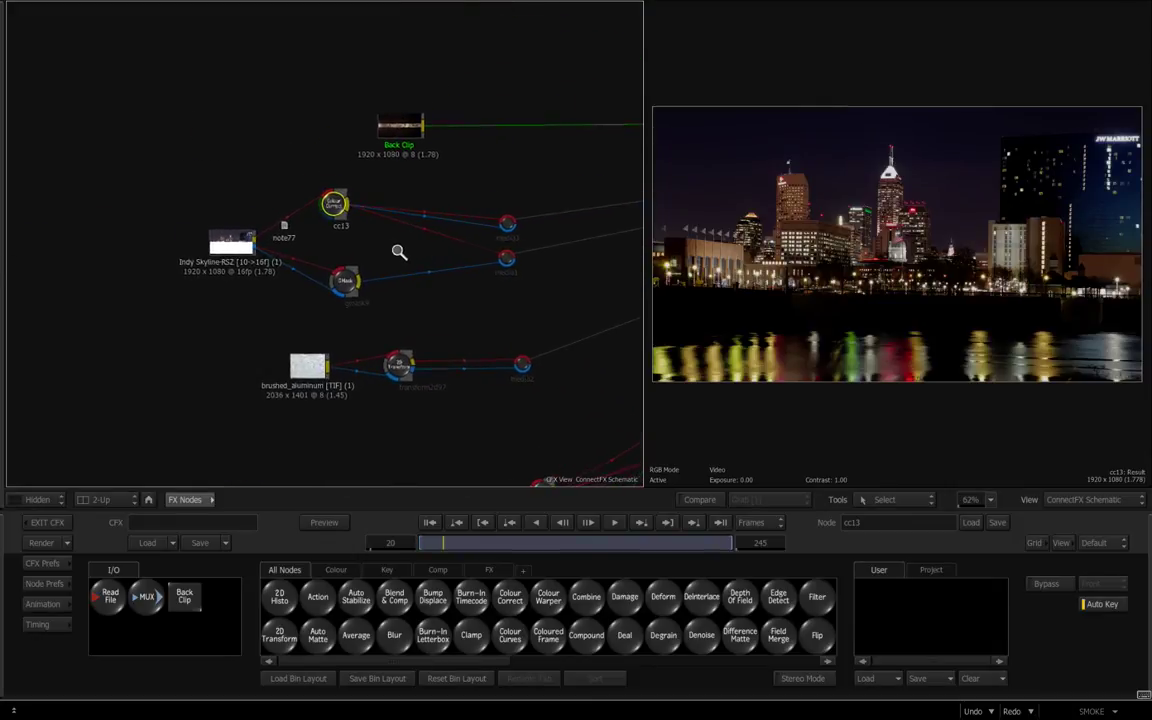
click(325, 232)
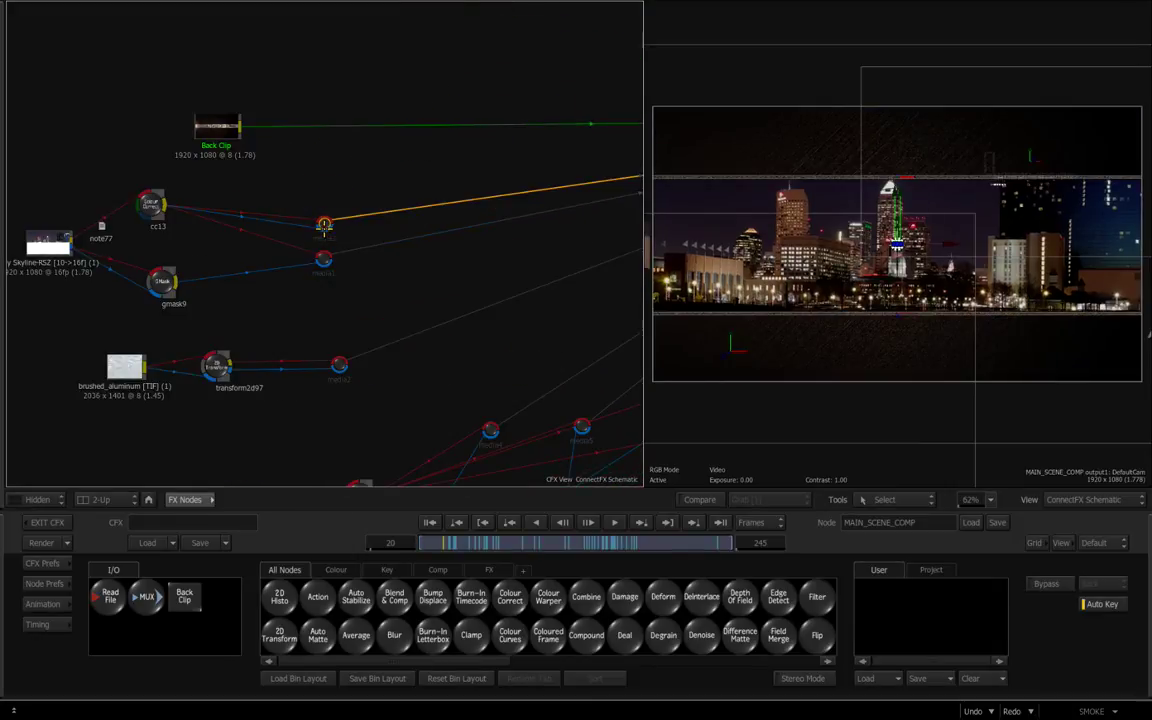
click(324, 223)
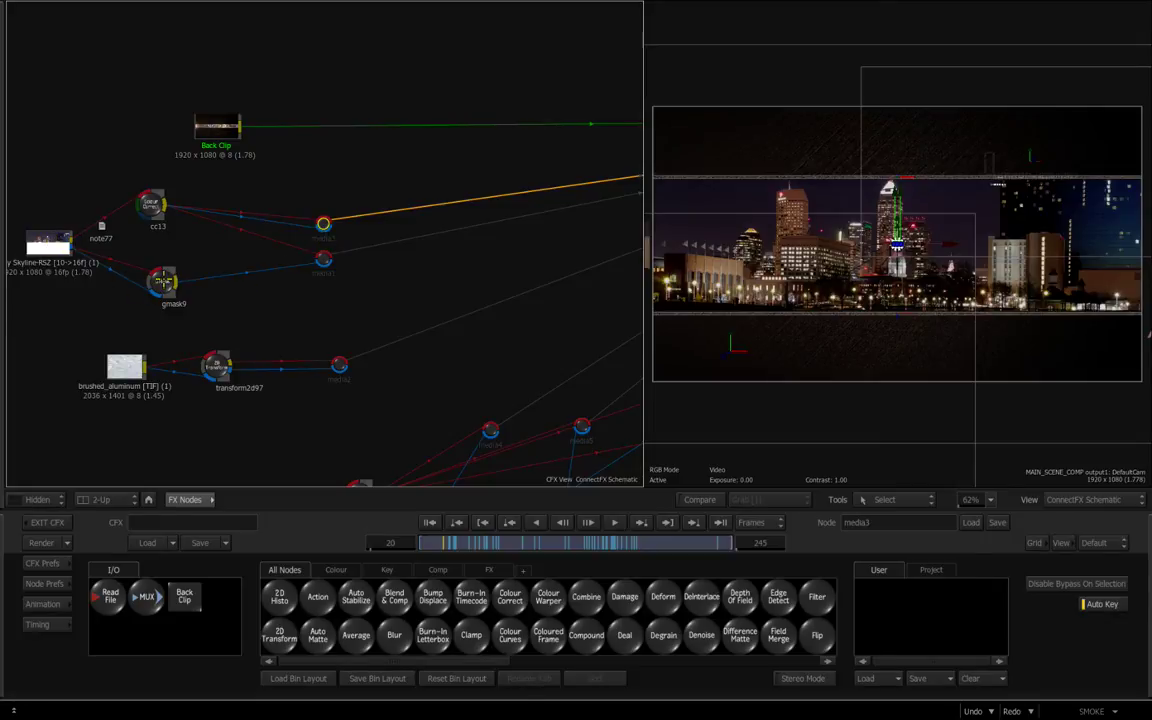
Step: Preview the animated gmask9 matte up to frame 53 and select the media1 input it feeds
click(162, 284)
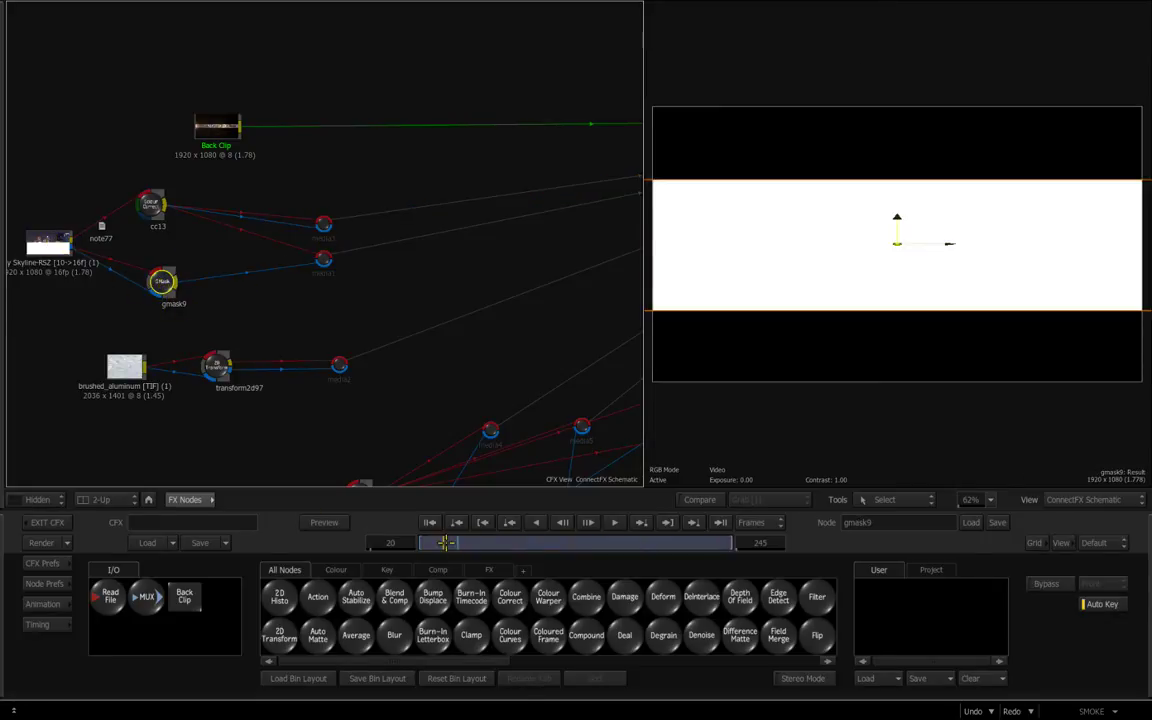
drag(444, 542, 487, 542)
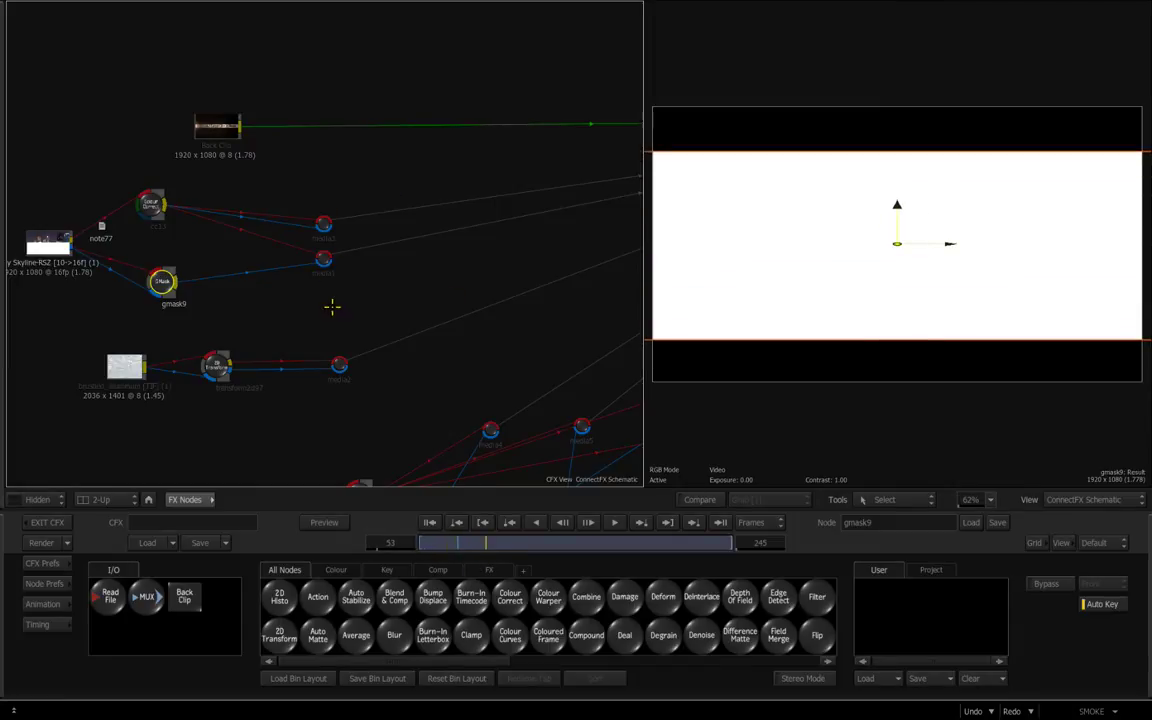
click(321, 257)
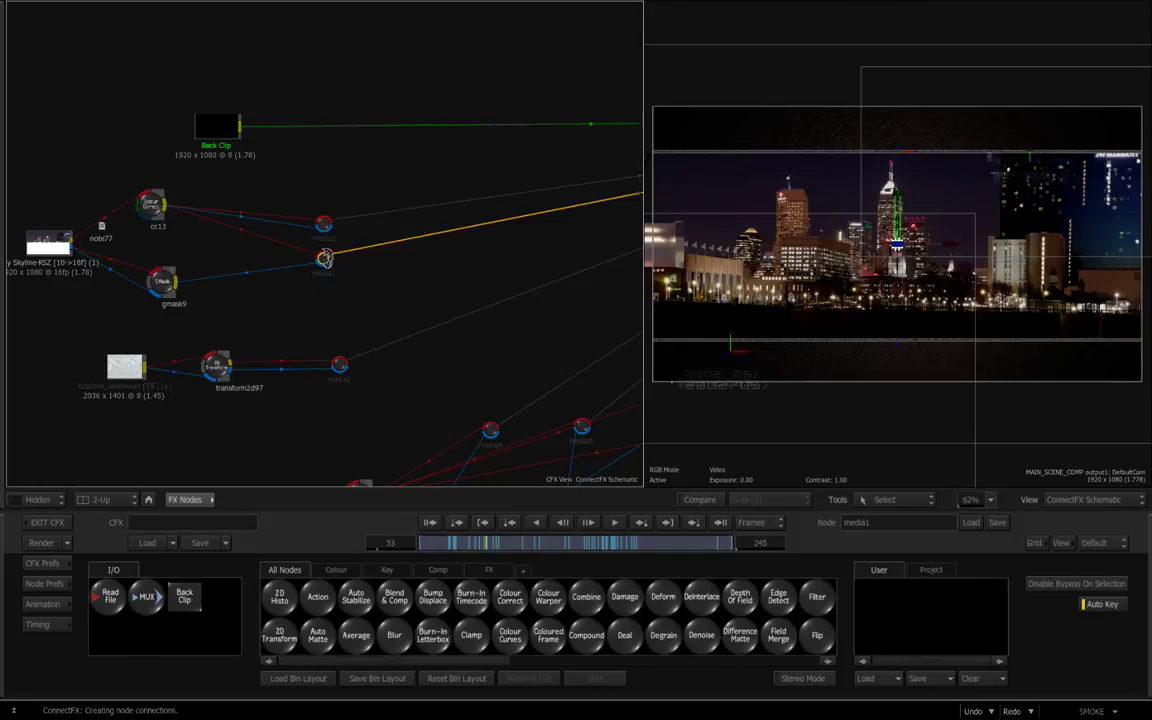
Step: Inspect the upper brushed_aluminum branch in order: the source clip, the transform2d97 node and the media2 input
drag(319, 319, 478, 218)
click(125, 313)
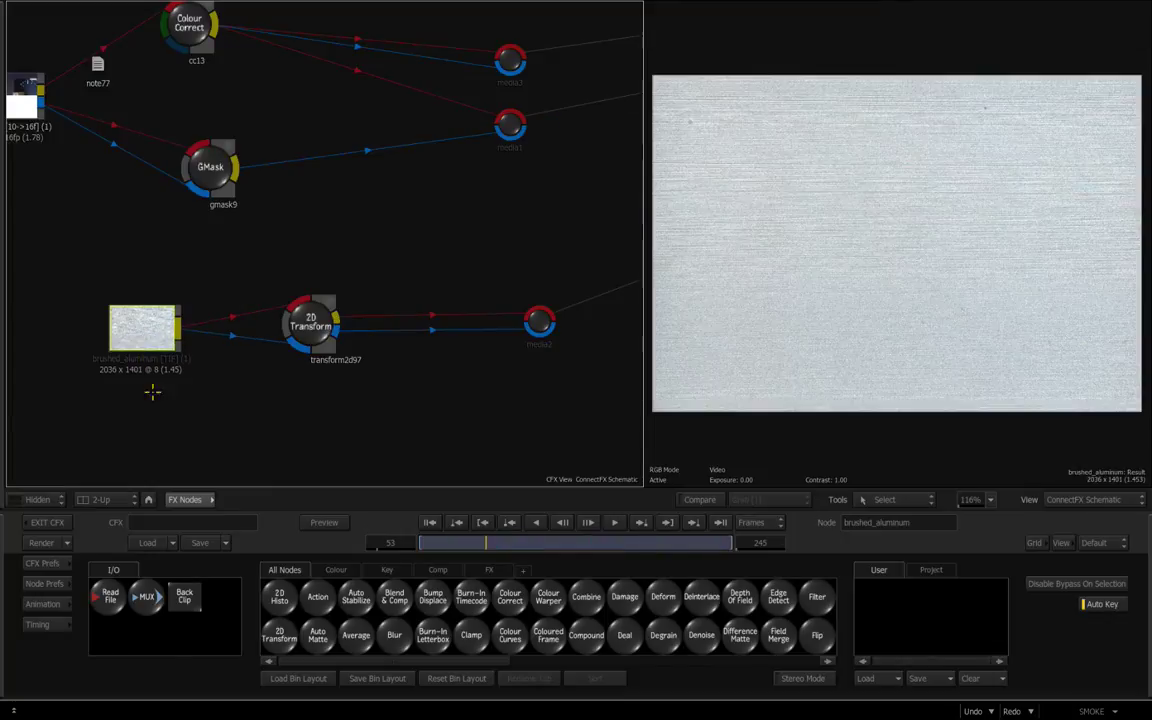
click(298, 308)
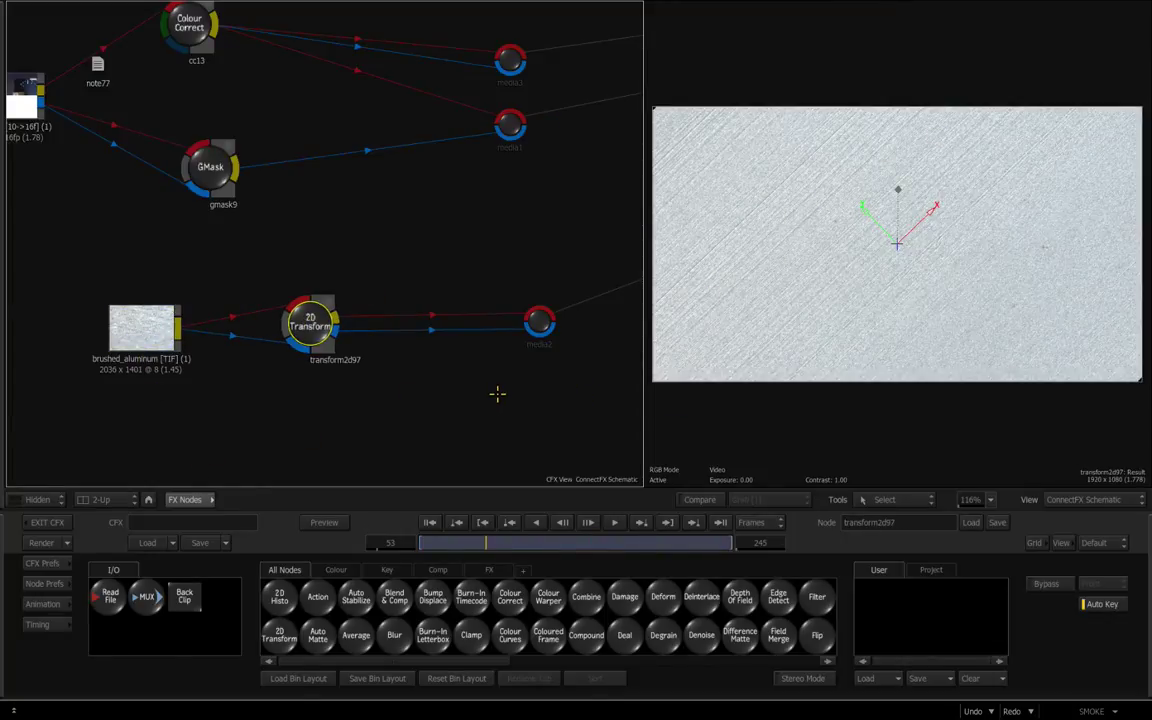
click(540, 322)
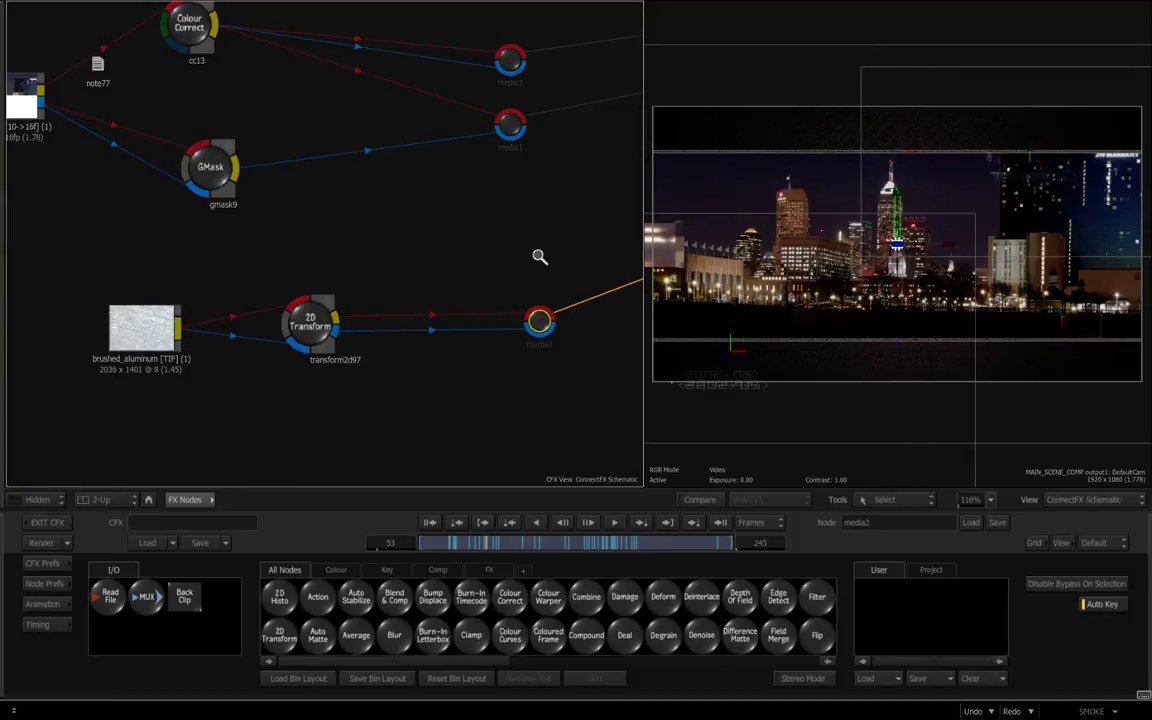
Step: Examine the _3D_TYPE Action's text result and the brushed_aluminum source clip that feeds it
drag(554, 252, 447, 244)
drag(451, 319, 419, 141)
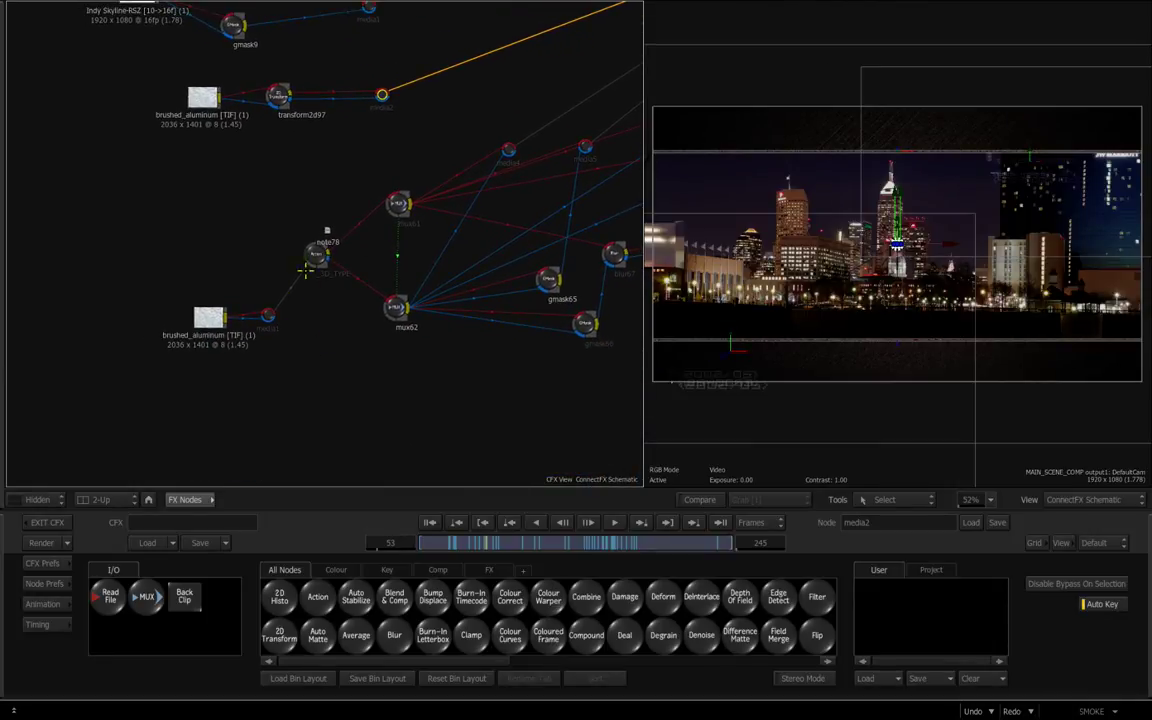
drag(203, 242, 312, 246)
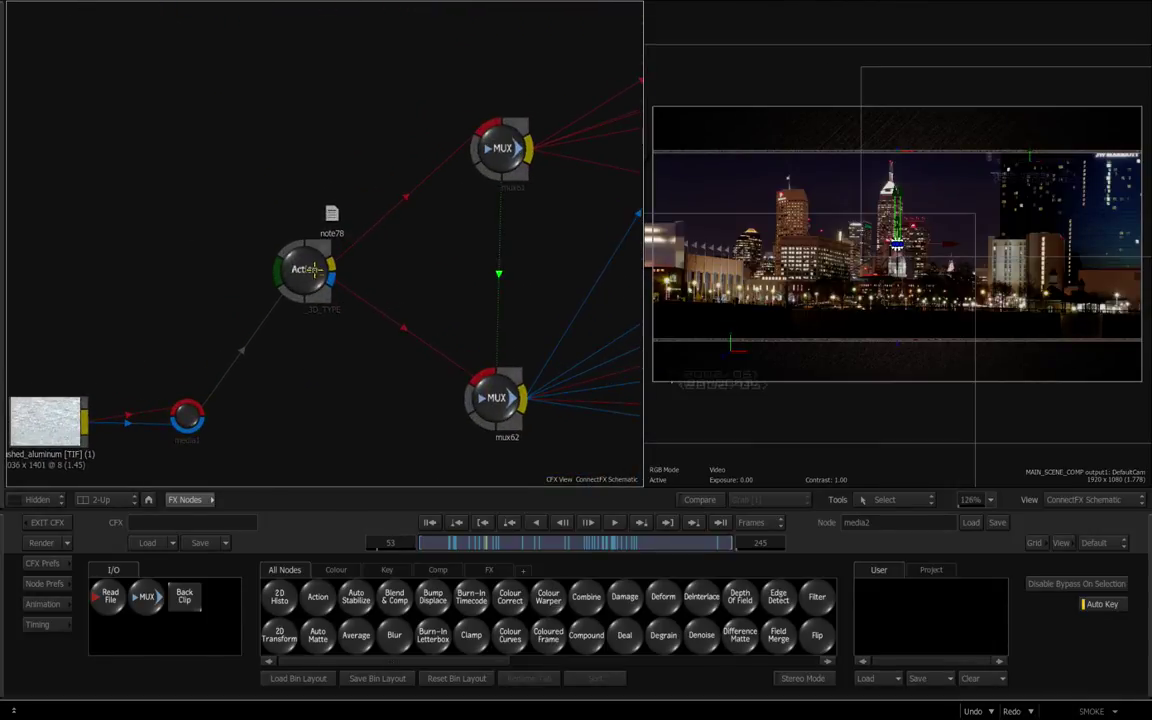
click(315, 269)
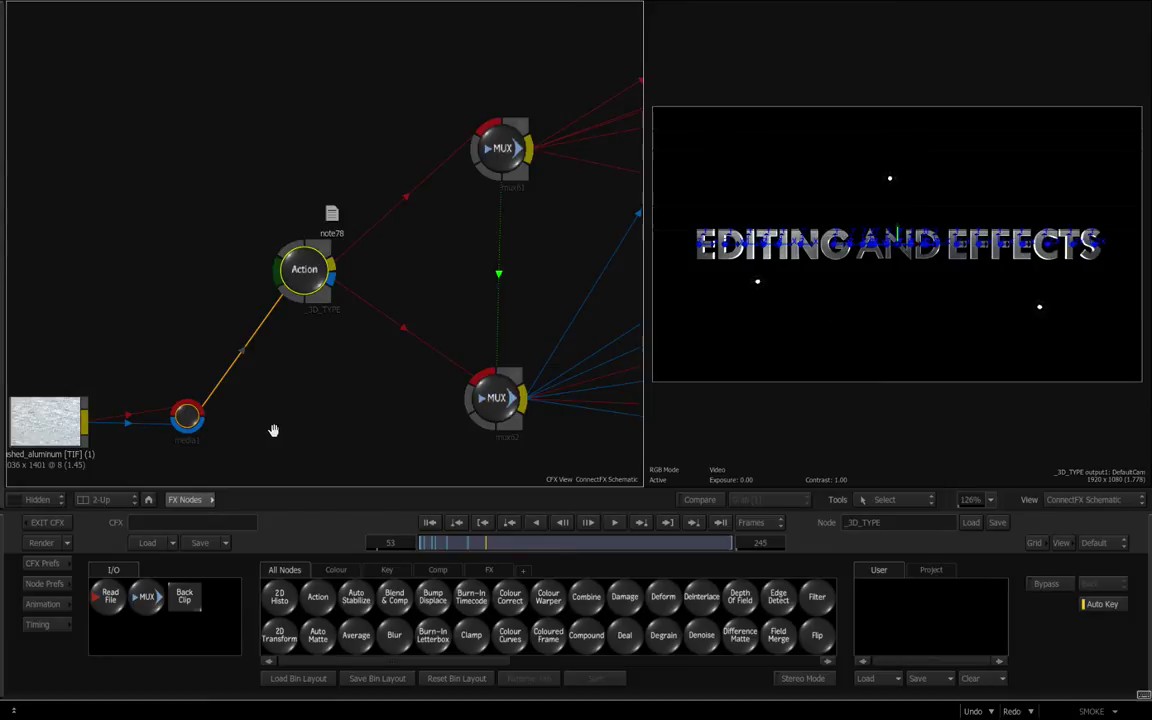
drag(273, 429, 374, 377)
click(134, 380)
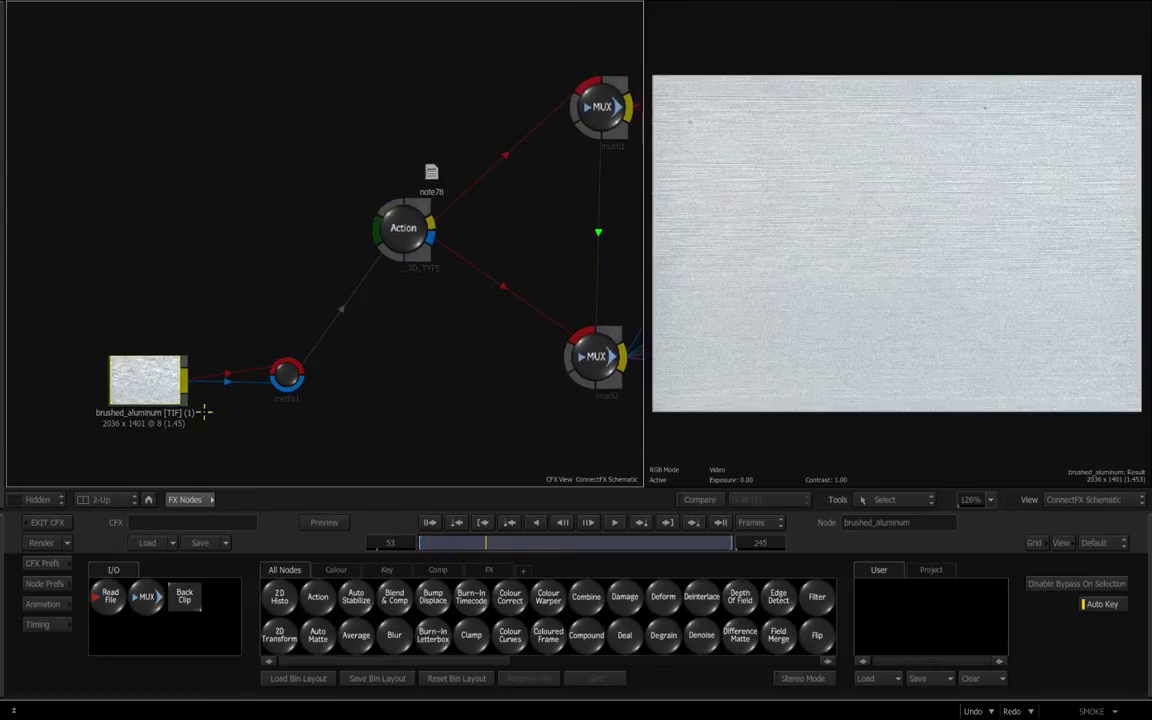
click(392, 231)
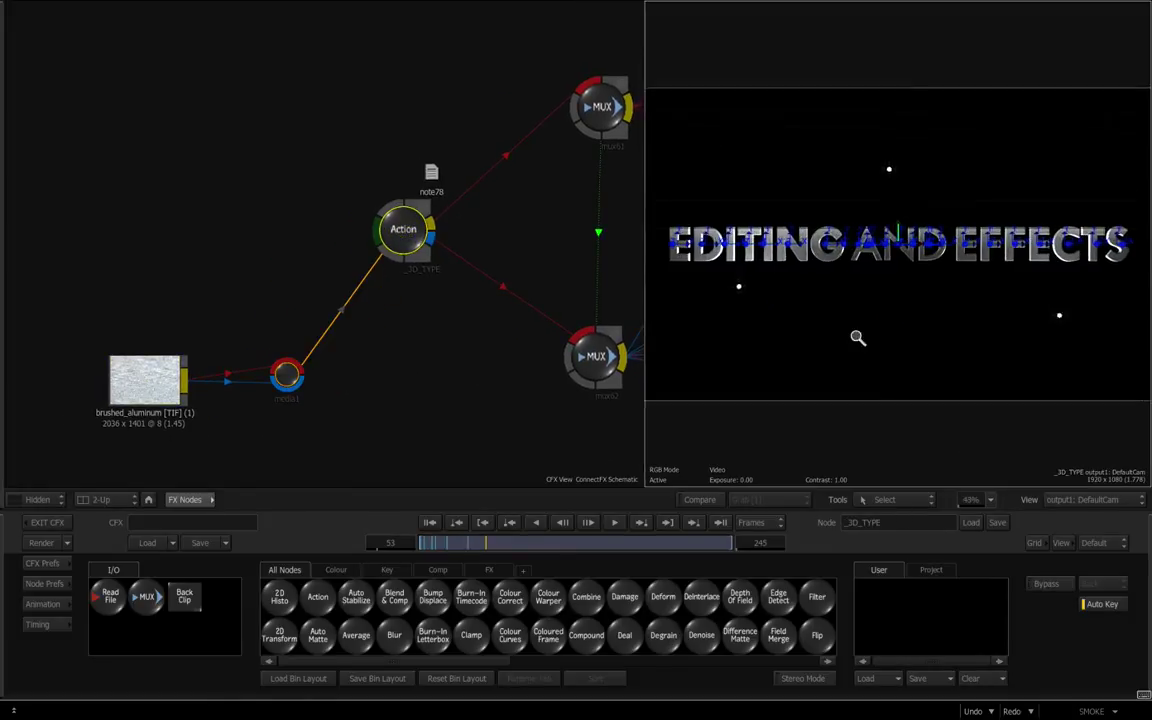
Step: Open the _3D_TYPE Action schematic and select the text1 geometry to inspect its 3D Text settings
scroll(858, 338, up, 2)
drag(481, 360, 234, 384)
double_click(150, 262)
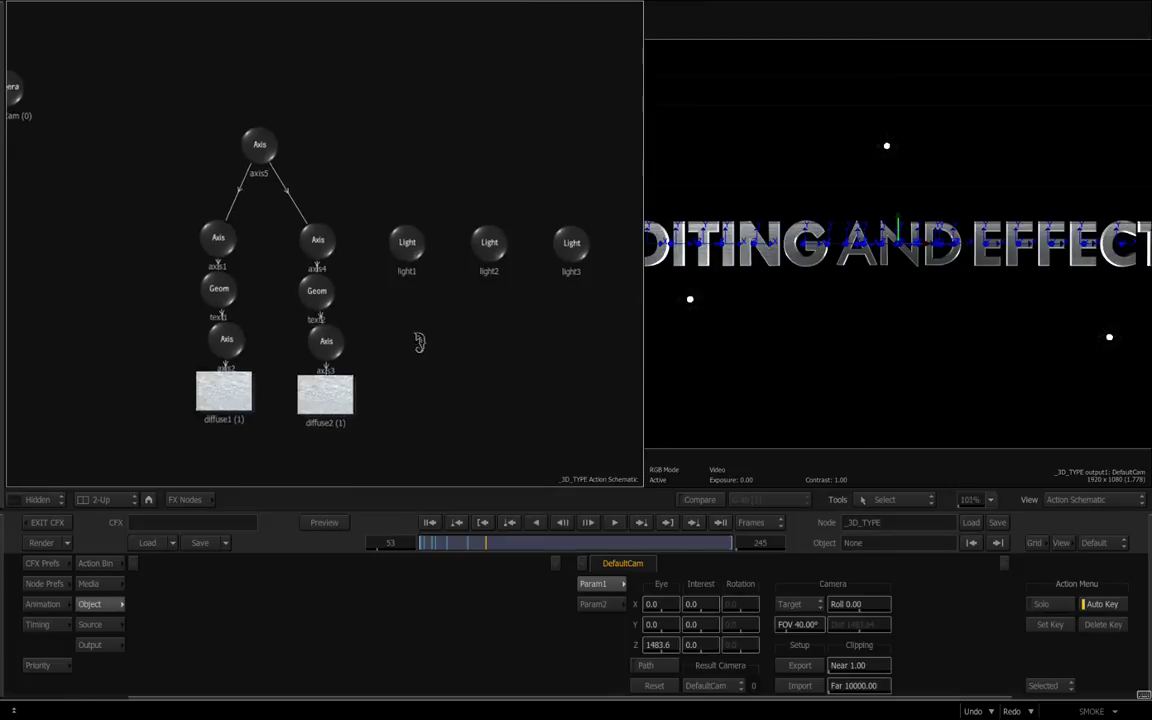
click(200, 297)
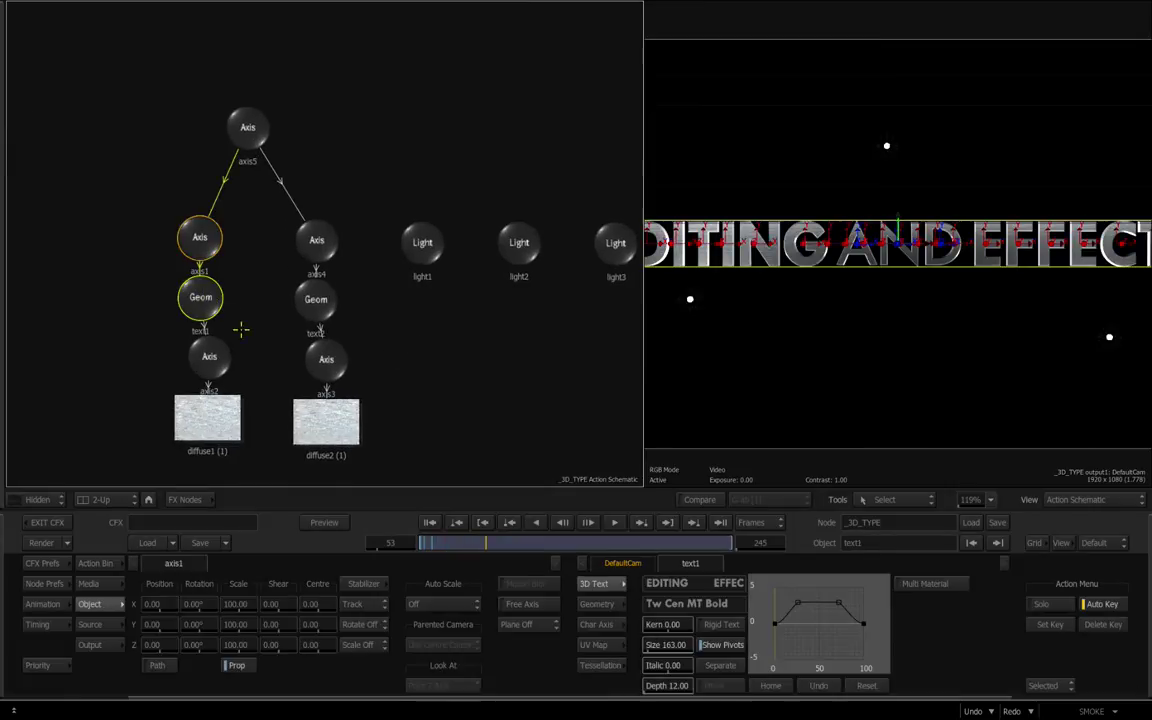
click(697, 583)
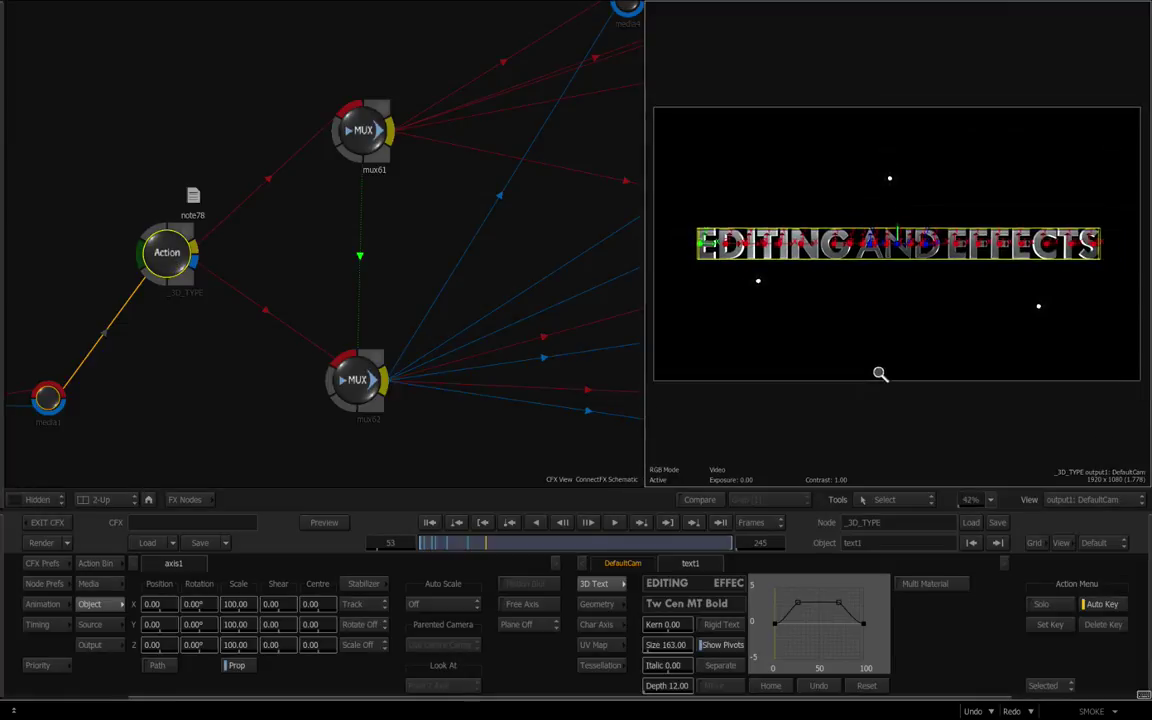
Step: Show text1's Char Axis settings and check the _3D_TYPE text animation back at frame 38
click(595, 626)
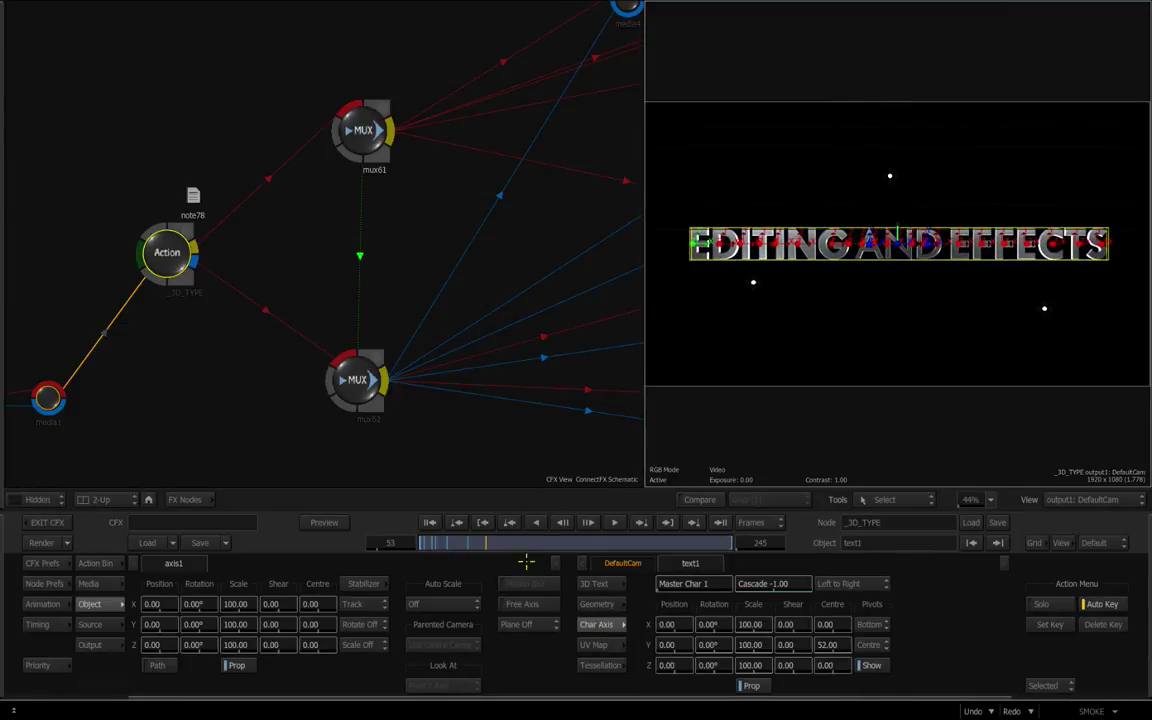
mouse_move(483, 543)
mouse_down()
mouse_move(427, 528)
mouse_move(419, 540)
mouse_move(427, 530)
mouse_move(459, 541)
mouse_move(419, 541)
mouse_move(466, 543)
mouse_up()
click(167, 252)
Step: Inspect the mux62 node's Timing Offset and FX Range settings and scrub through its result
drag(336, 116, 332, 120)
click(358, 379)
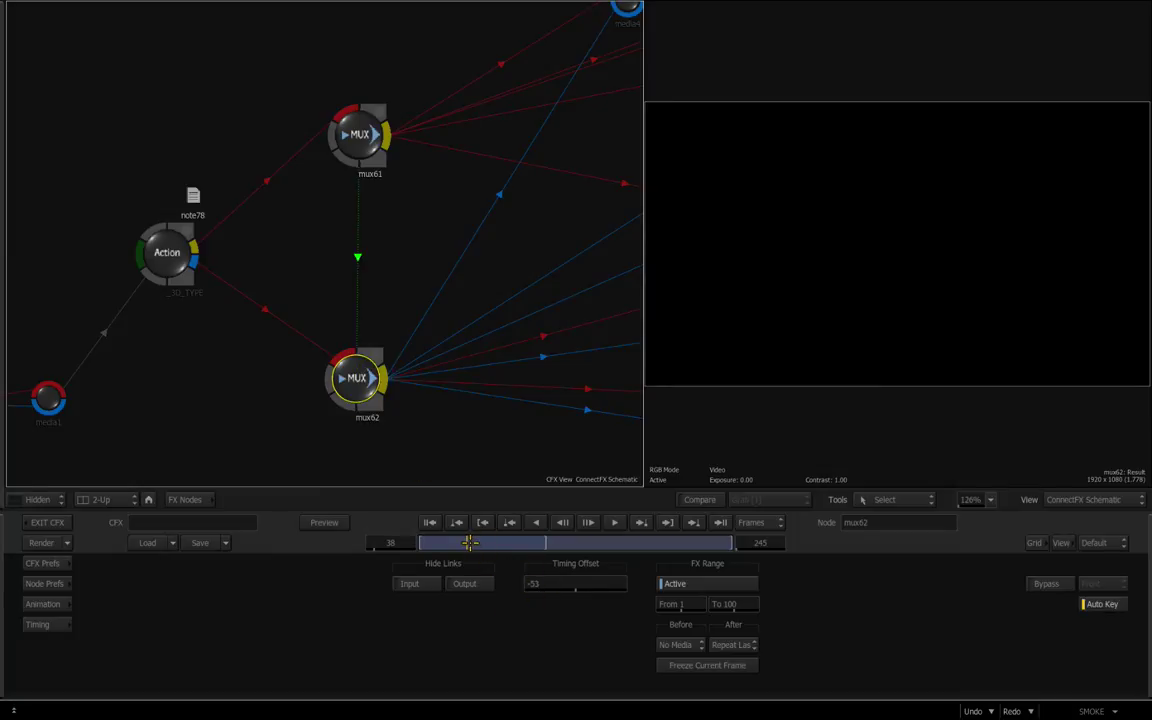
mouse_move(469, 542)
mouse_down()
mouse_move(499, 548)
mouse_move(486, 548)
mouse_up()
Step: Select the _3D_TYPE Action again and scrub its text animation from near the start to frame 37
click(161, 254)
click(425, 545)
drag(424, 547, 470, 547)
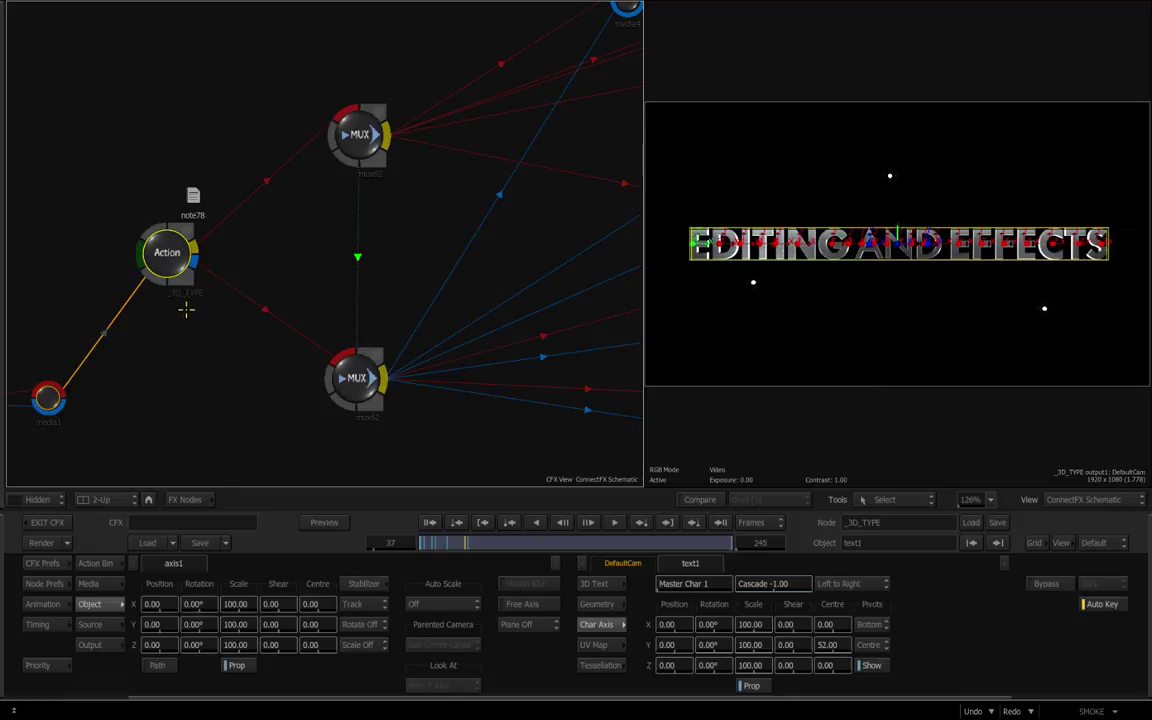
Step: Trace the type branches to MAIN_SCENE_COMP and select it to review its media list and composite
drag(543, 237, 419, 249)
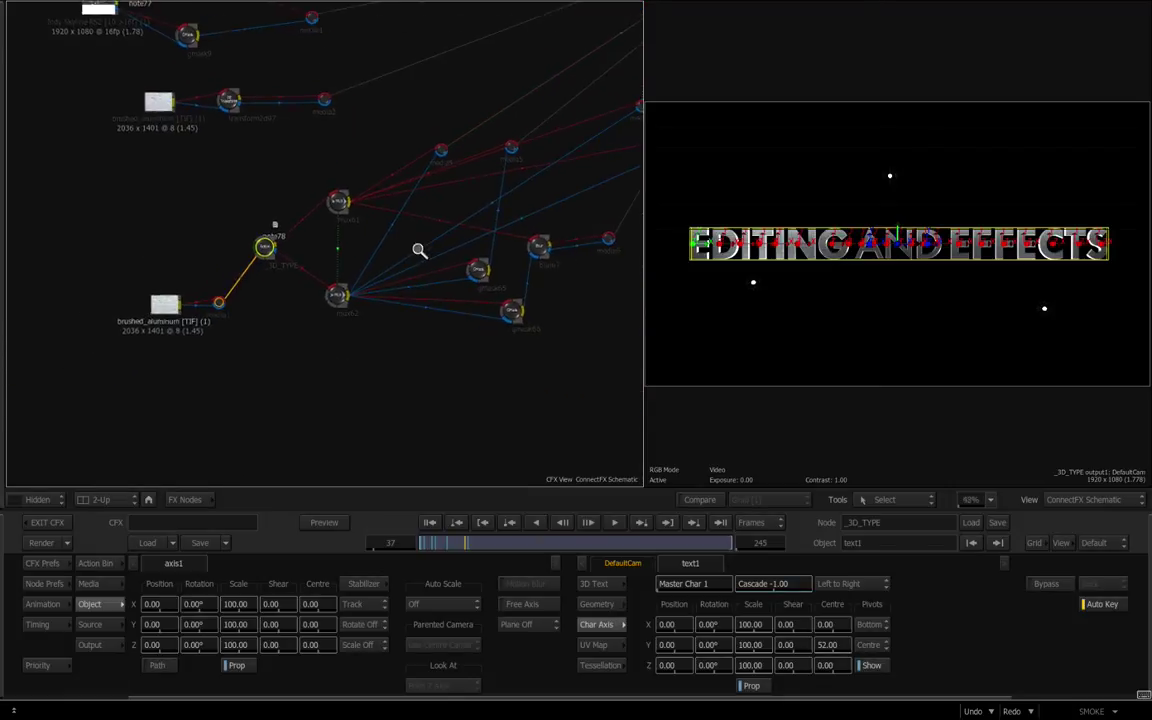
drag(488, 213, 270, 306)
drag(514, 181, 301, 314)
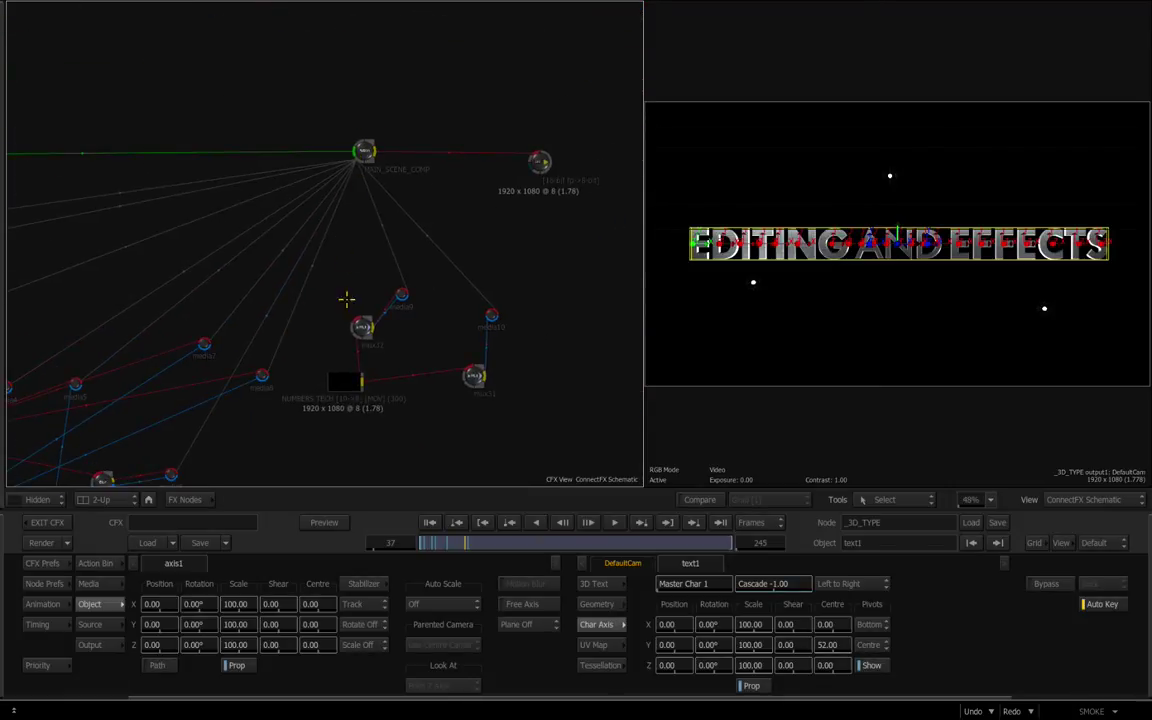
click(363, 151)
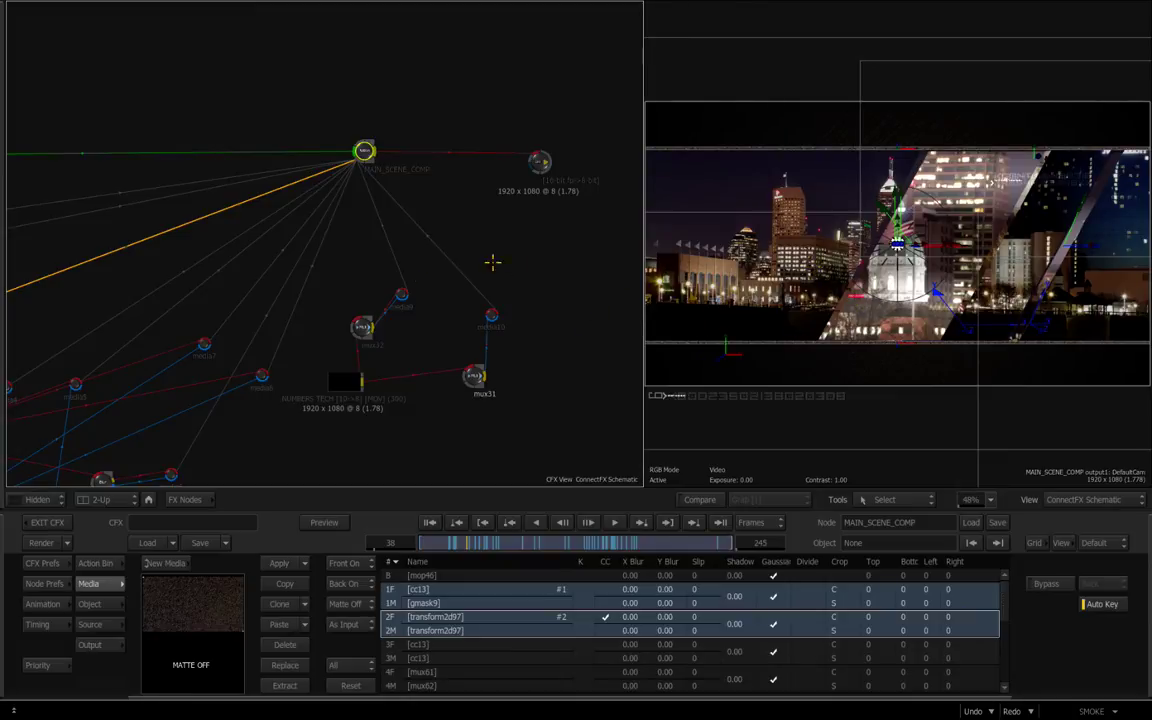
Step: Return to the nodes after _3D_TYPE and compare the Timing Offset and FX Range settings of mux61 and mux62
drag(308, 377, 355, 368)
drag(199, 405, 571, 128)
drag(123, 304, 312, 300)
drag(419, 287, 489, 289)
click(475, 215)
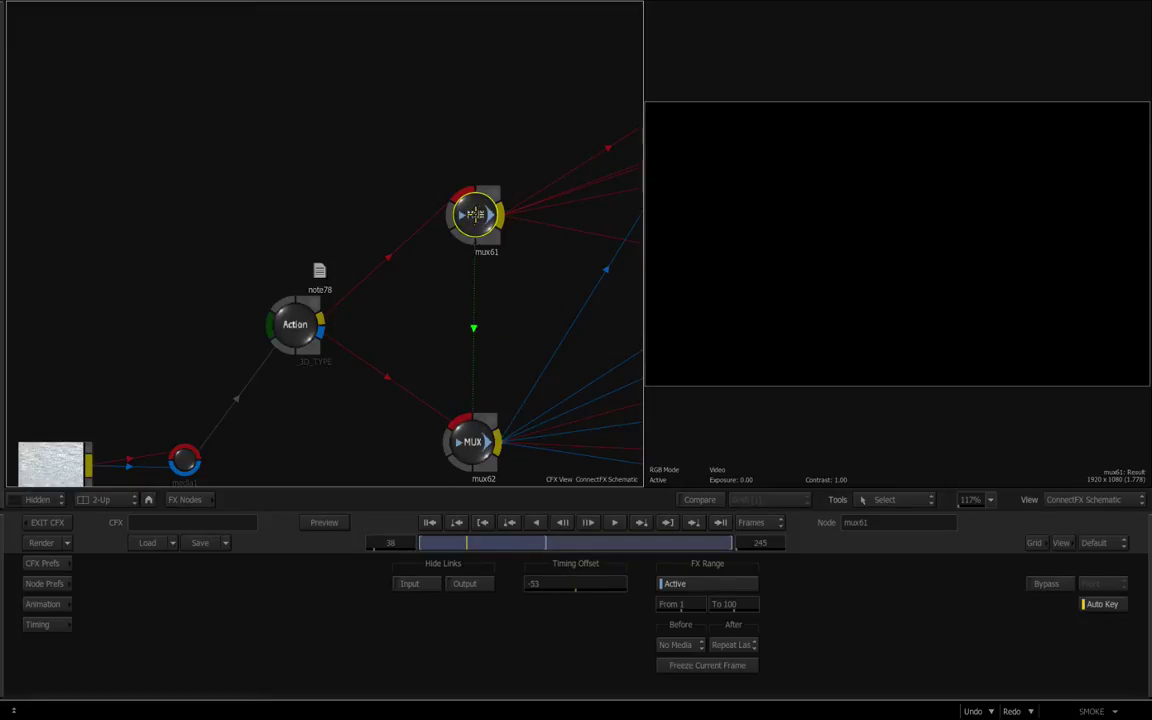
click(470, 441)
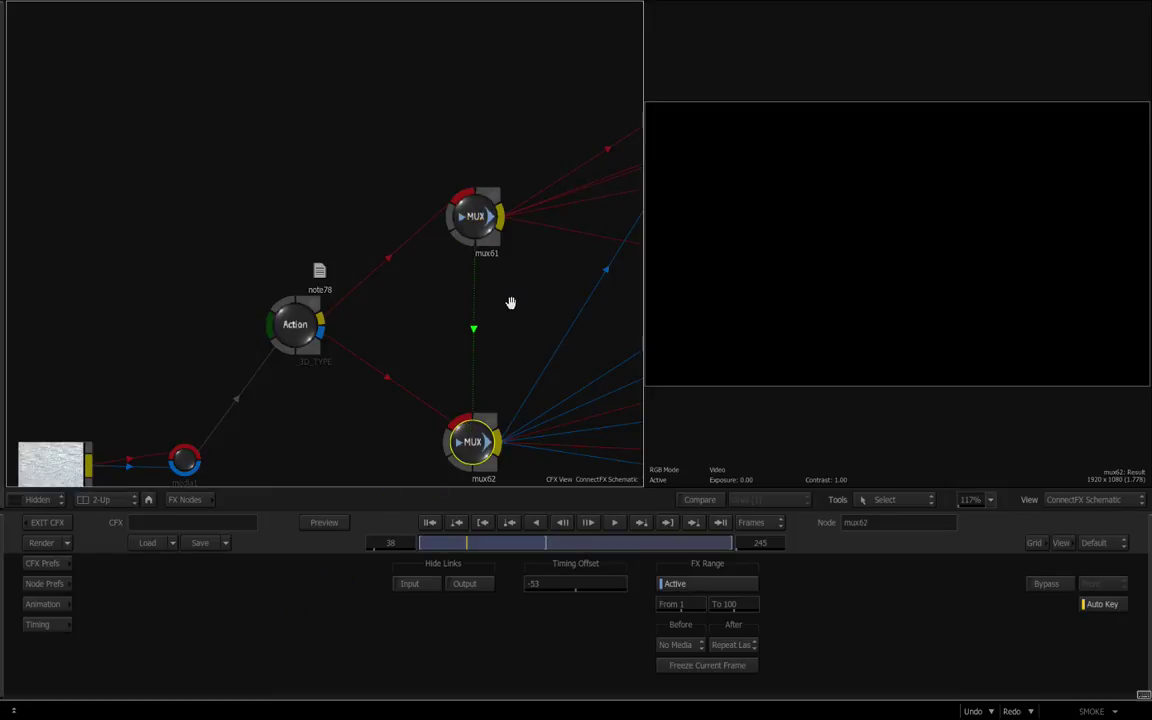
Step: Follow the mux61 and mux62 outputs downstream and select the media4 input they share
drag(550, 301, 458, 300)
drag(431, 262, 249, 265)
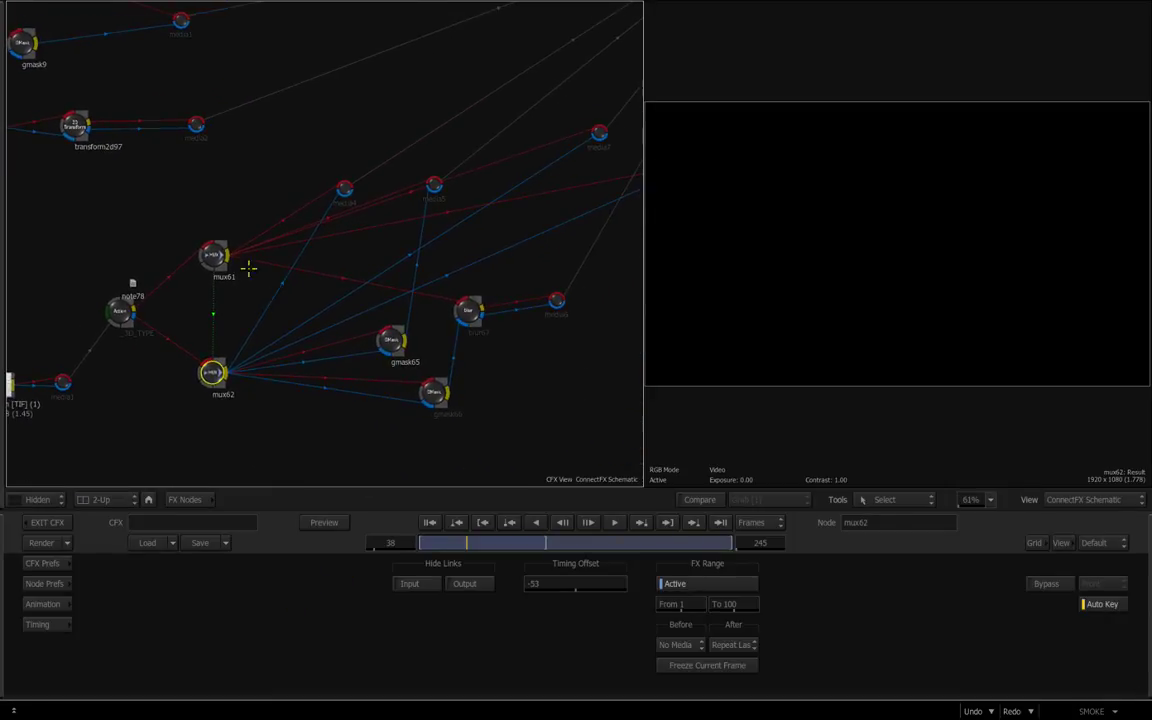
click(212, 252)
click(344, 186)
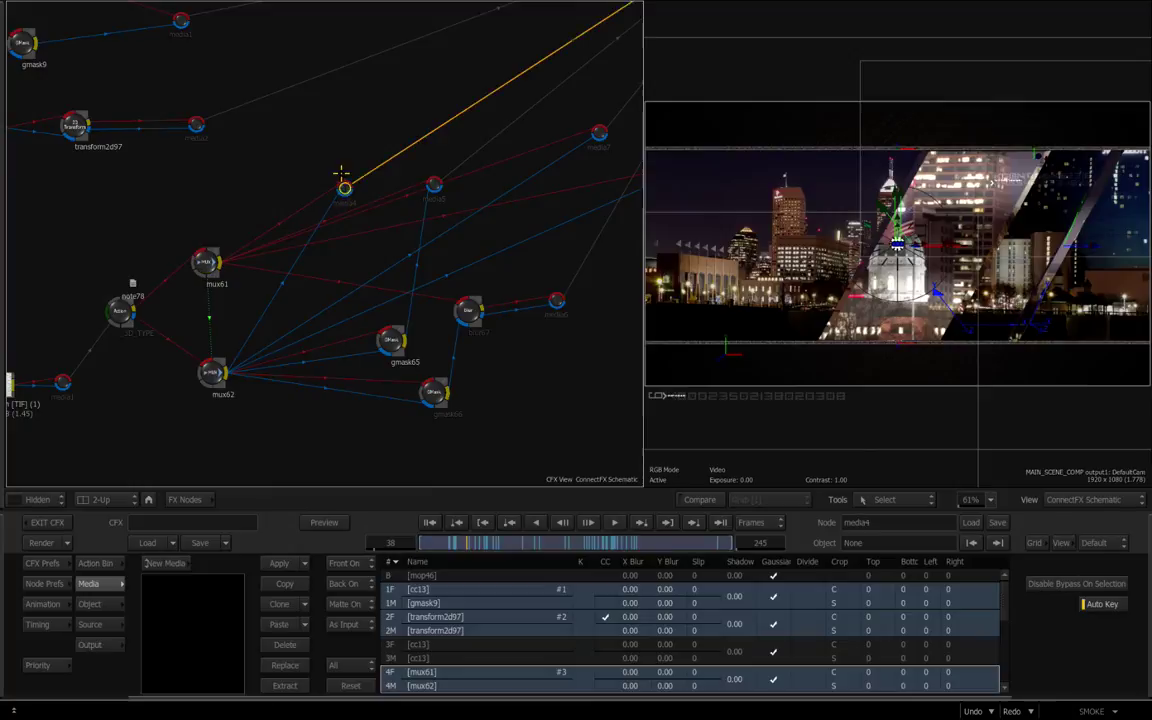
Step: Select the media7 input and preview the MAIN_SCENE_COMP composite at frames 94 and 114
click(598, 133)
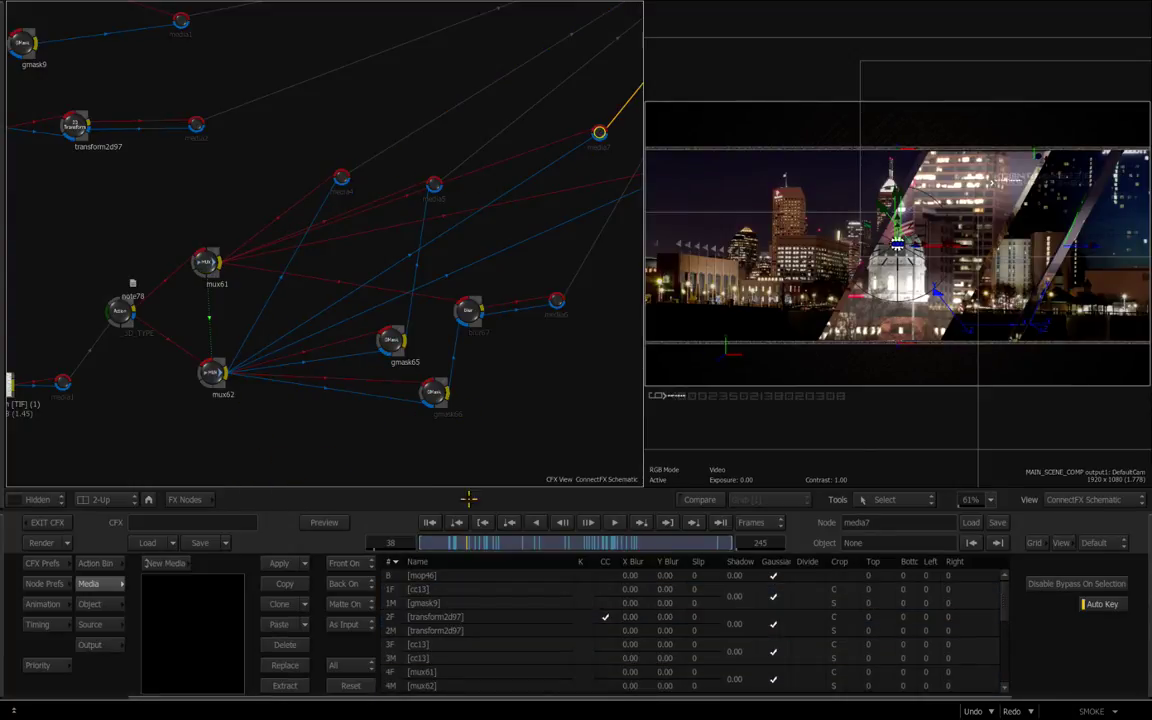
click(562, 542)
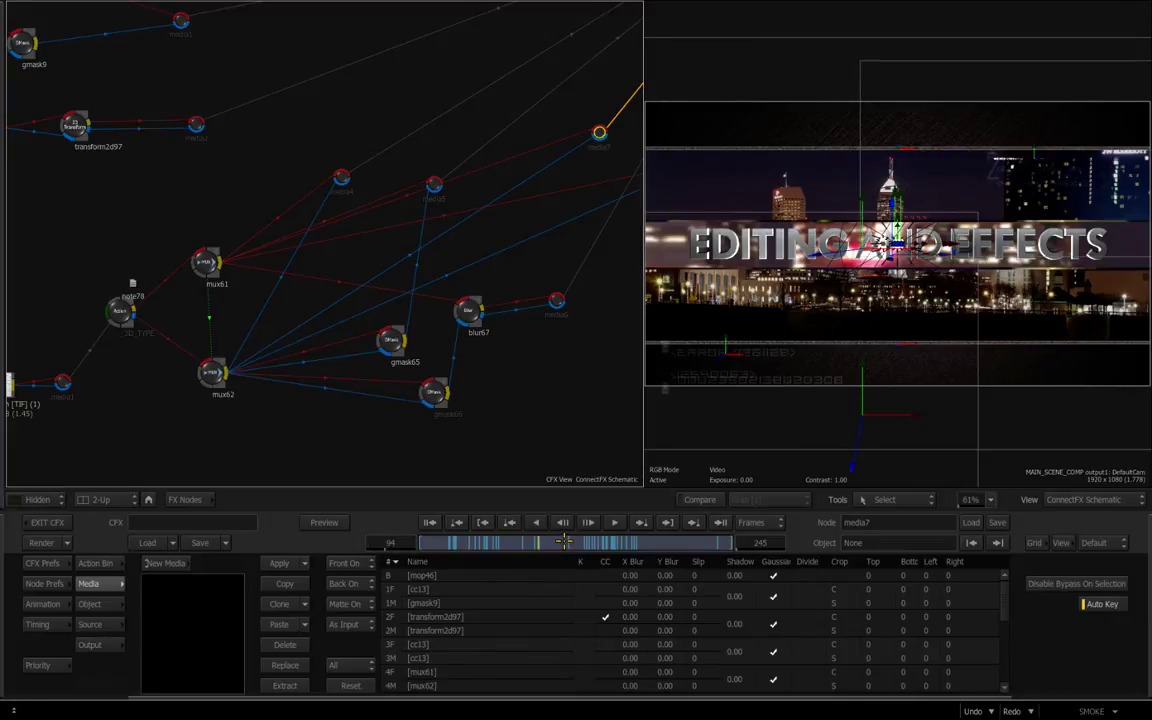
click(564, 541)
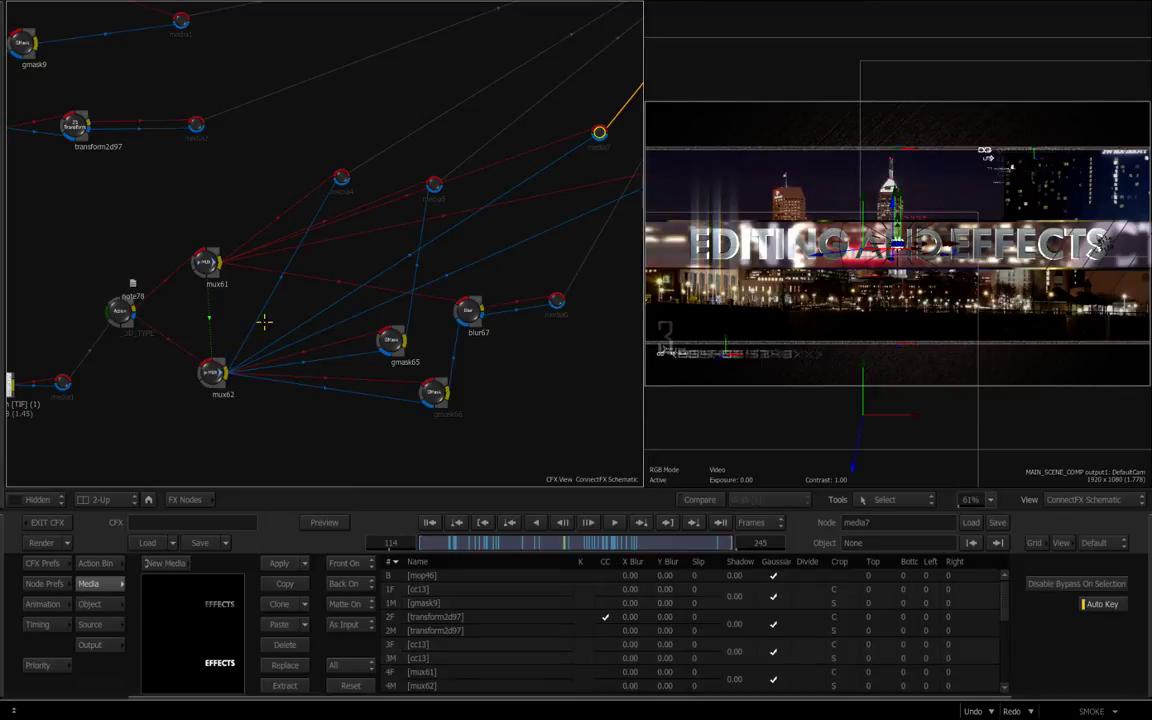
Step: Select mux62 to view its matte result, and preview gmask65 across the frames up to about 126
click(212, 373)
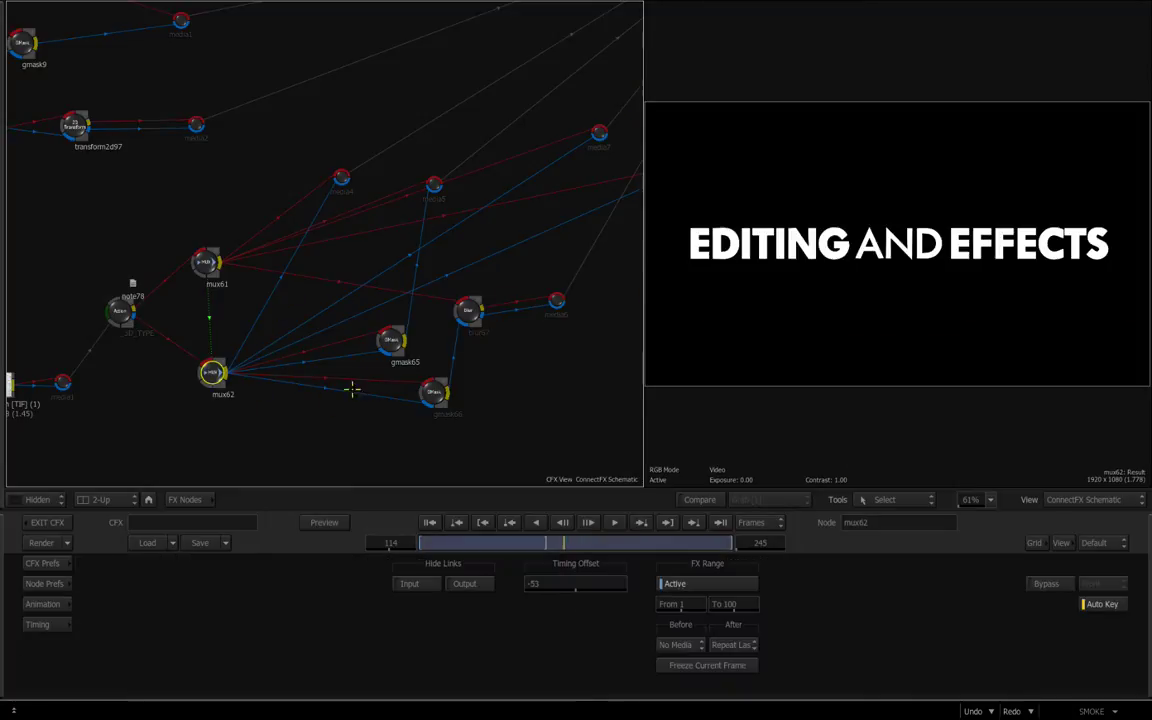
click(391, 341)
click(551, 543)
mouse_move(551, 543)
mouse_down()
mouse_move(539, 542)
mouse_move(577, 545)
mouse_move(560, 543)
mouse_up()
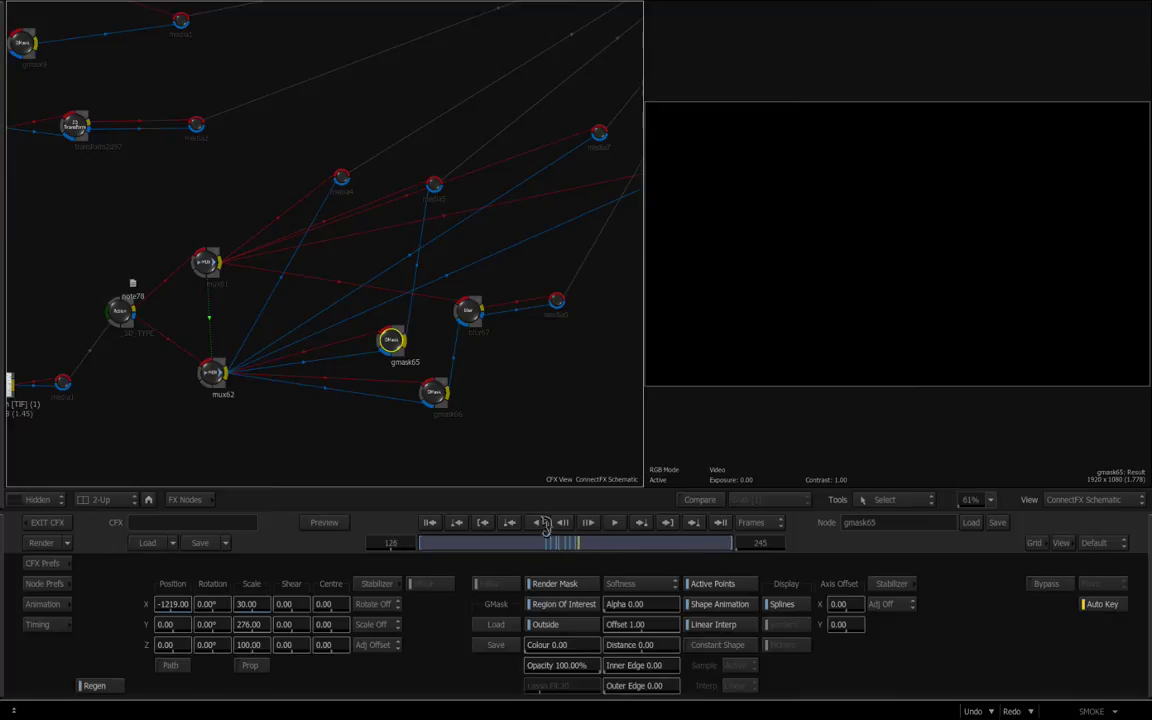
Step: Preview gmask66 across several frames, and inspect the RGB channel offsets and enlarged result of blur67
click(433, 392)
drag(545, 545, 573, 542)
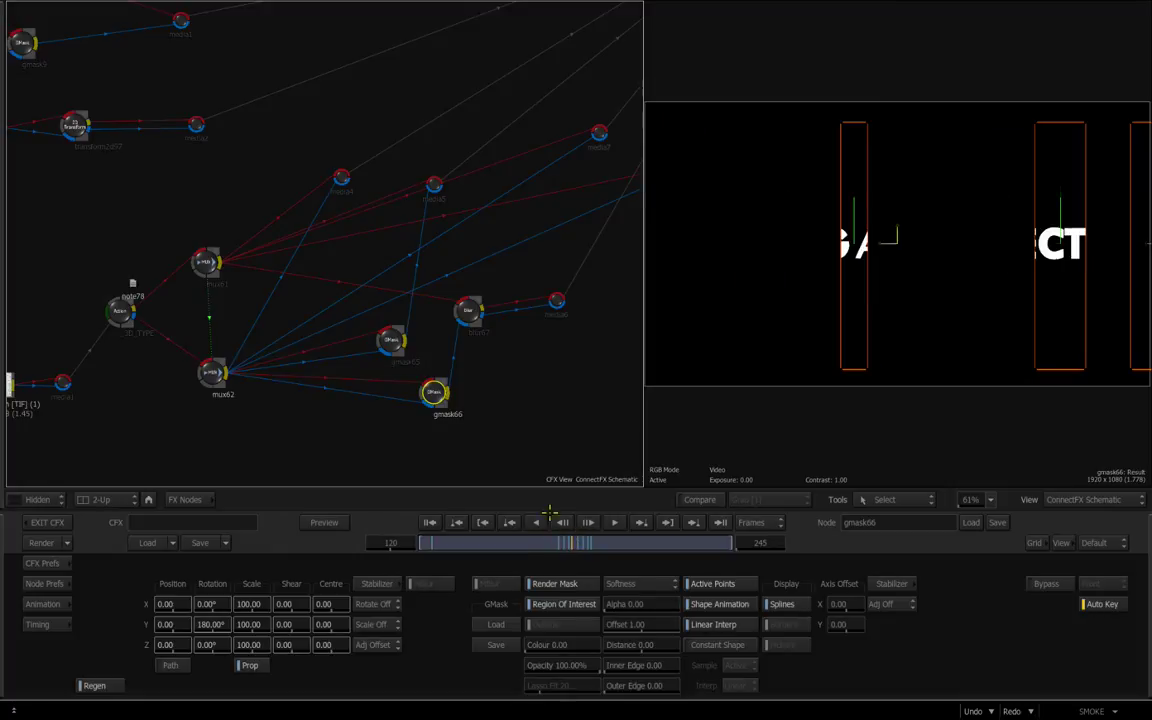
click(466, 311)
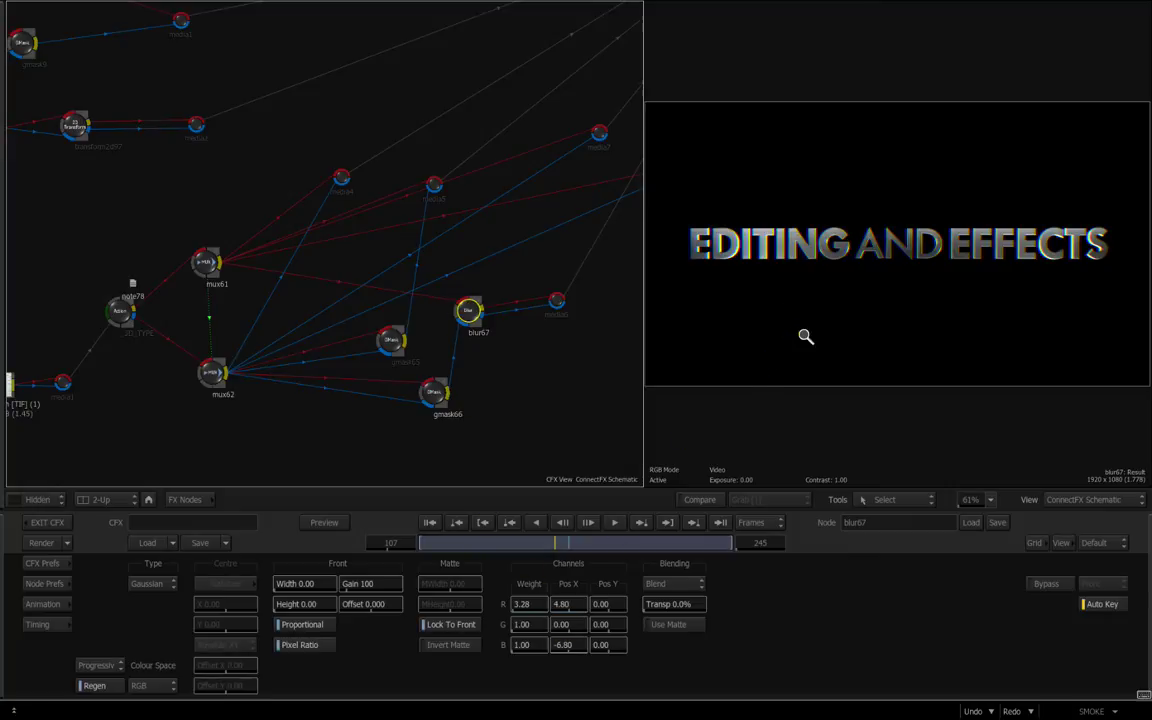
drag(808, 332, 863, 340)
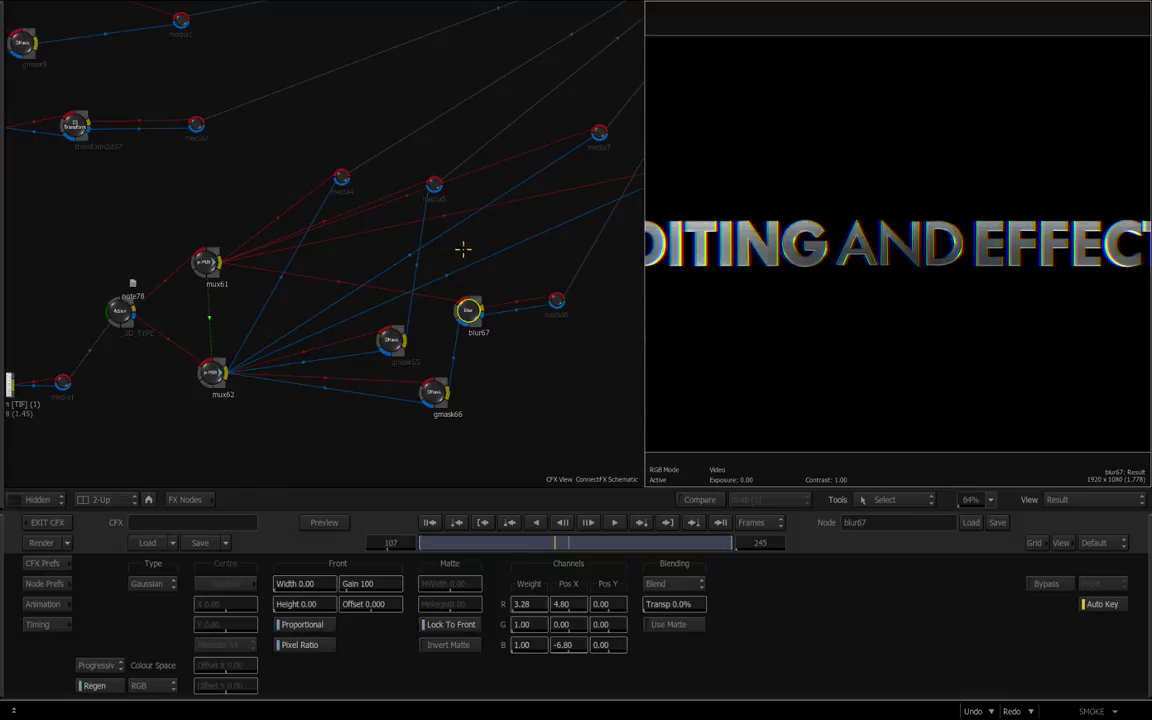
Step: Open the MAIN_SCENE_COMP Action schematic and survey its axis, light, geometry, reflection and image nodes
drag(555, 252, 361, 344)
drag(542, 165, 384, 187)
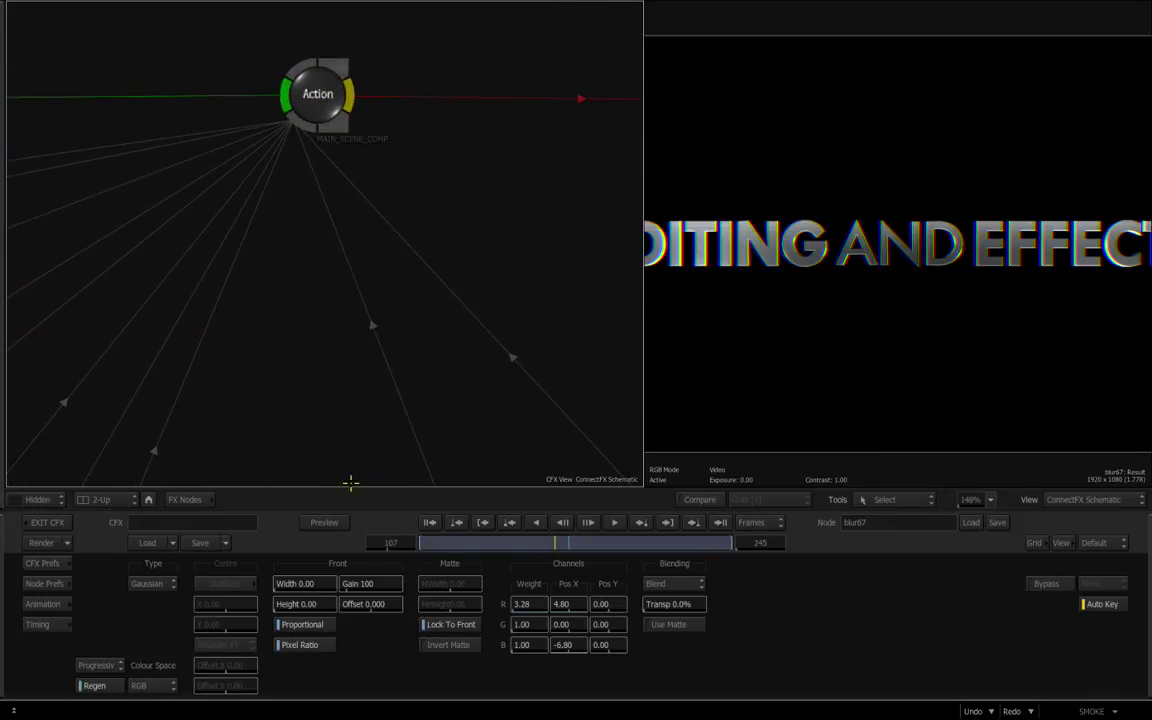
double_click(318, 94)
drag(378, 158, 350, 173)
drag(463, 399, 306, 324)
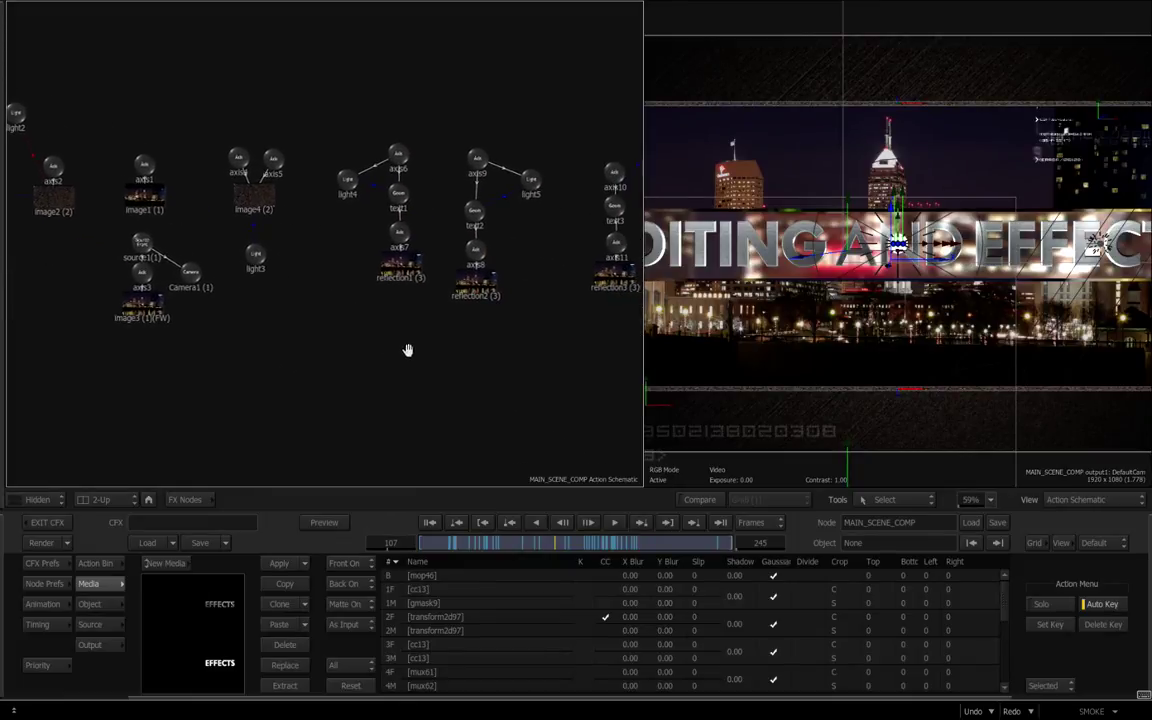
mouse_move(406, 347)
mouse_down()
mouse_move(222, 339)
mouse_move(300, 350)
mouse_move(208, 355)
mouse_up()
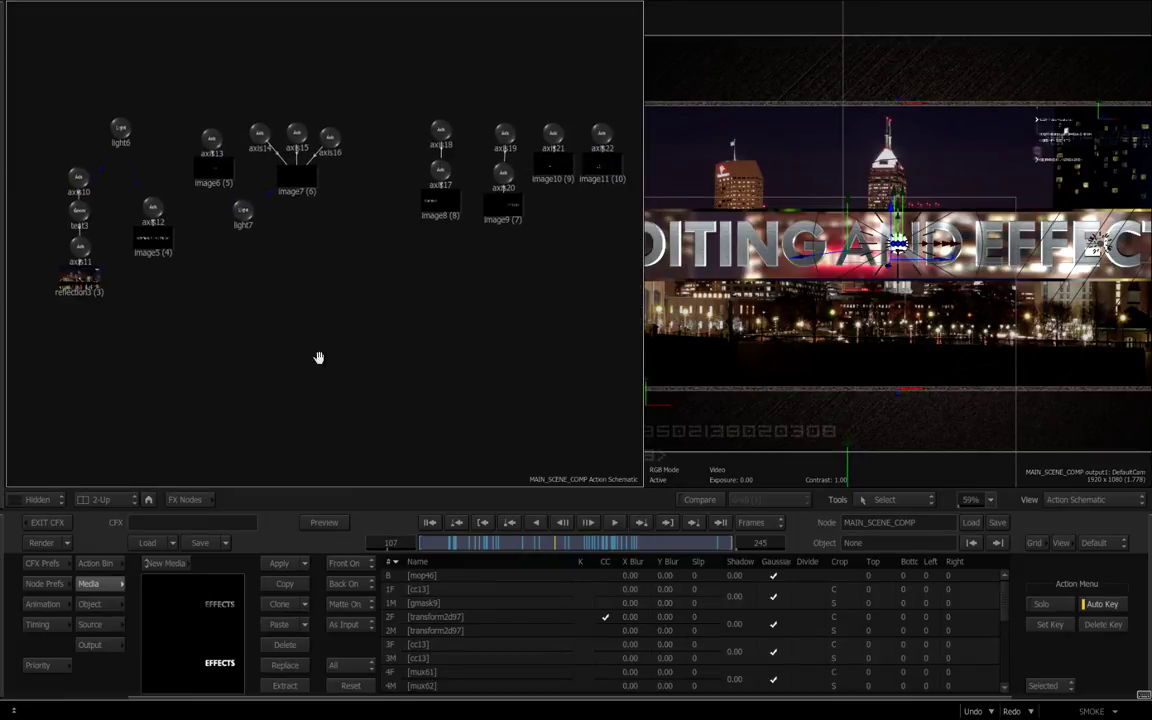
drag(319, 357, 184, 353)
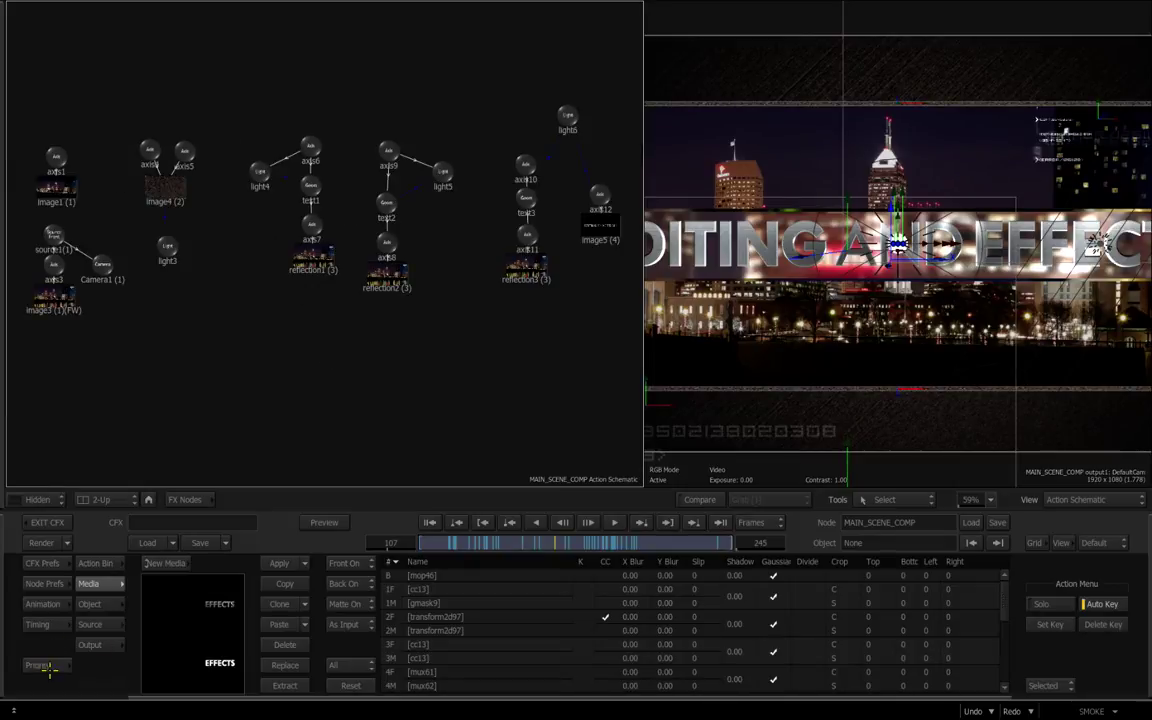
Step: Review the Priority Editor's object list to its end, and preview the composite from the first frame to frame 35
click(40, 665)
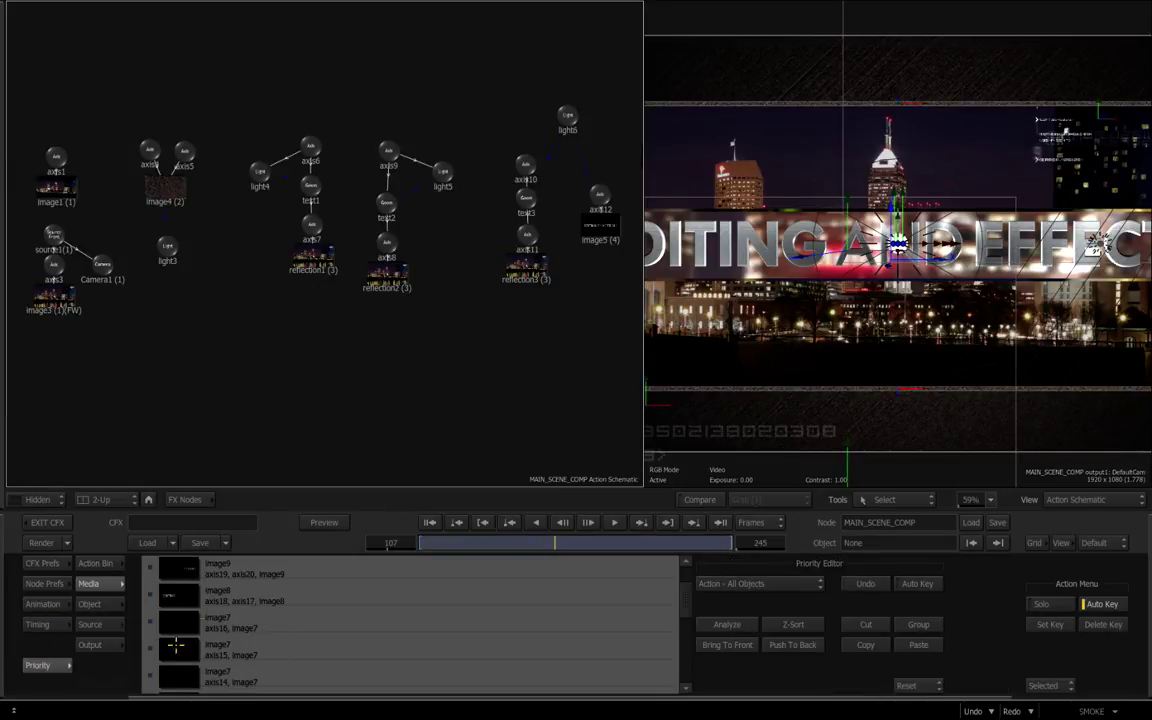
drag(687, 592, 673, 670)
key(Home)
drag(804, 371, 689, 375)
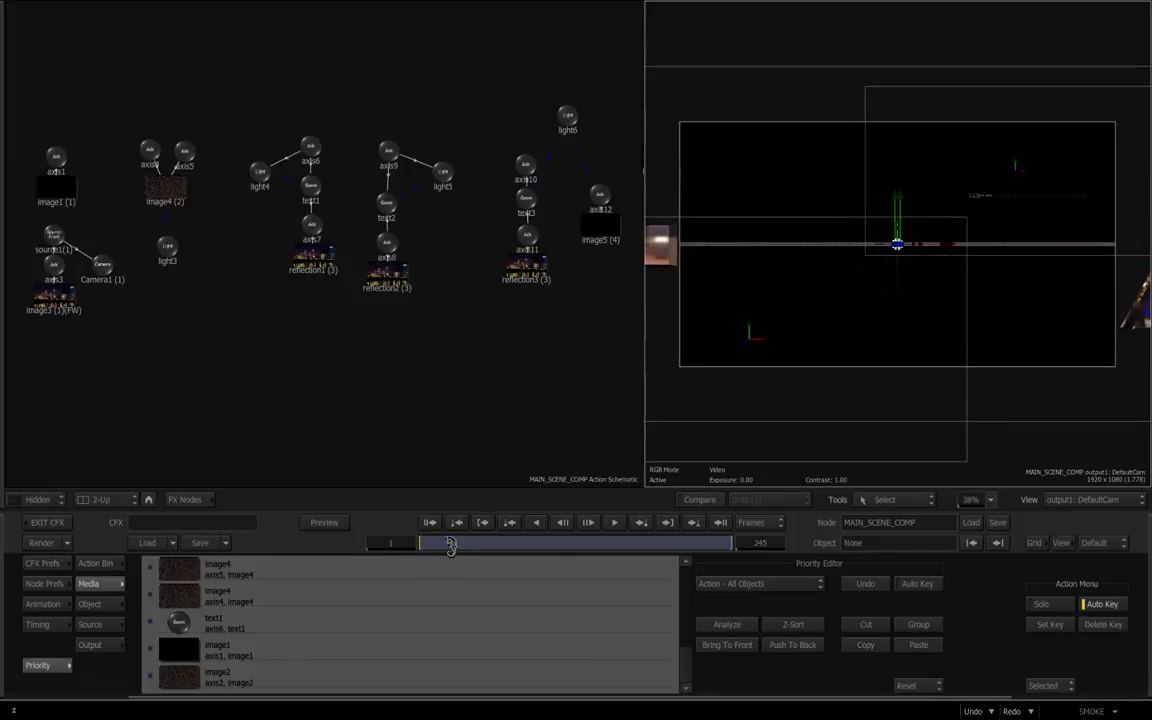
click(431, 544)
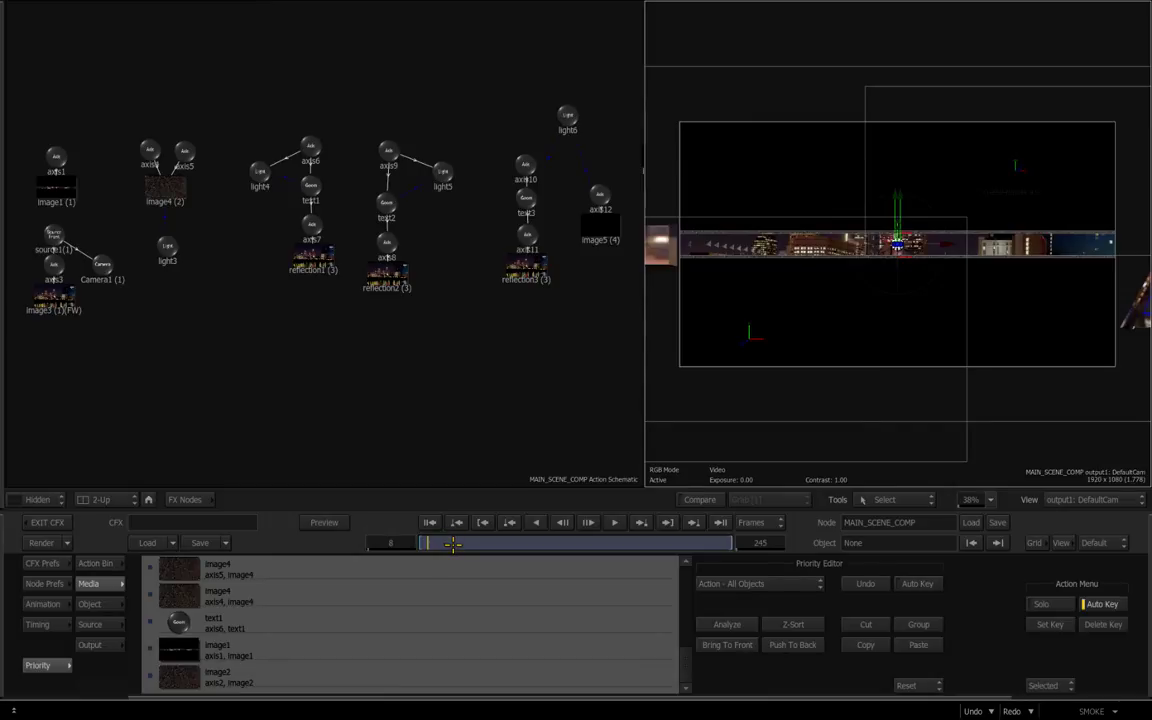
drag(455, 543, 476, 542)
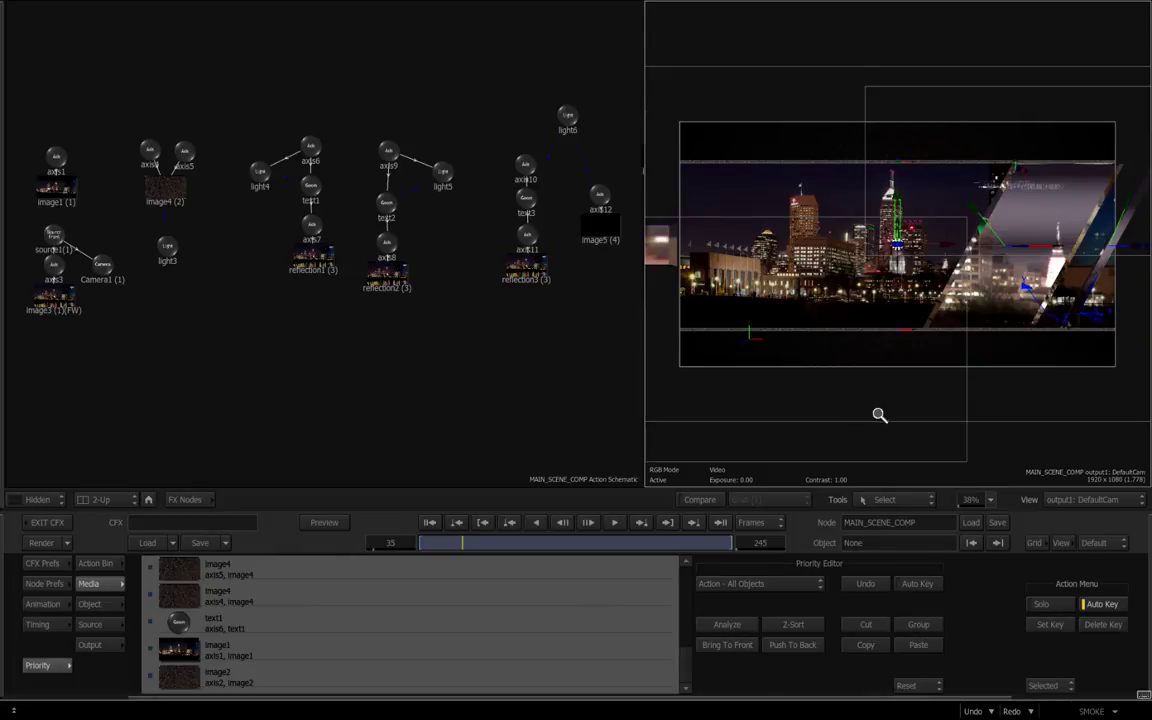
drag(879, 414, 954, 419)
drag(923, 365, 812, 365)
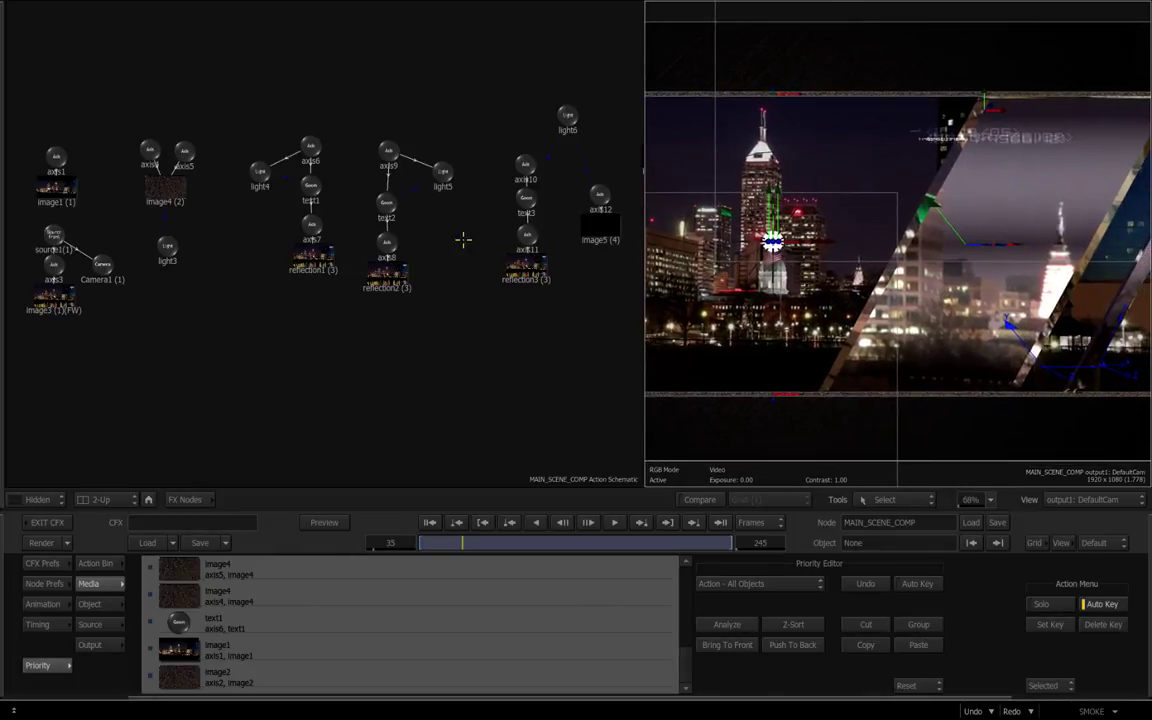
Step: Open the text1 geometry and examine its 3D Text settings and bevel curve against the slashes in the composite
click(309, 181)
drag(343, 342, 373, 345)
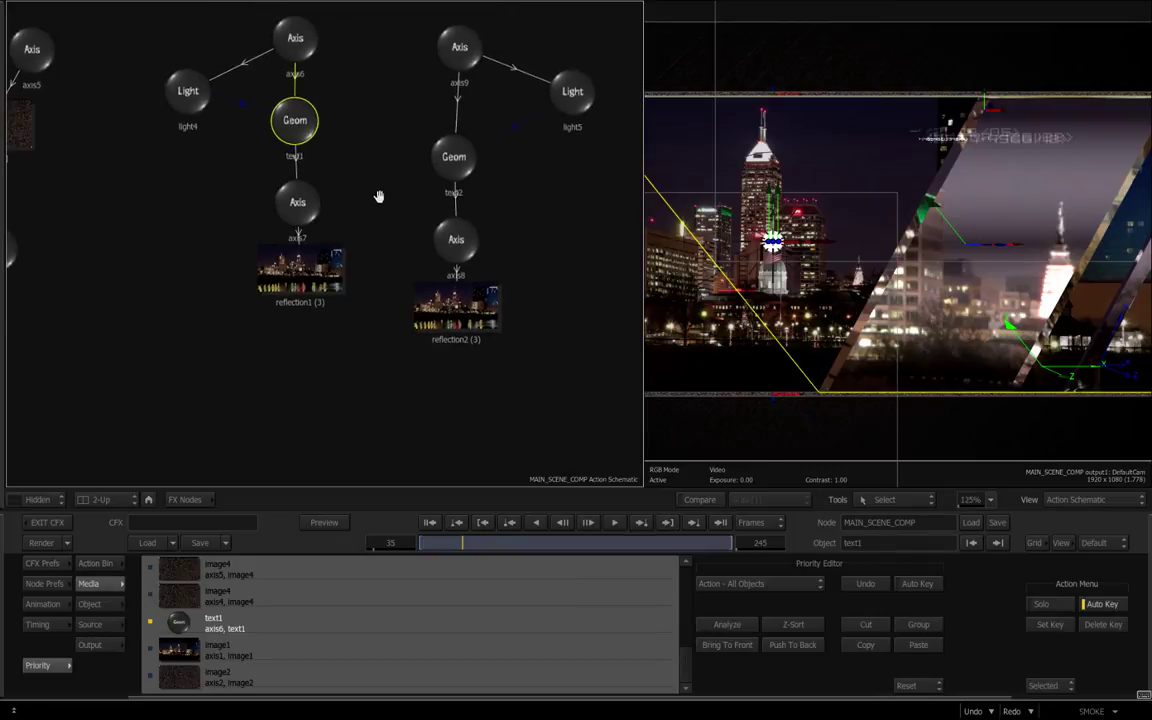
drag(378, 198, 328, 287)
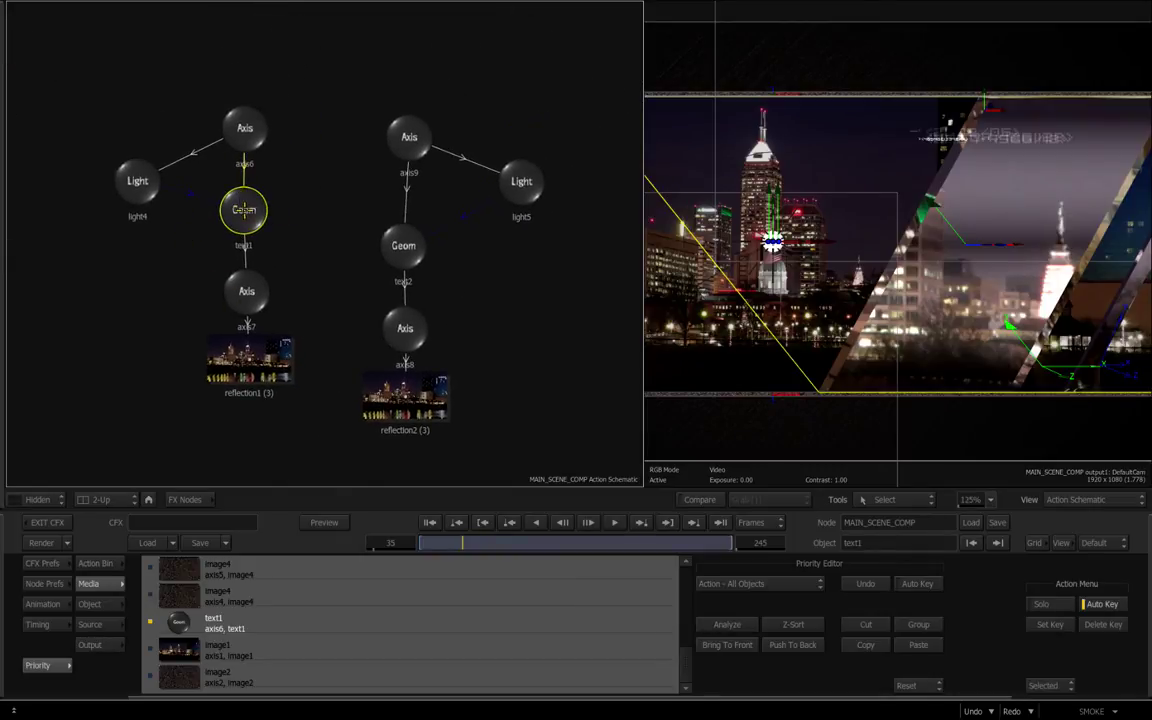
double_click(244, 210)
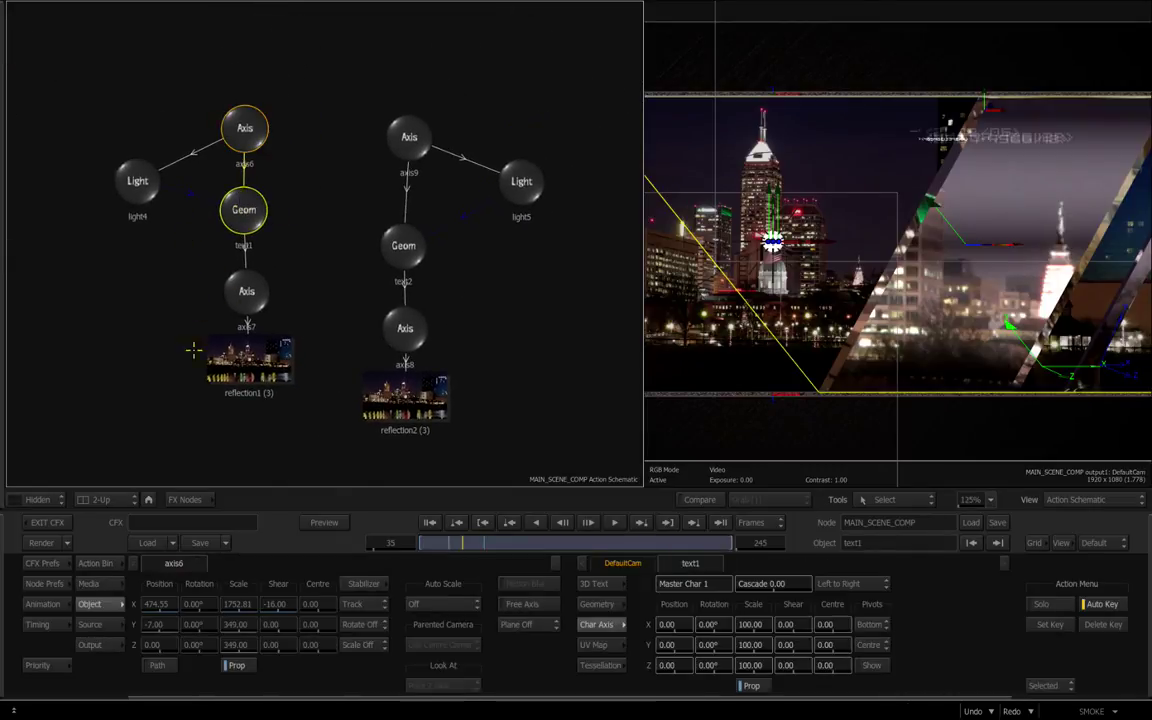
click(610, 583)
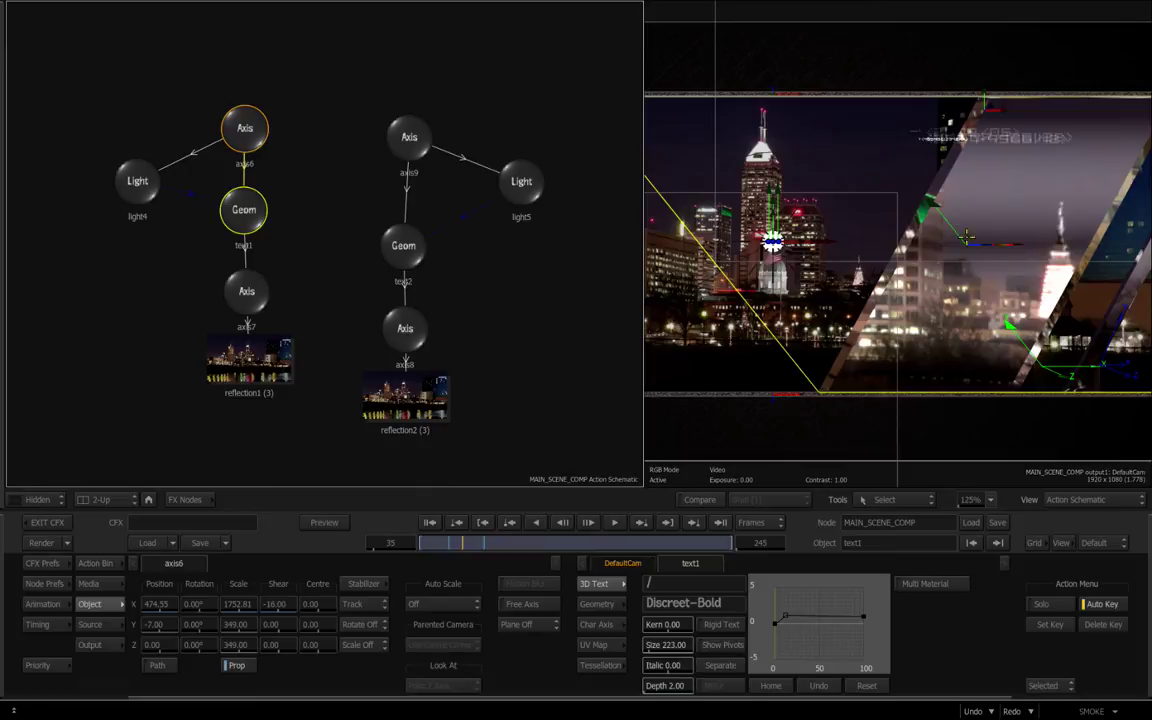
drag(862, 435, 785, 367)
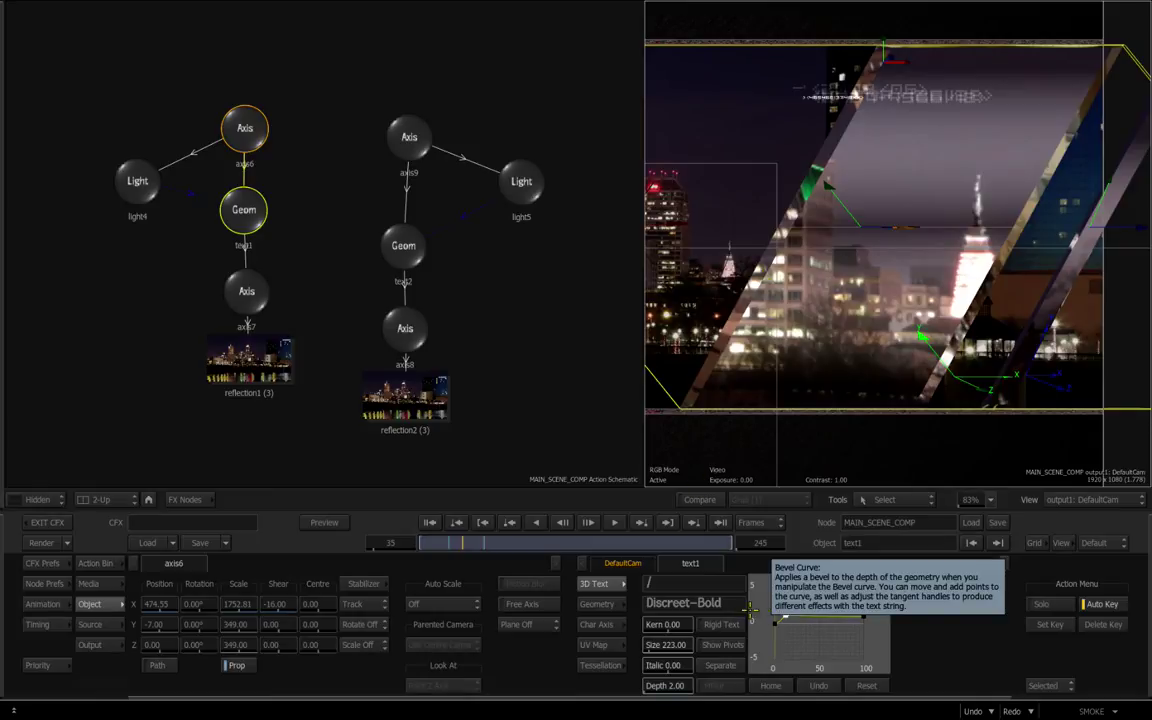
Step: Inspect the reflection1 map's settings and the scale values of its parent axis7
drag(306, 270, 401, 197)
click(340, 268)
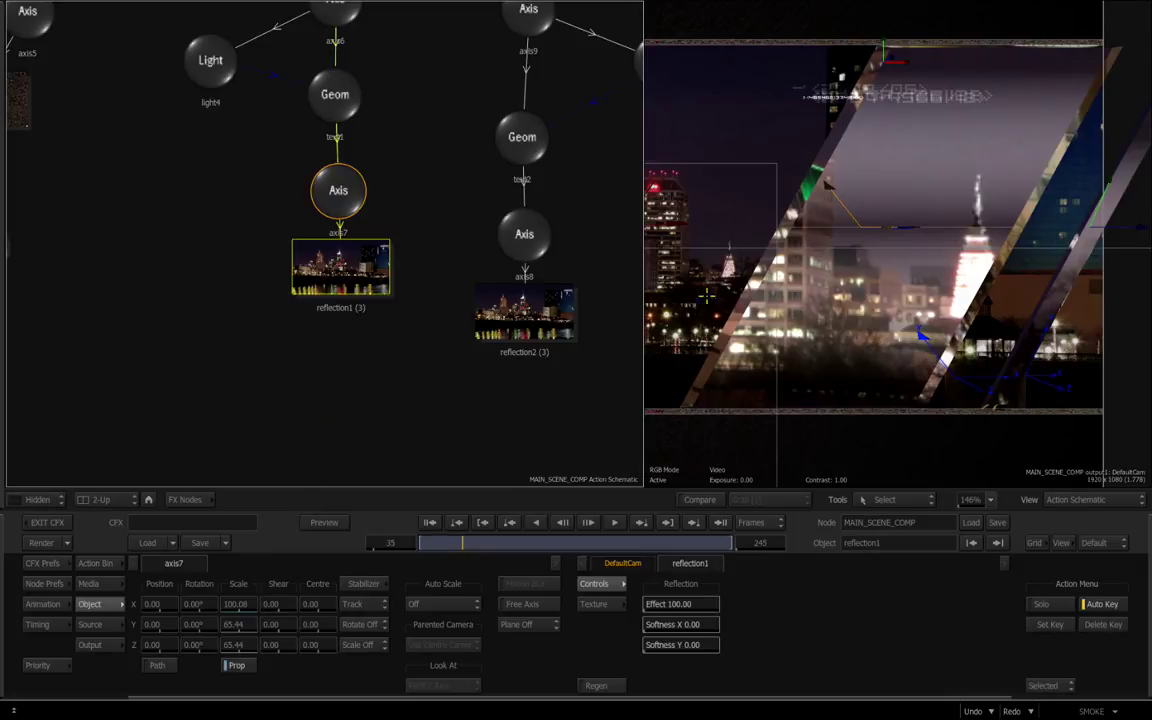
click(267, 600)
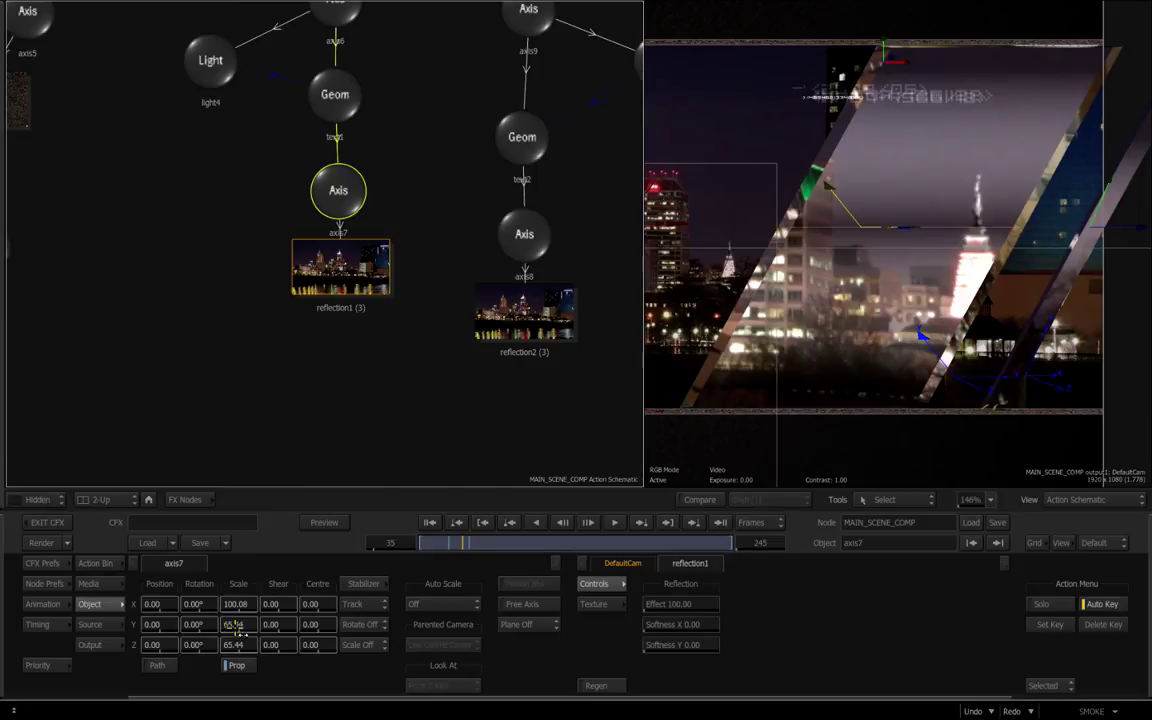
drag(236, 625, 231, 622)
Step: Select light4 under axis6 and examine its light type, area size and intensity
drag(411, 136, 419, 262)
click(203, 207)
drag(203, 207, 201, 198)
click(332, 247)
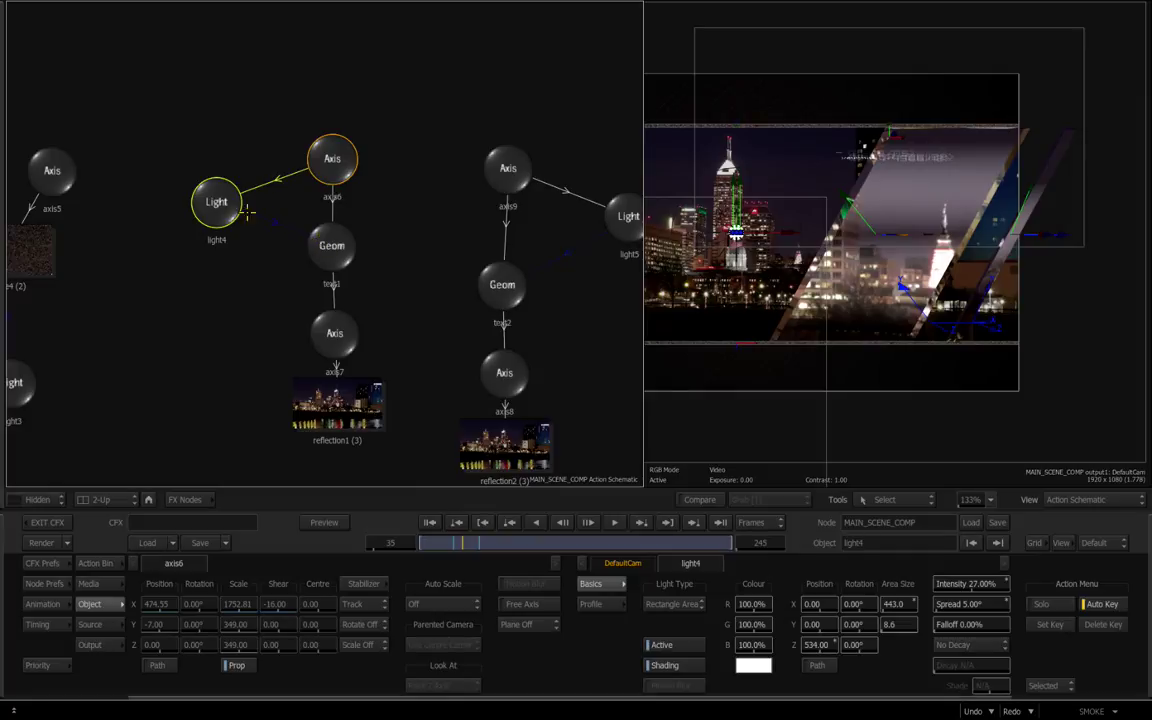
drag(216, 202, 219, 203)
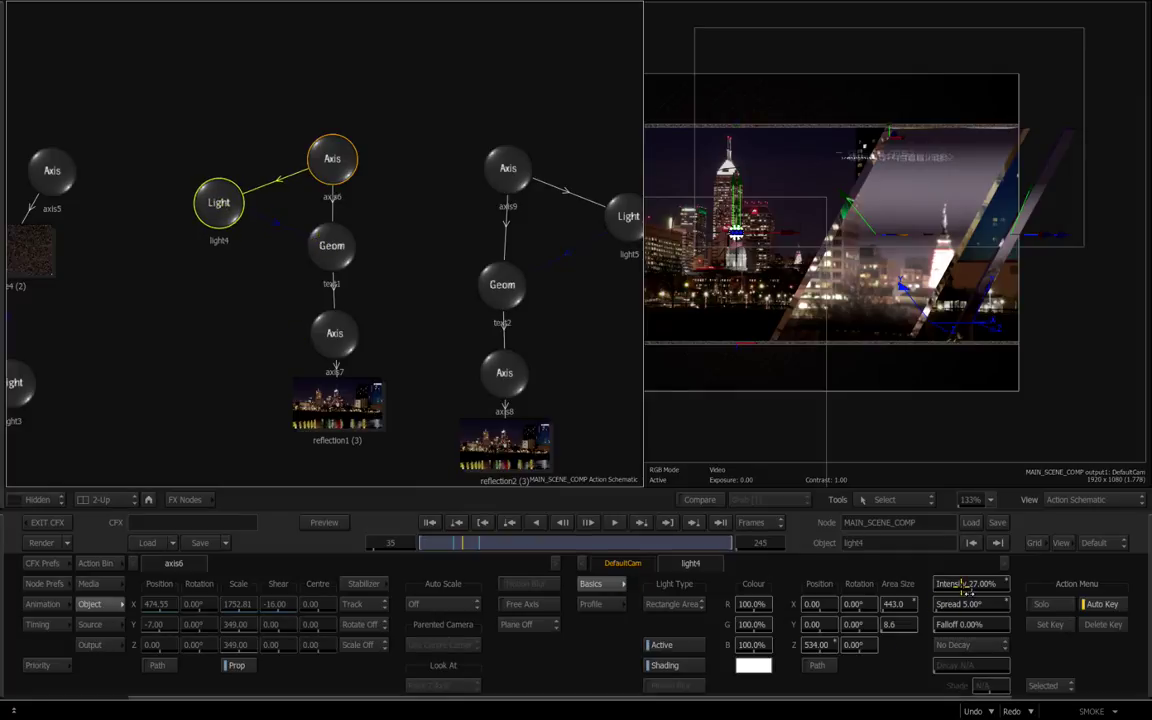
drag(966, 584, 971, 584)
Step: Select the text2 geometry to view its 3D Text settings, and preview the composite from frame 44 to 76
drag(447, 231, 353, 195)
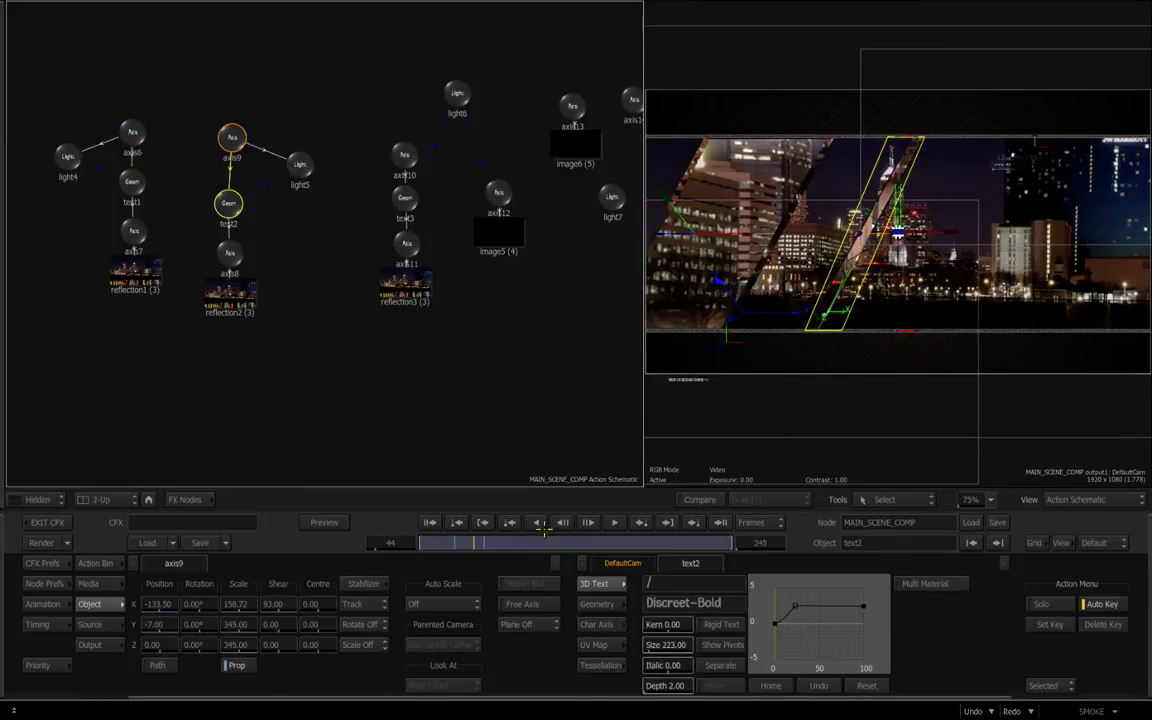
drag(475, 543, 513, 544)
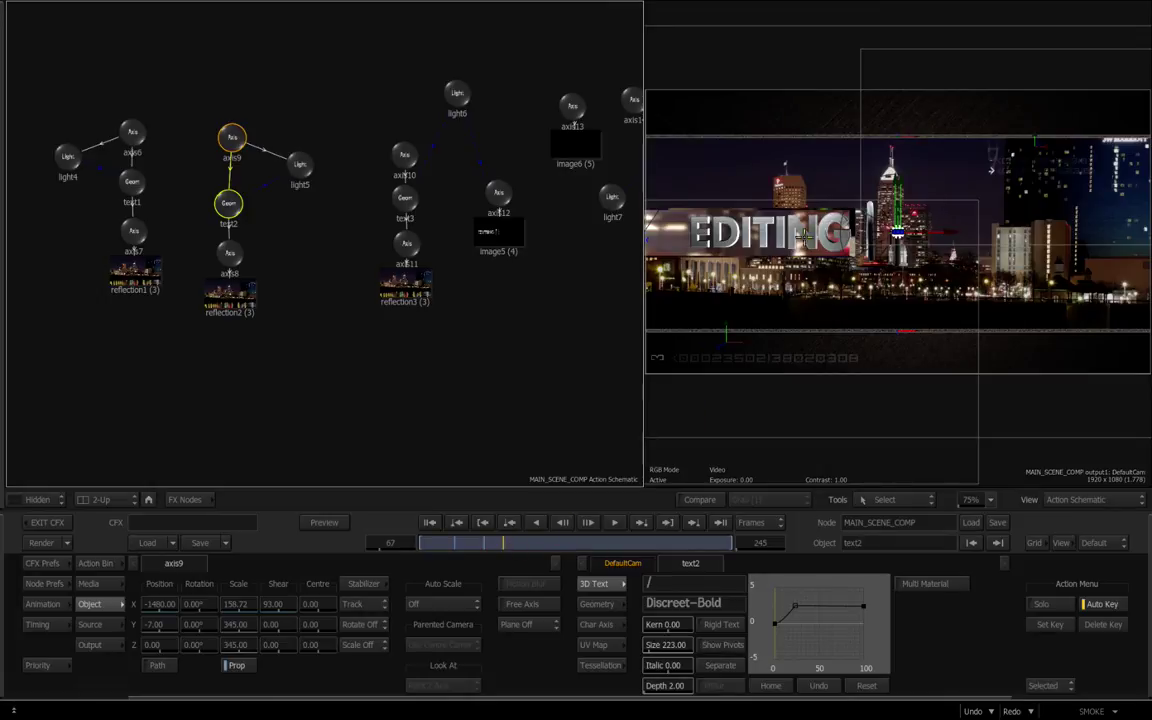
key(Right)
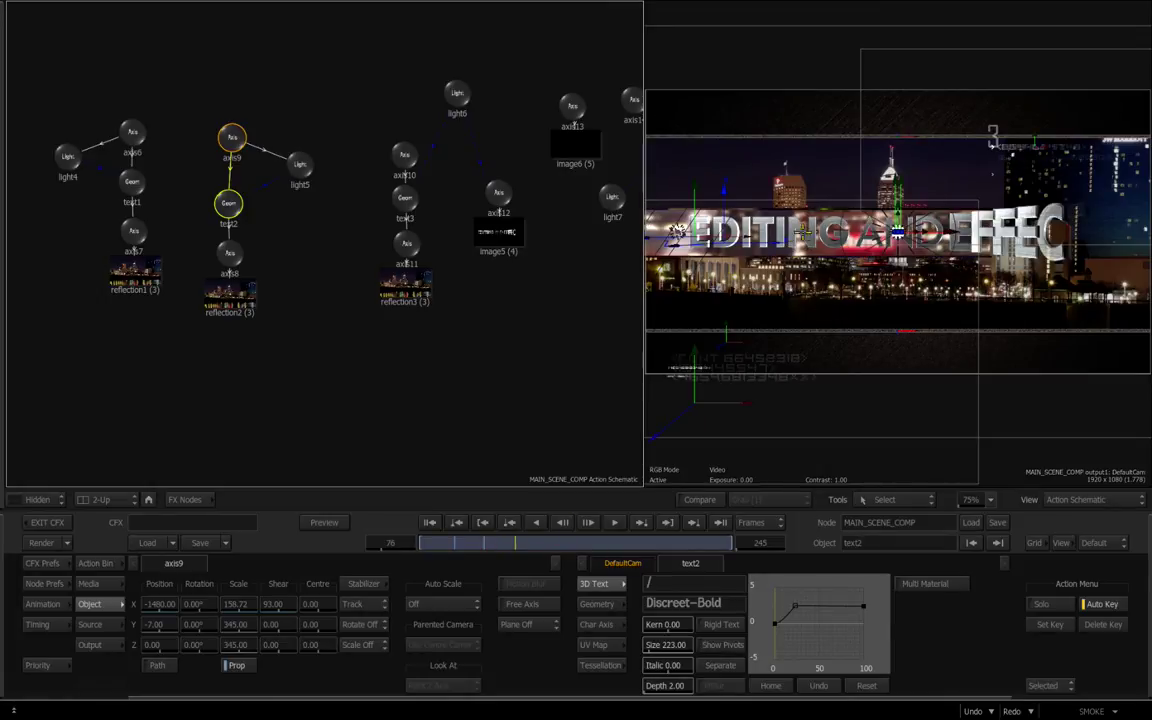
Step: Inspect the text3 geometry's 3D Text settings and the effect and softness values of reflection3
click(403, 197)
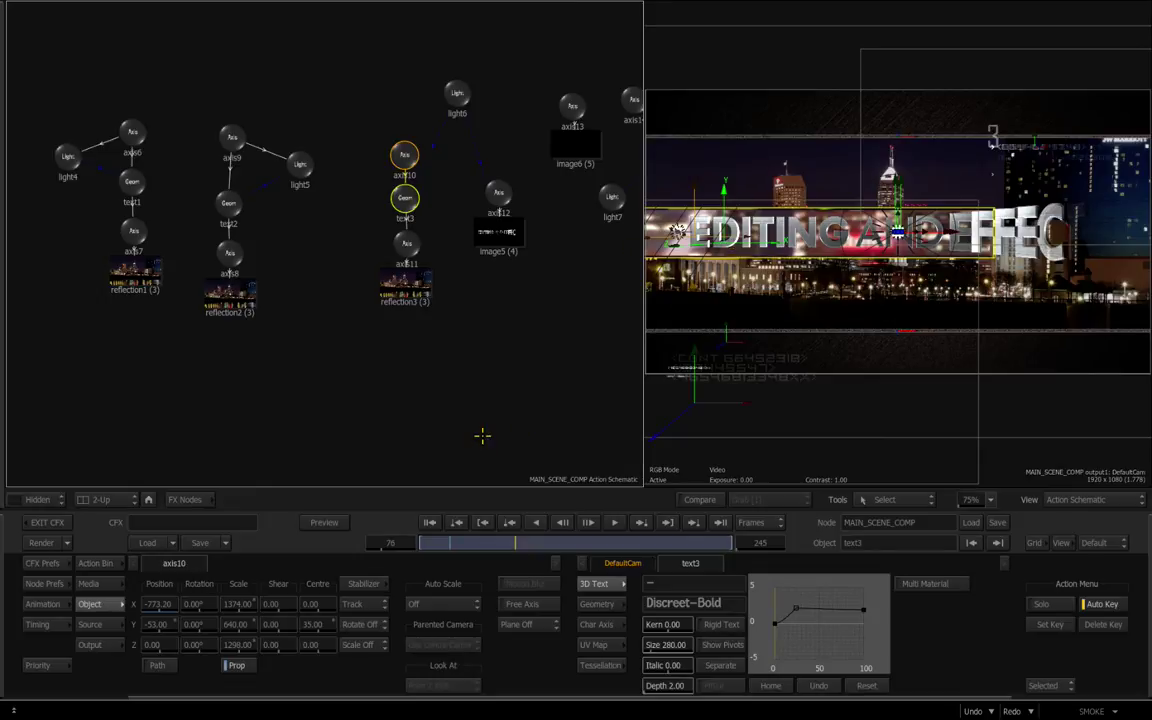
drag(430, 353, 465, 373)
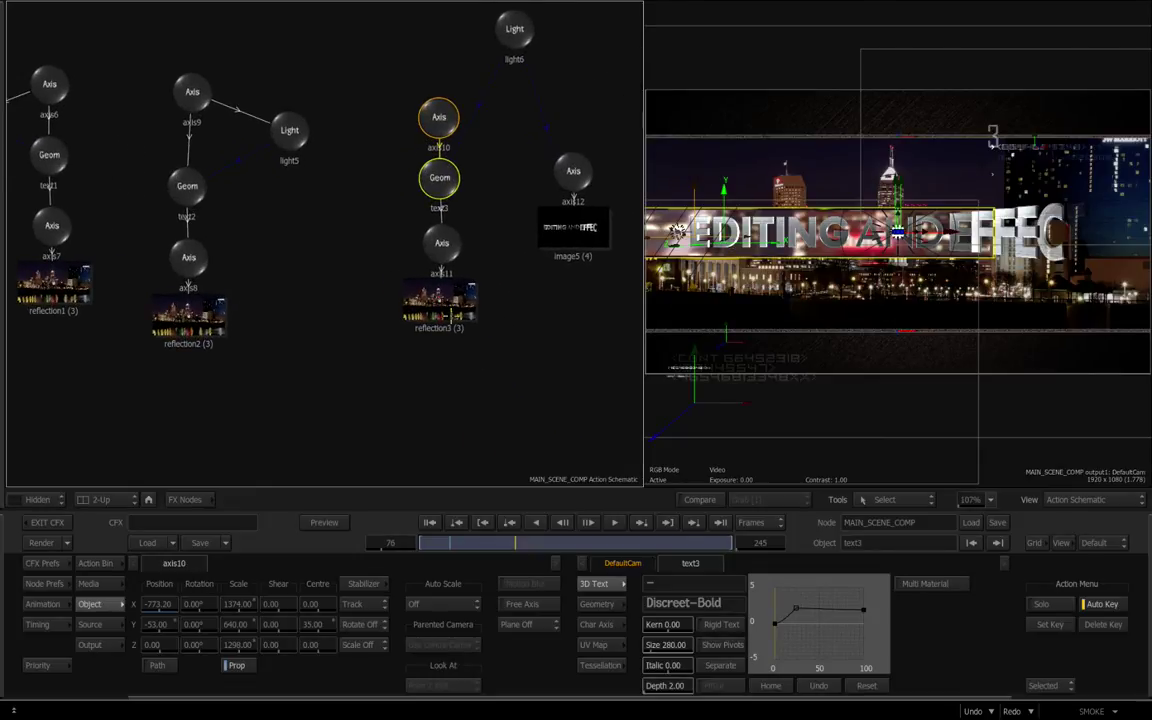
click(438, 297)
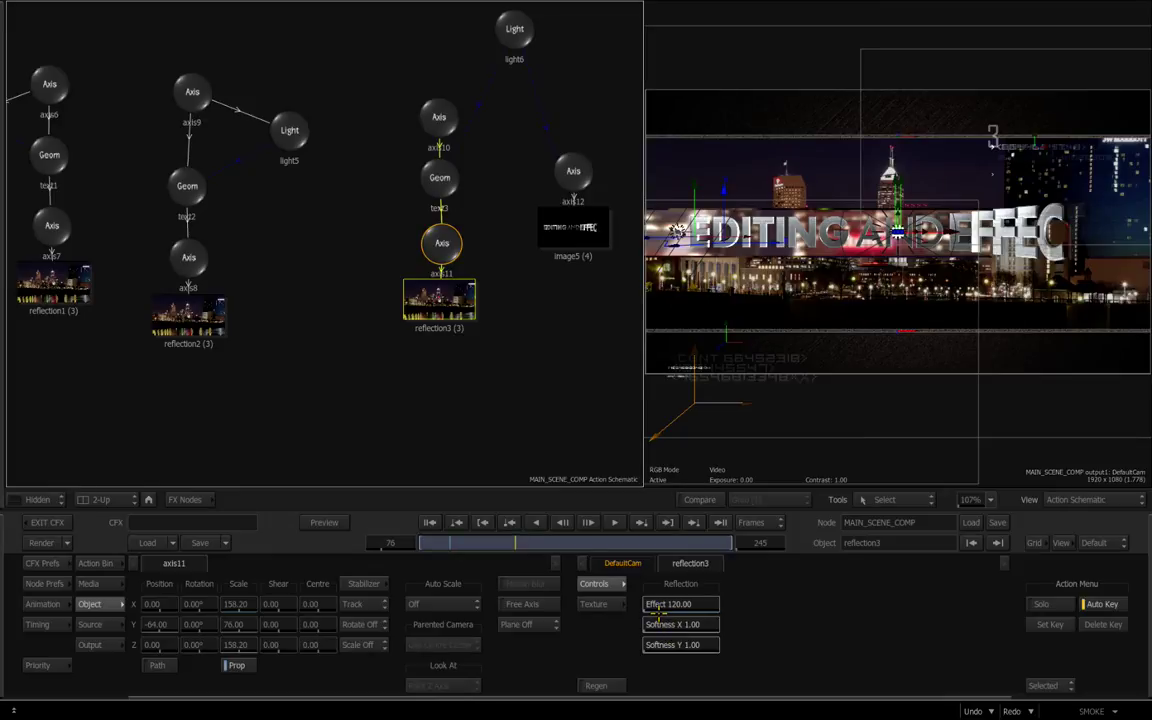
drag(527, 342, 517, 337)
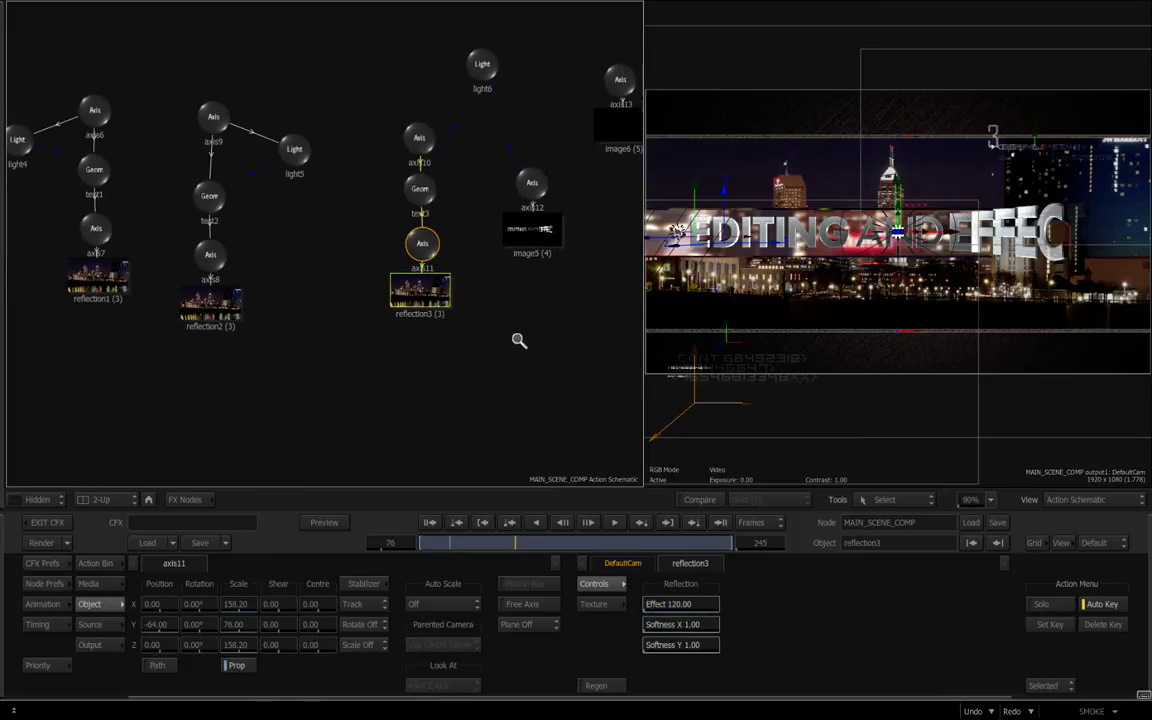
Step: Select light6 and preview its animated sweep across the type up to frame 109
click(473, 82)
drag(473, 88, 472, 93)
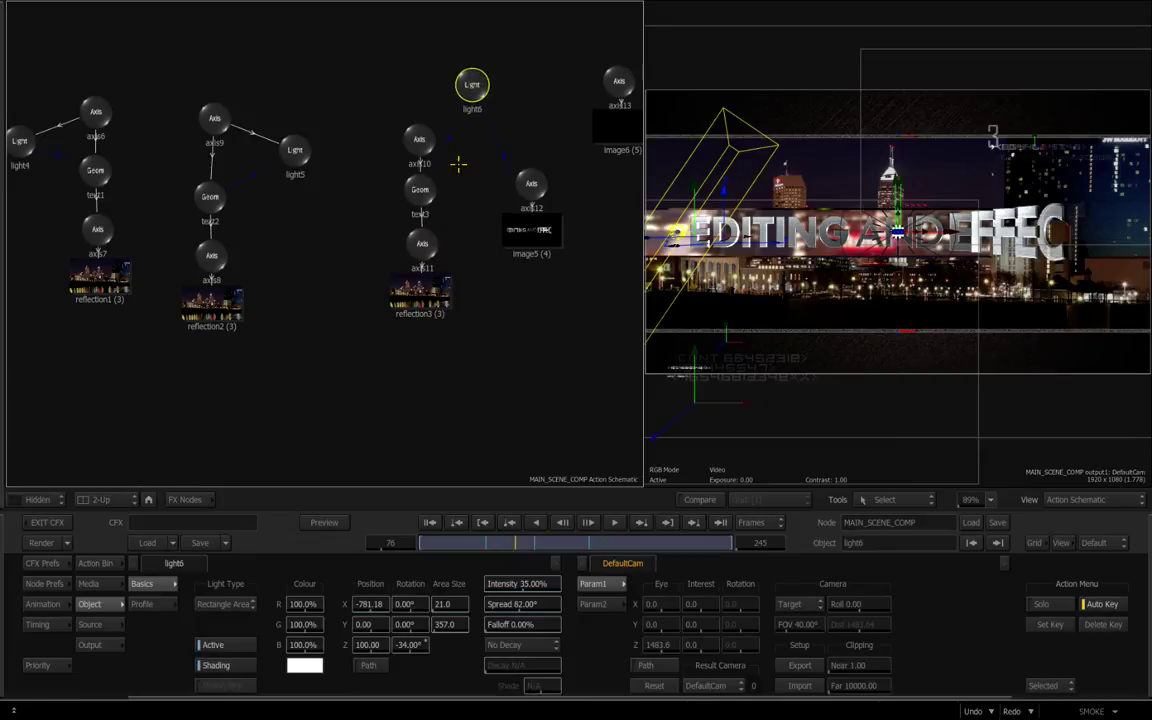
drag(551, 544, 555, 544)
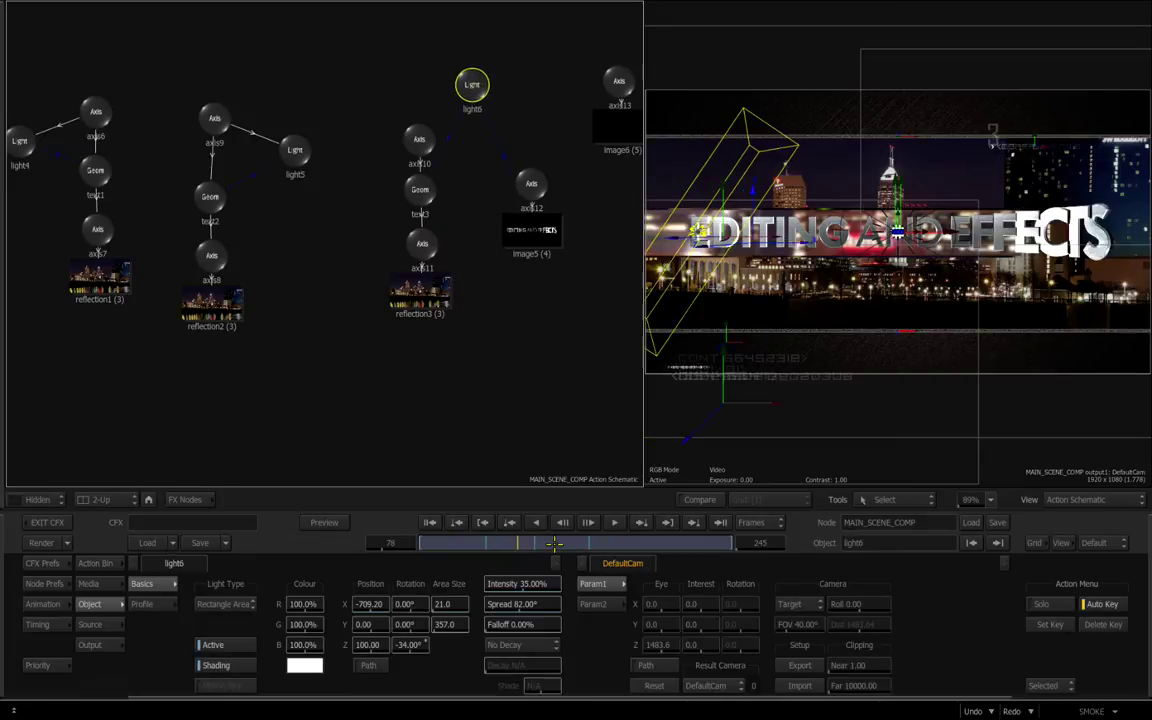
click(557, 543)
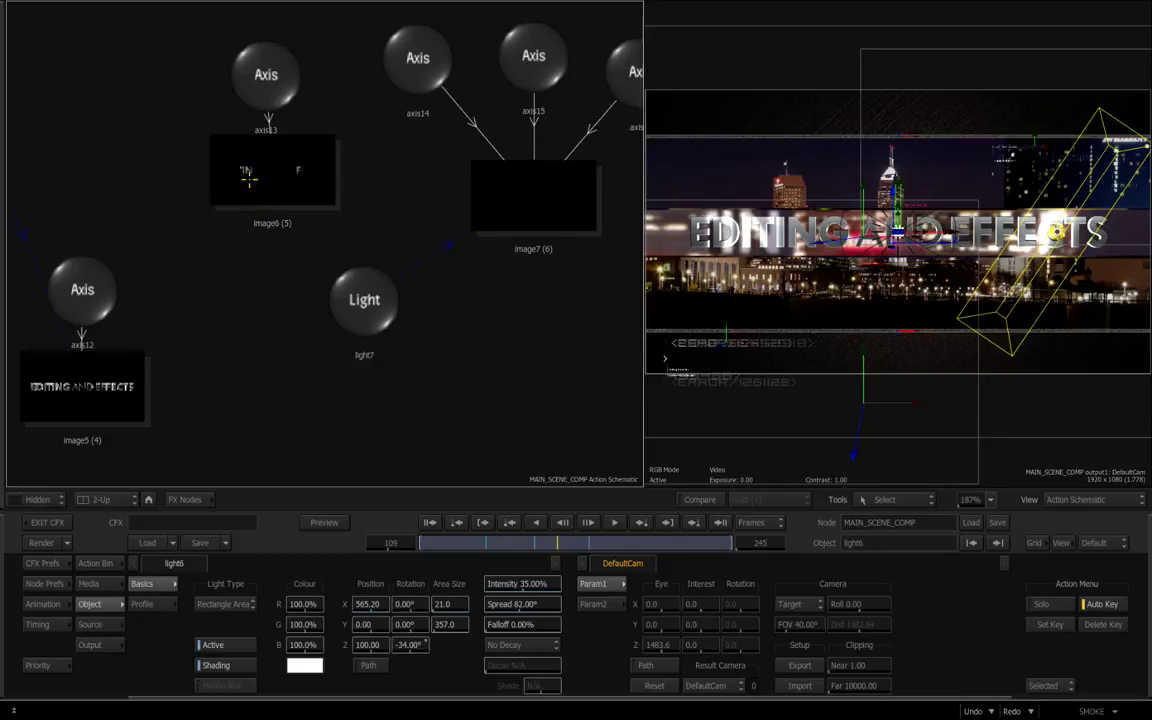
Step: Select image6 under axis13 to check its surface and blend mode settings, and enlarge the type in the composite
click(240, 170)
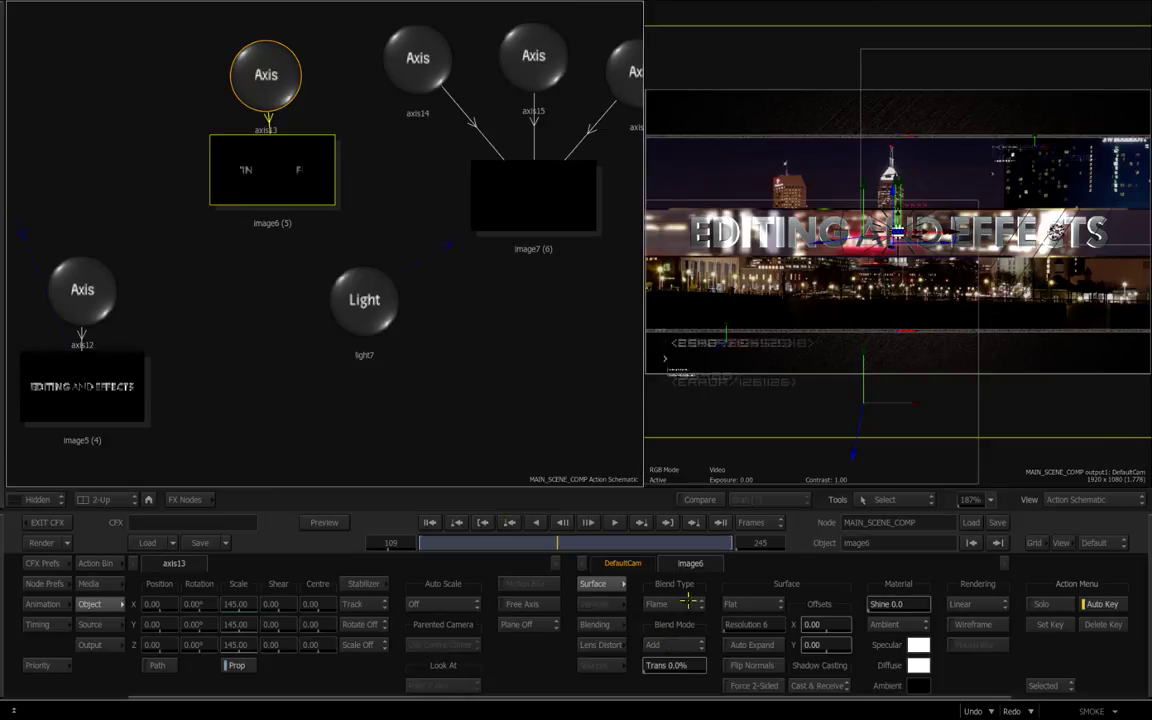
drag(782, 408, 856, 416)
drag(670, 238, 846, 270)
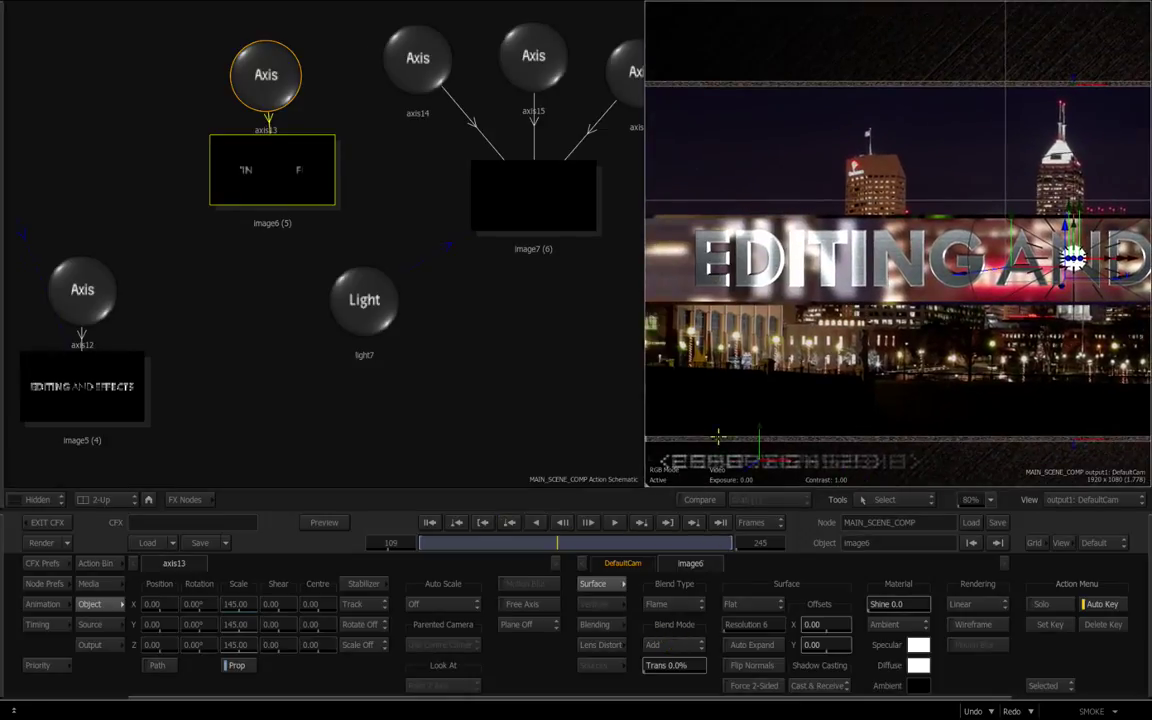
Step: Preview the composite to frame 128 and check the blur67 media used by image7
drag(666, 663, 565, 600)
drag(559, 545, 581, 543)
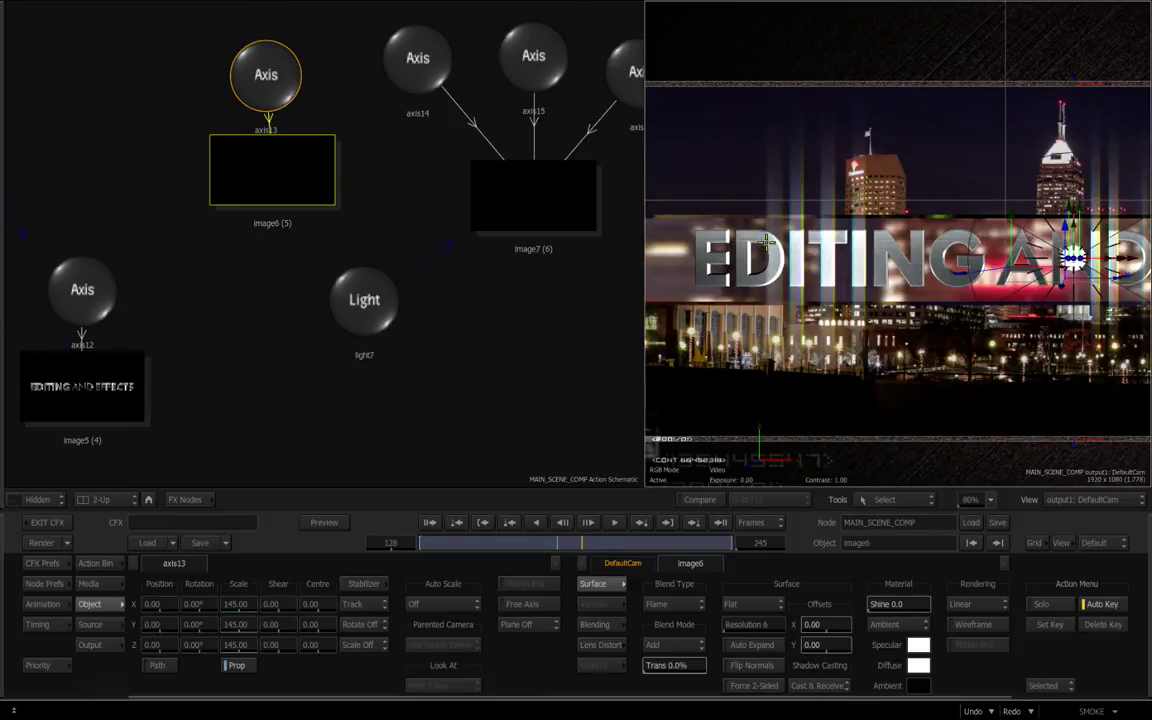
drag(436, 352, 450, 354)
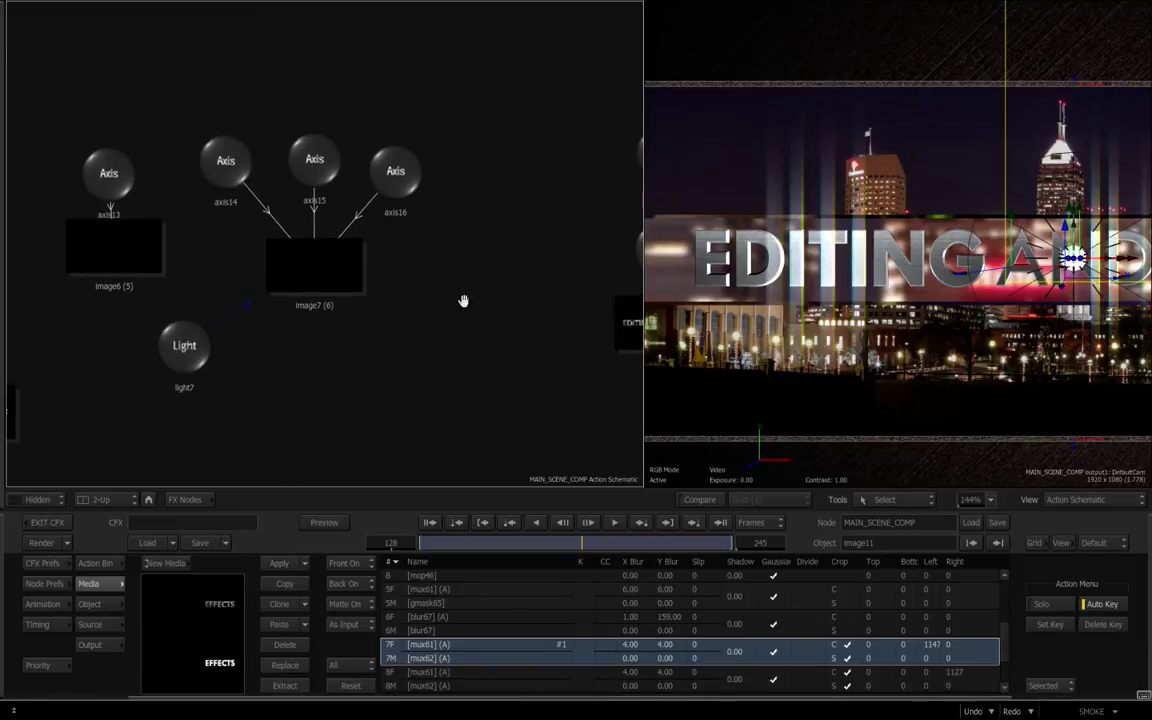
click(380, 257)
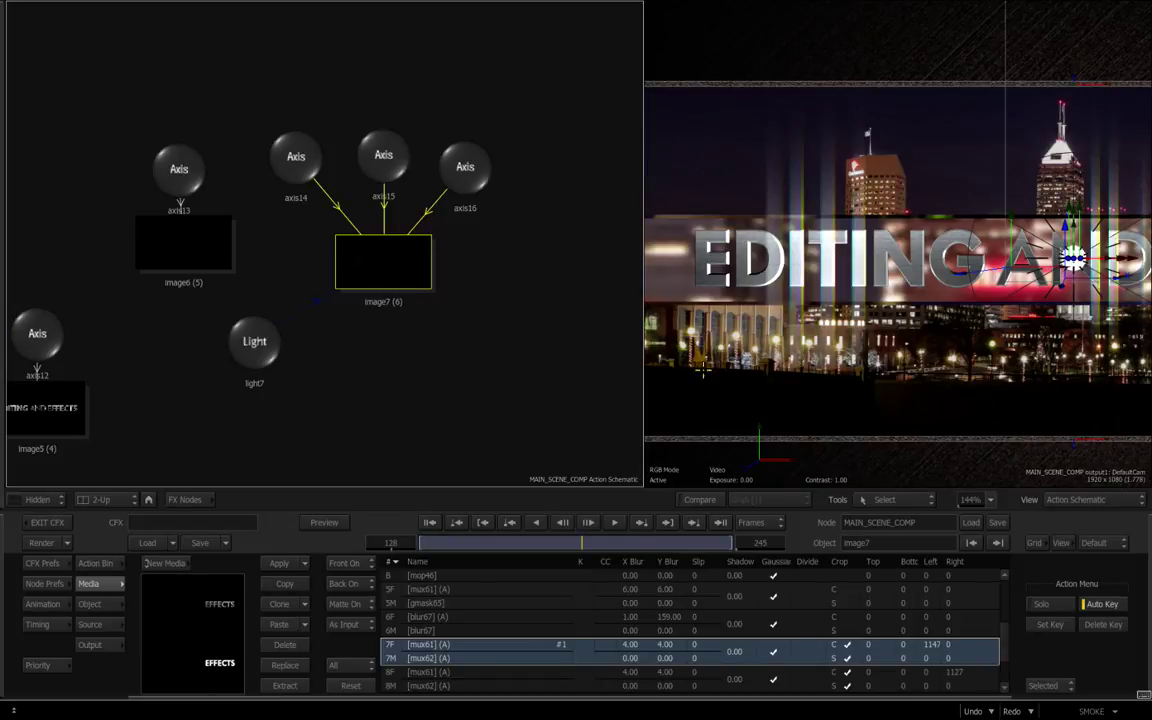
click(410, 617)
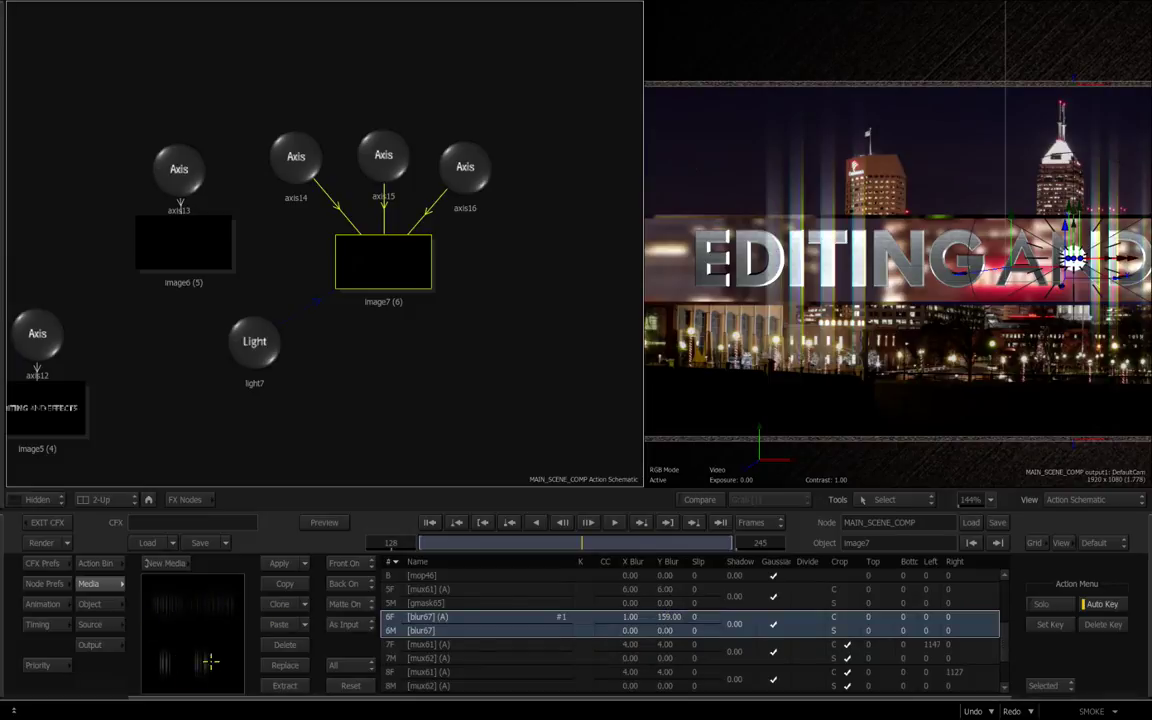
Step: Inspect axis15 and axis16 above image7, and check image7's surface and blend mode settings
click(386, 160)
click(472, 172)
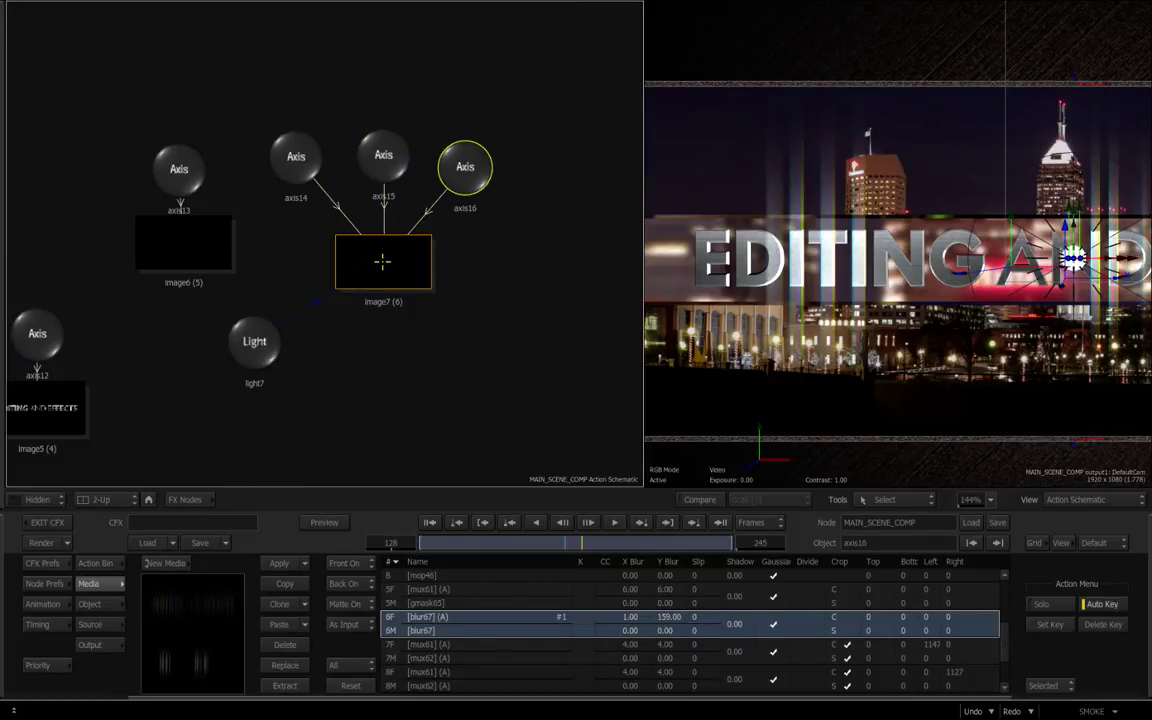
drag(388, 270, 391, 275)
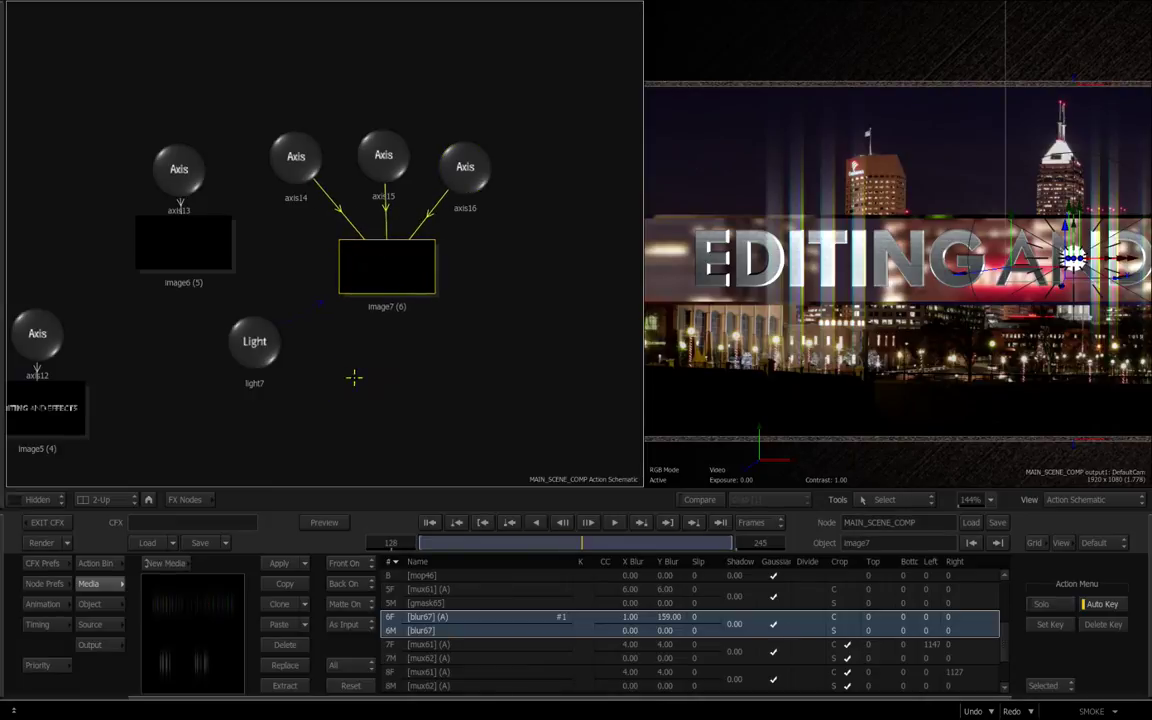
double_click(386, 270)
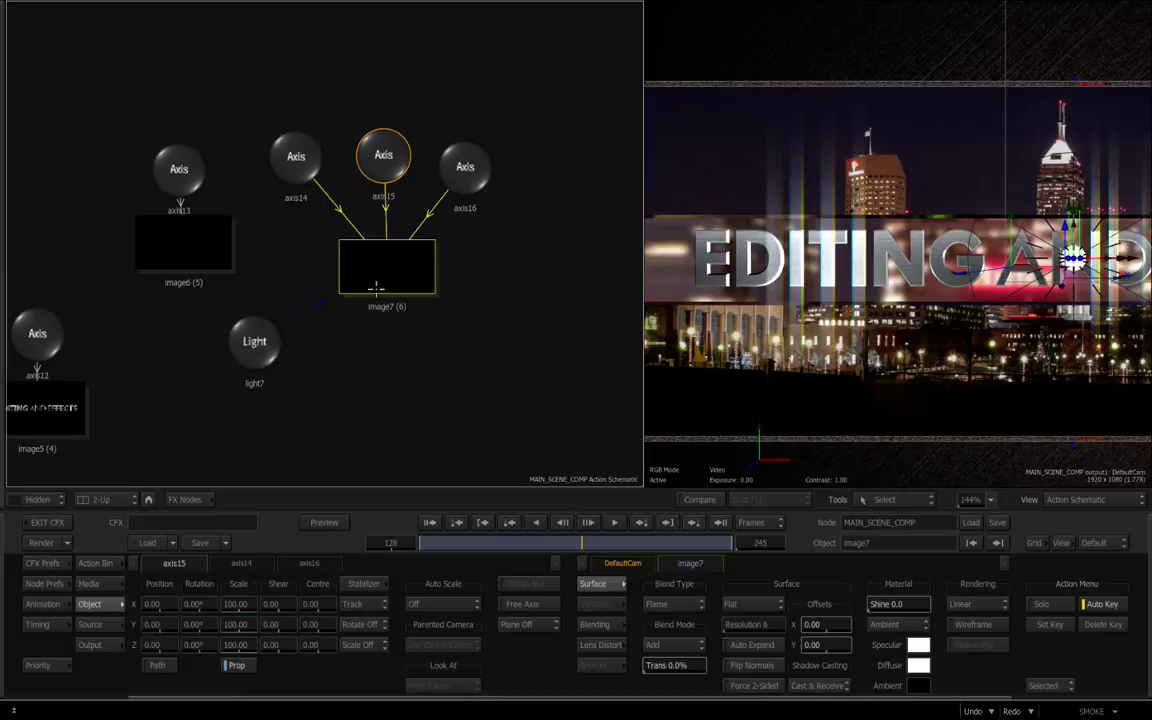
click(683, 645)
click(691, 592)
Step: Temporarily detach axis15 and axis16 from image7 to compare the light streaks, and link both axes back to it
click(376, 205)
click(408, 218)
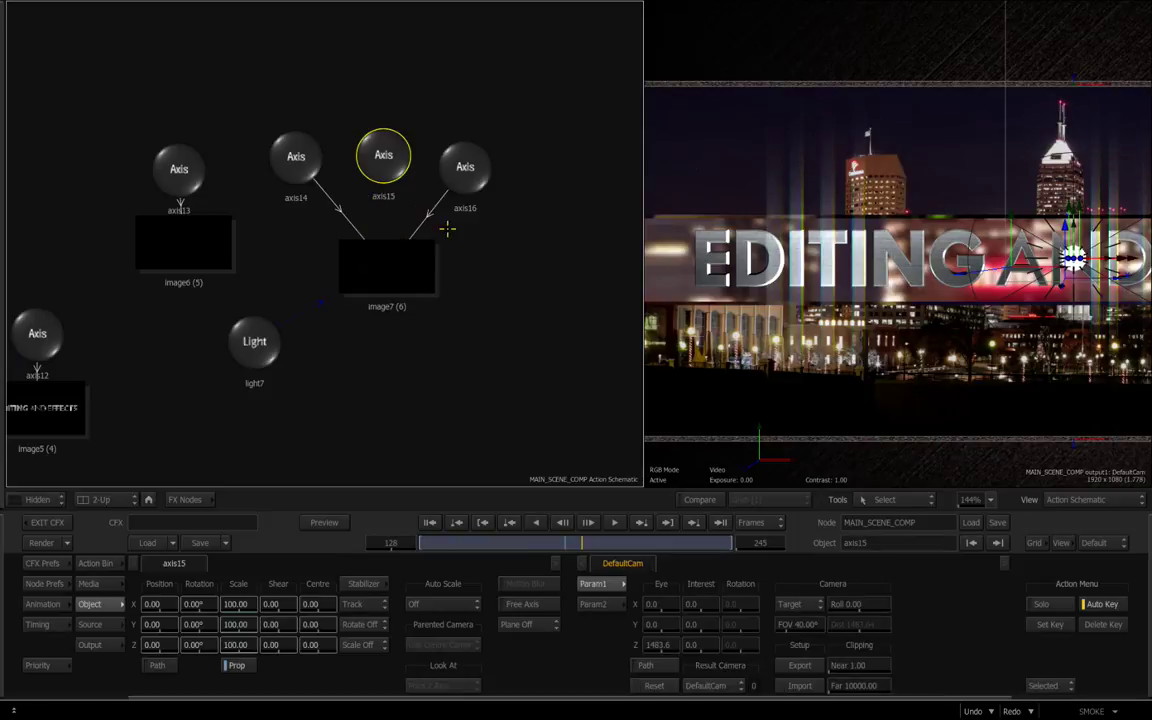
drag(447, 229, 403, 206)
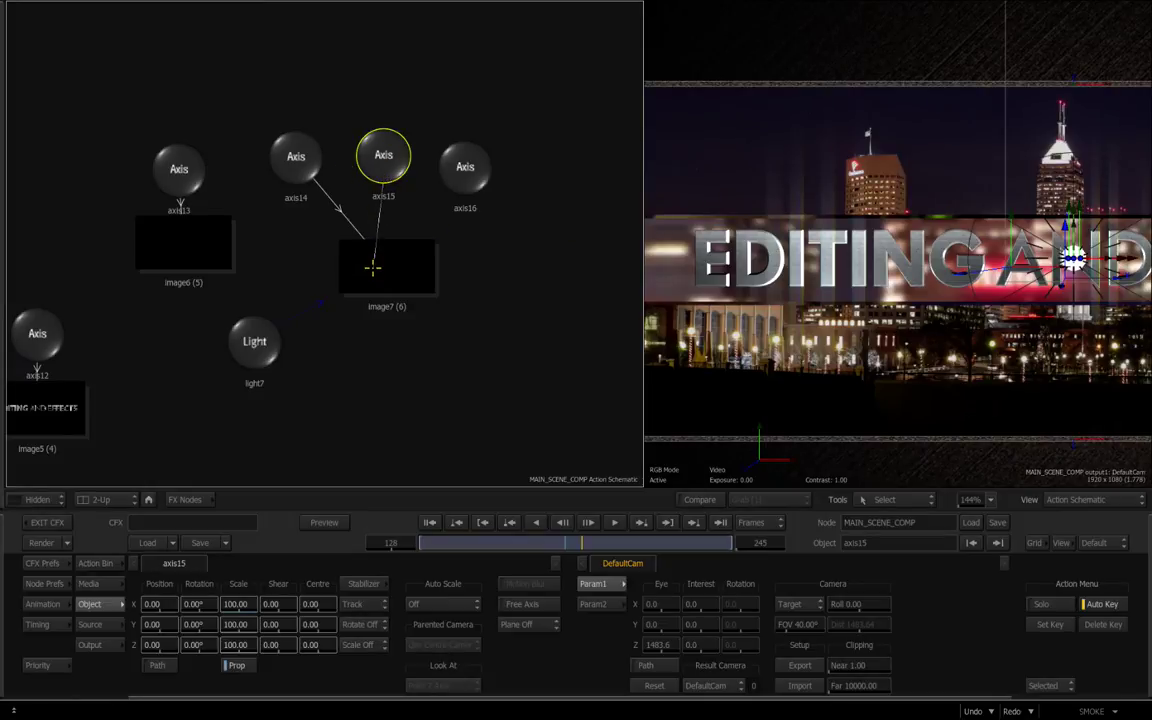
click(375, 255)
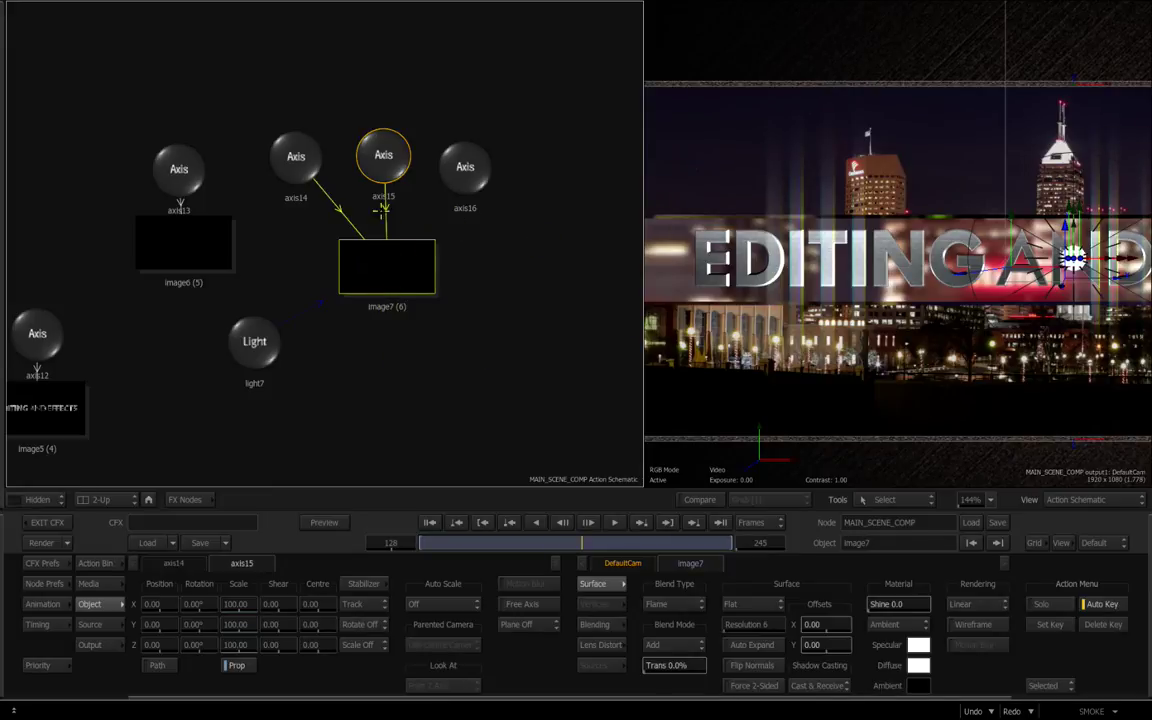
drag(459, 187, 391, 260)
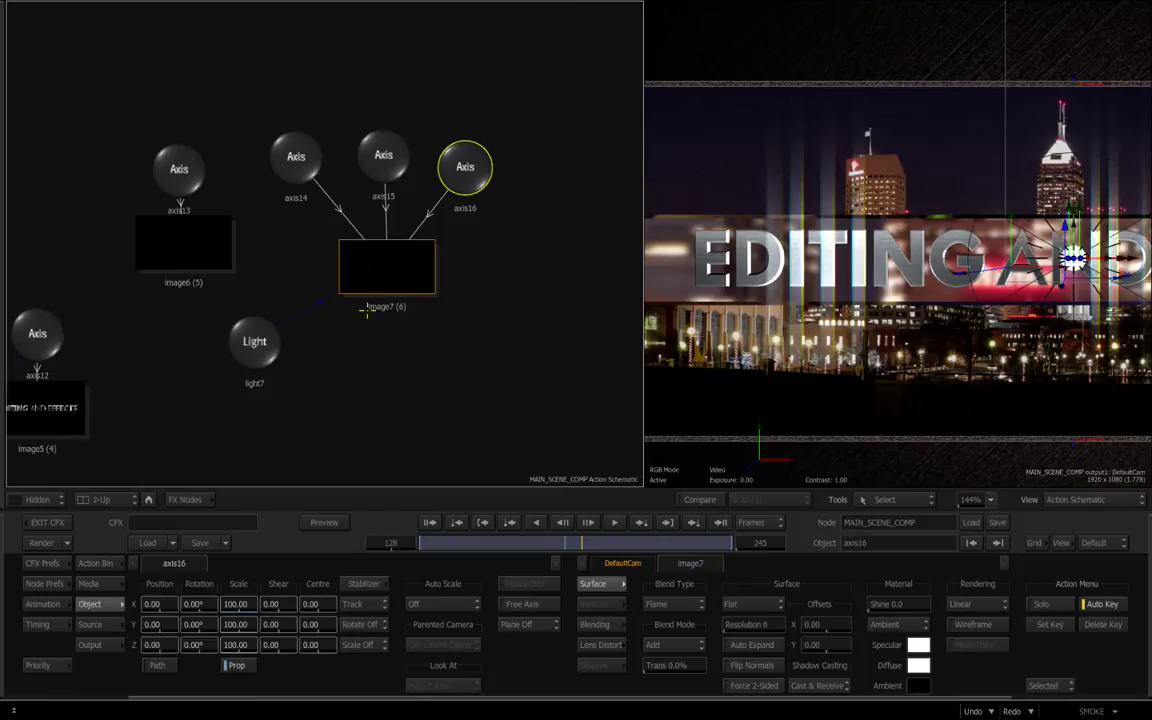
Step: Show the full title in the composite view and preview its animation up to frame 231
click(964, 373)
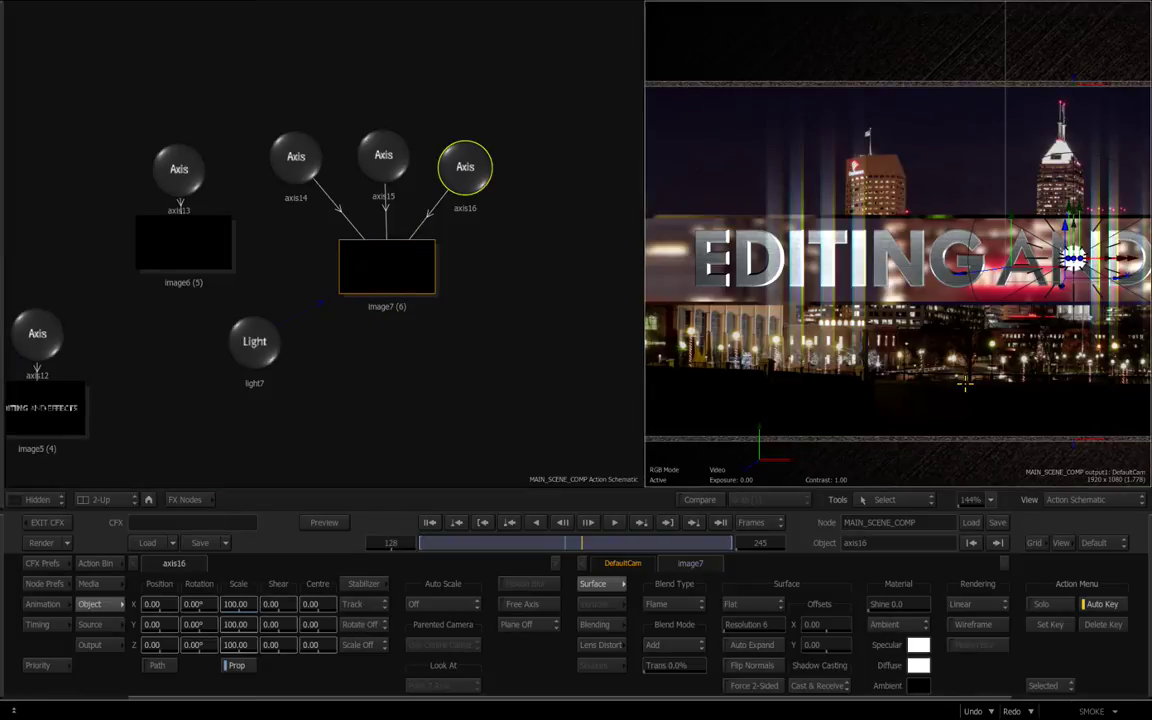
drag(1003, 383, 820, 365)
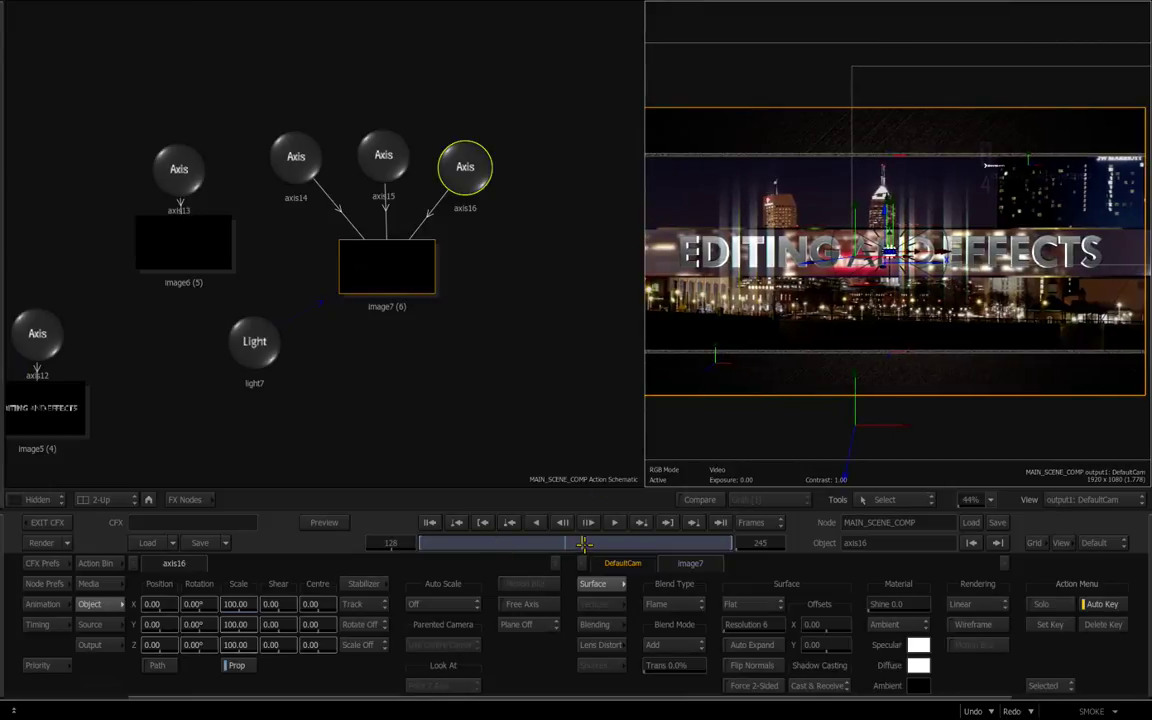
drag(646, 546, 714, 544)
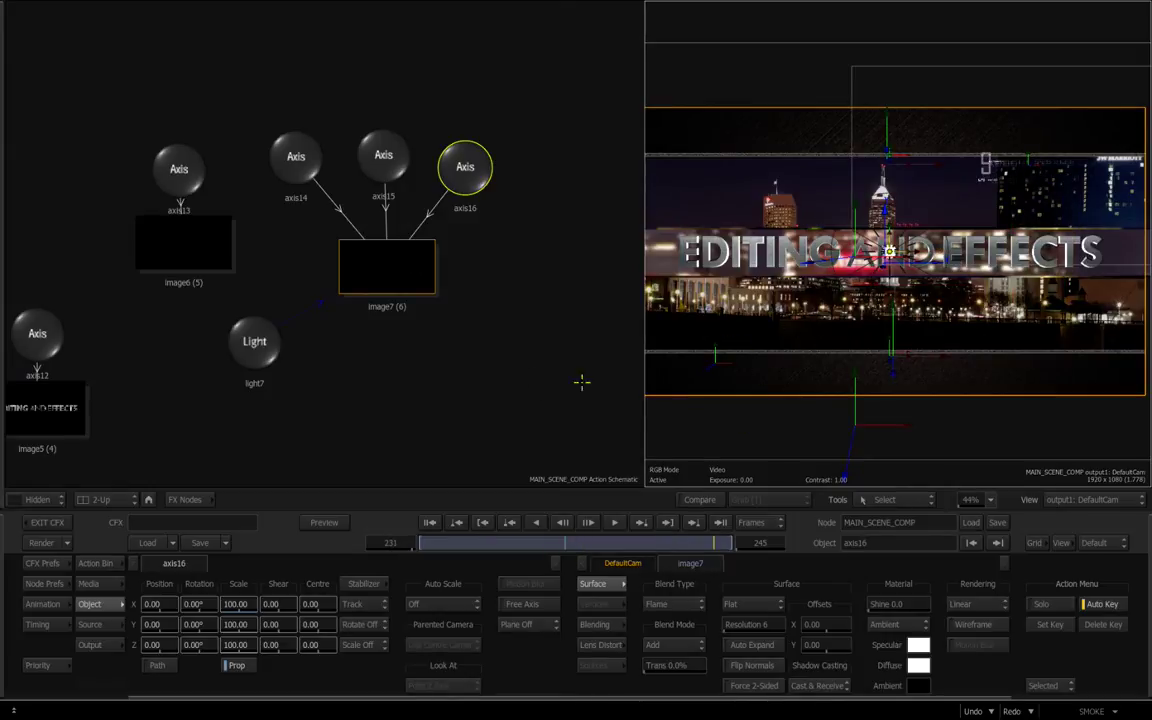
Step: Look over the remaining MAIN_SCENE_COMP nodes and the media feeding the Action, and exit ConnectFX to the timeline
drag(481, 339, 358, 343)
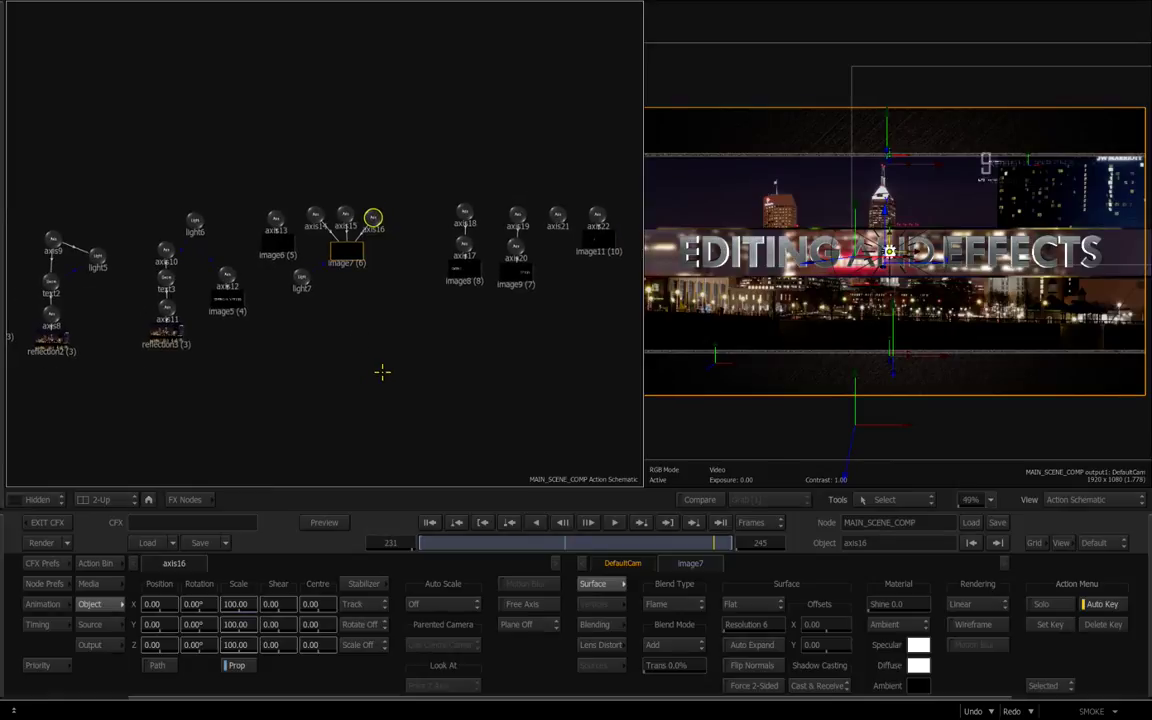
key(Escape)
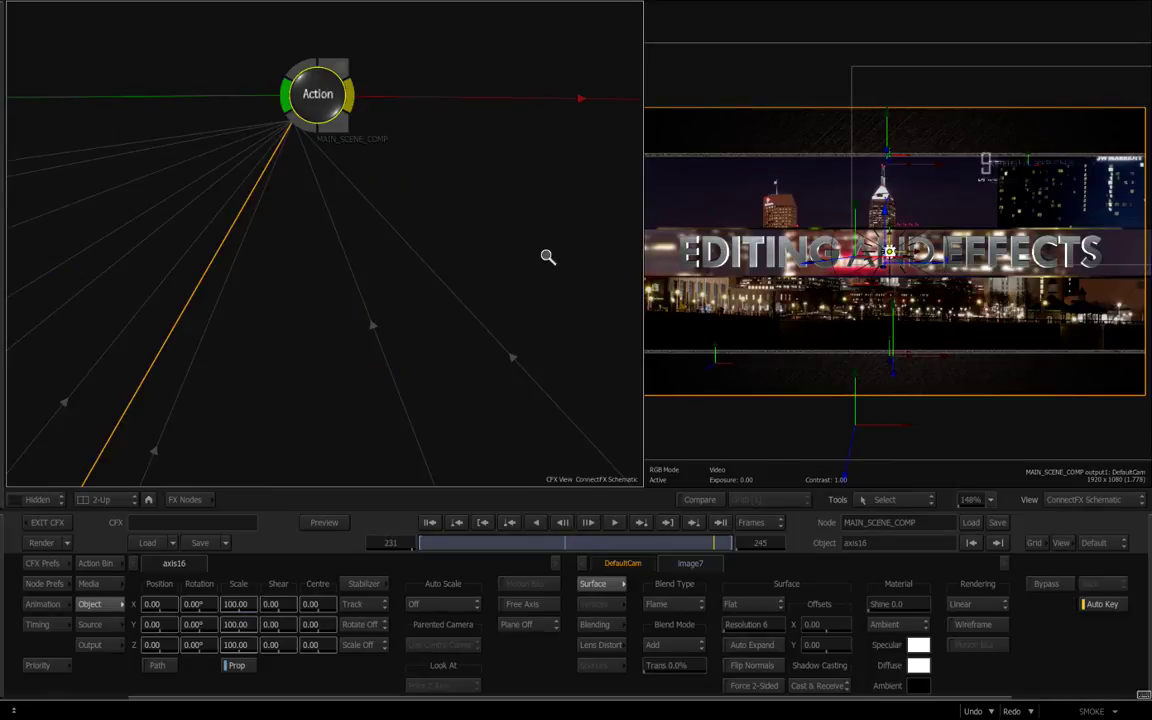
drag(548, 257, 409, 252)
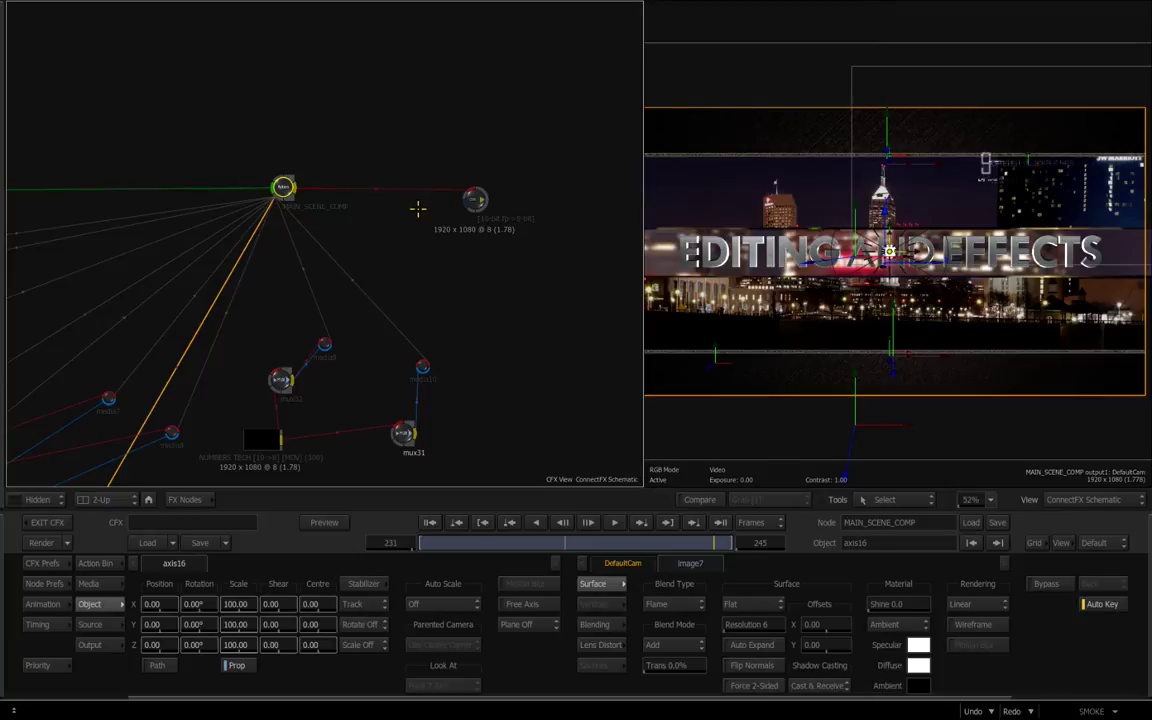
click(50, 522)
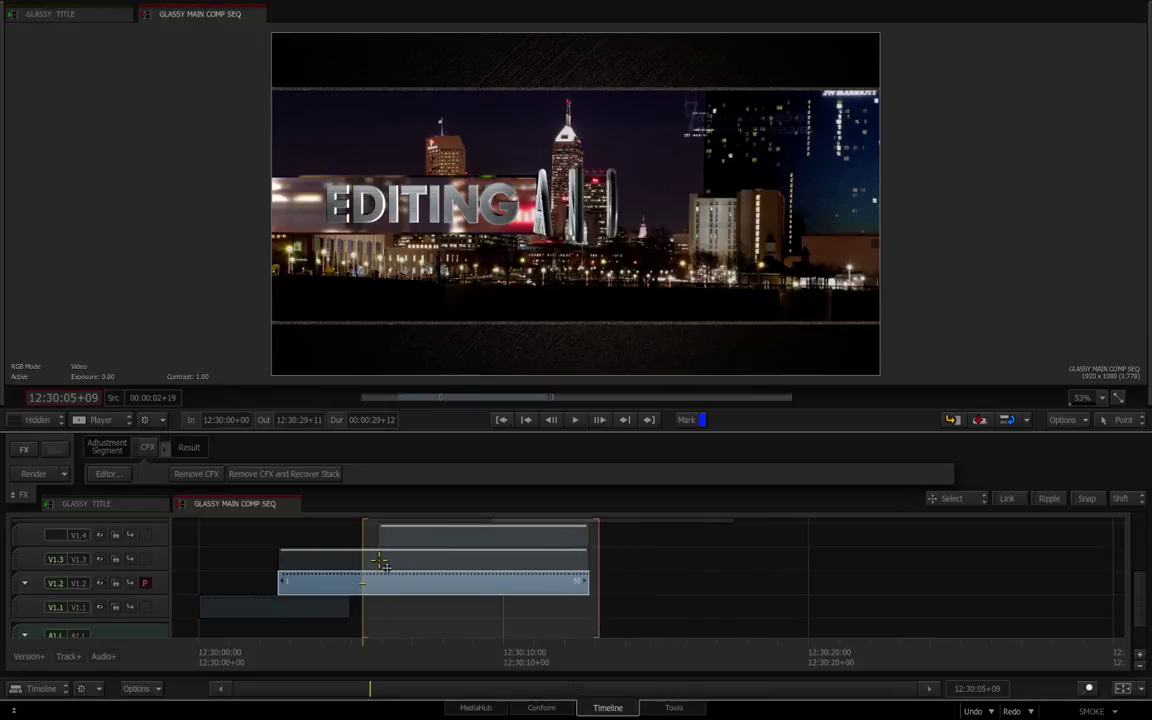
Step: Open the ConnectFX tree of the segment on track V1.3 and enter the LENS_FLARES Action schematic
click(383, 563)
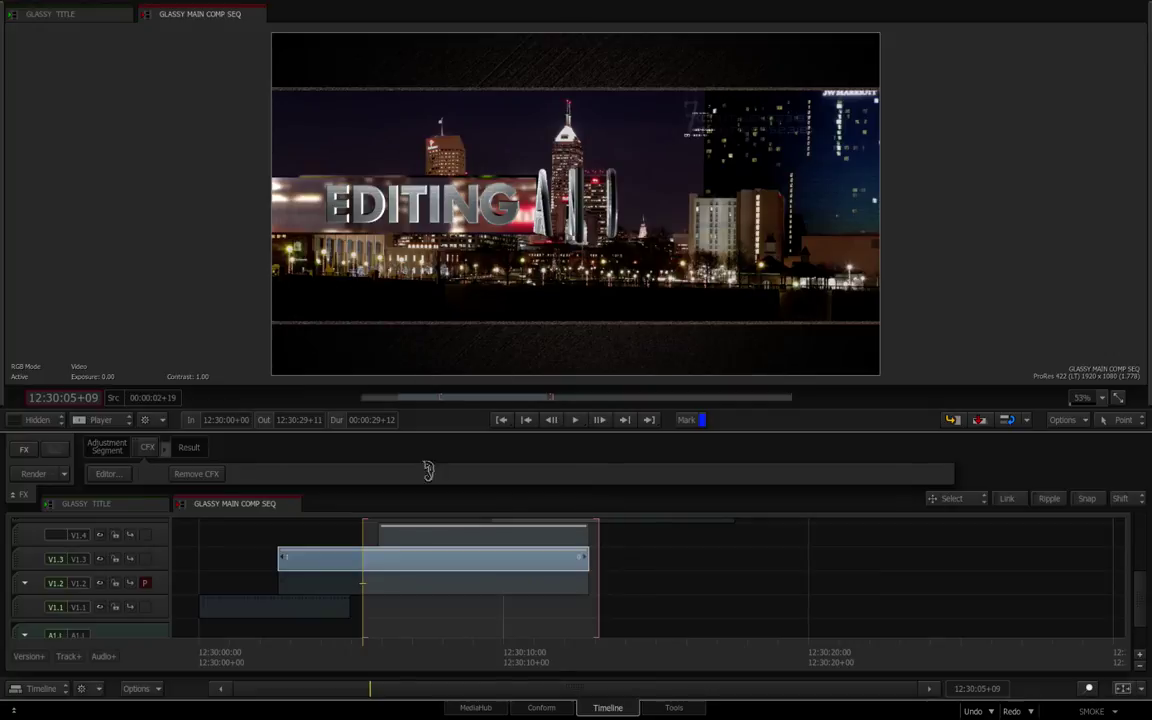
key(Page_Up)
click(147, 449)
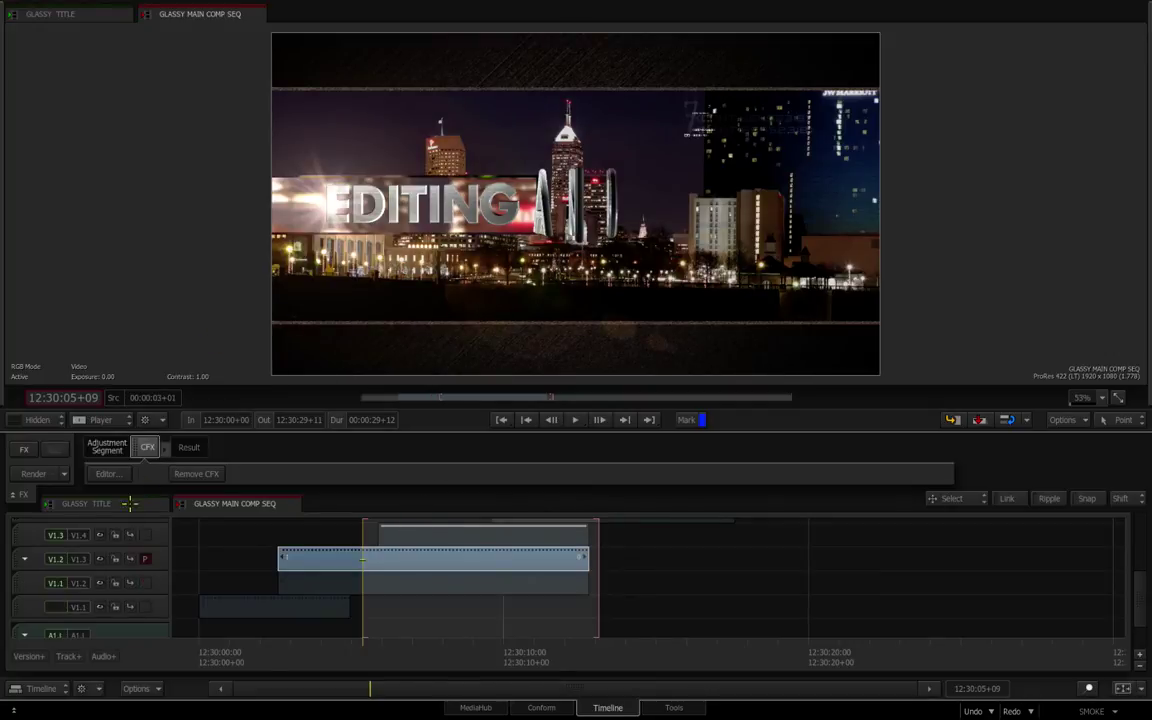
drag(637, 290, 431, 385)
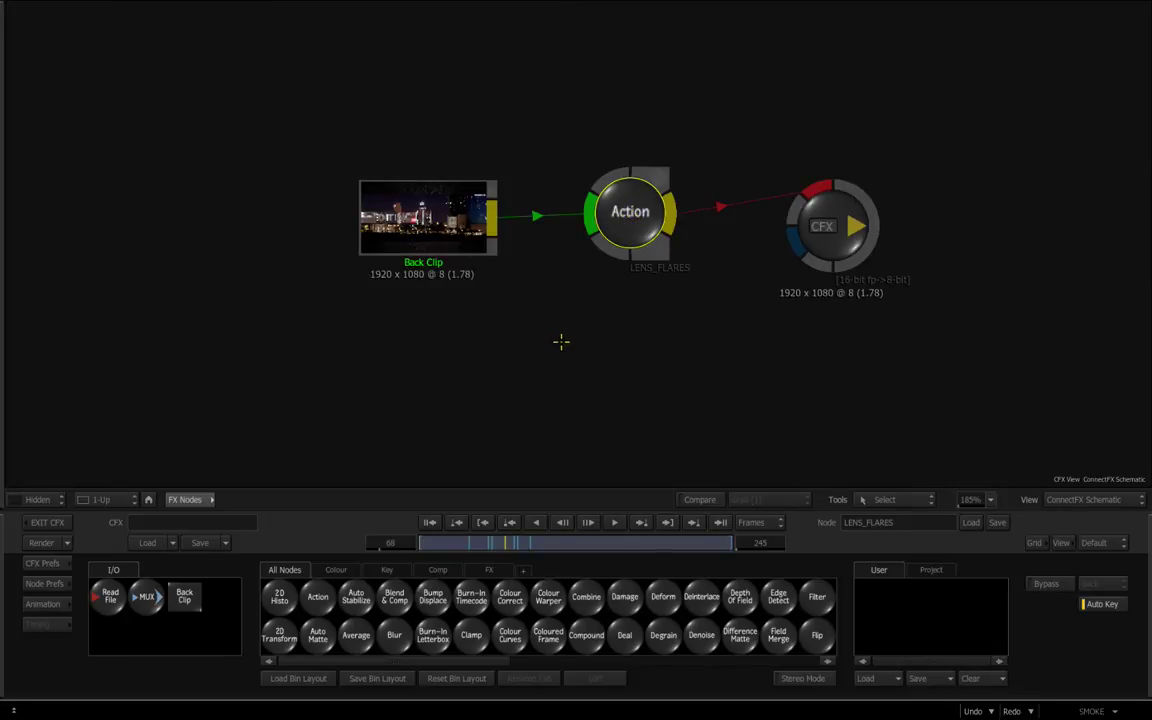
key(e)
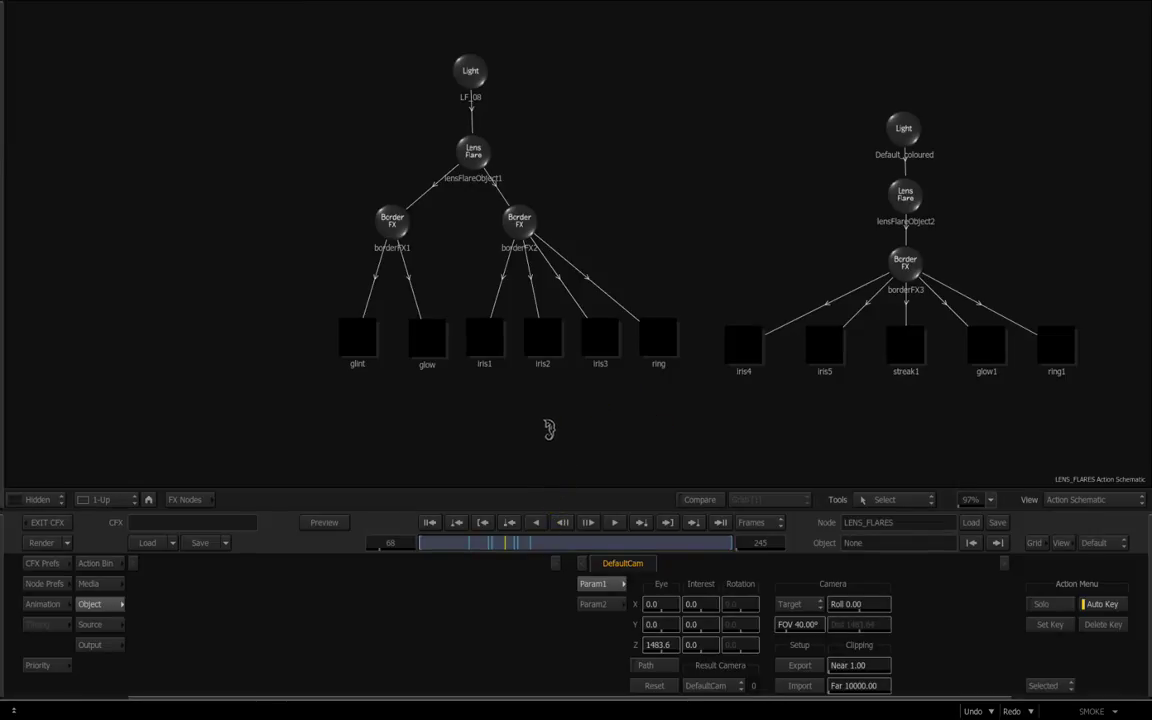
Step: Preview the lens flare animation in the LENS_FLARES result and return to the timeline
key(F1)
drag(548, 548, 589, 553)
click(60, 522)
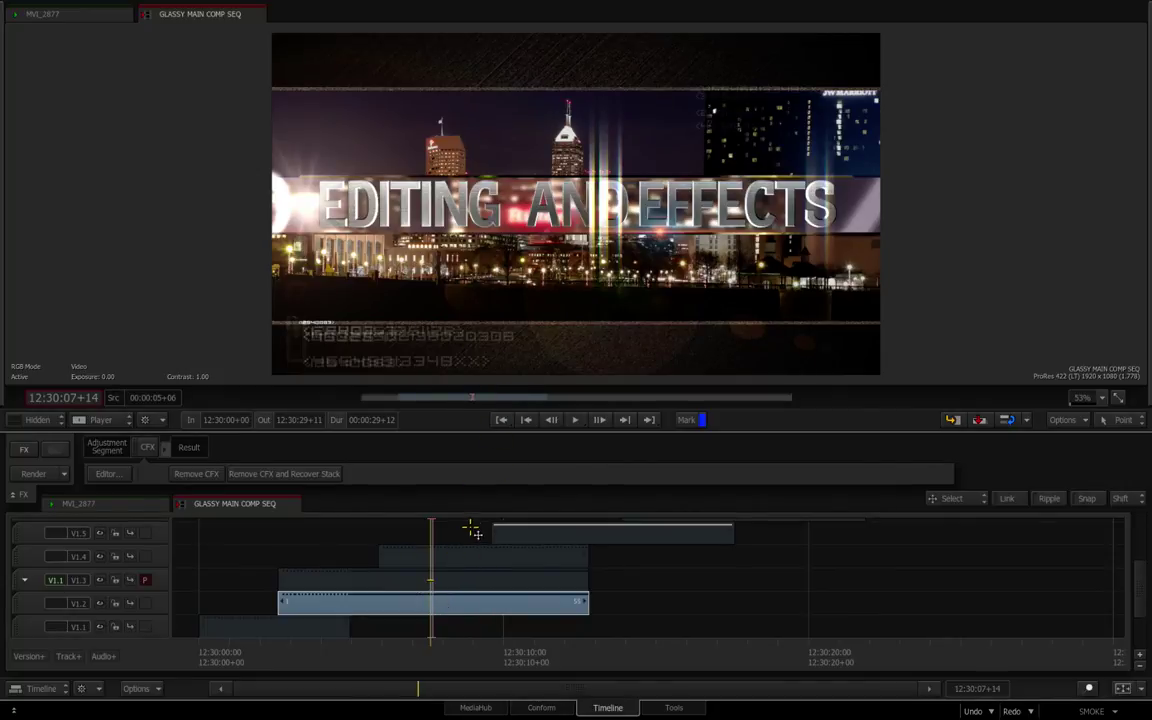
Step: View the slash transitions on the timeline through track V1.4, and through track V1.10 at 12:30:11+11
key(Page_Up)
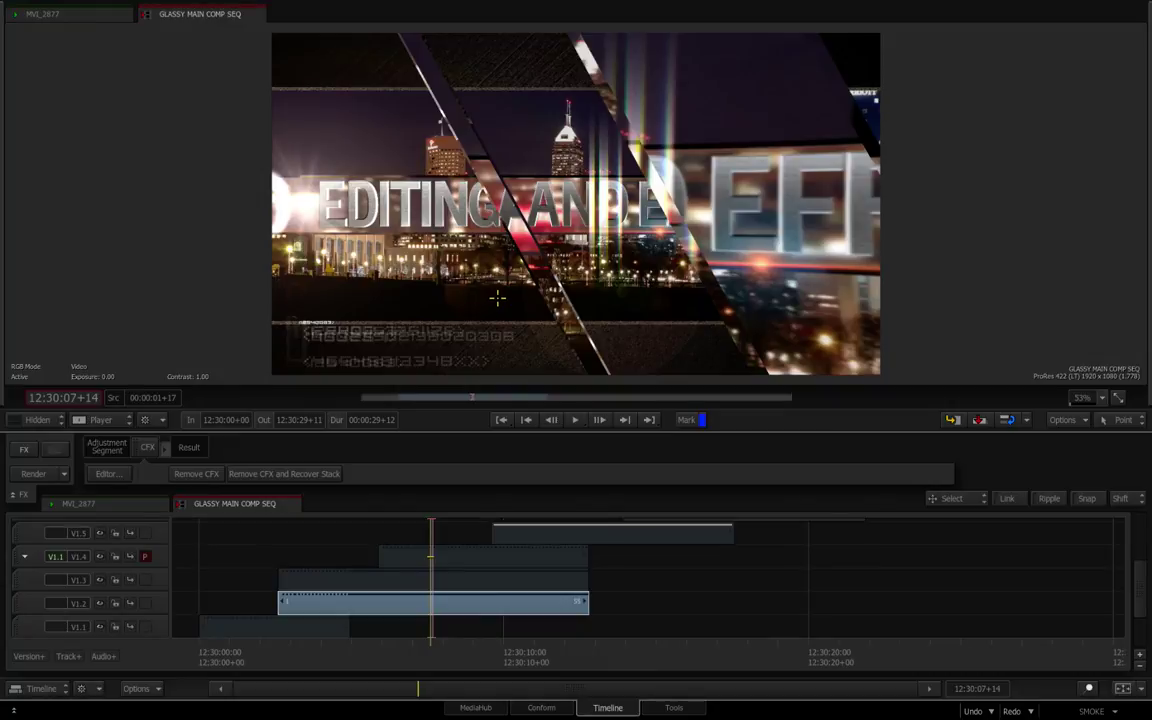
scroll(746, 594, up, 1)
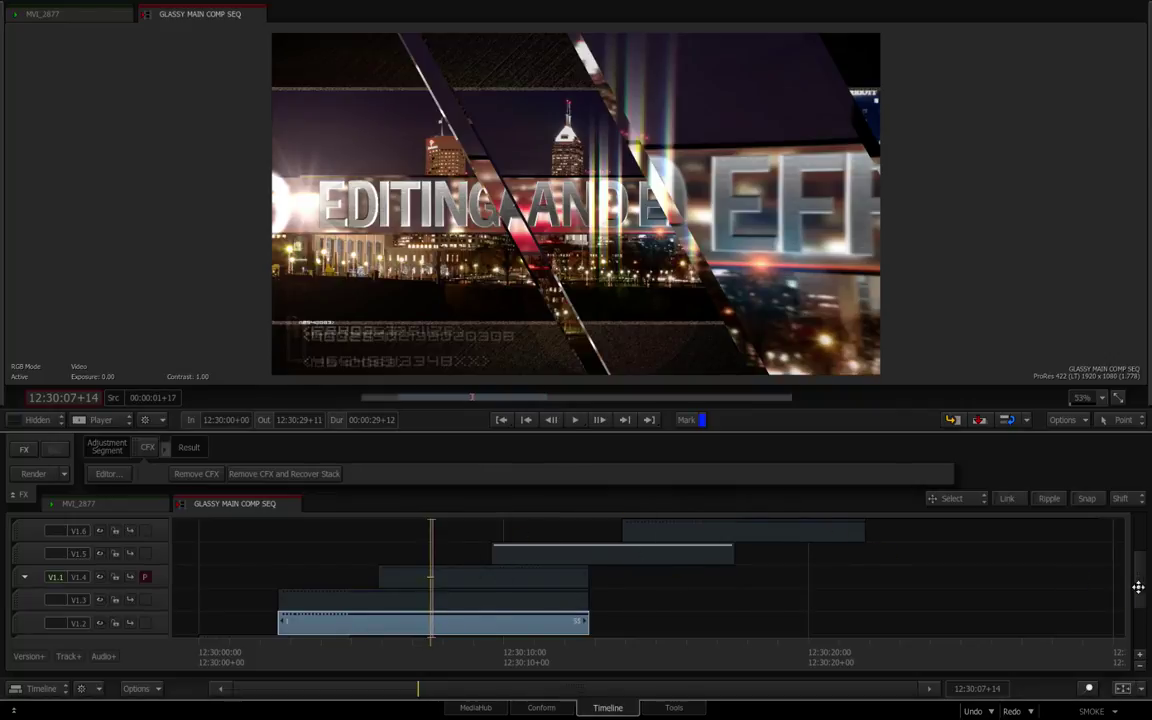
drag(1138, 587, 1136, 578)
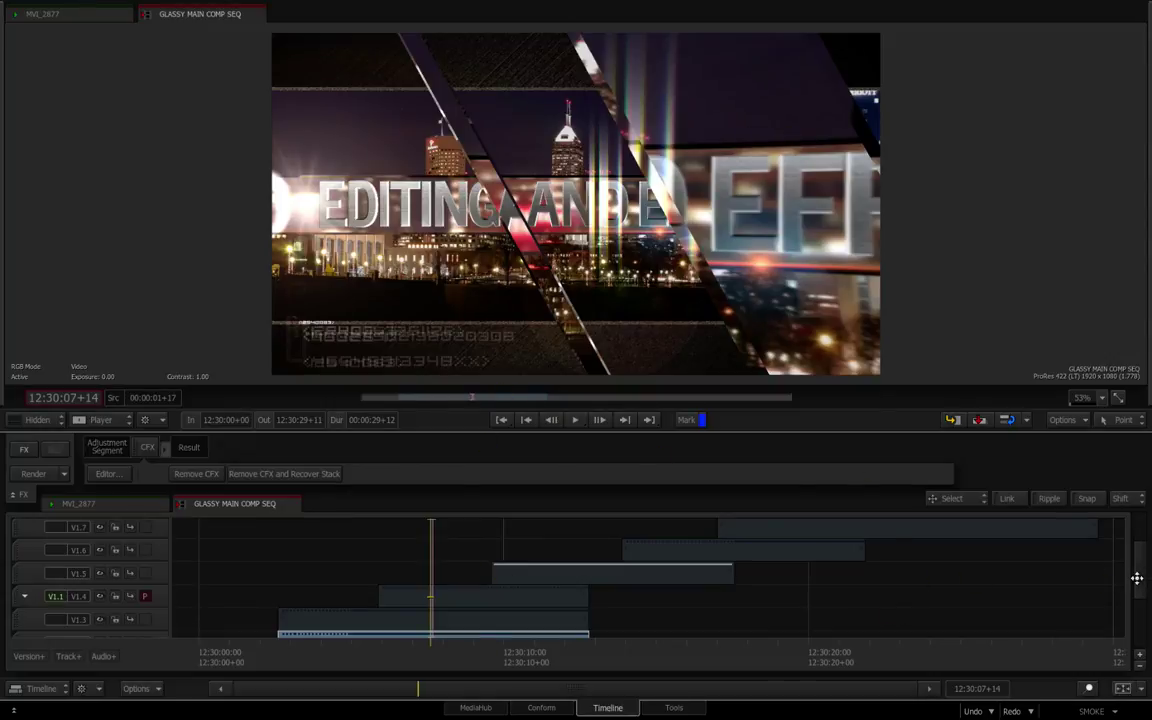
drag(1137, 578, 1139, 571)
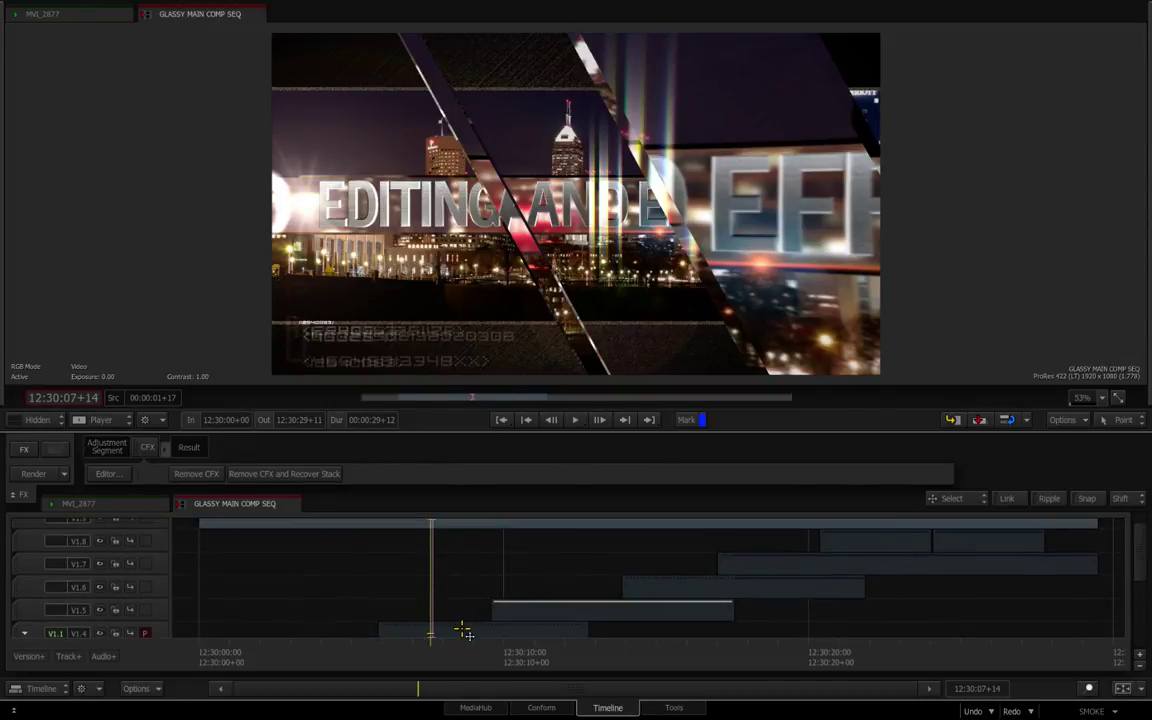
drag(465, 631, 573, 523)
key(space)
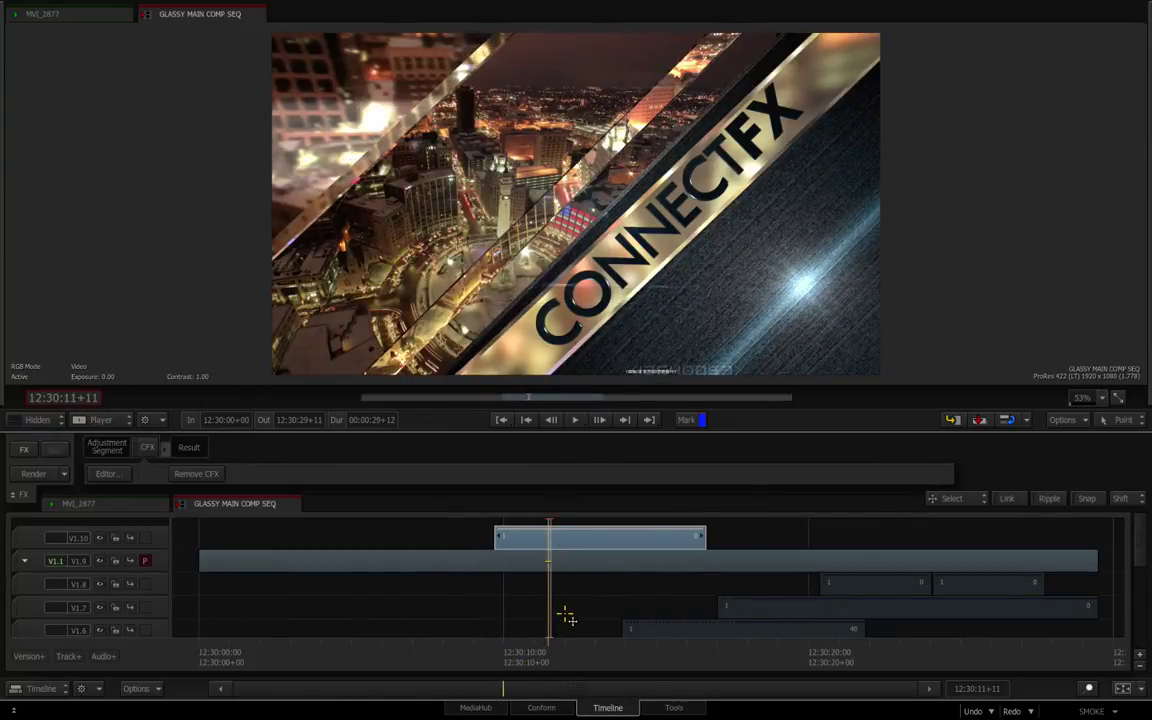
key(Page_Up)
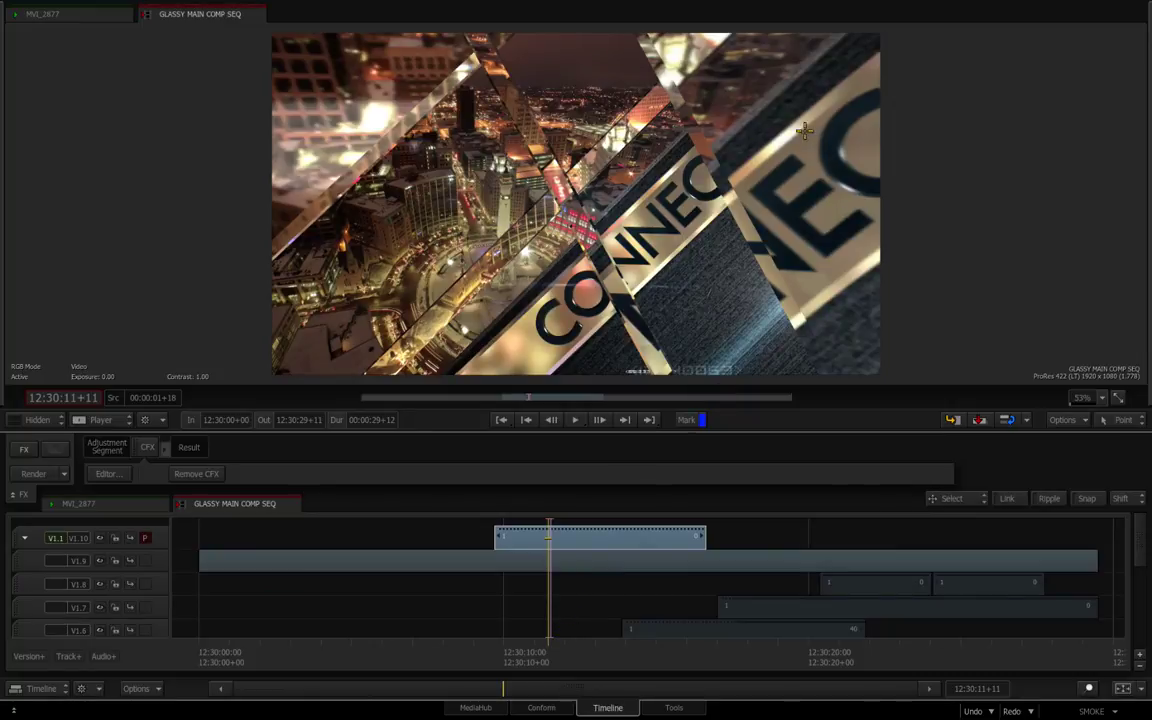
Step: Open the ConnectFX tree of the segment on track V1.5 and show the MAIN_COMP result beside it in a 2-Up layout
drag(1140, 539, 1139, 568)
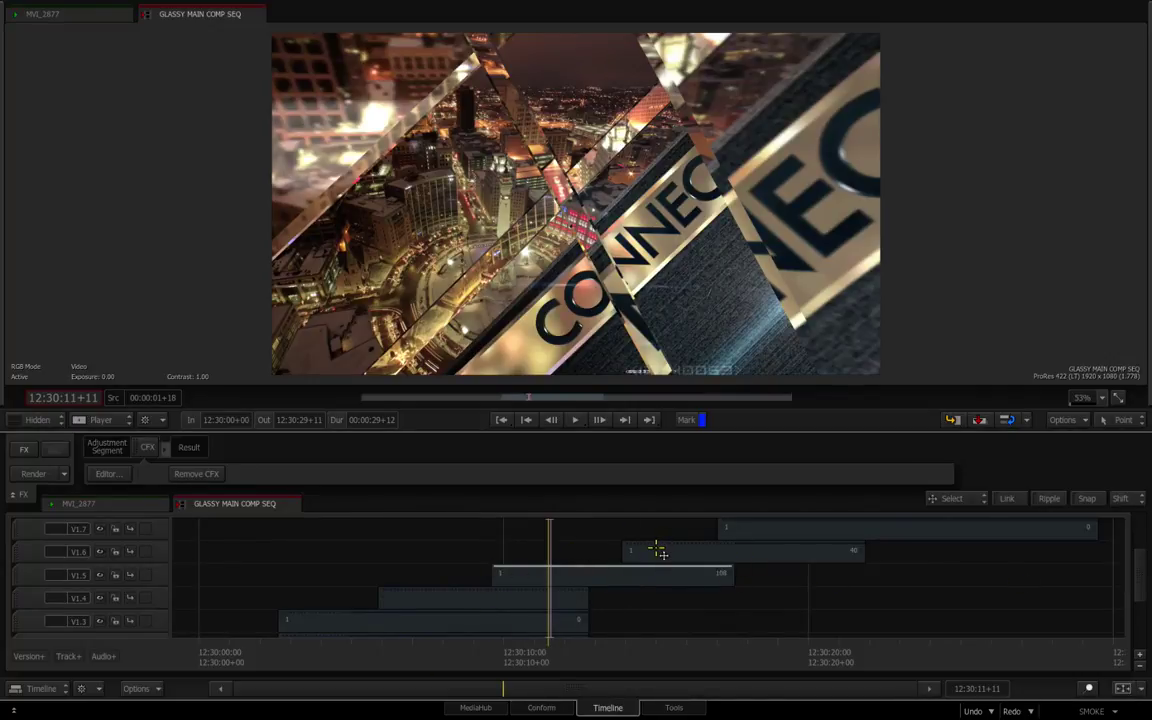
click(565, 575)
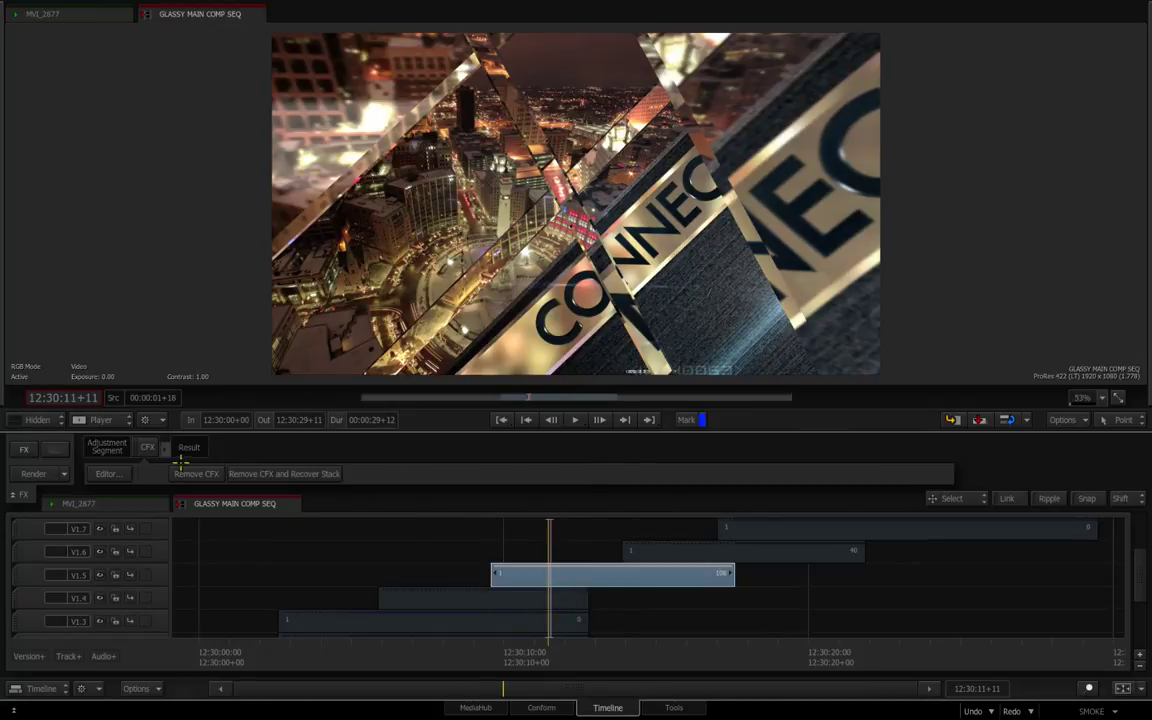
click(145, 448)
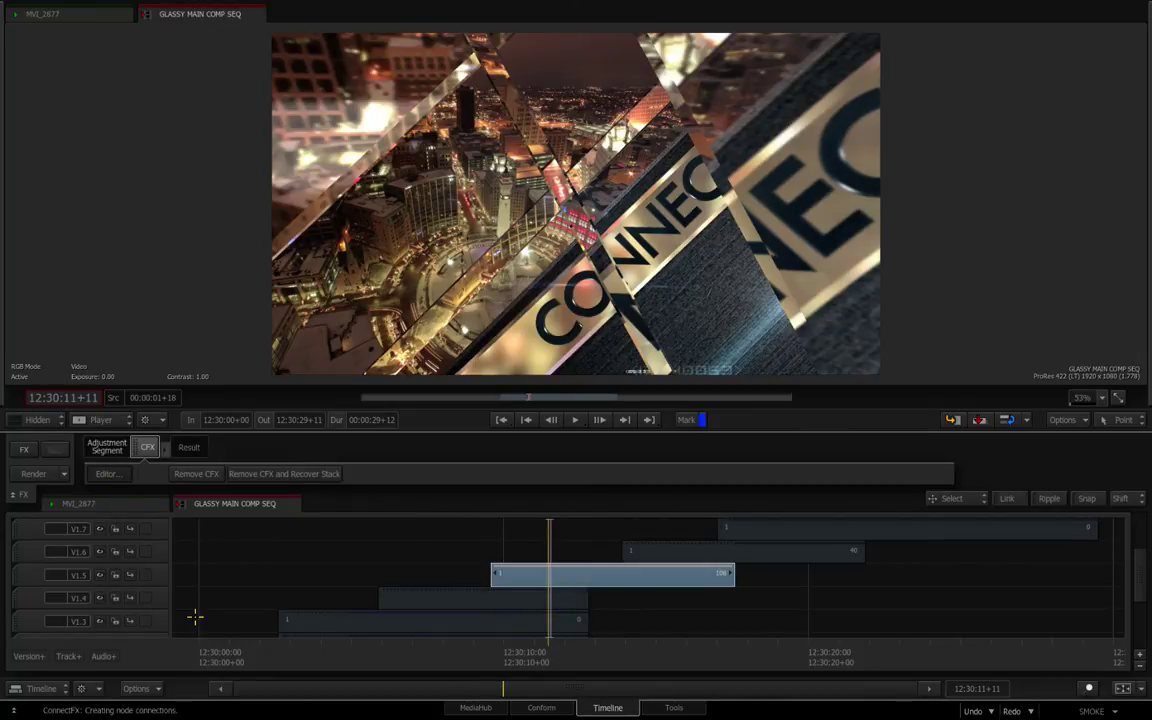
click(112, 500)
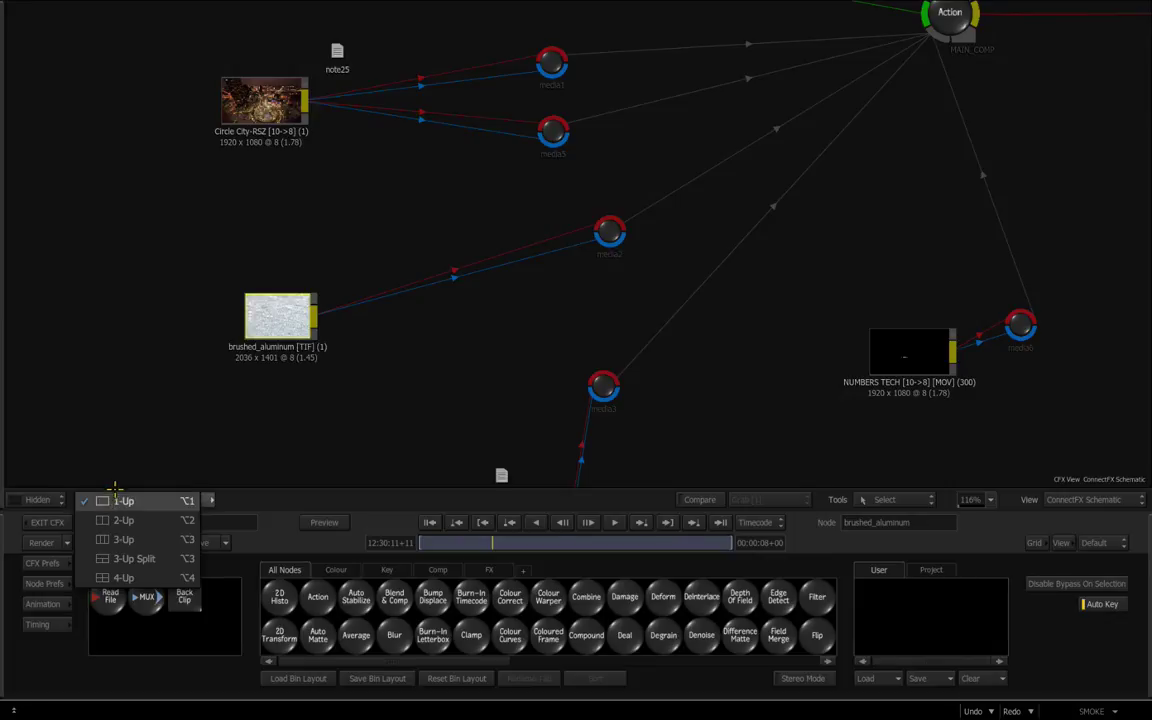
click(202, 432)
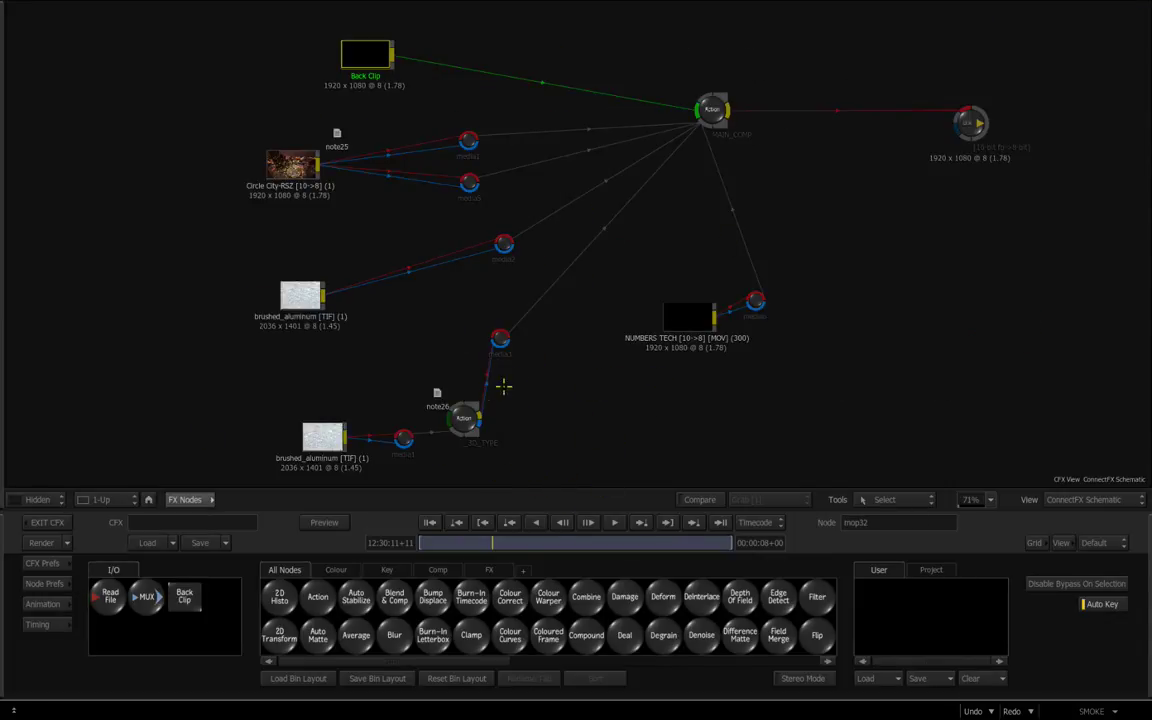
click(104, 500)
click(115, 514)
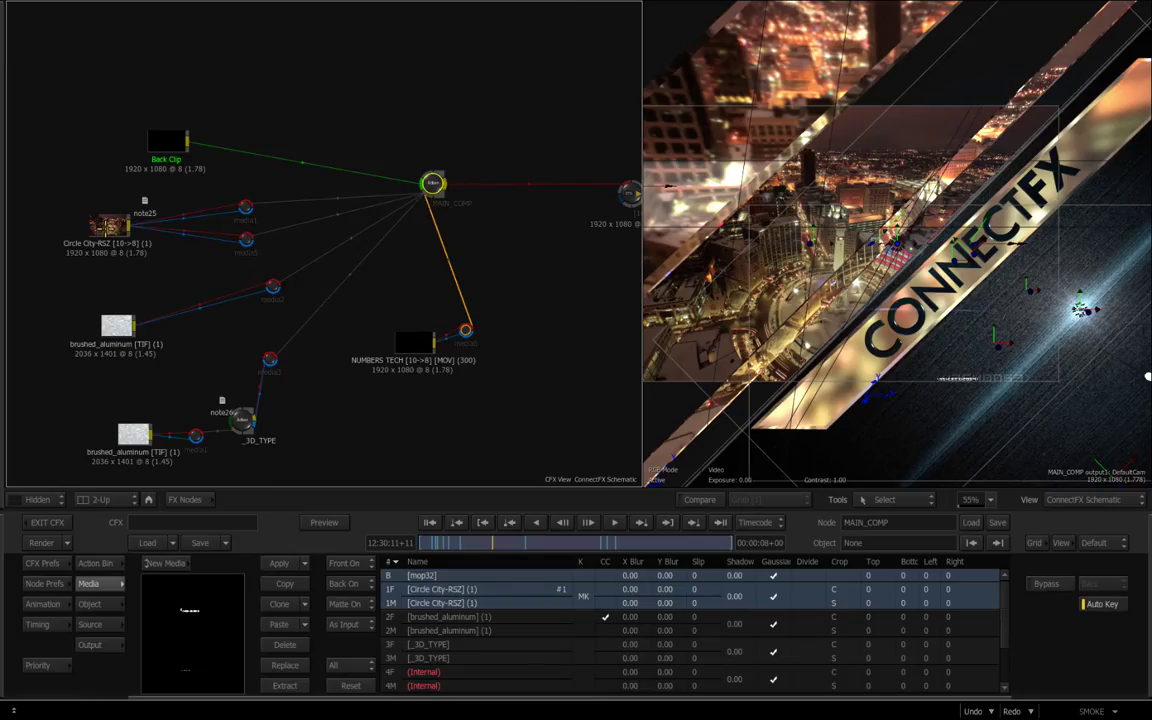
Step: View the source images of the Circle City-RSZ clip and the brushed_aluminum clip feeding MAIN_COMP
click(107, 226)
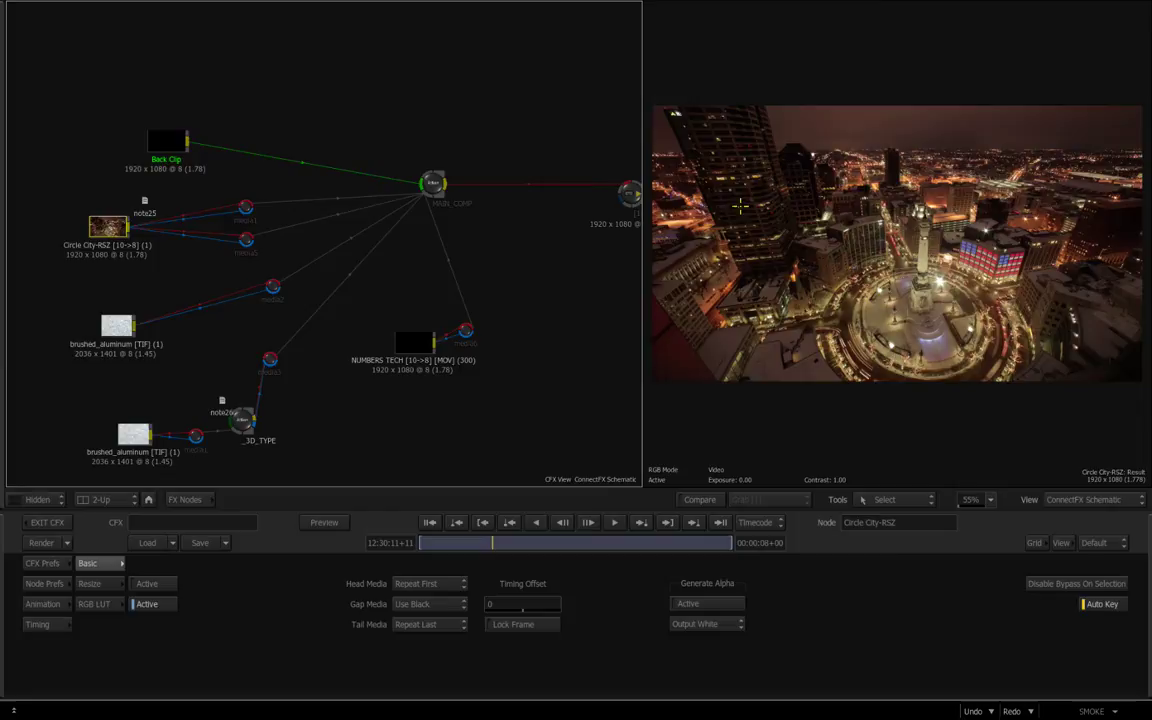
click(115, 325)
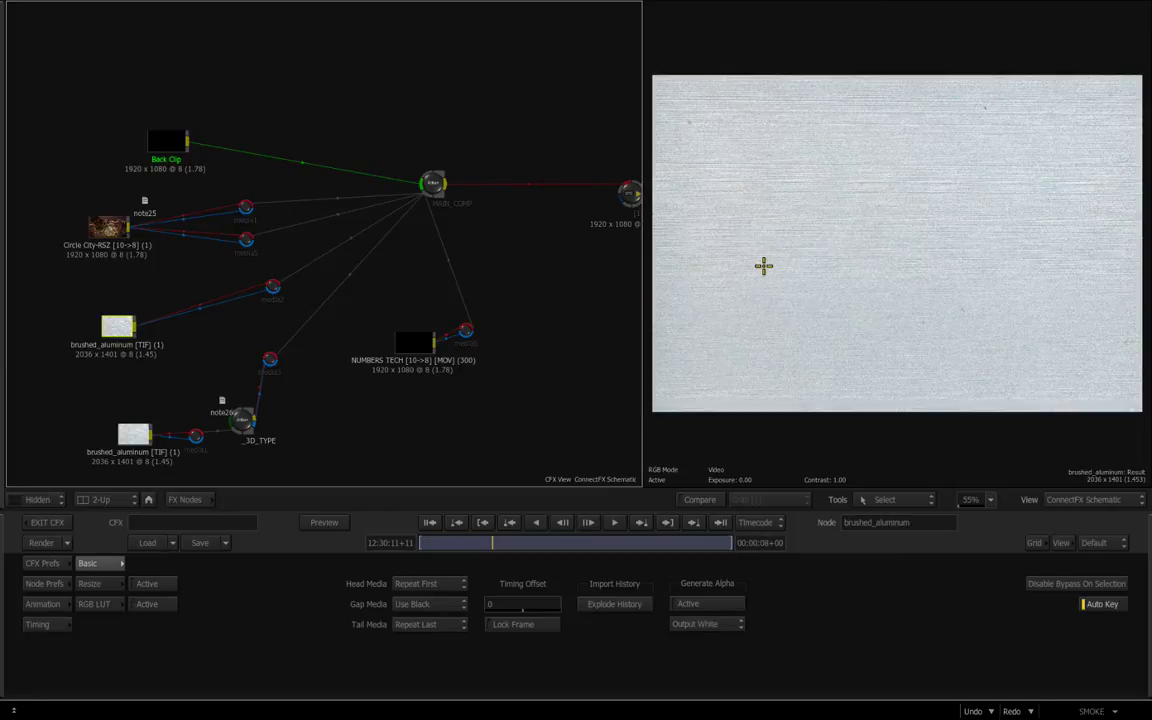
drag(141, 345, 285, 428)
drag(285, 428, 291, 408)
scroll(291, 400, up, 3)
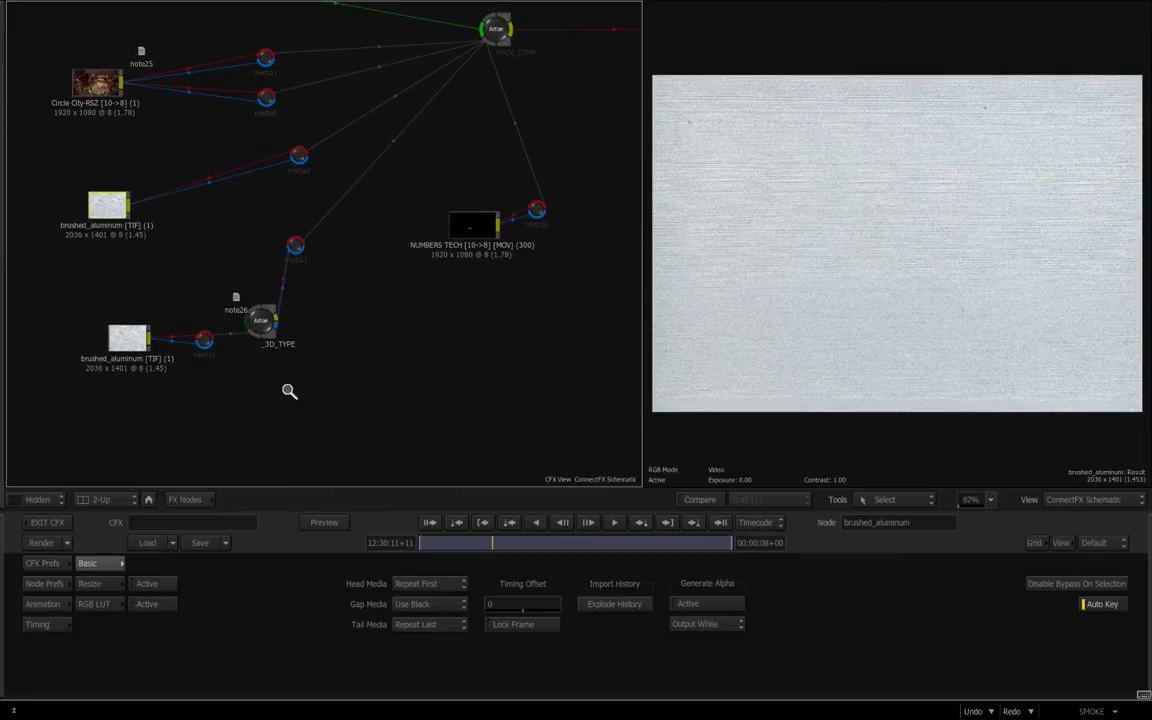
Step: Enter the _3D_TYPE Action schematic, try a diffuse1 Effect value of 79, and undo the change
click(237, 348)
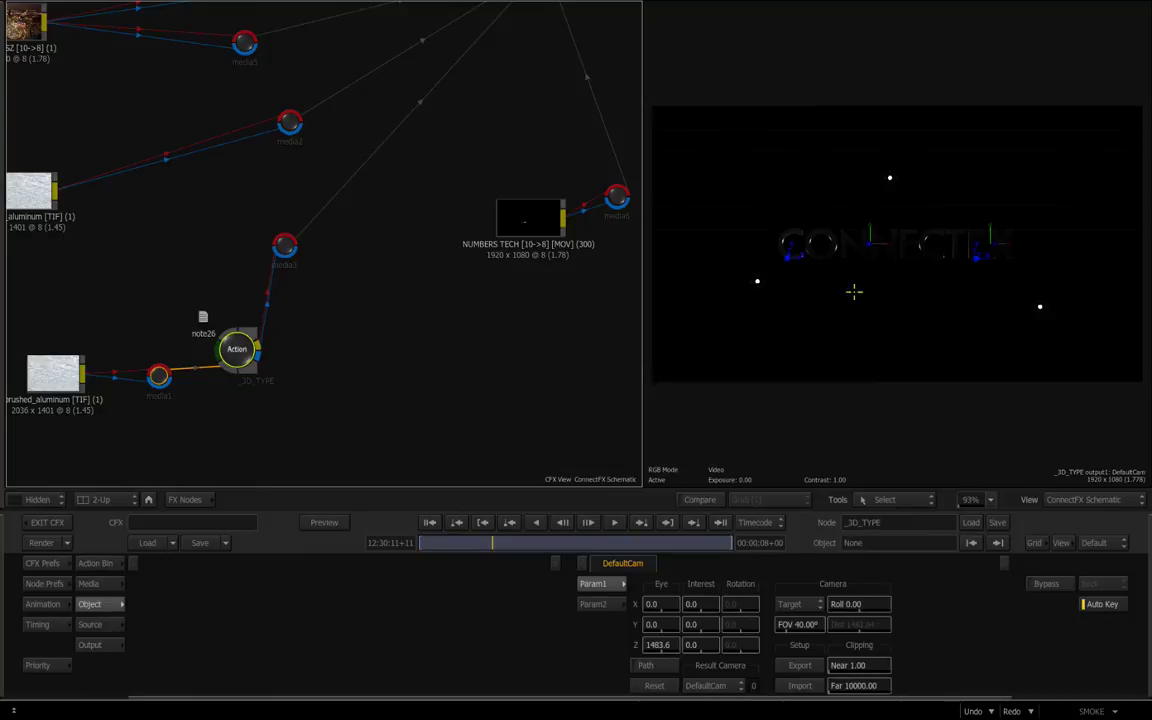
click(842, 265)
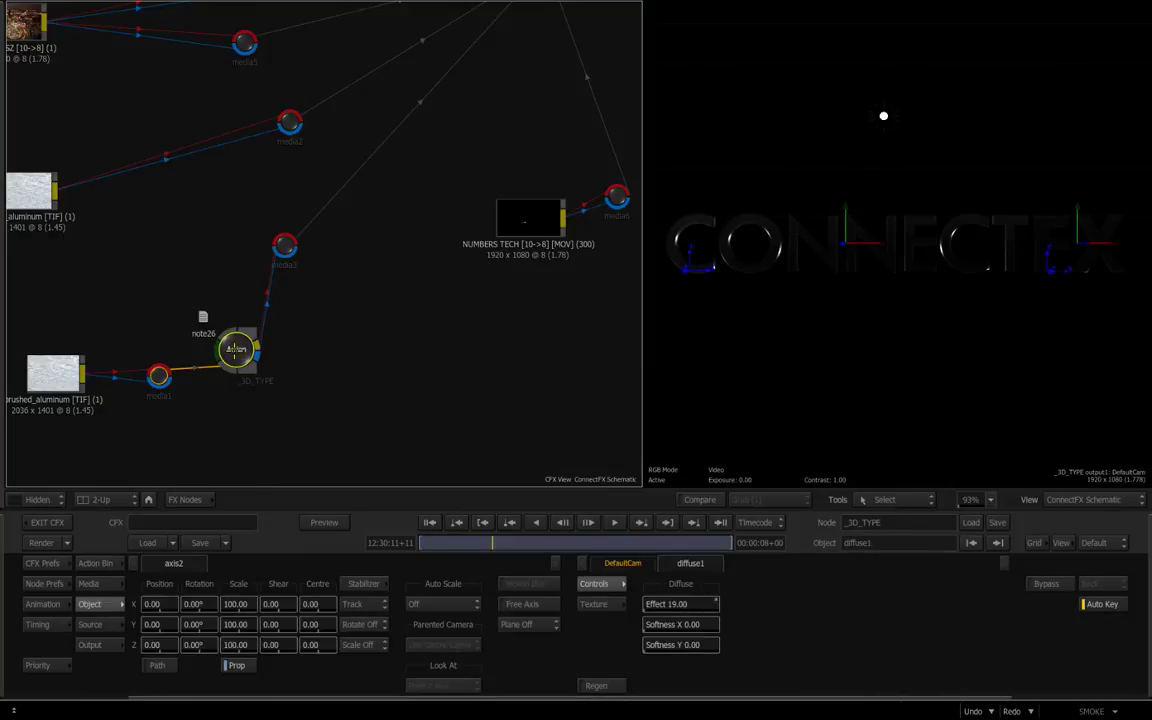
key(grave)
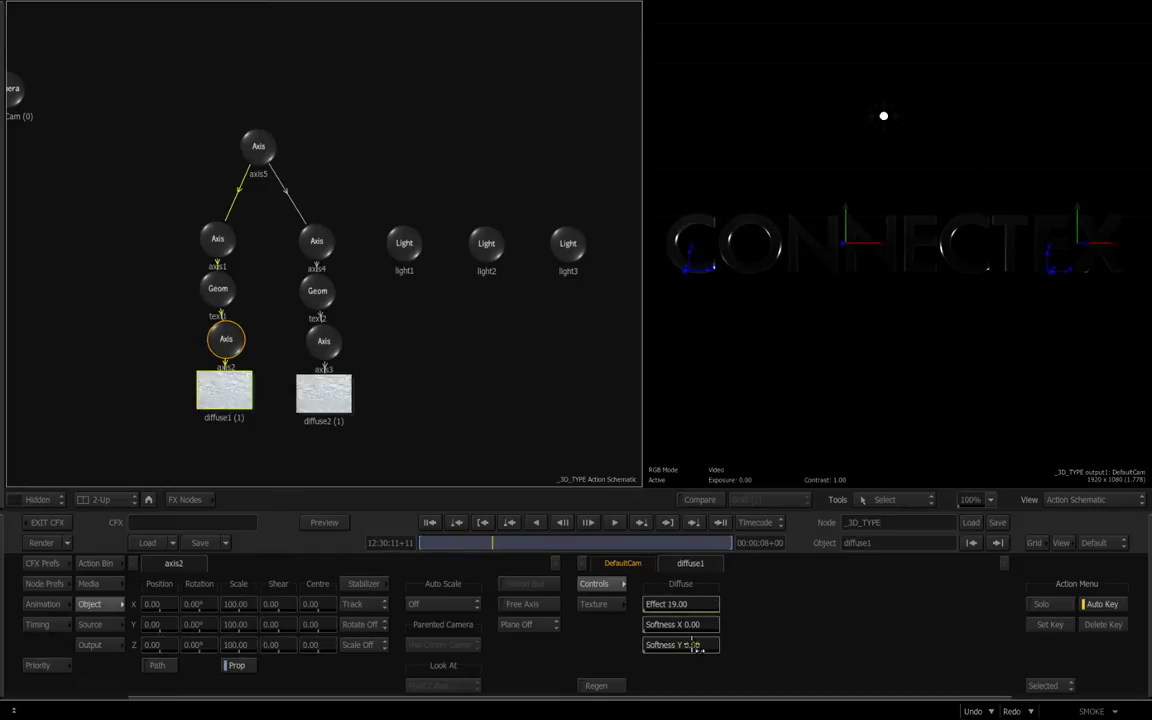
drag(680, 608, 717, 609)
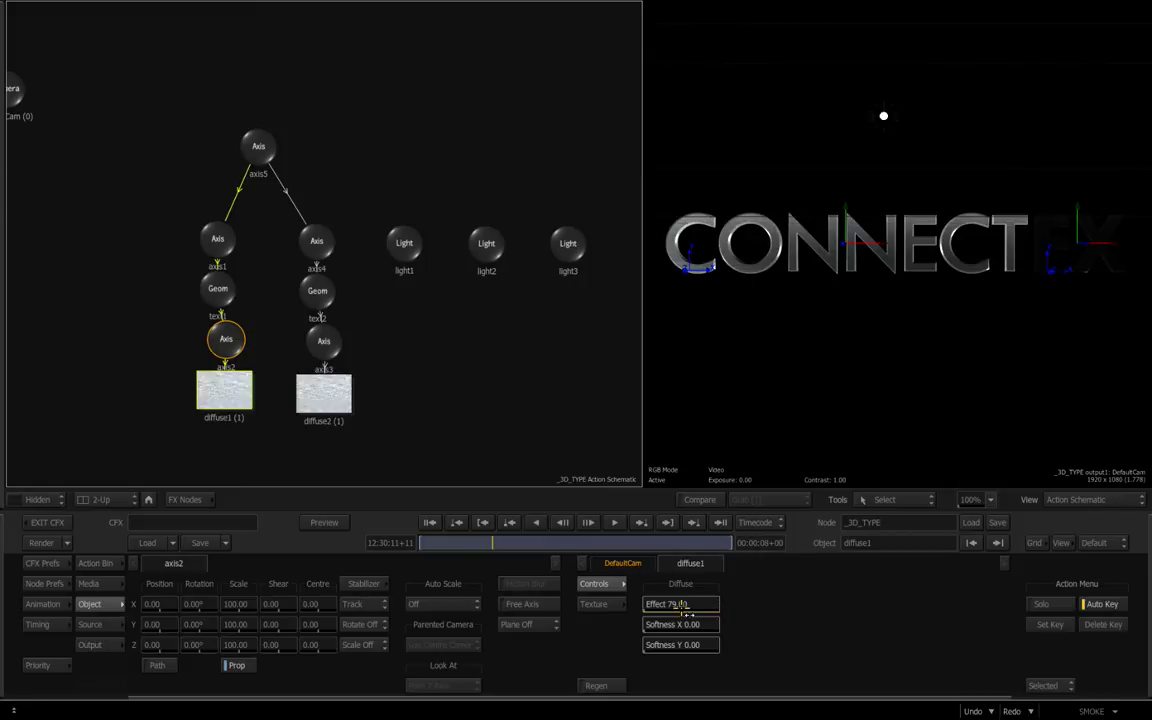
click(970, 709)
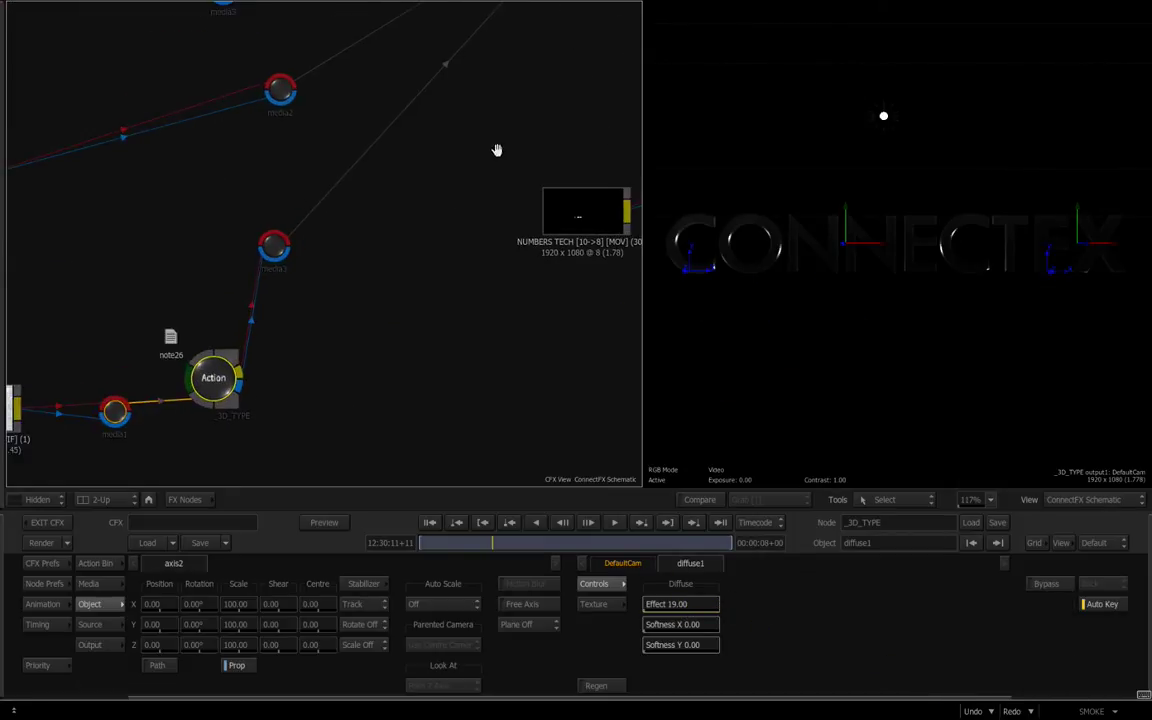
Step: Open the Modular Keyer tree of MAIN_COMP's Circle City-RSZ layer and view the gmask7 result back to its first frame
click(380, 160)
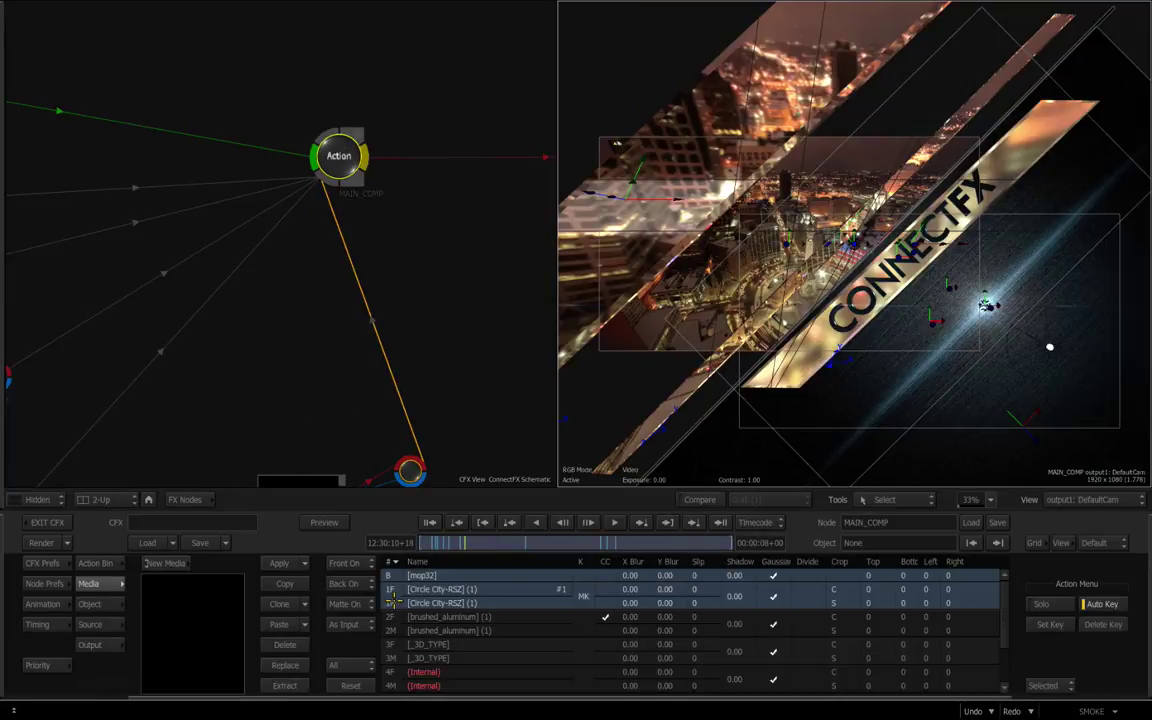
click(404, 594)
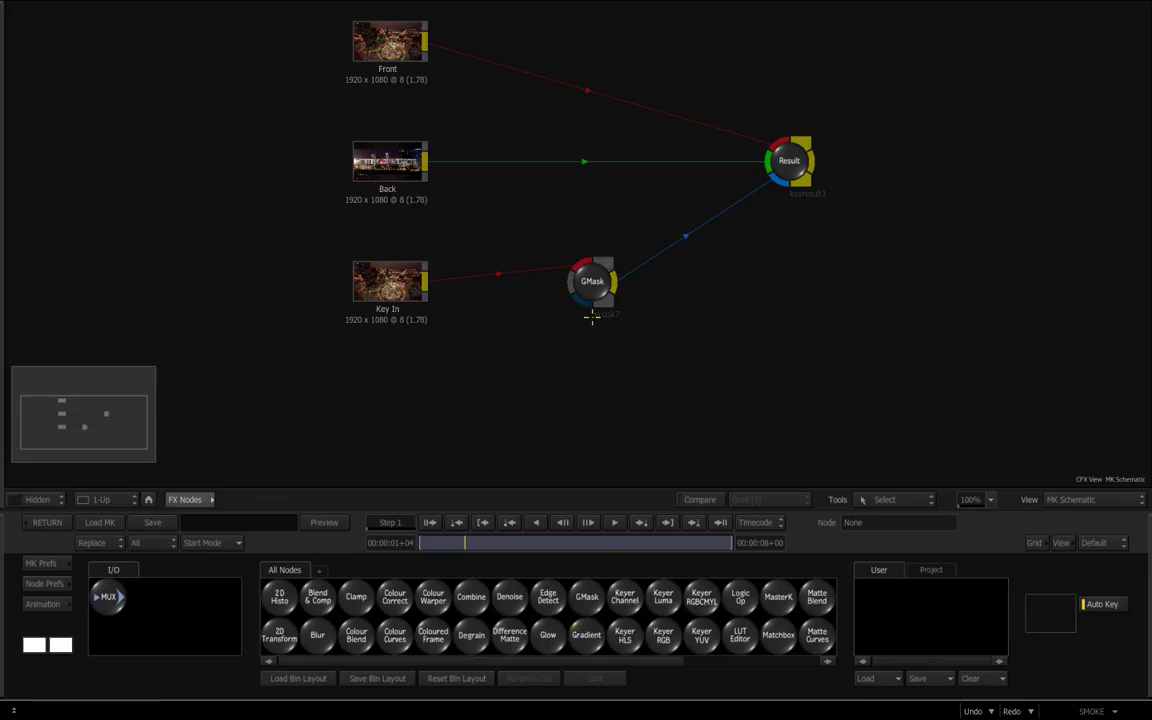
drag(591, 316, 655, 388)
click(602, 320)
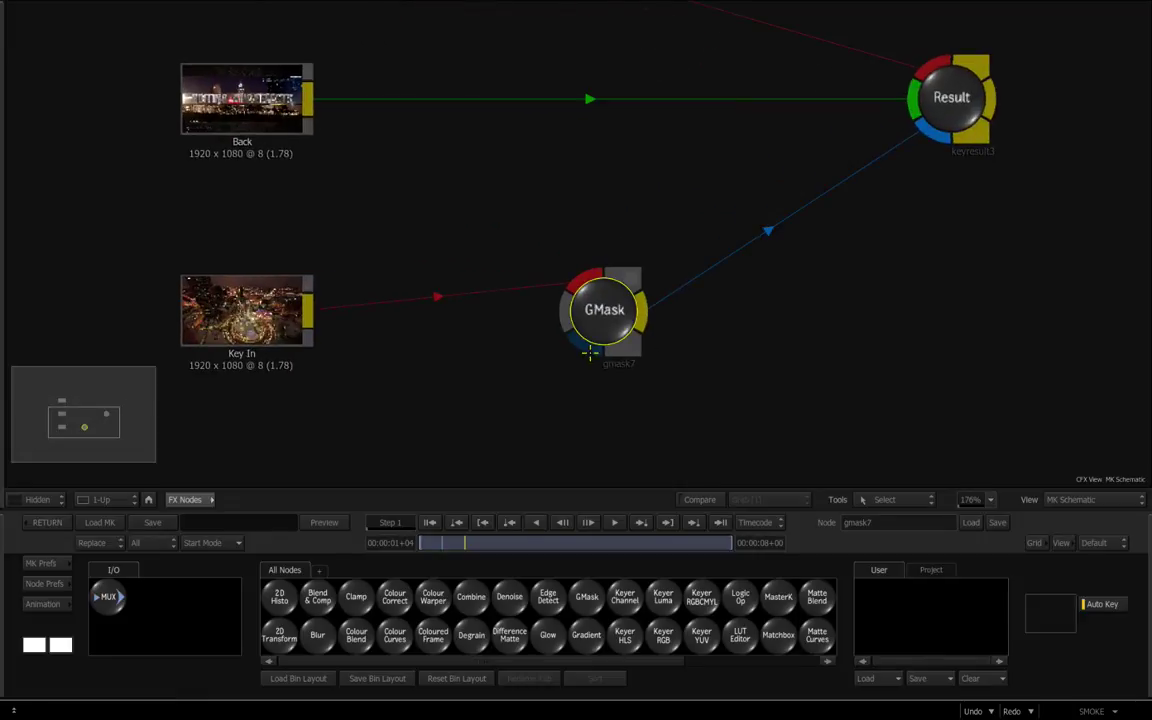
key(F4)
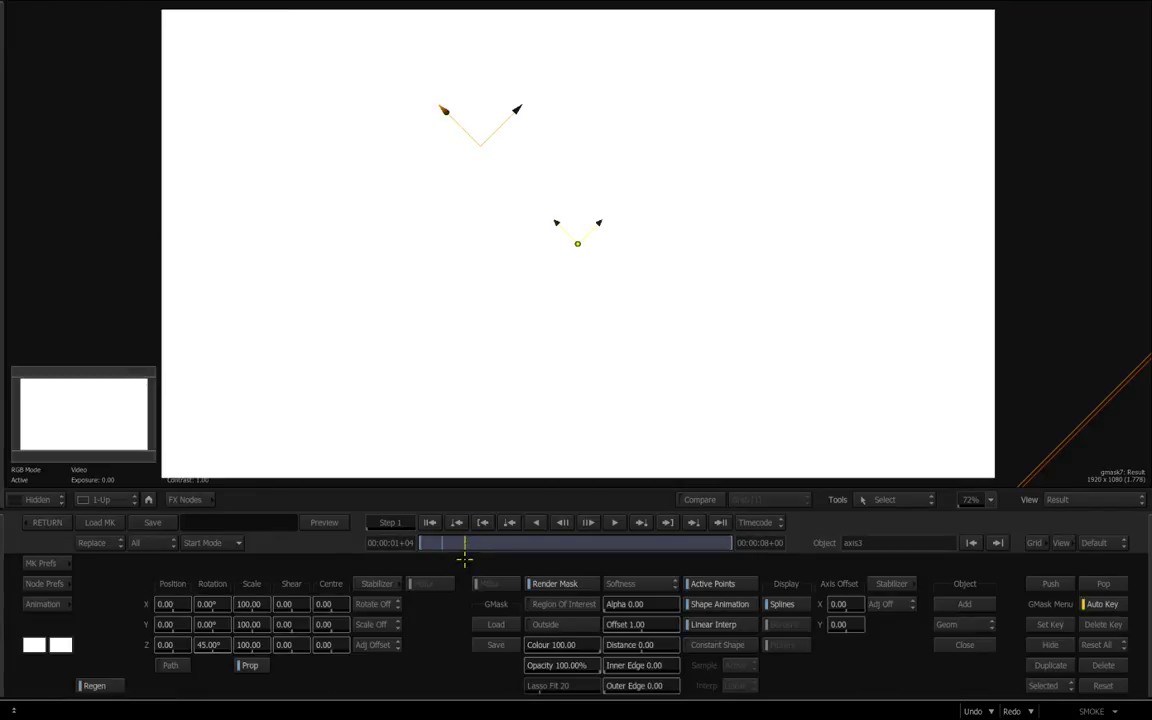
drag(464, 545, 418, 541)
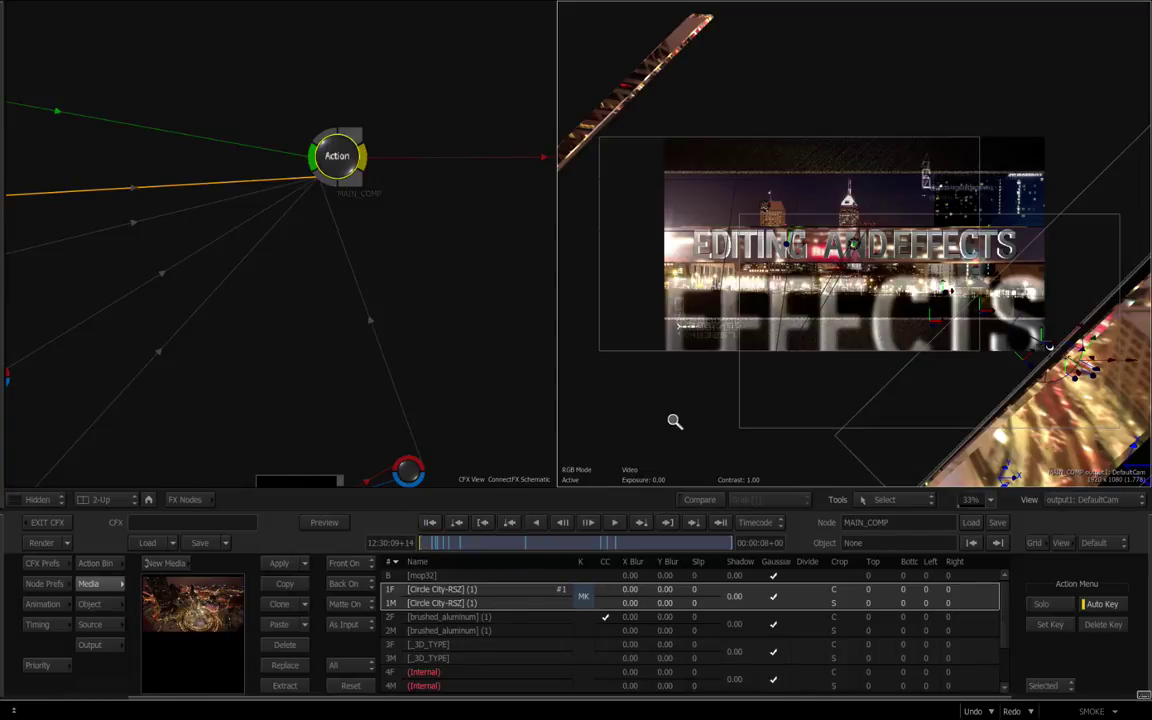
Step: Enlarge the MAIN_COMP result view and preview the slash animation up to 12:30:10+21
drag(676, 419, 765, 432)
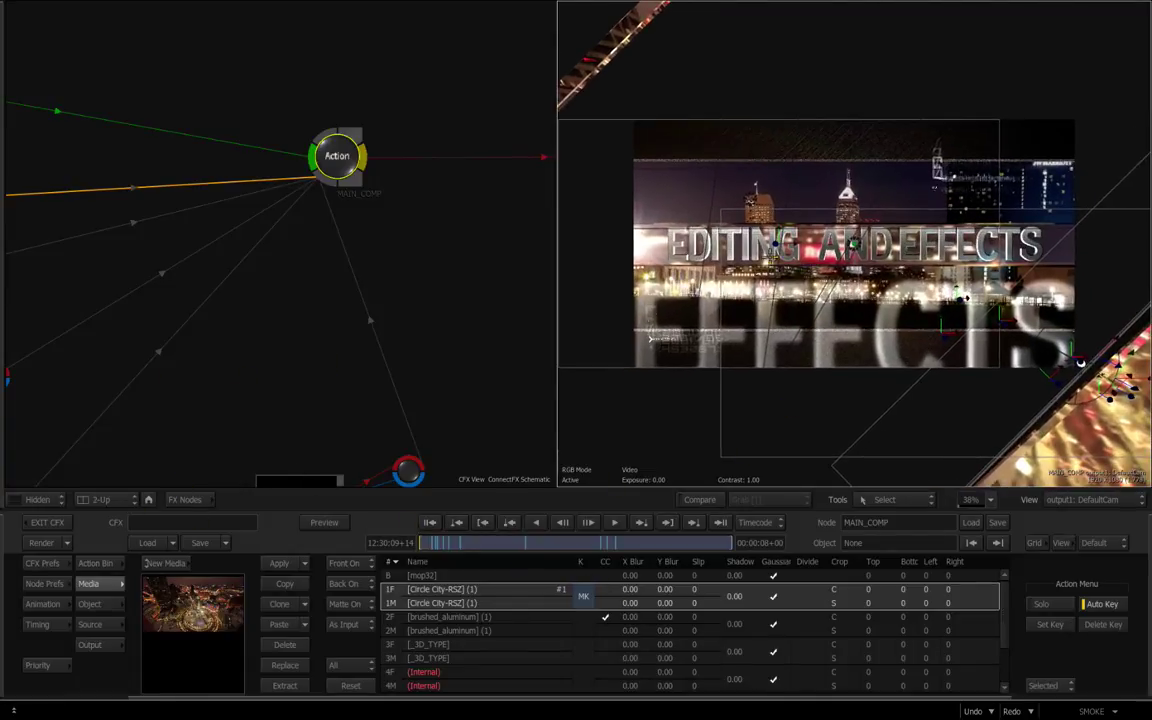
drag(329, 347, 375, 373)
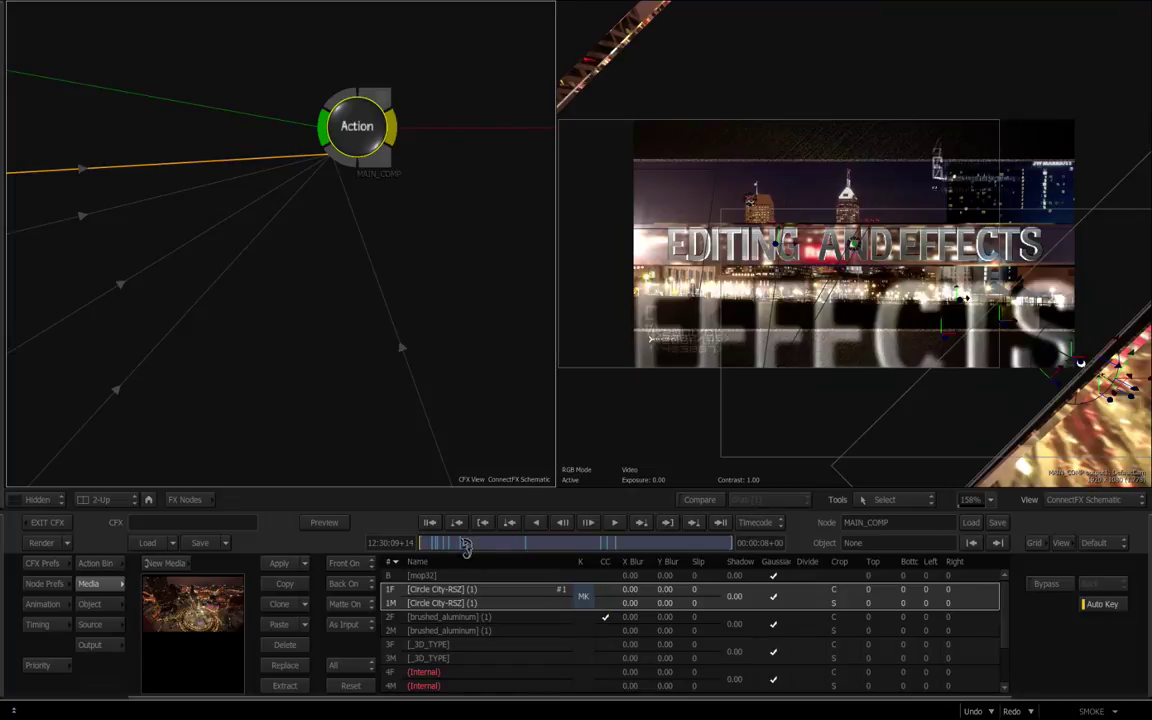
mouse_move(466, 546)
mouse_down()
mouse_move(546, 573)
mouse_move(549, 553)
mouse_move(521, 563)
mouse_up()
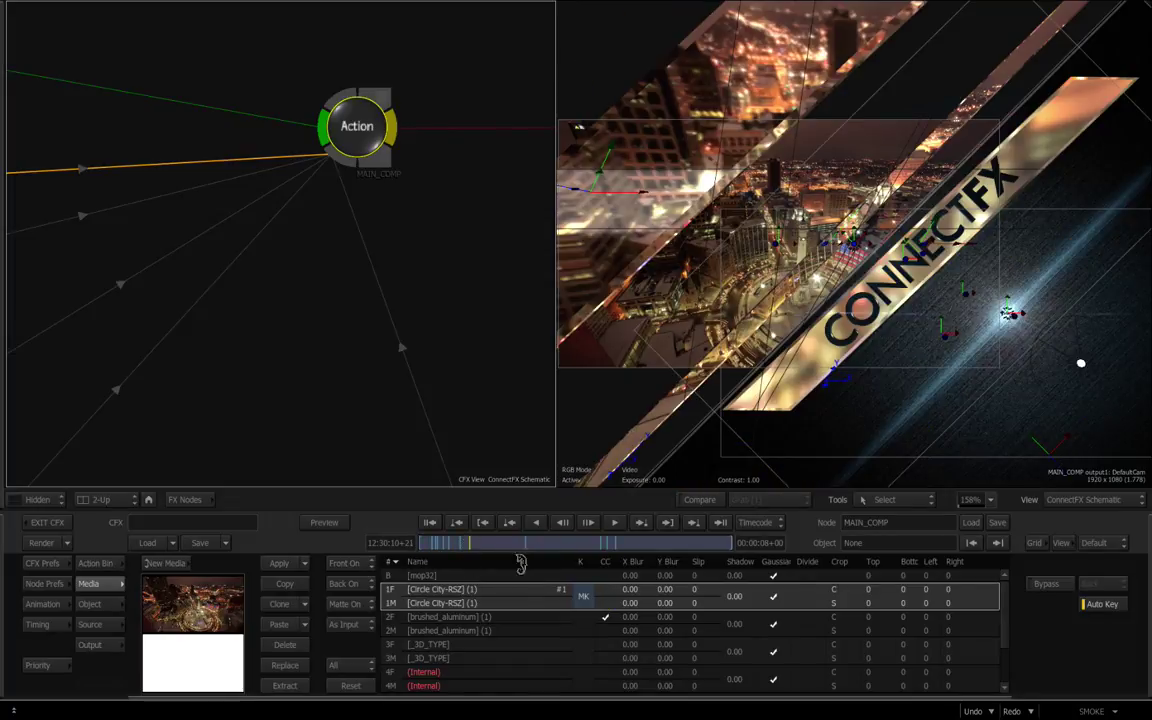
Step: Examine MAIN_COMP's layer order in the Priority Editor, highlighting image1, image2, image3, text1 and text2 in turn
click(46, 665)
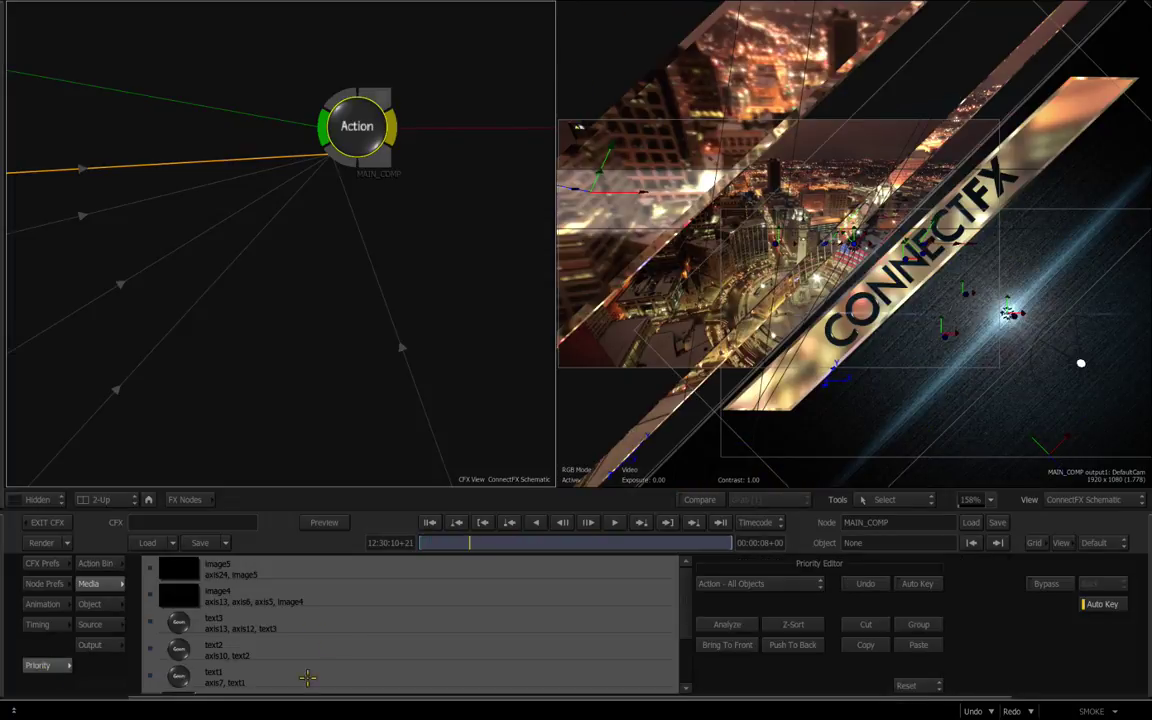
scroll(600, 580, down, 3)
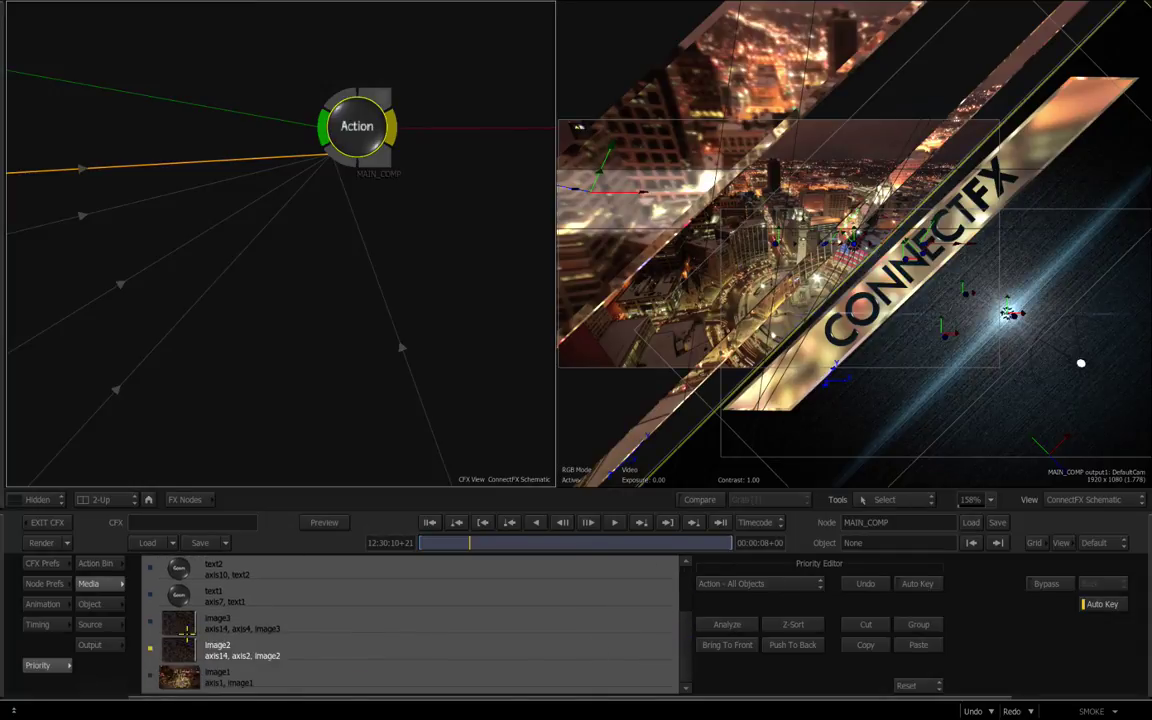
click(189, 681)
click(186, 658)
click(184, 630)
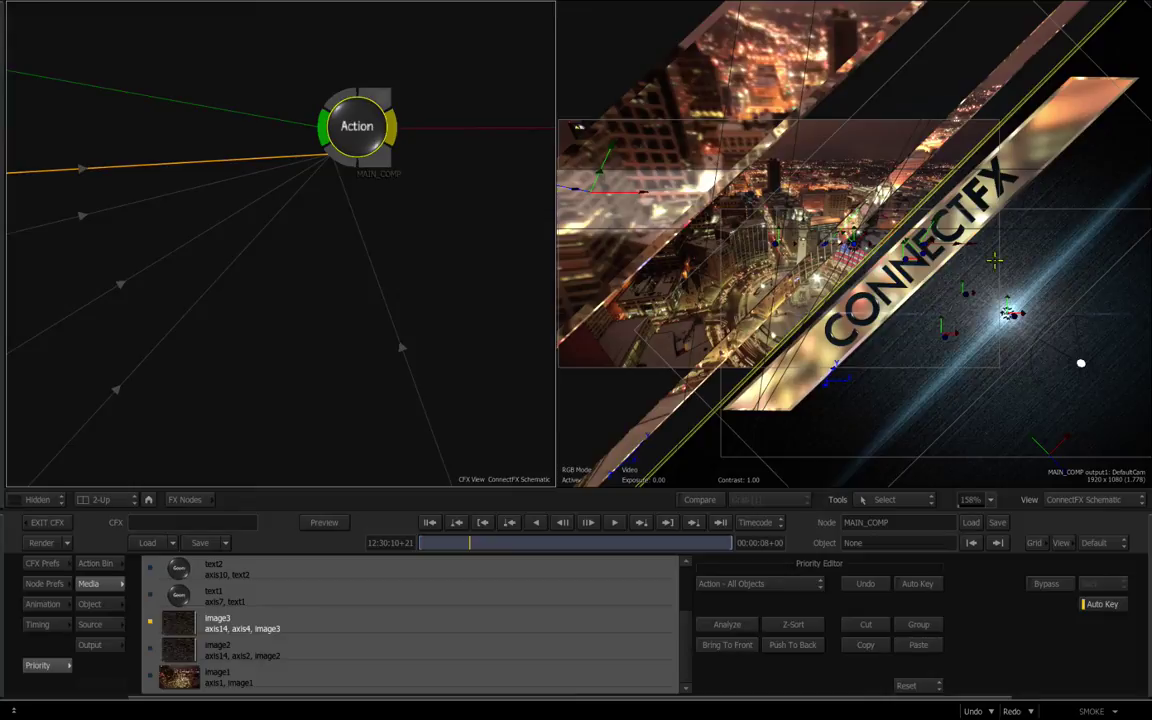
click(177, 597)
click(180, 572)
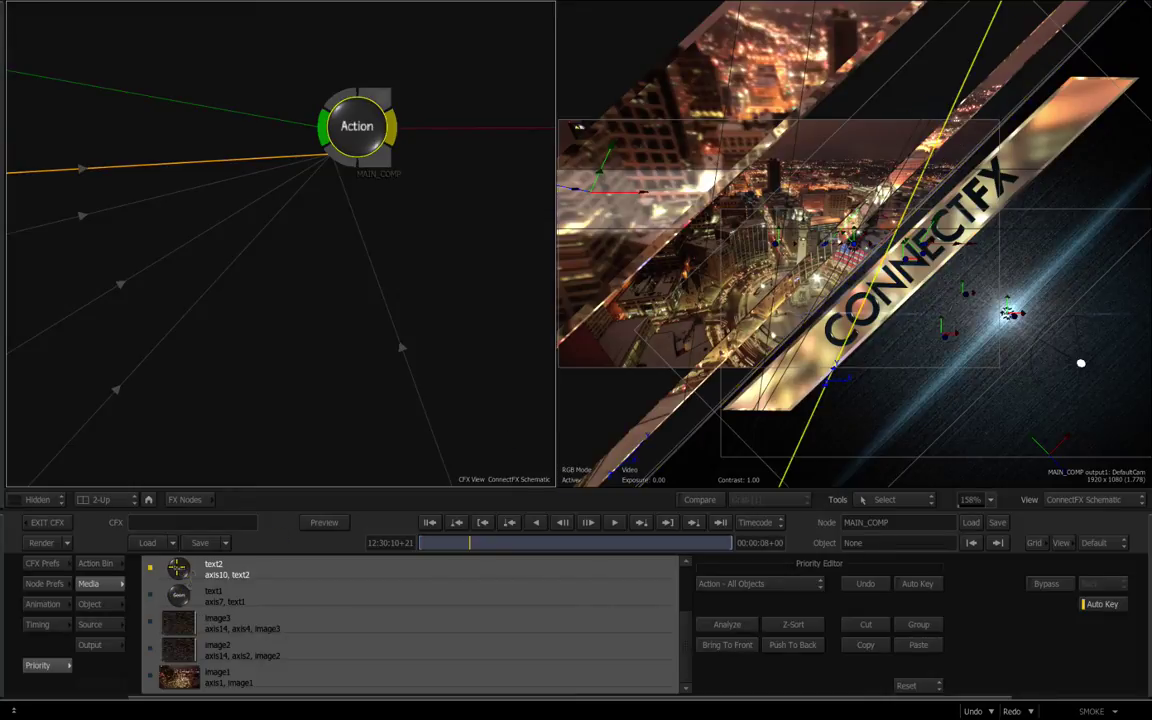
drag(686, 628, 696, 580)
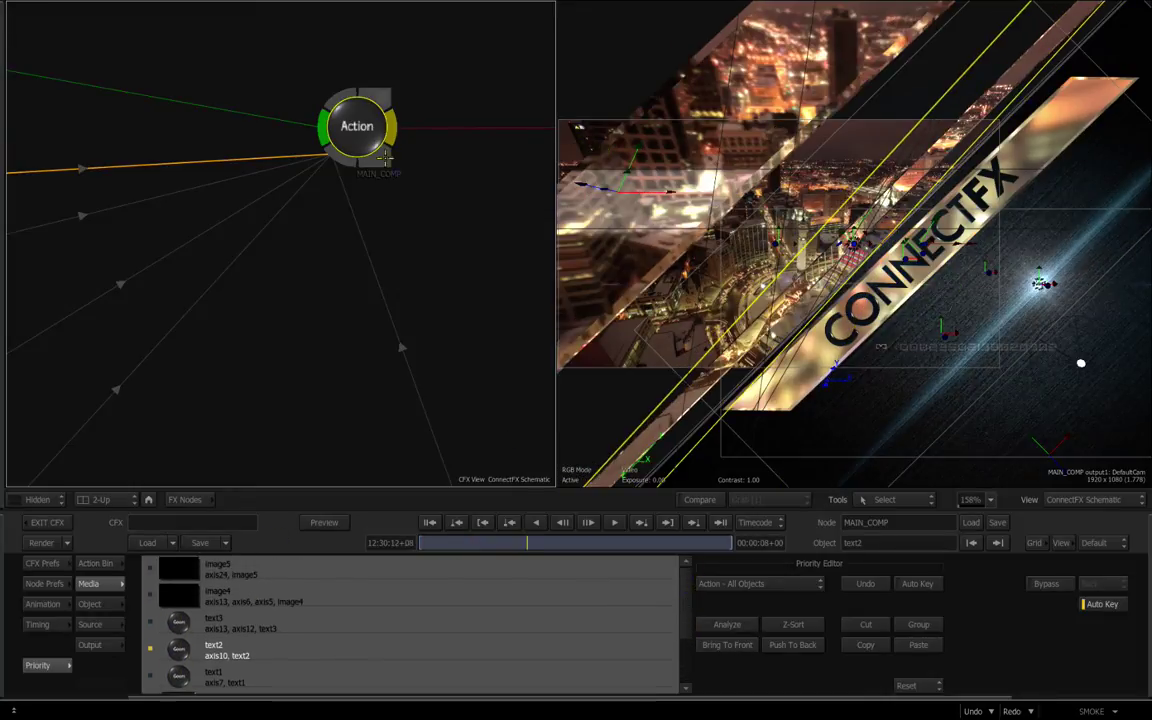
Step: Enter the MAIN_COMP Action schematic and view the 3D text settings of the text1 geometry
double_click(325, 118)
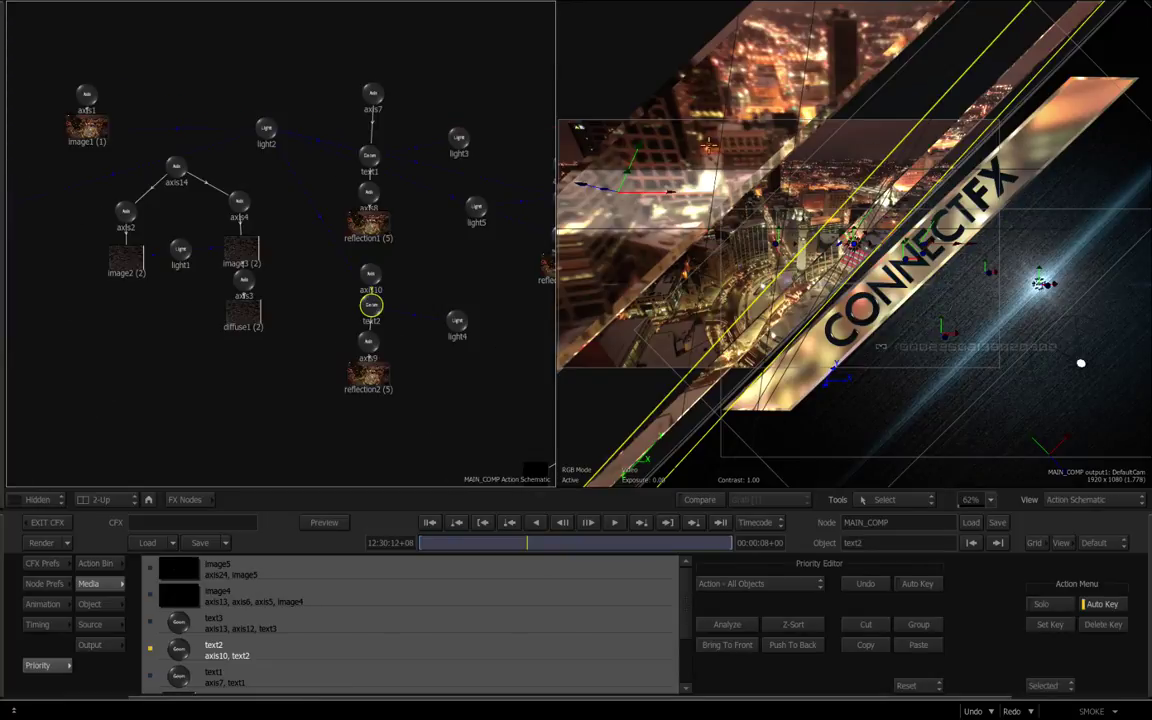
ctrl+drag(411, 262, 285, 381)
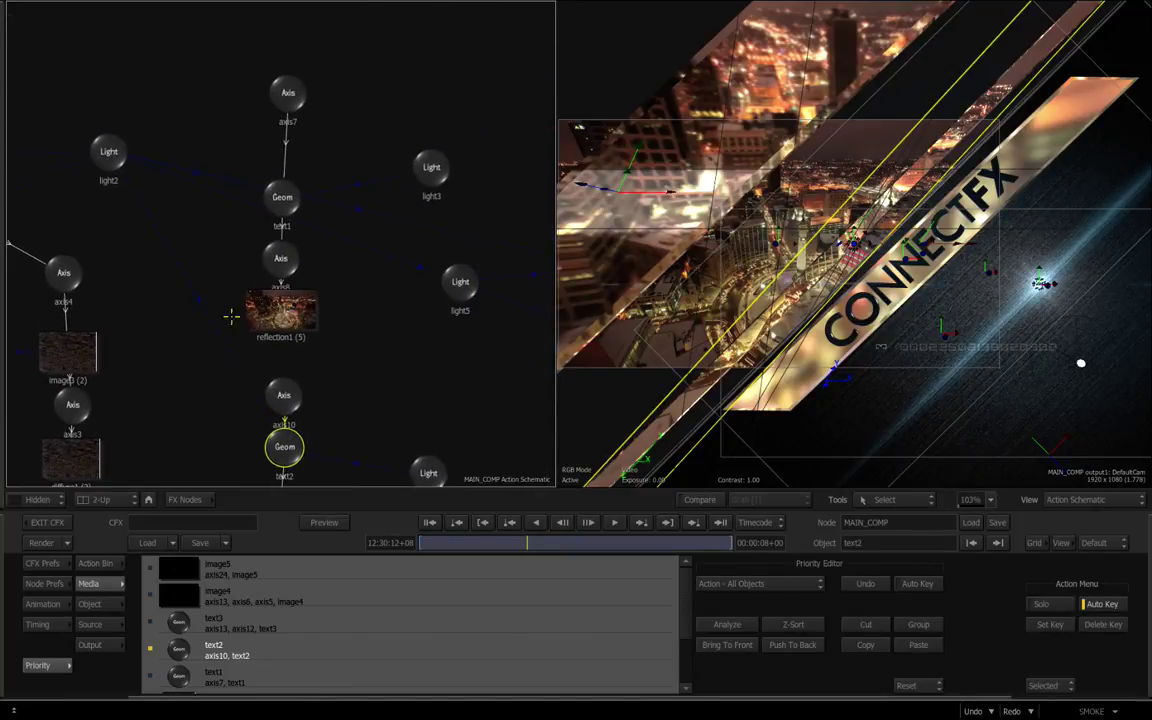
click(284, 202)
double_click(283, 199)
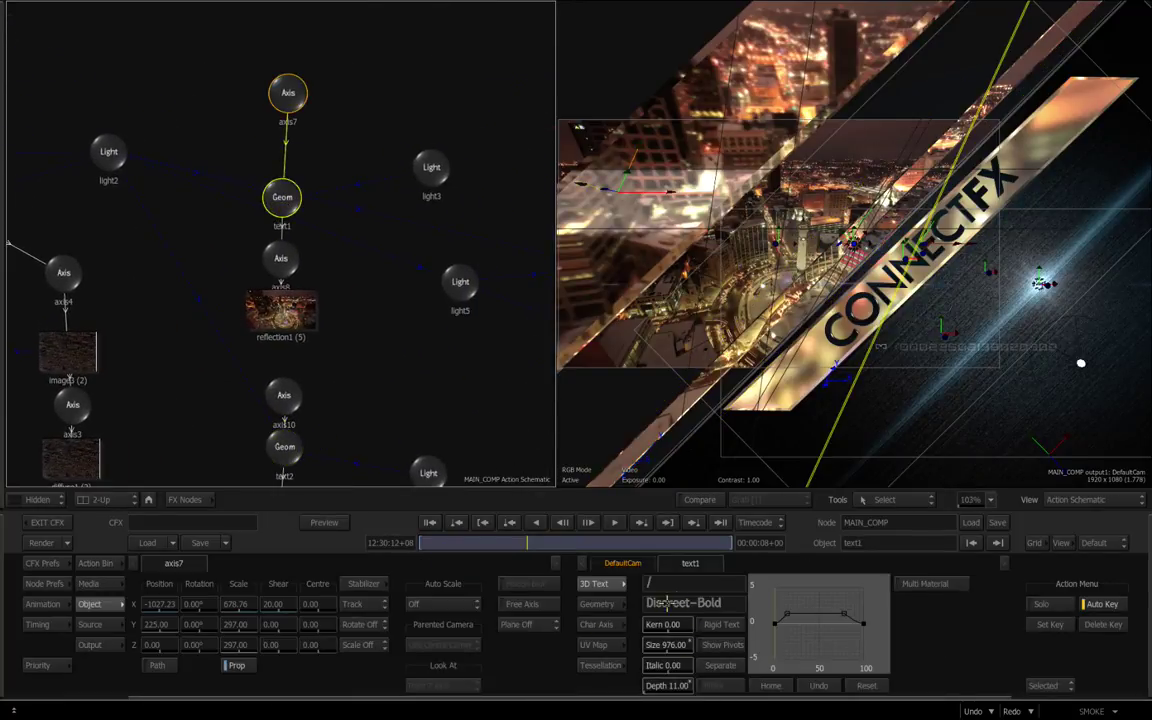
scroll(329, 342, up, 1)
Step: Try scaling the reflection1 map's axis8 to 41.34 in X and 26 in Y and Z, and undo it
click(285, 314)
click(281, 262)
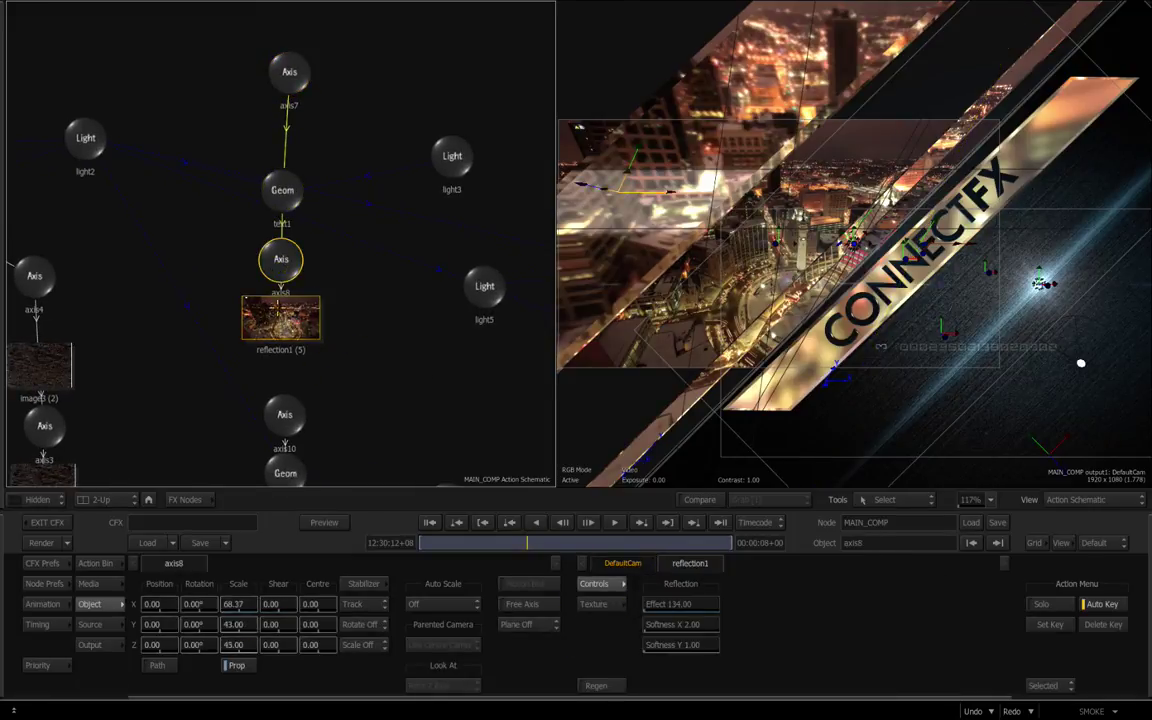
drag(240, 626, 252, 626)
click(968, 711)
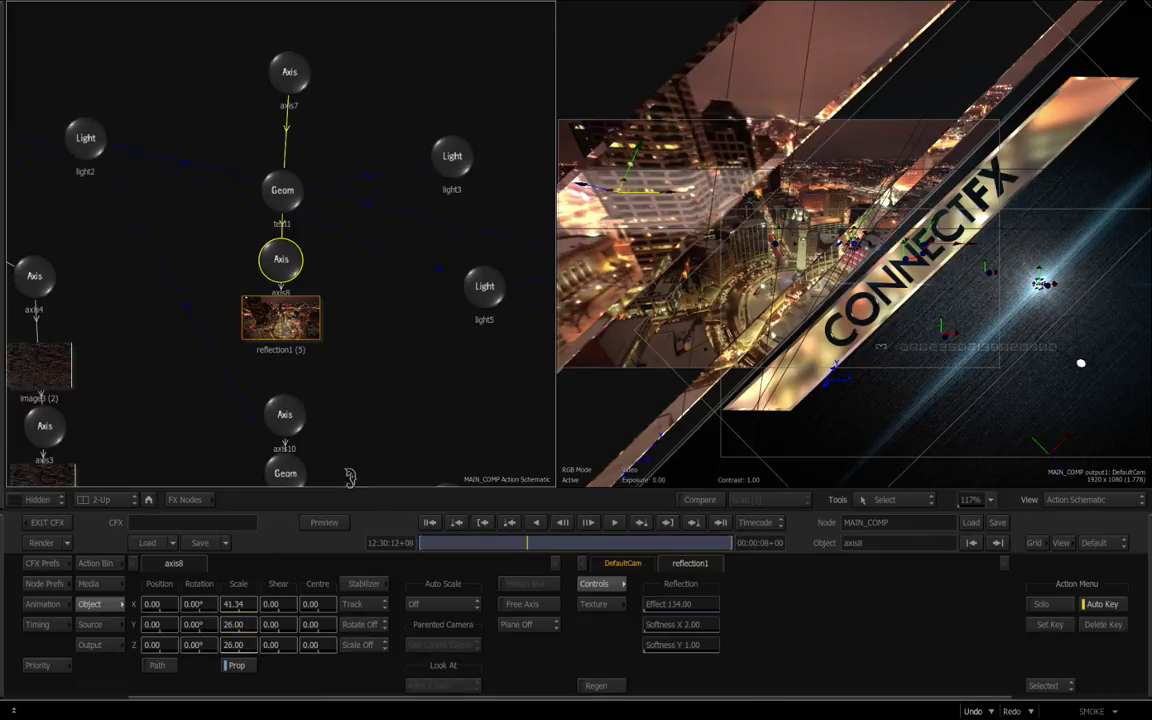
Step: View the settings of light5 and light4, which illuminate the slash geometries
drag(424, 381, 308, 299)
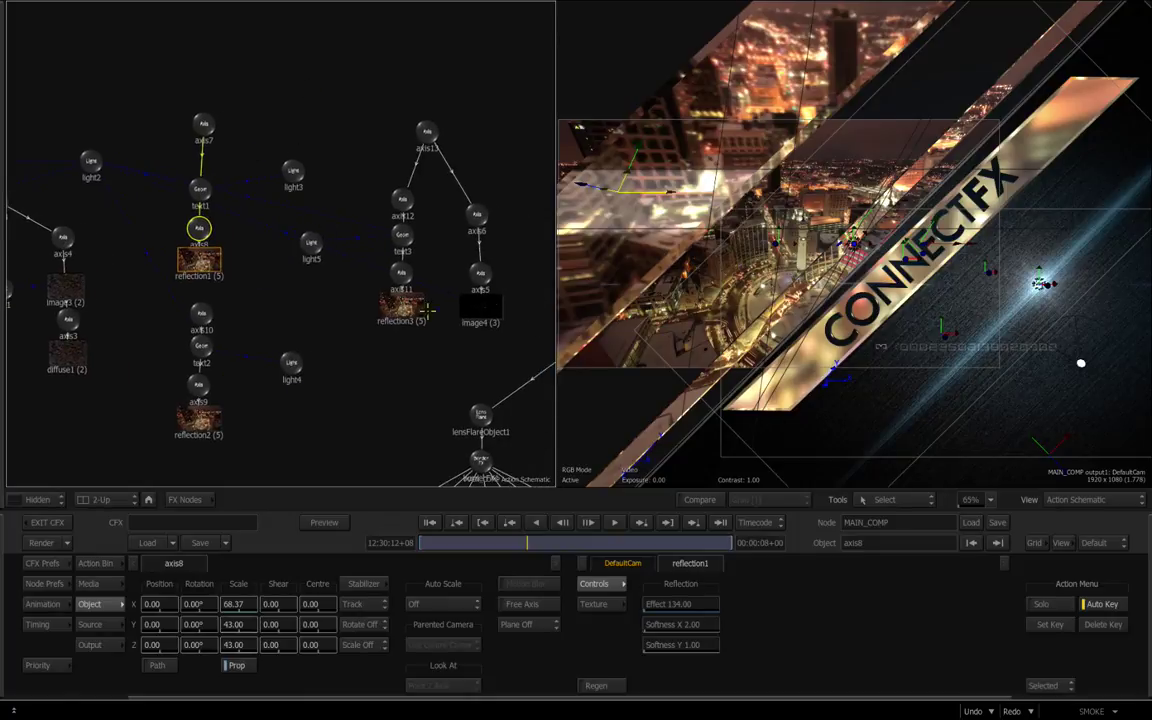
click(310, 243)
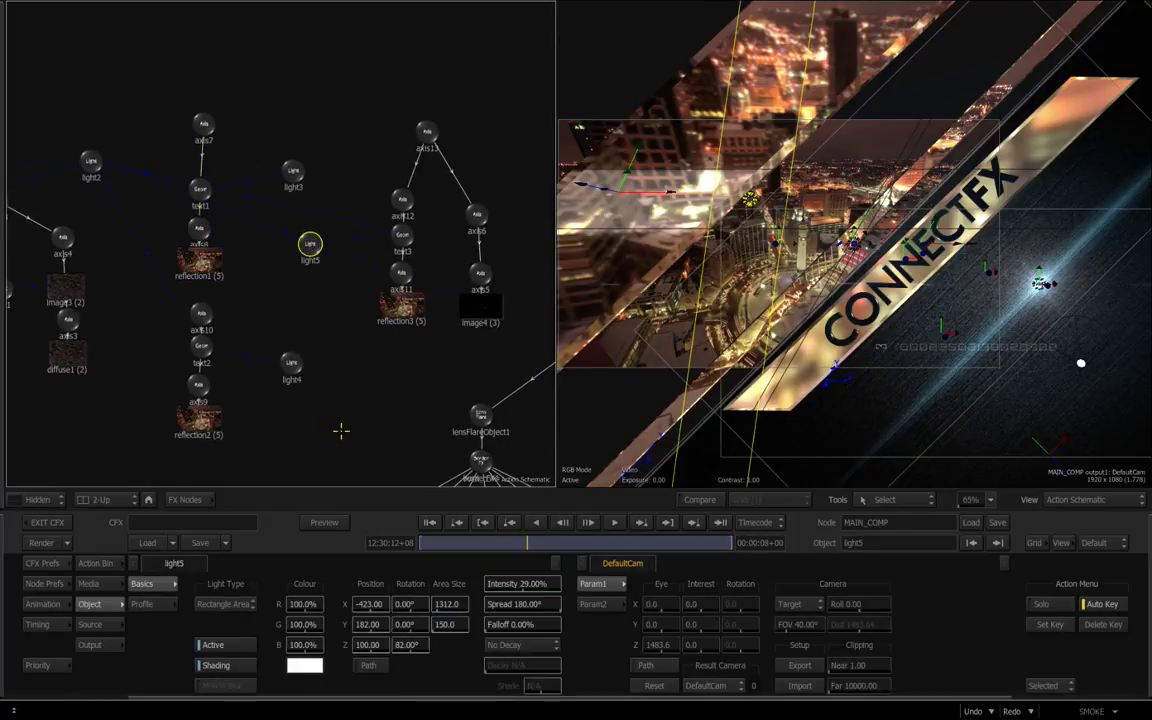
click(291, 364)
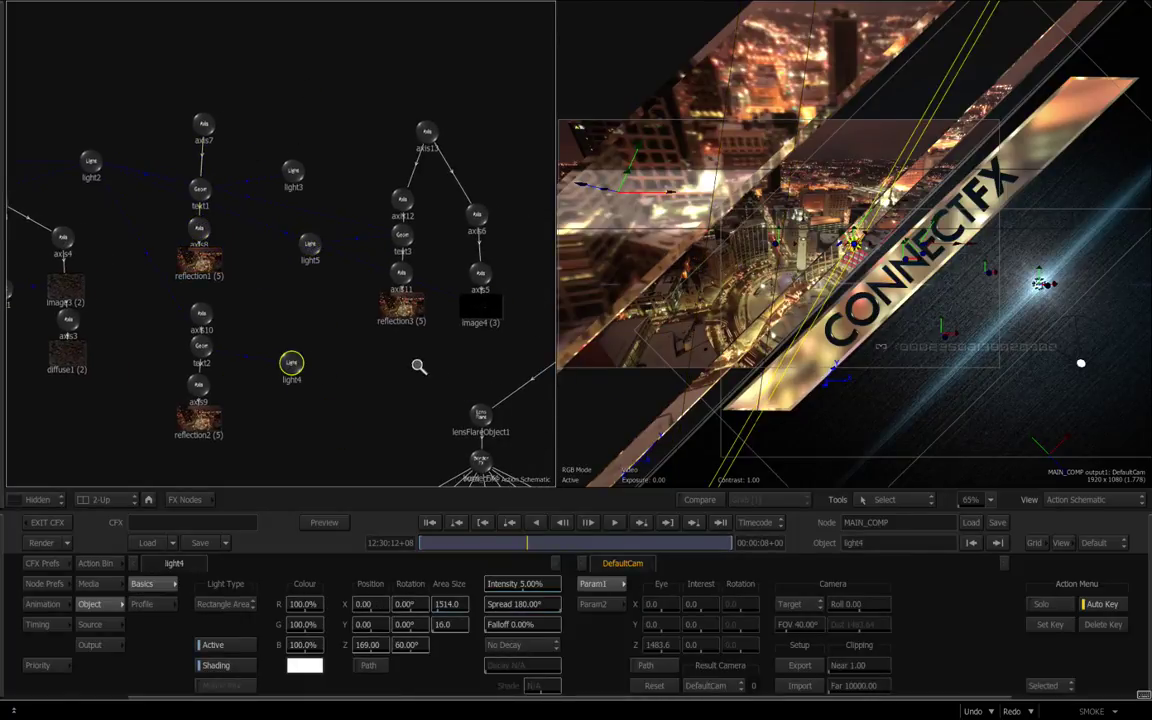
Step: View the 3D text settings of text3 and the controls of its reflection3 map
scroll(419, 368, up, 3)
drag(464, 371, 492, 376)
drag(435, 421, 361, 413)
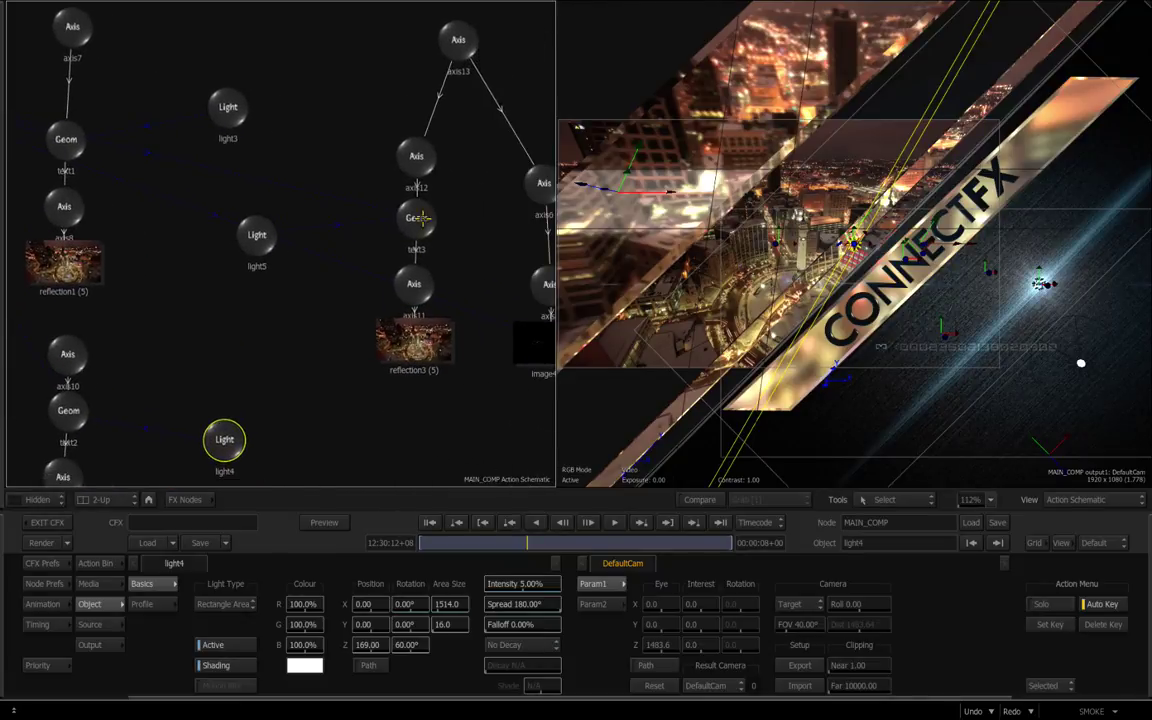
click(423, 221)
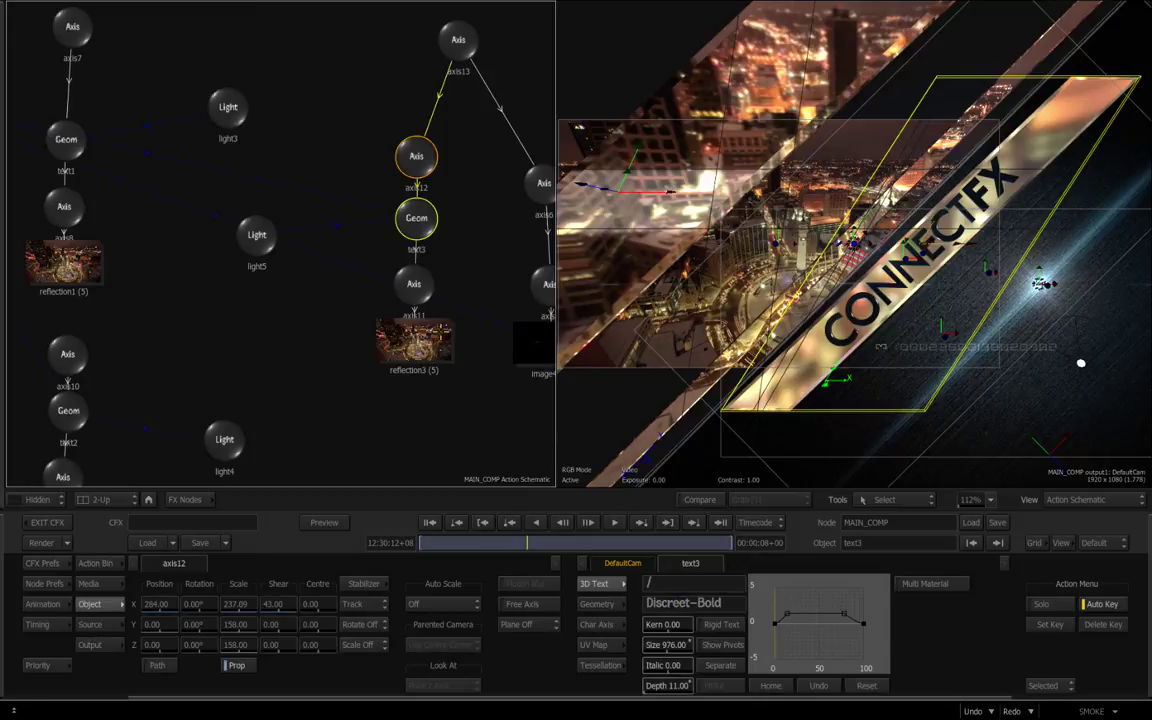
click(414, 342)
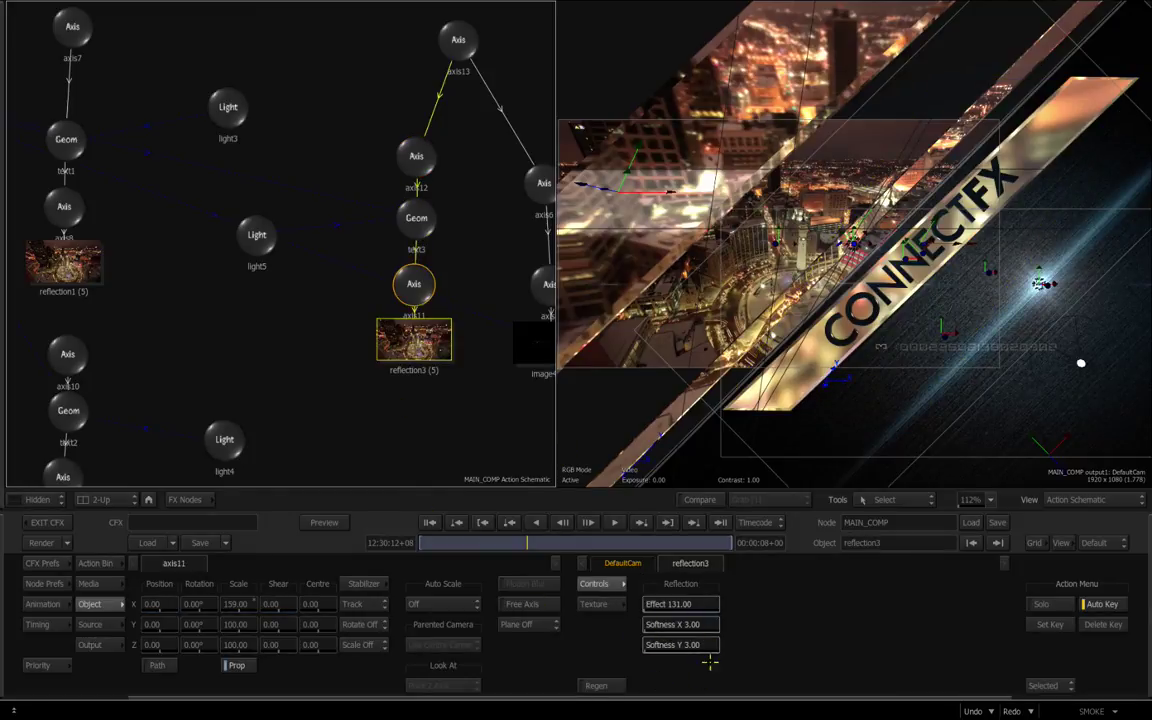
Step: Return to the timeline and preview the sequence through the upper tracks to 12:30:25+19
drag(458, 414, 160, 215)
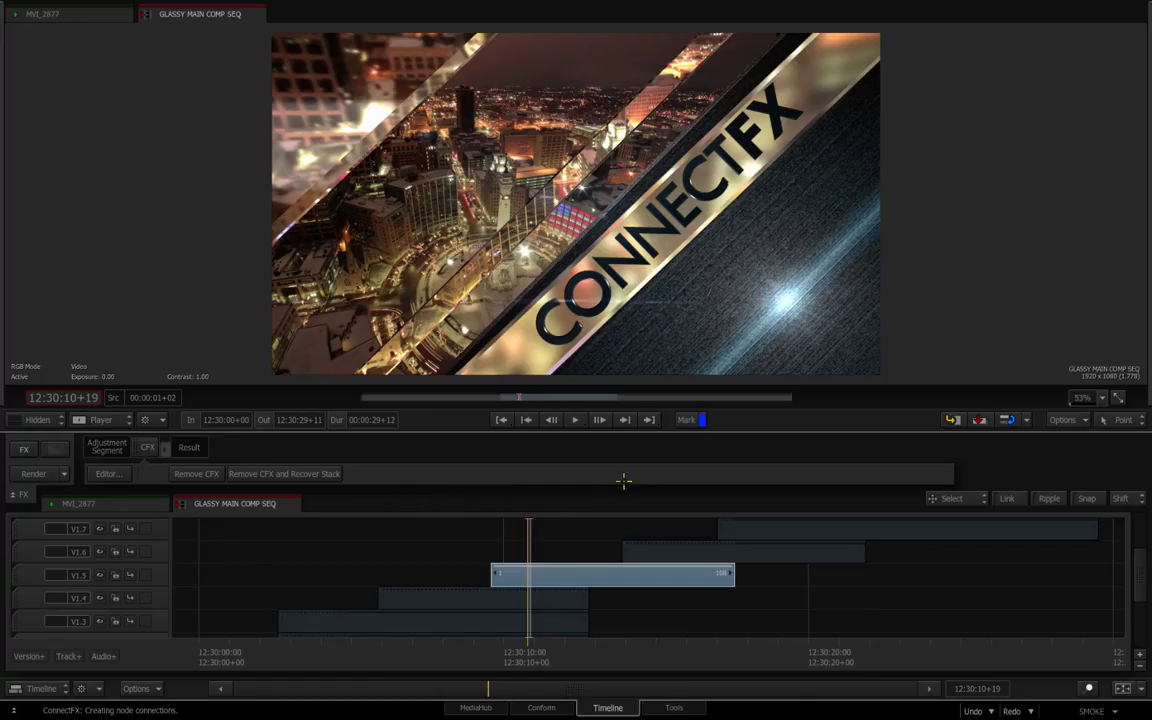
drag(1138, 579, 1138, 550)
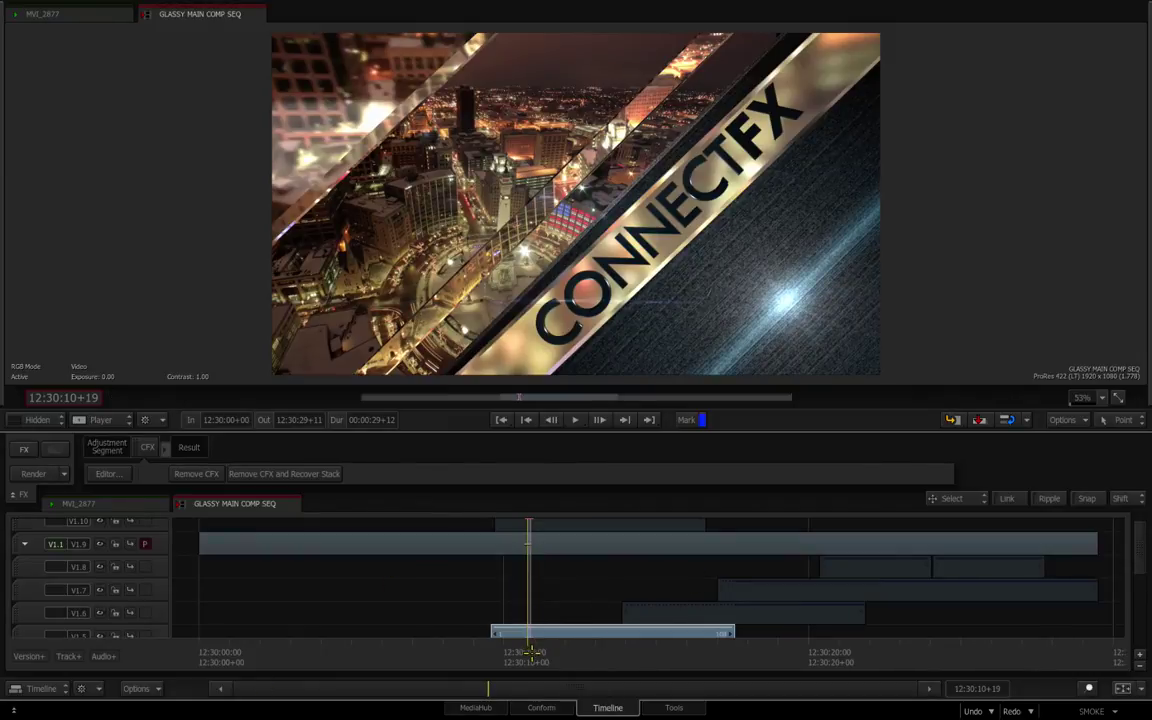
drag(537, 652, 986, 645)
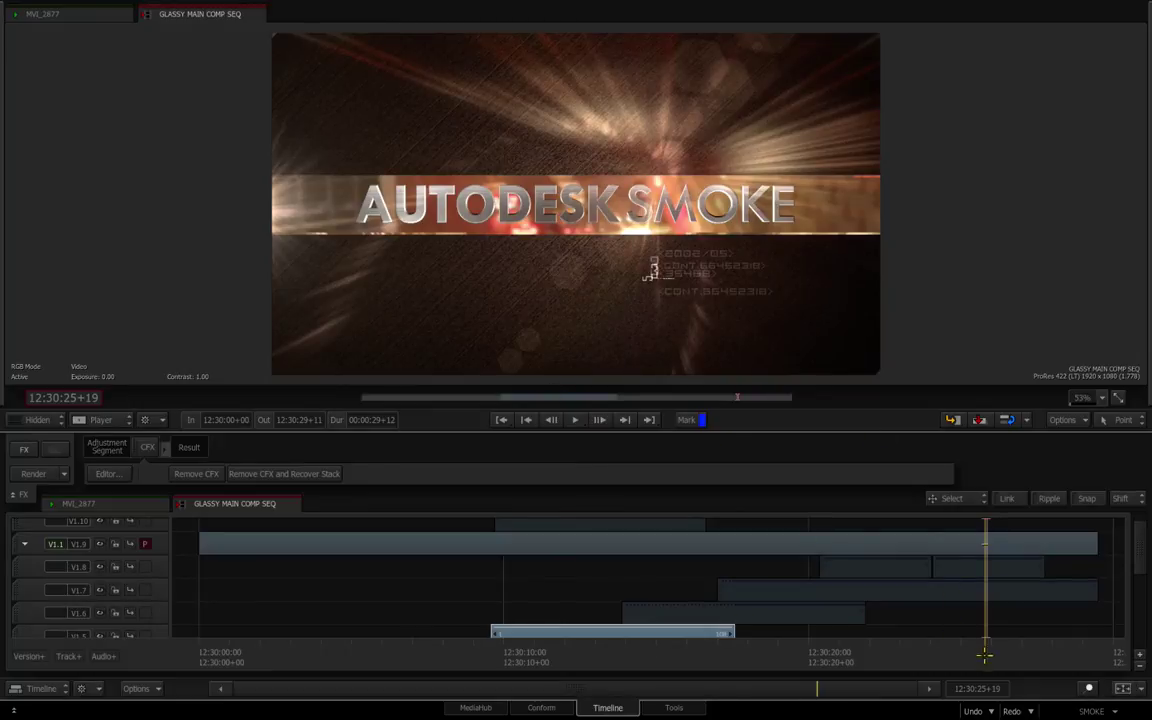
Step: Preview the sequence at 12:30:20+21 and 12:30:24+19, comparing the output with and without the extra slashes on track V1.8
drag(982, 648, 836, 636)
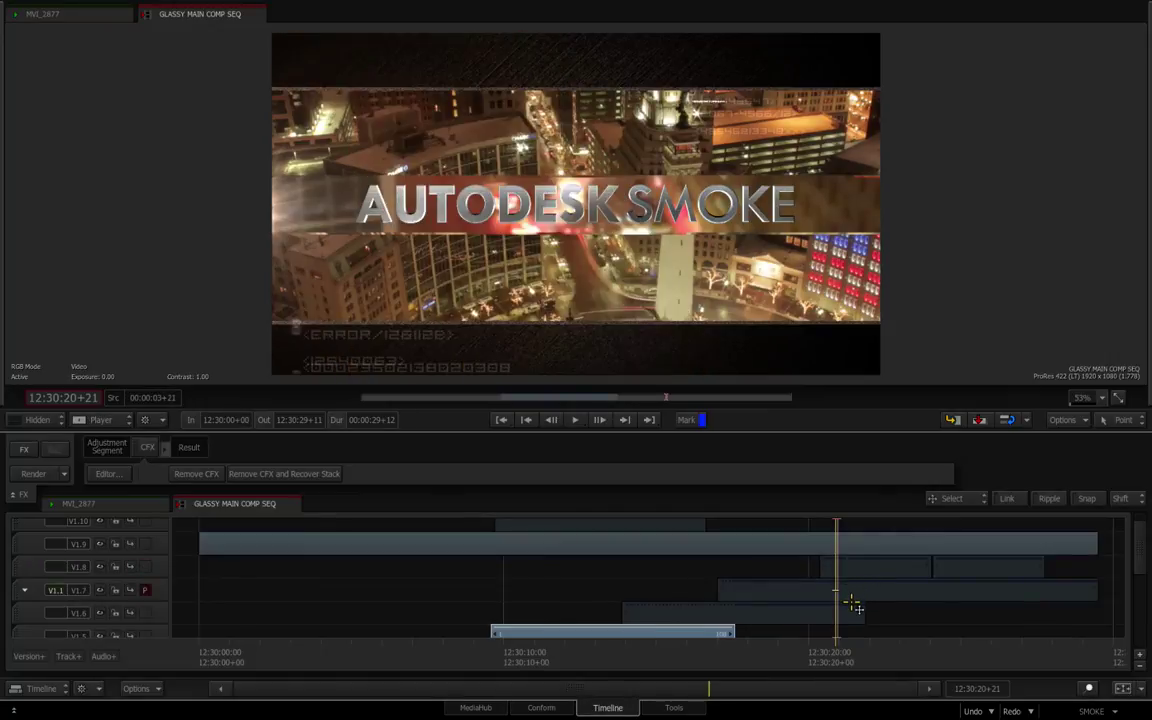
drag(868, 648, 946, 652)
key(Down)
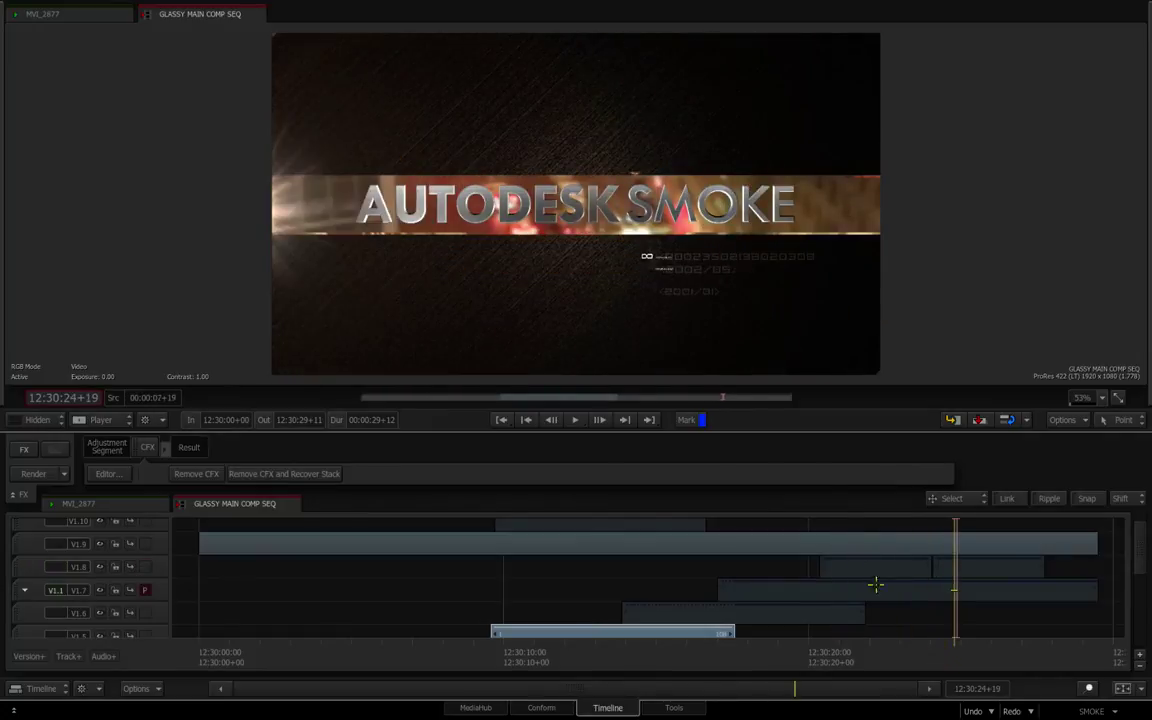
key(Up)
key(Down)
key(Up)
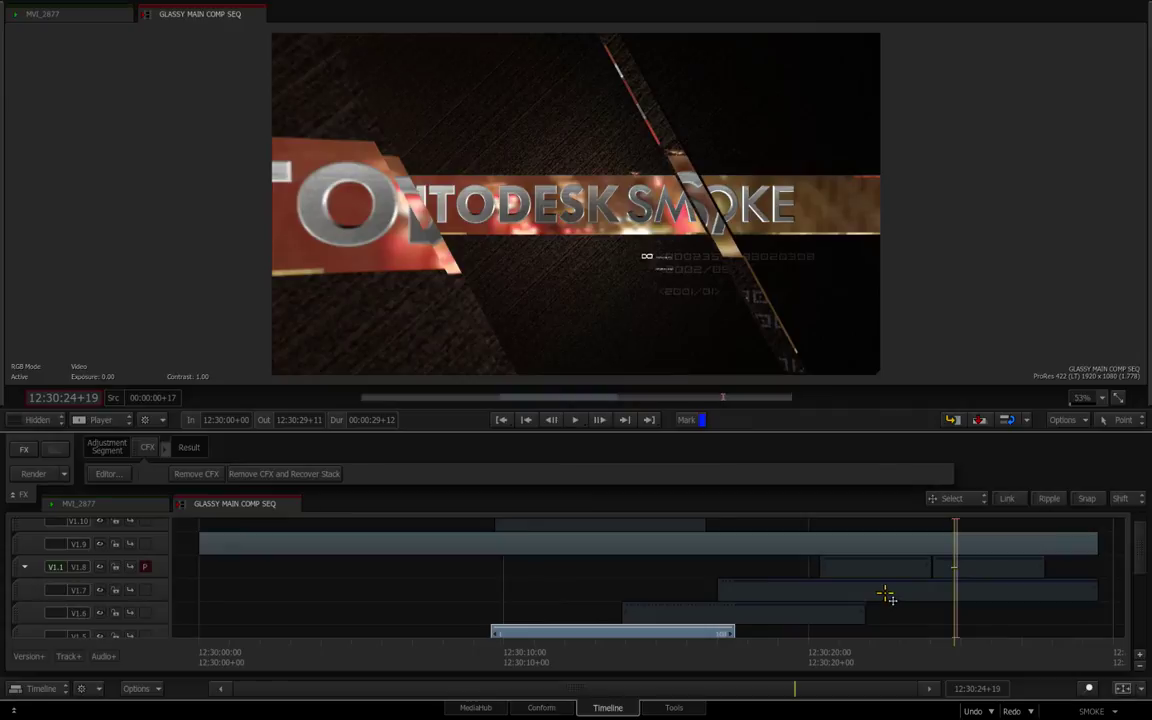
Step: Open the ConnectFX of the second V1.8 segment and examine the EXTRA_SLASHES Action schematic around the text1 geometry
click(977, 569)
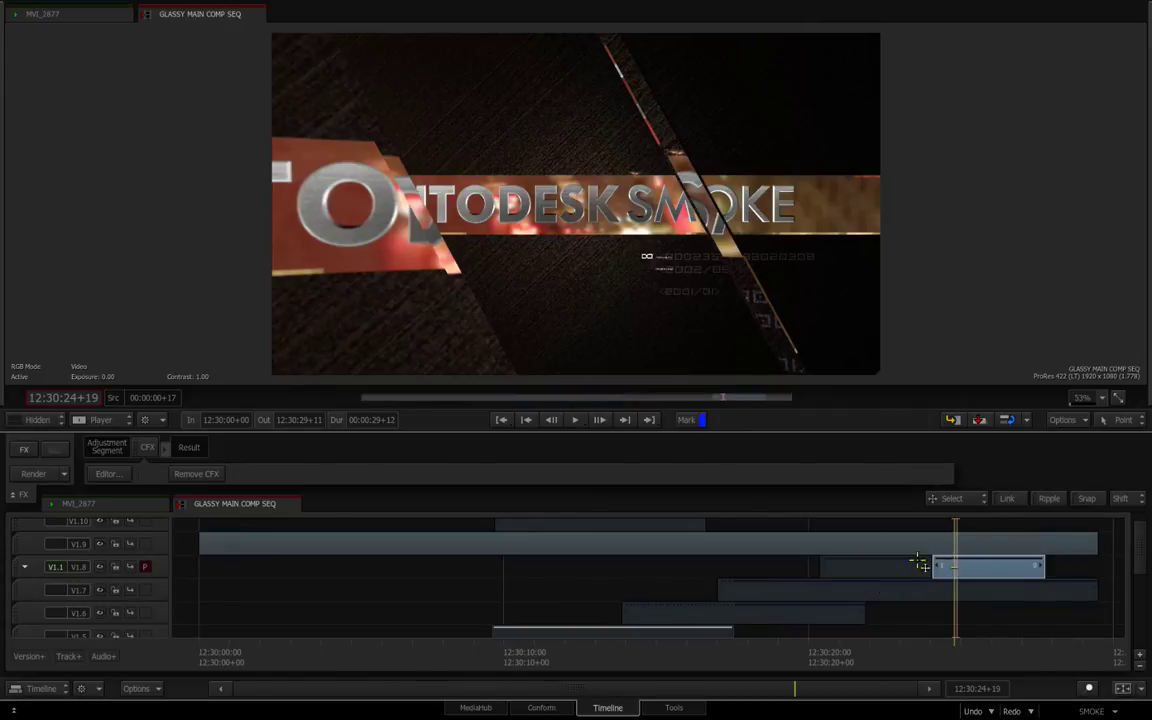
click(114, 477)
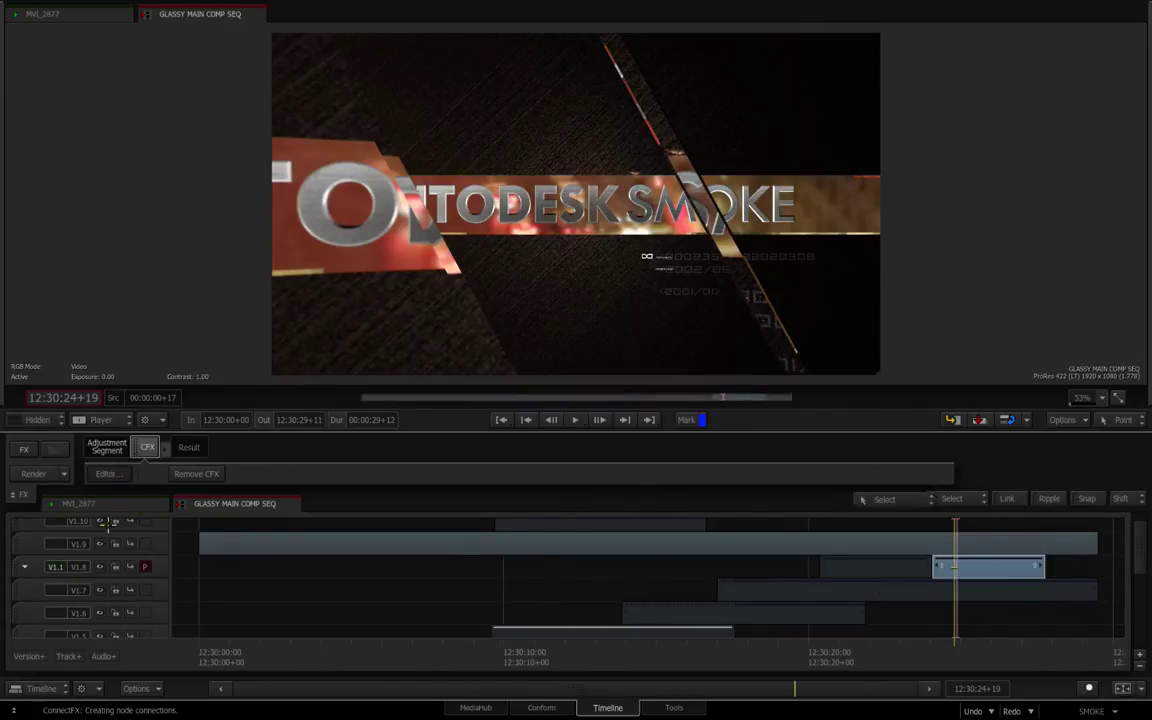
drag(527, 270, 452, 424)
double_click(615, 172)
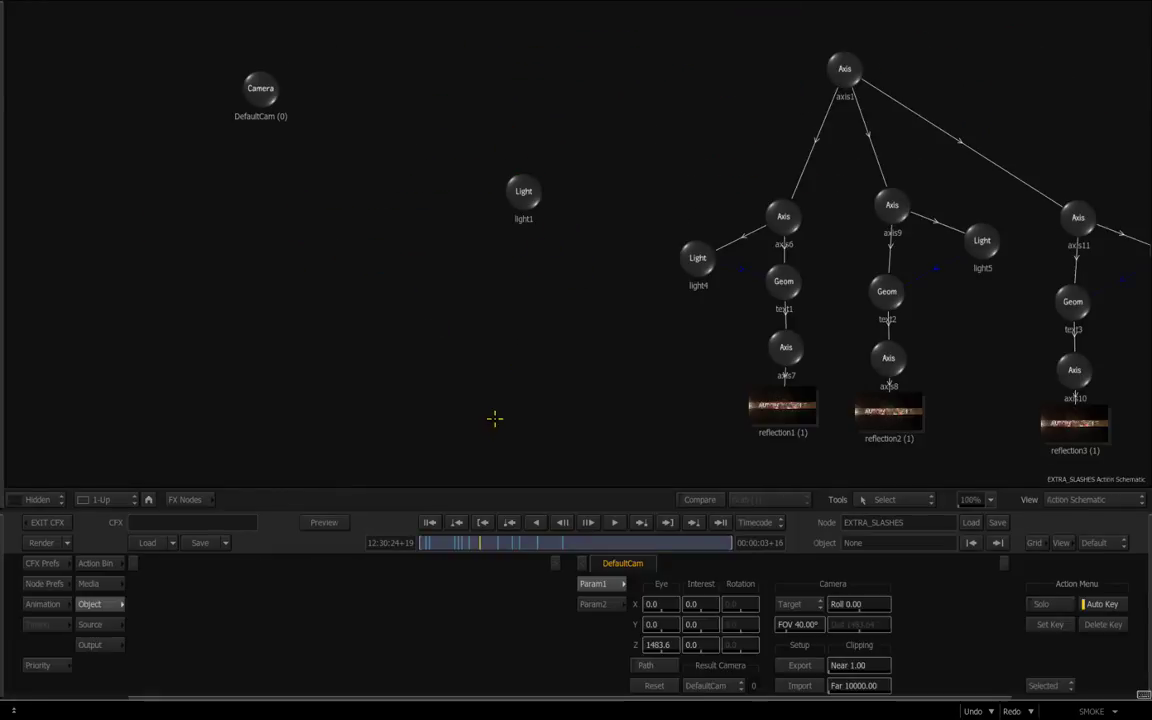
drag(588, 345, 154, 289)
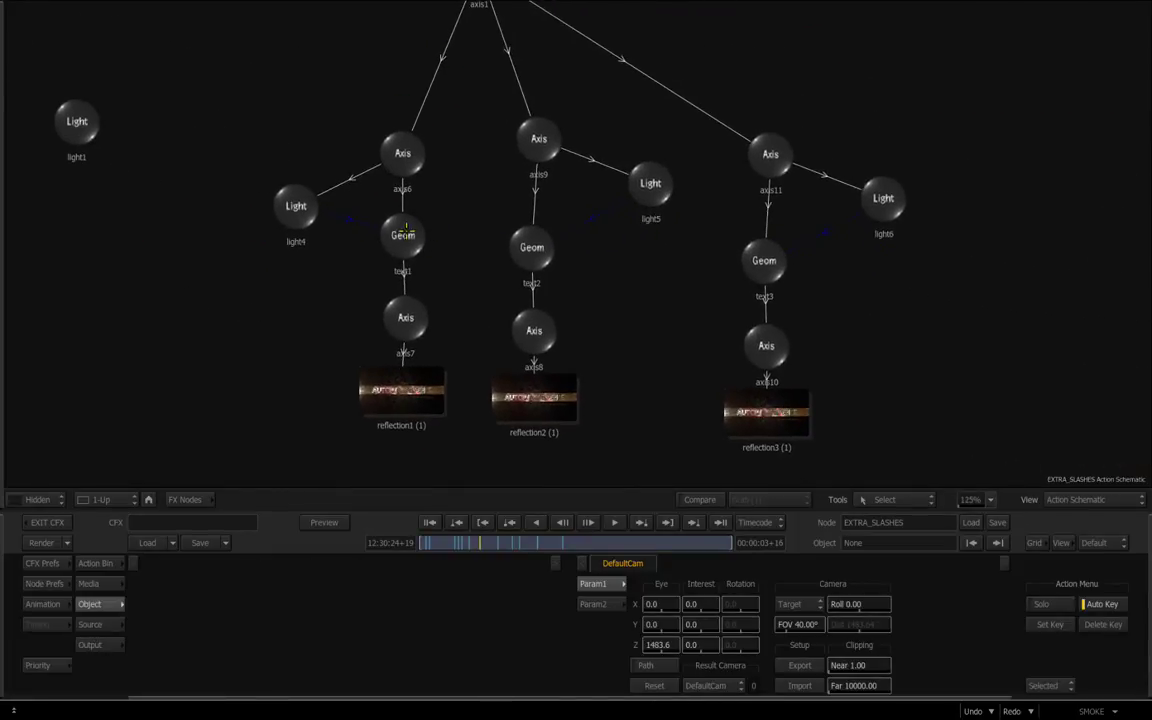
click(404, 236)
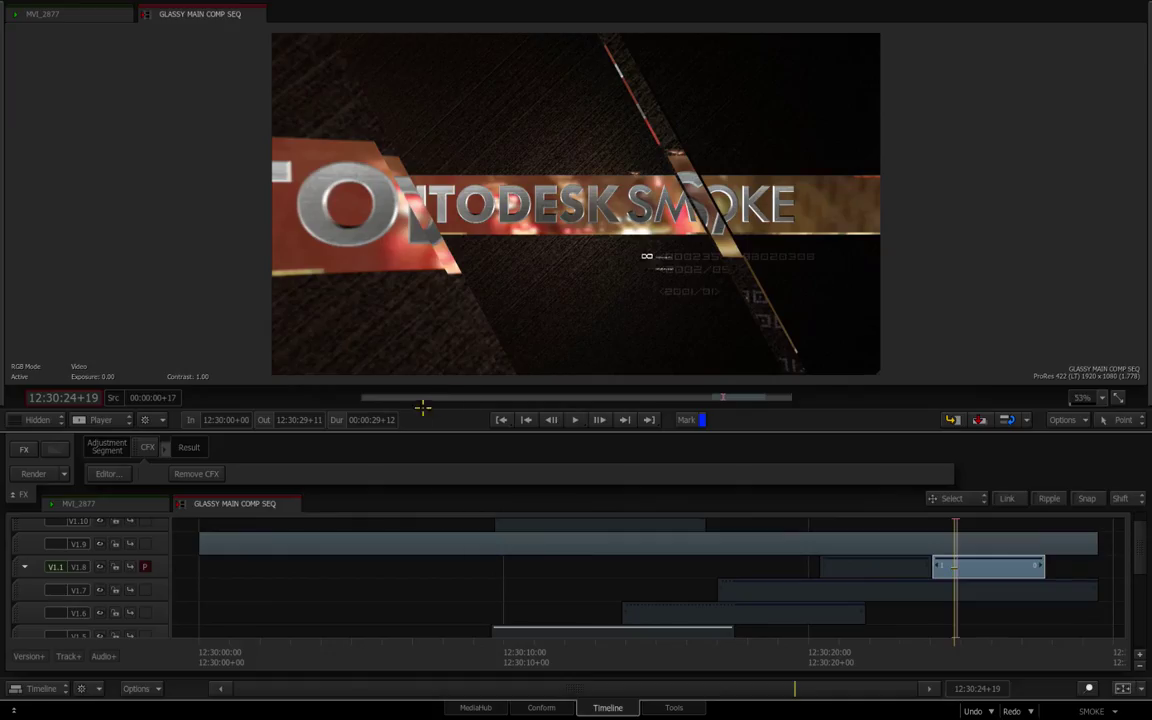
Step: Show the media library and open the GLASSY LOWER THIRD sequence, followed by GLASSY TITLE
mouse_move(15, 308)
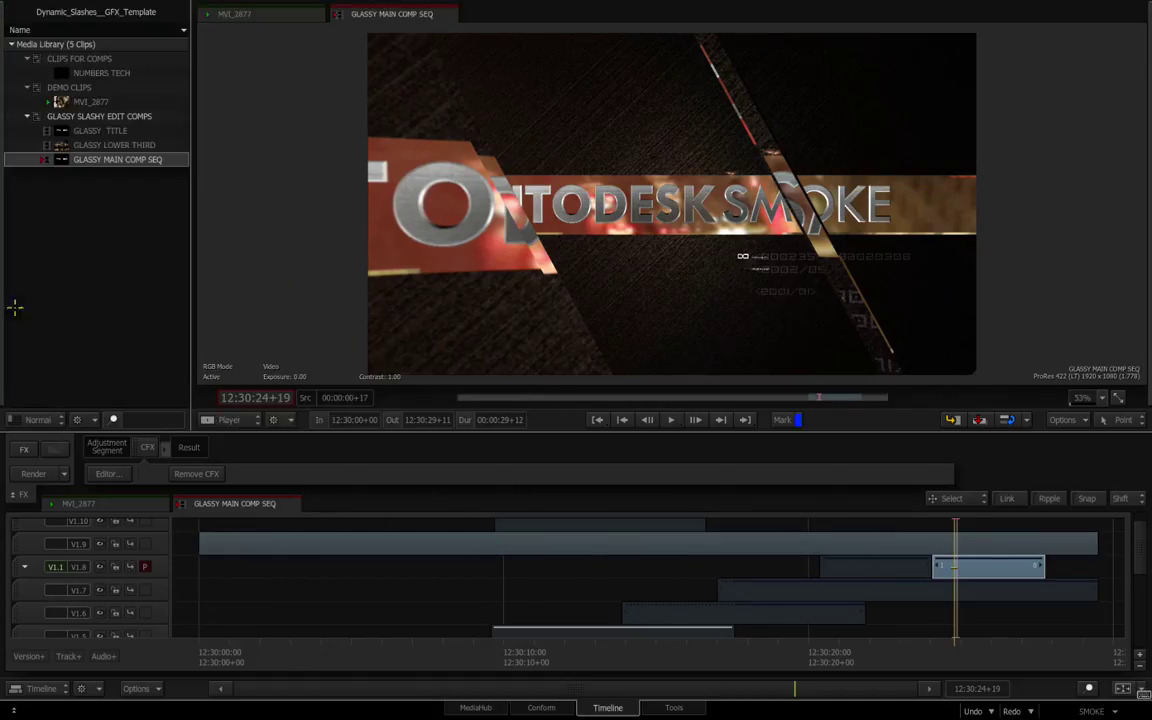
double_click(85, 147)
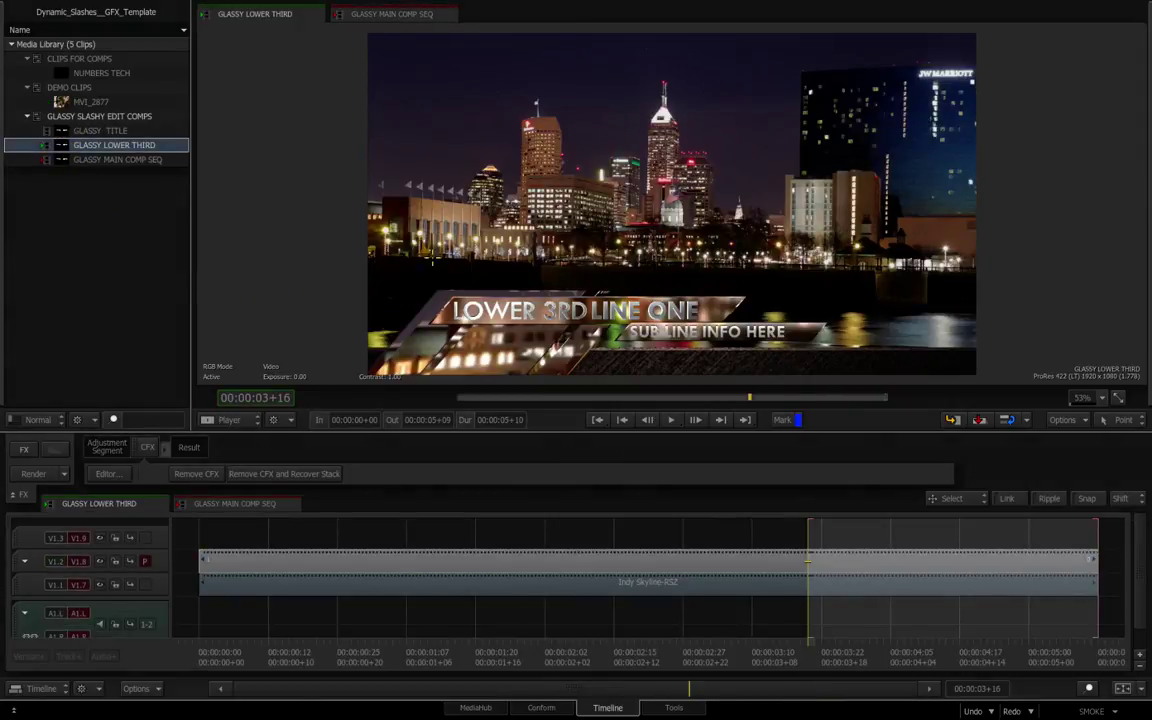
key(Up)
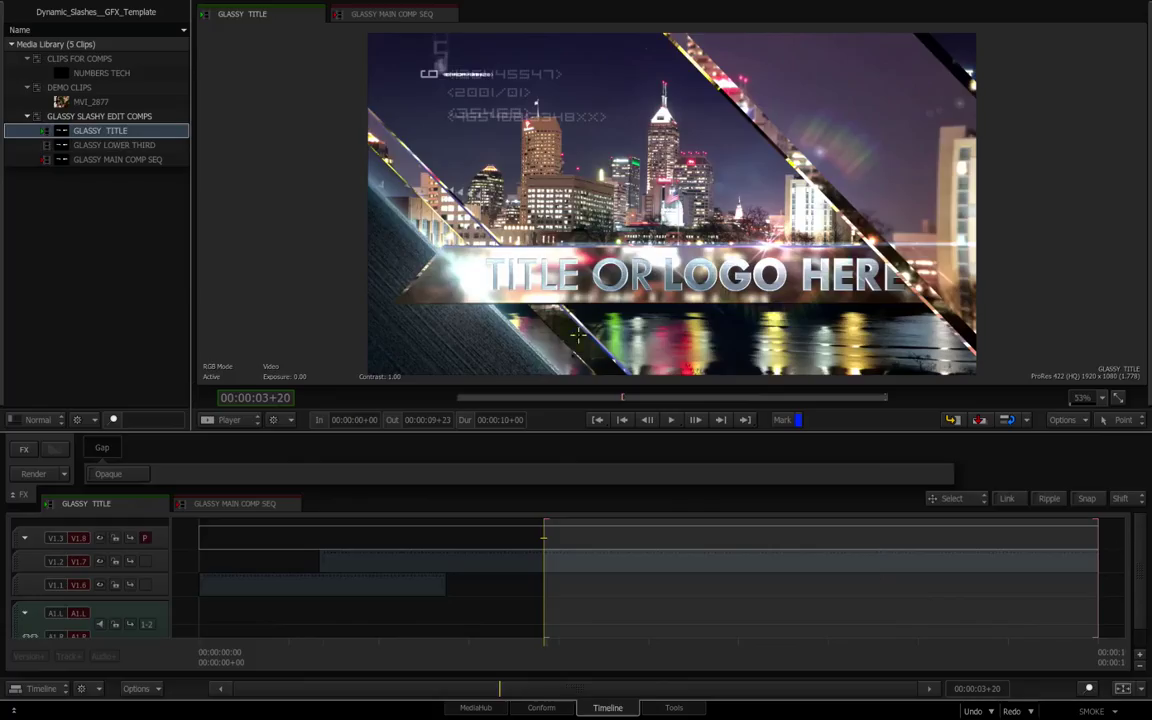